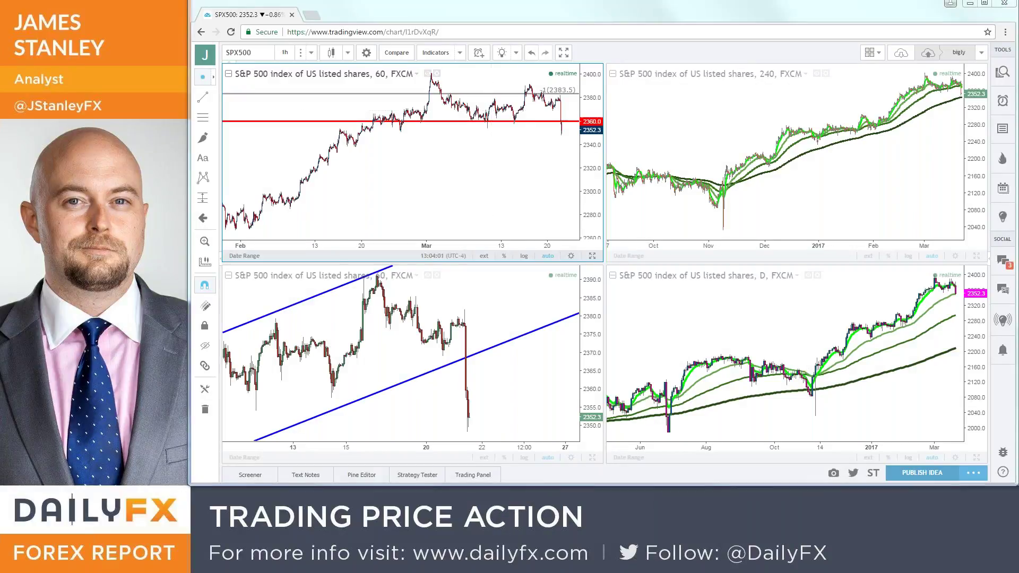
# - Maximize the browser and set the top-left S&P 500 chart to 5-minute bars at full size
pyautogui.click(983, 6)
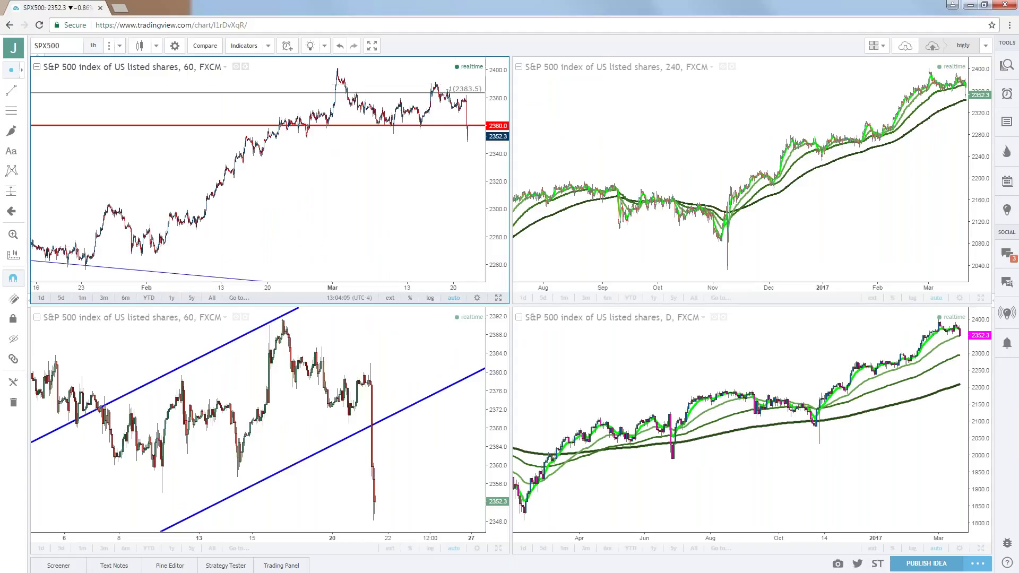
pyautogui.click(94, 45)
pyautogui.click(103, 96)
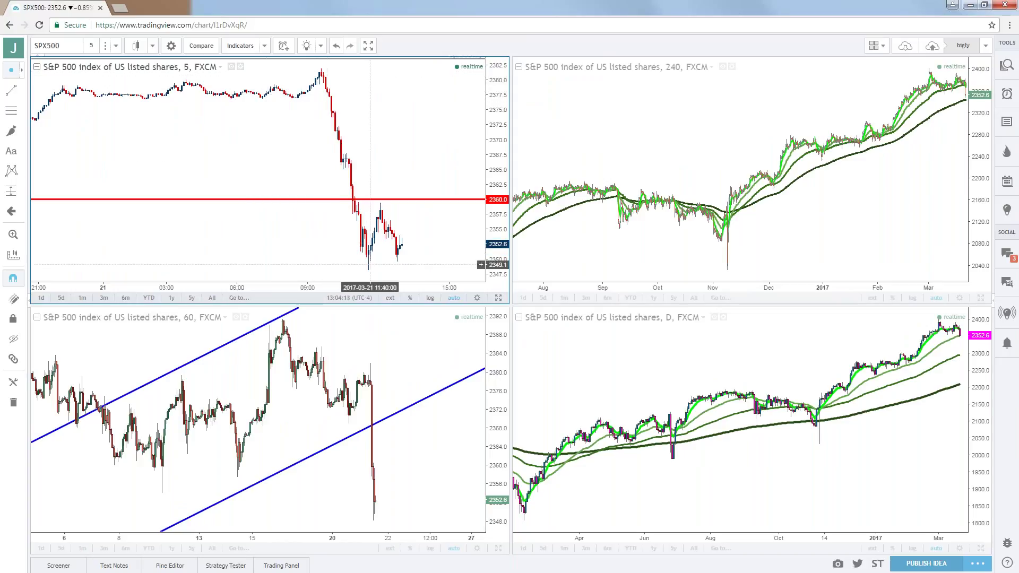
pyautogui.click(498, 297)
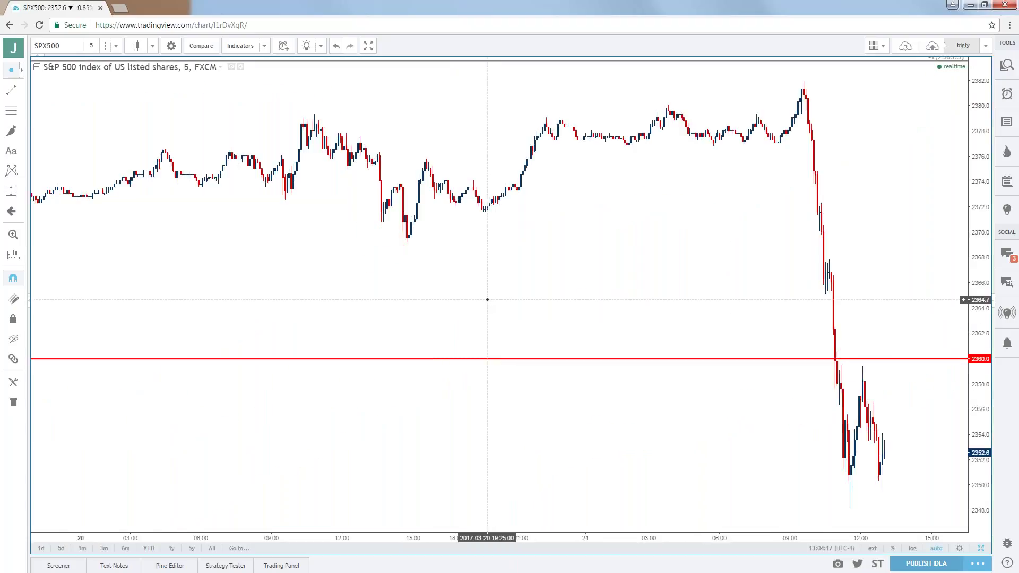
# - Switch the S&P 500 chart to 1-hour bars and move the red level line to 2360
pyautogui.scroll(-2, 485, 300)
pyautogui.scroll(-1, 485, 299)
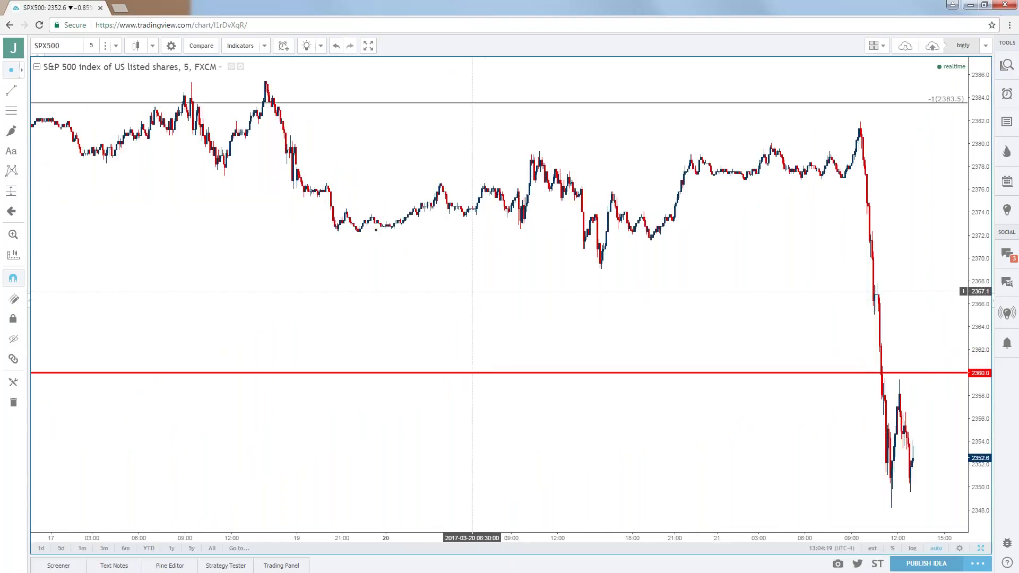
pyautogui.click(91, 45)
pyautogui.click(107, 158)
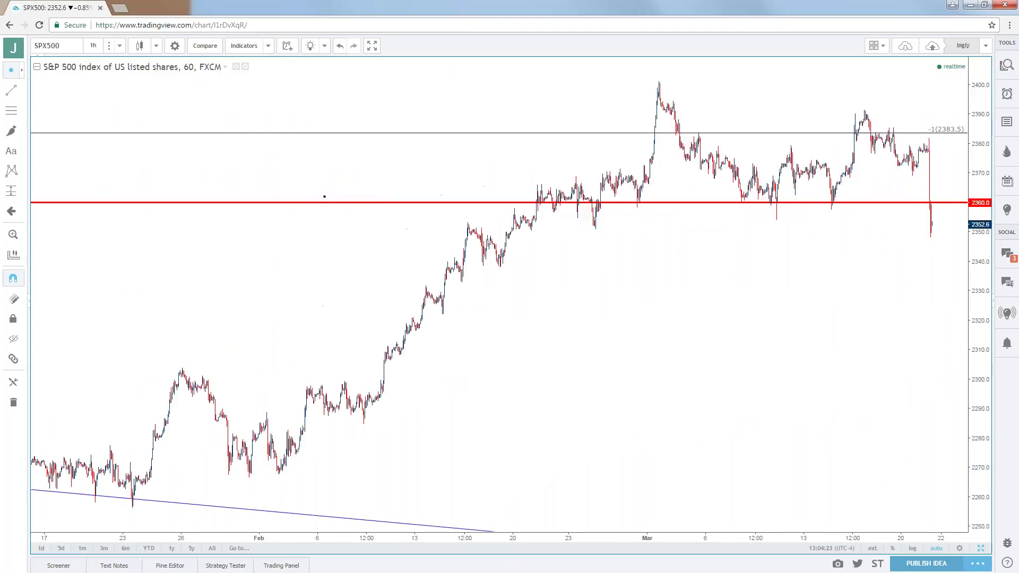
pyautogui.scroll(-1, 324, 196)
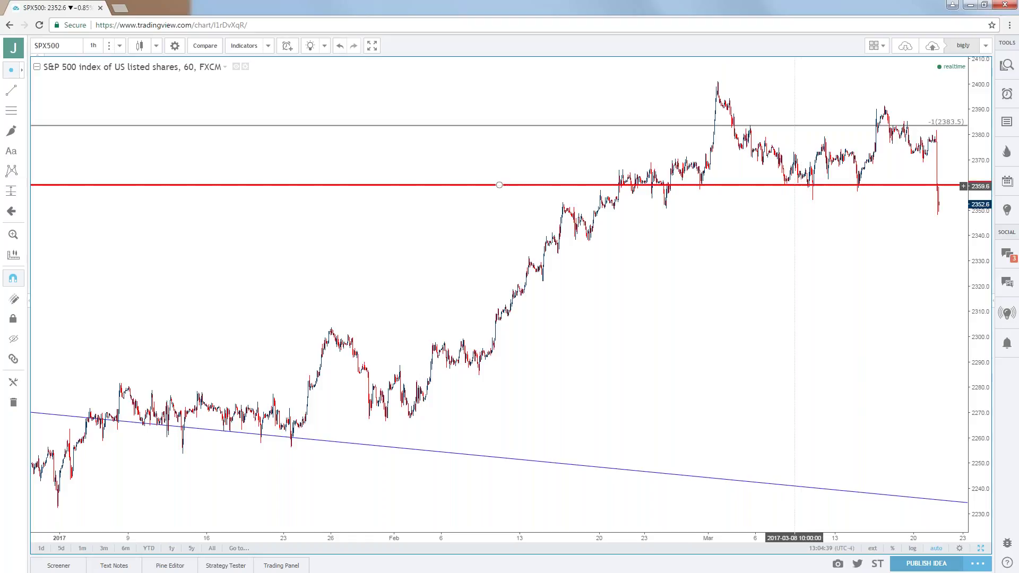
pyautogui.scroll(5, 658, 212)
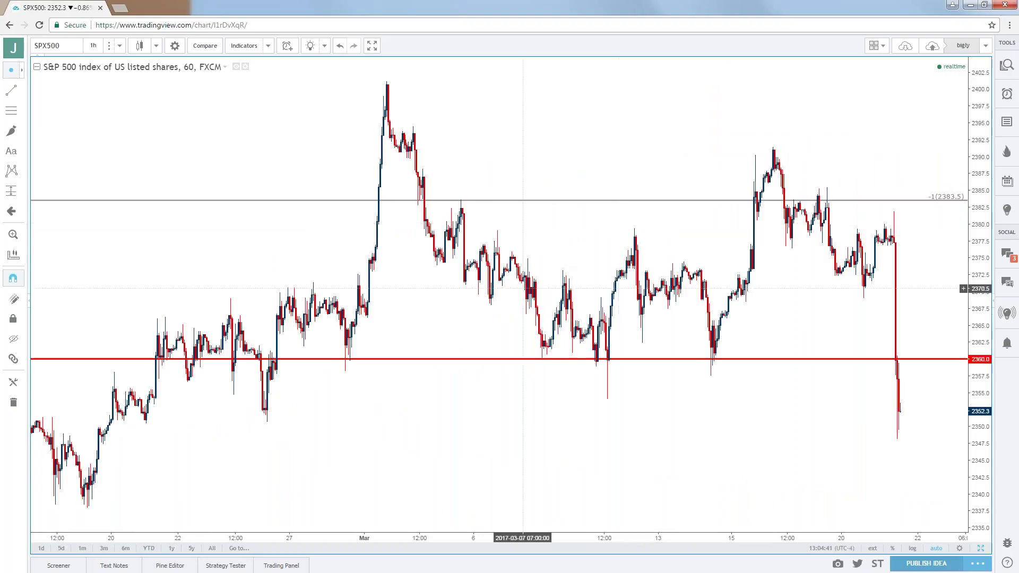
pyautogui.moveTo(348, 361)
pyautogui.mouseDown()
pyautogui.moveTo(324, 364)
pyautogui.moveTo(542, 365)
pyautogui.moveTo(349, 364)
pyautogui.mouseUp()
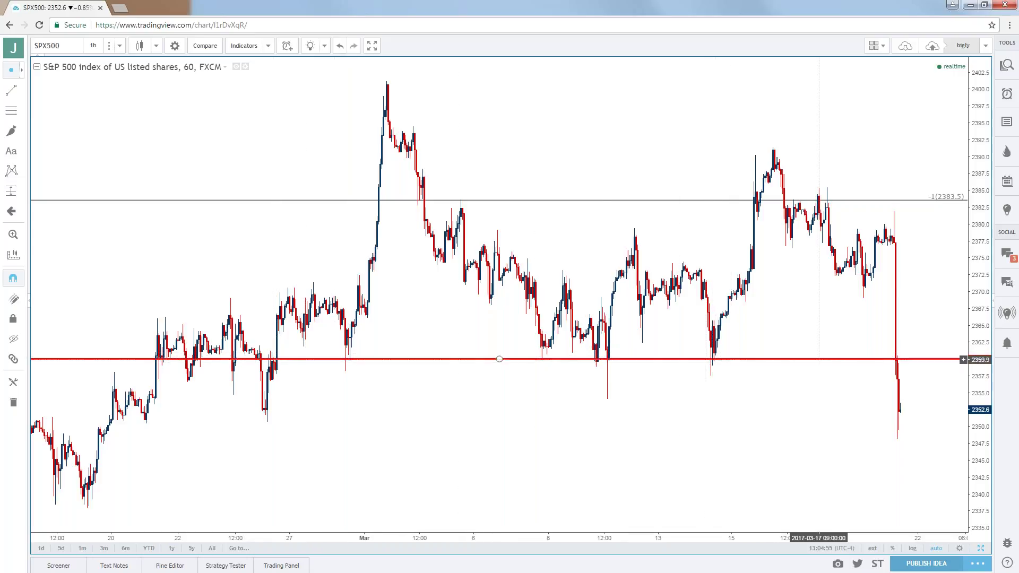
# - Show the S&P 500 on 5-minute bars over about 1.5 days, then switch to monthly bars
pyautogui.click(99, 51)
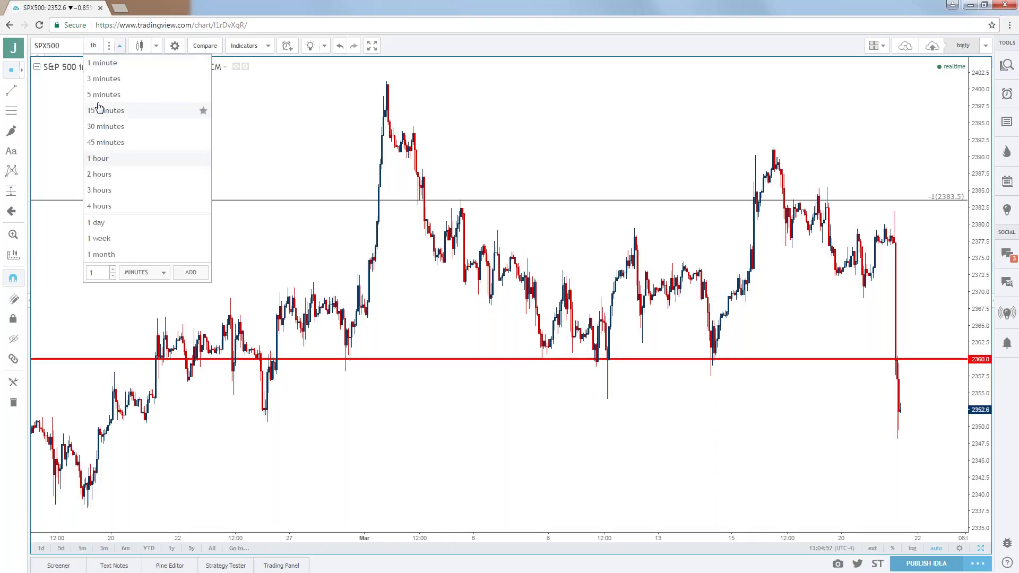
pyautogui.click(100, 94)
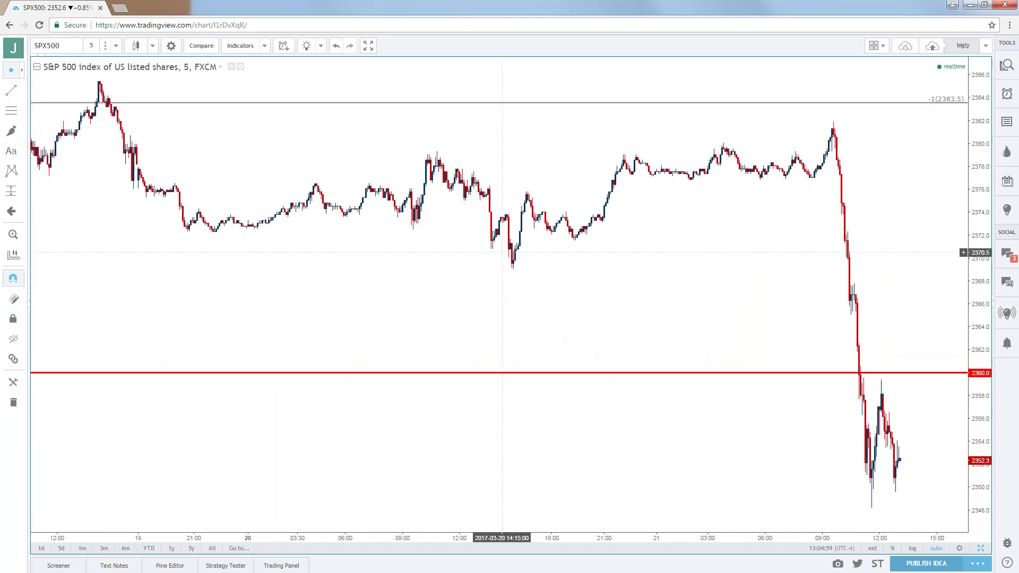
pyautogui.scroll(2, 812, 343)
pyautogui.scroll(2, 815, 345)
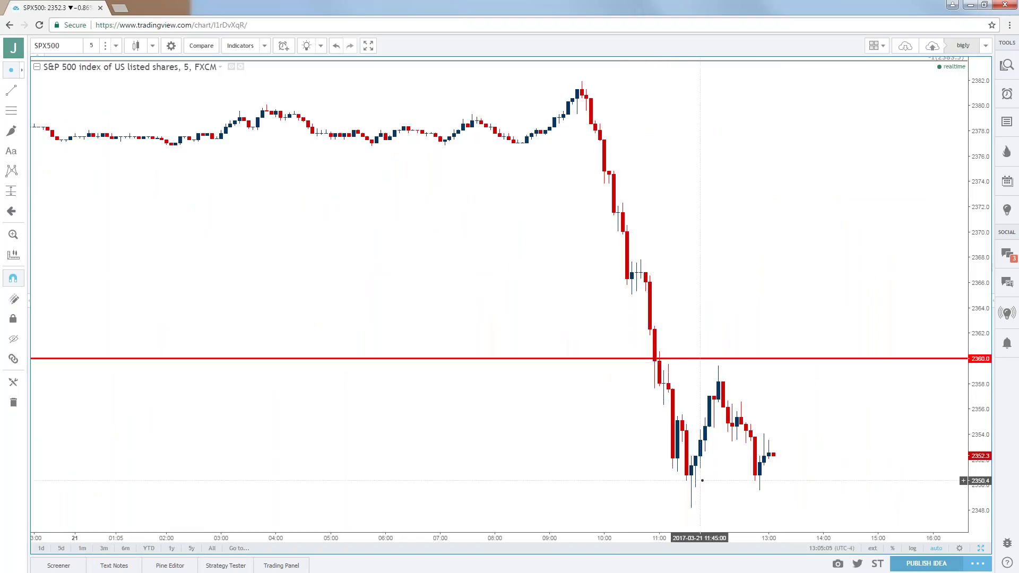
pyautogui.scroll(-3, 700, 469)
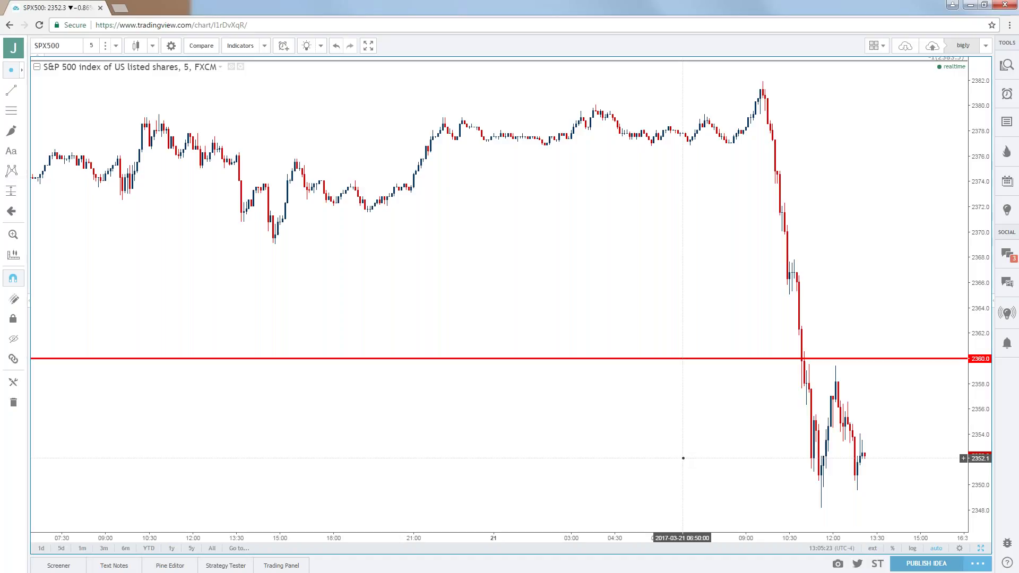
pyautogui.click(91, 46)
pyautogui.click(121, 255)
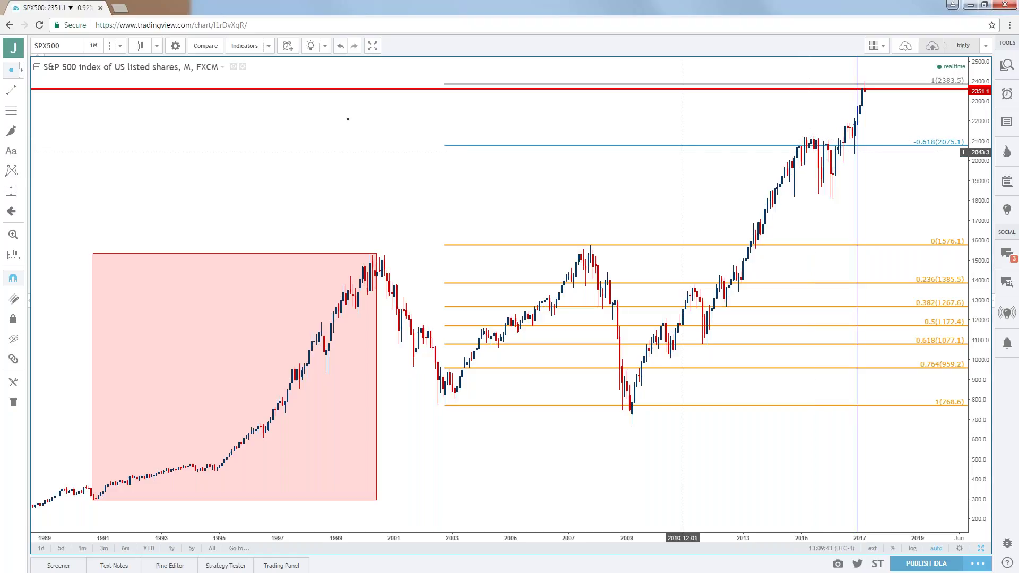
# - Begin changing the chart symbol in the top-left symbol box
pyautogui.click(70, 45)
# - Search for TLT and load the TLTFF match
pyautogui.write('TLT')
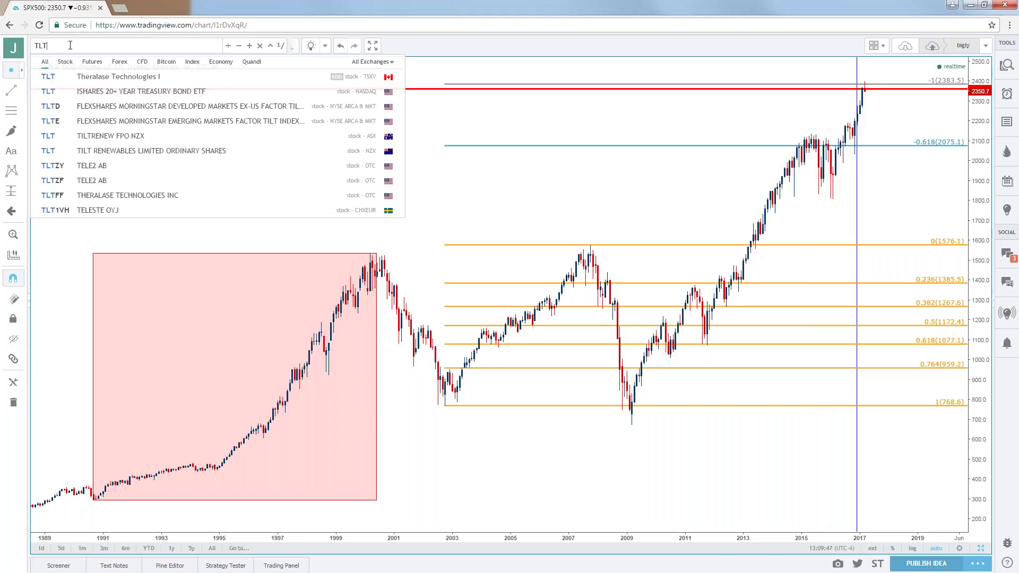
pyautogui.press('Down')
pyautogui.press('Down')
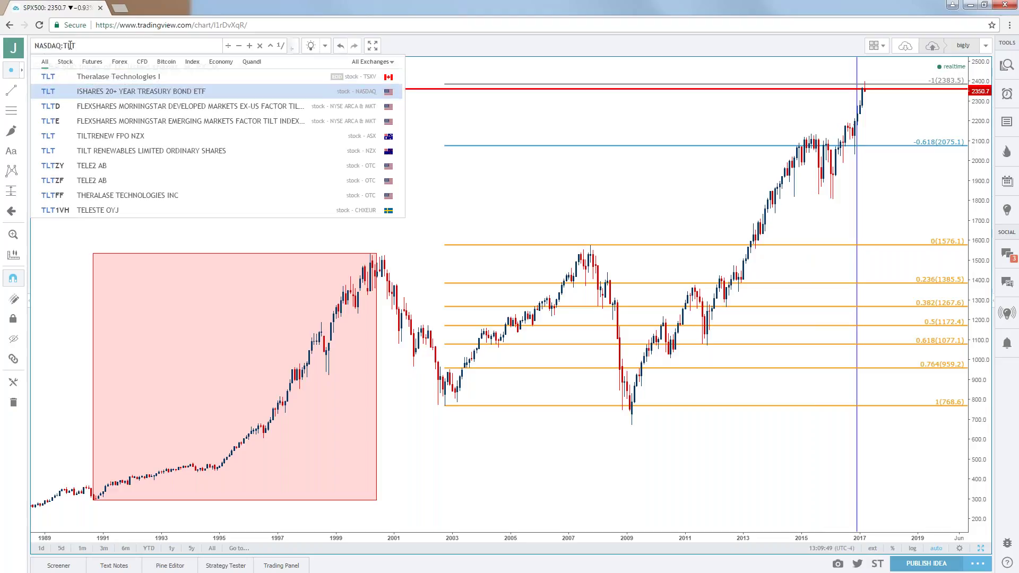
pyautogui.press('Up')
pyautogui.press('Up')
pyautogui.press('Up')
pyautogui.press('Return')
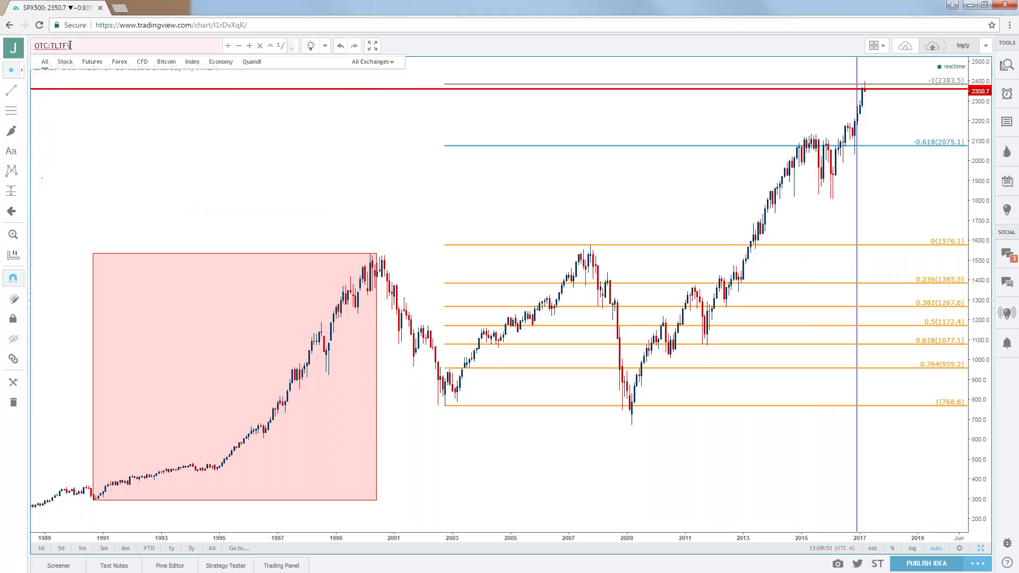
# - Re-enter TLT to load the iShares 20+ Year Treasury Bond ETF monthly chart
pyautogui.click(64, 46)
pyautogui.write('TLT')
pyautogui.press('Return')
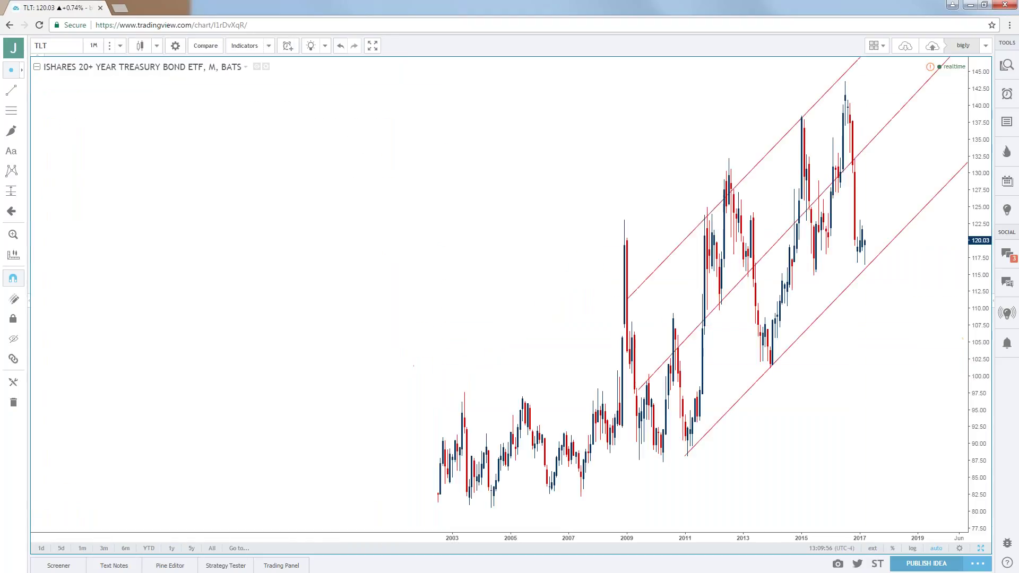
pyautogui.scroll(5, 620, 249)
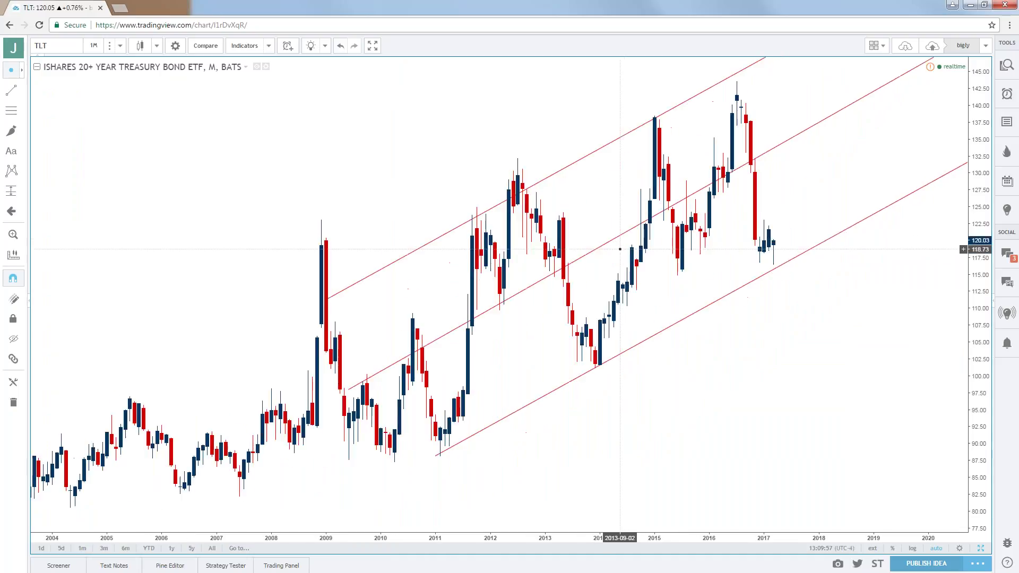
pyautogui.scroll(-3, 619, 249)
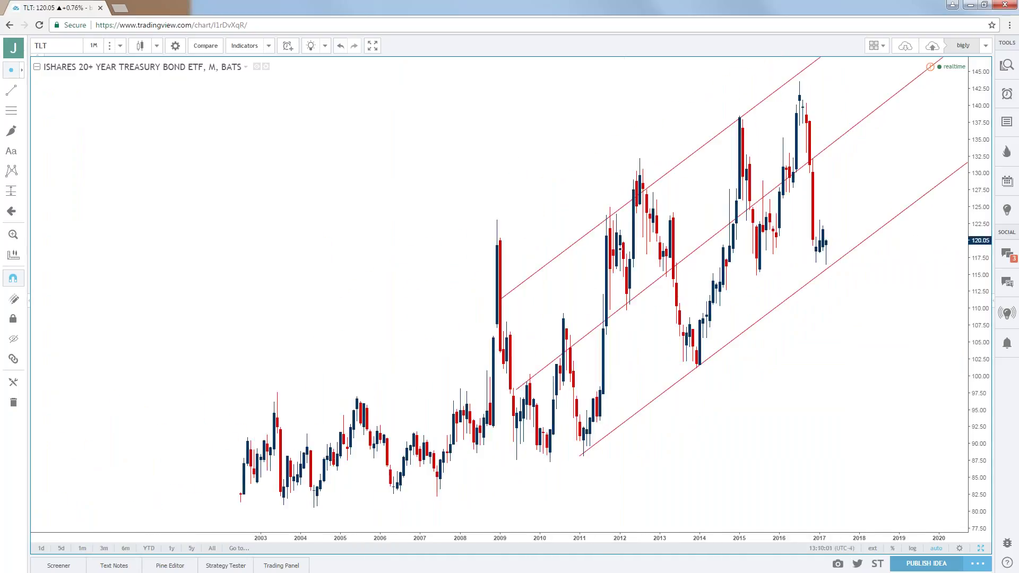
pyautogui.scroll(2, 610, 266)
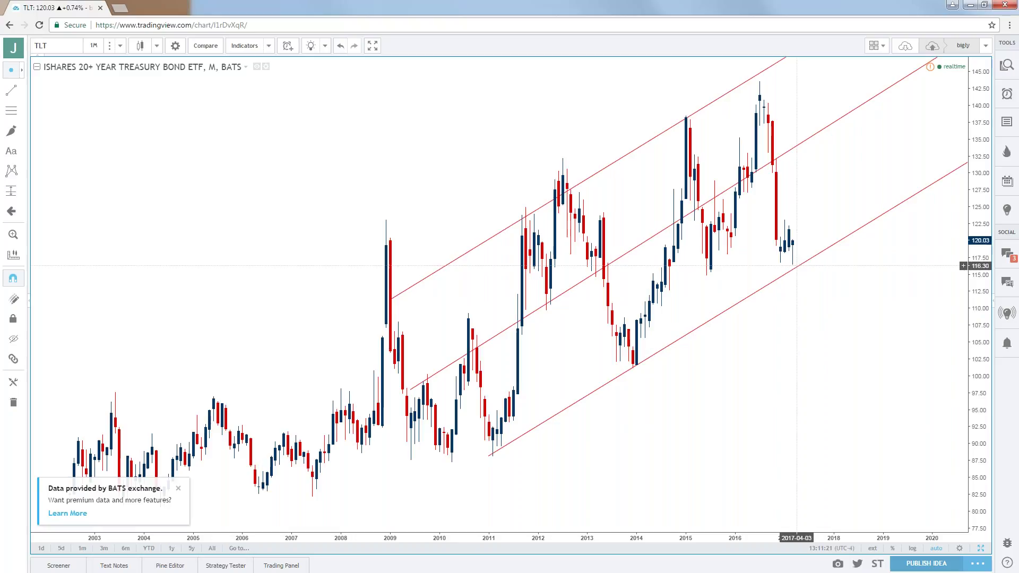
# - Load the SPX500 index and zoom out its monthly chart across the Fibonacci levels
pyautogui.click(75, 47)
pyautogui.write('SPX500')
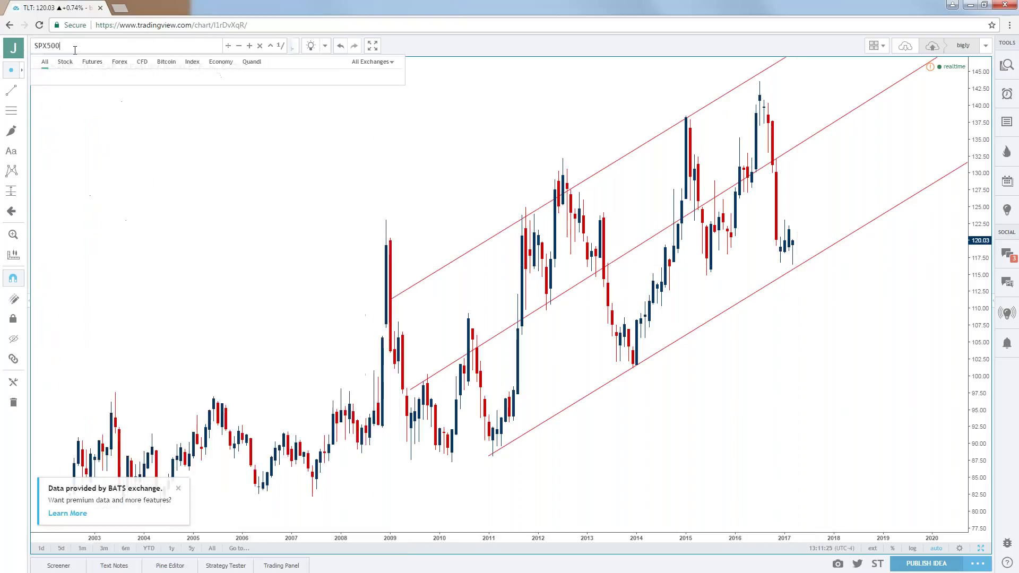
pyautogui.press('Down')
pyautogui.press('Return')
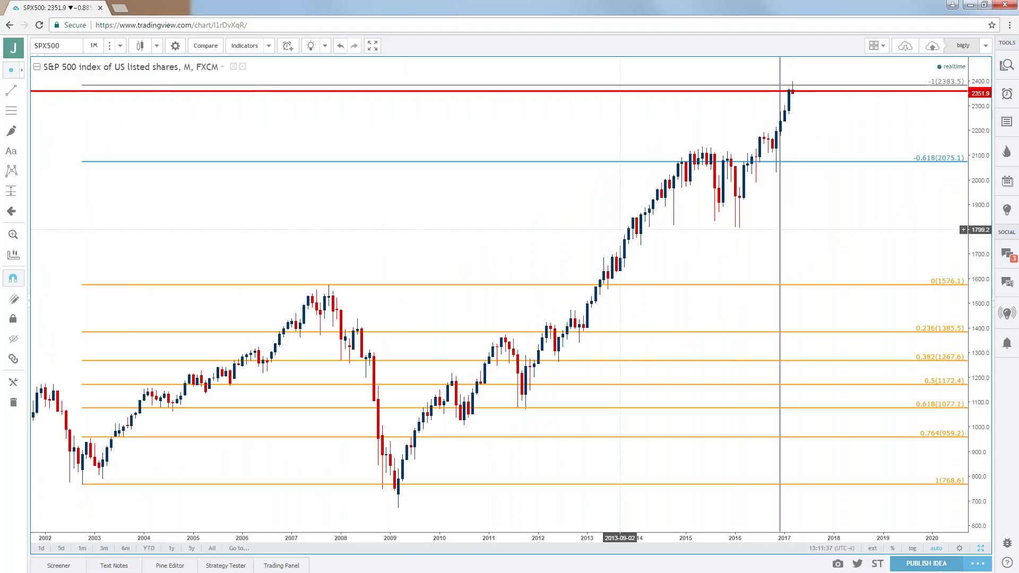
pyautogui.scroll(-3, 497, 382)
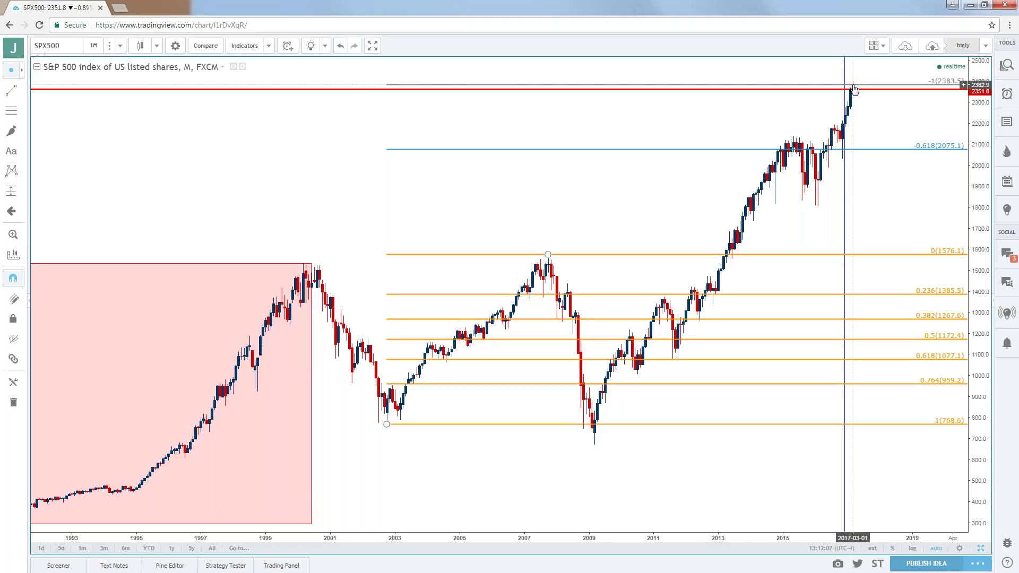
pyautogui.click(93, 45)
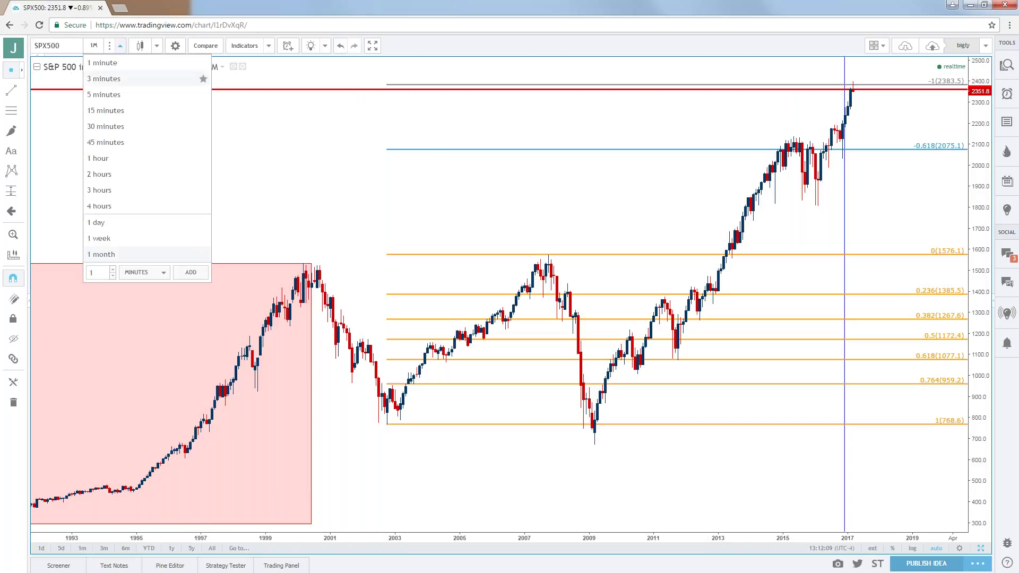
# - Switch the S&P 500 chart to 1-hour bars and zoom out
pyautogui.click(103, 159)
pyautogui.scroll(-5, 478, 274)
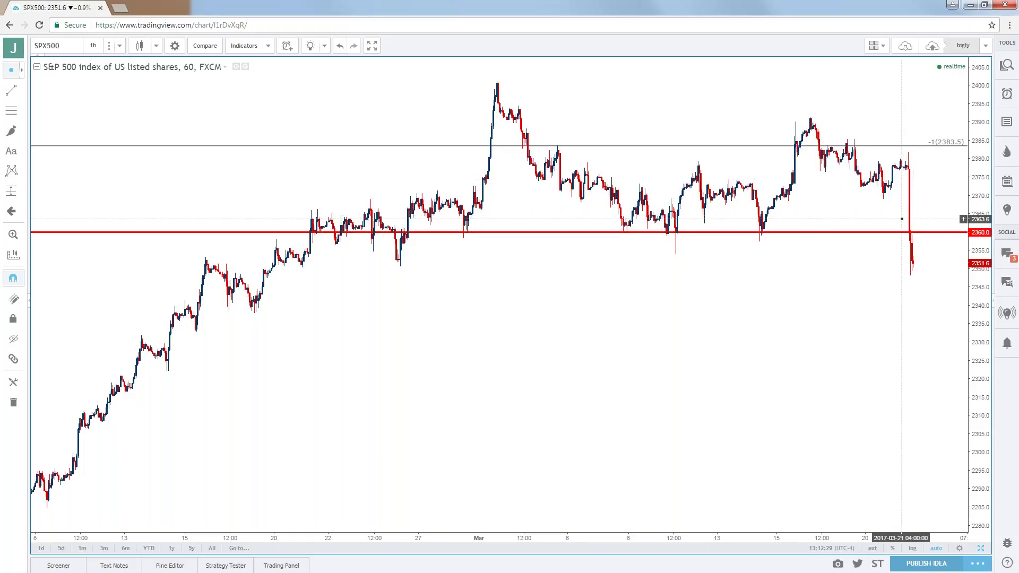
pyautogui.scroll(-3, 901, 219)
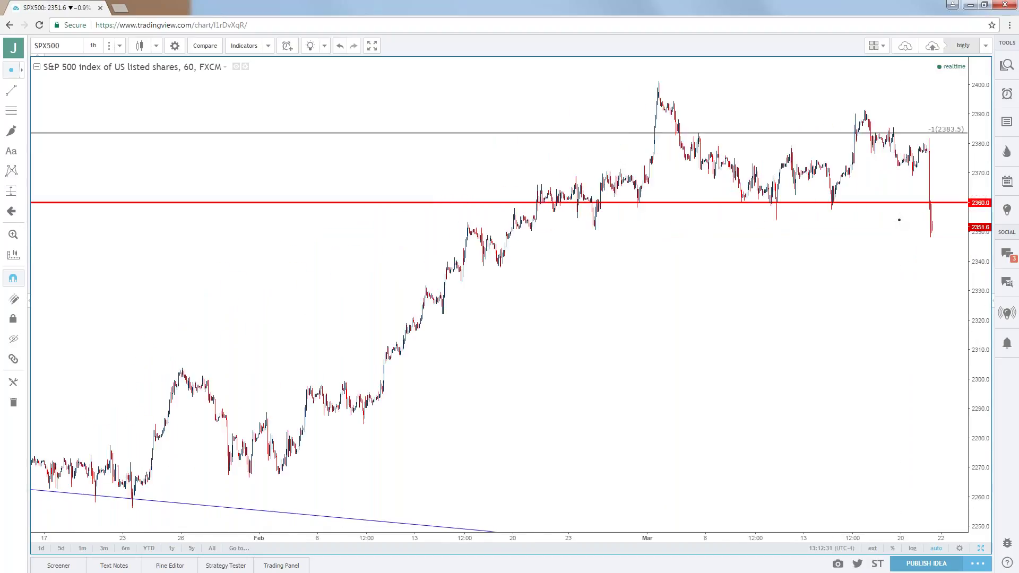
pyautogui.scroll(-3, 899, 219)
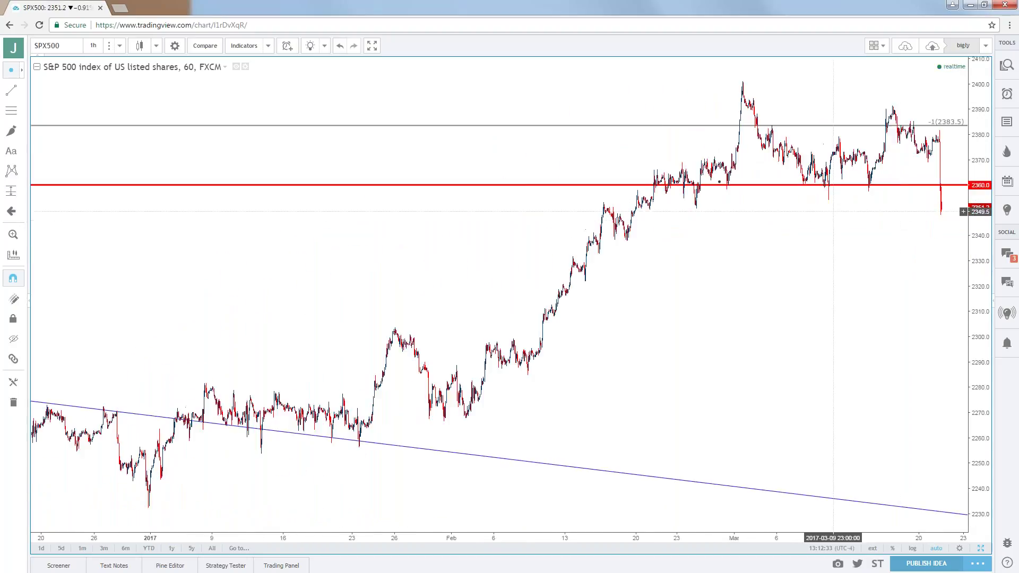
# - Switch to daily bars zoomed on July 2016–May 2017 and pick the Fib Retracement tool
pyautogui.click(93, 45)
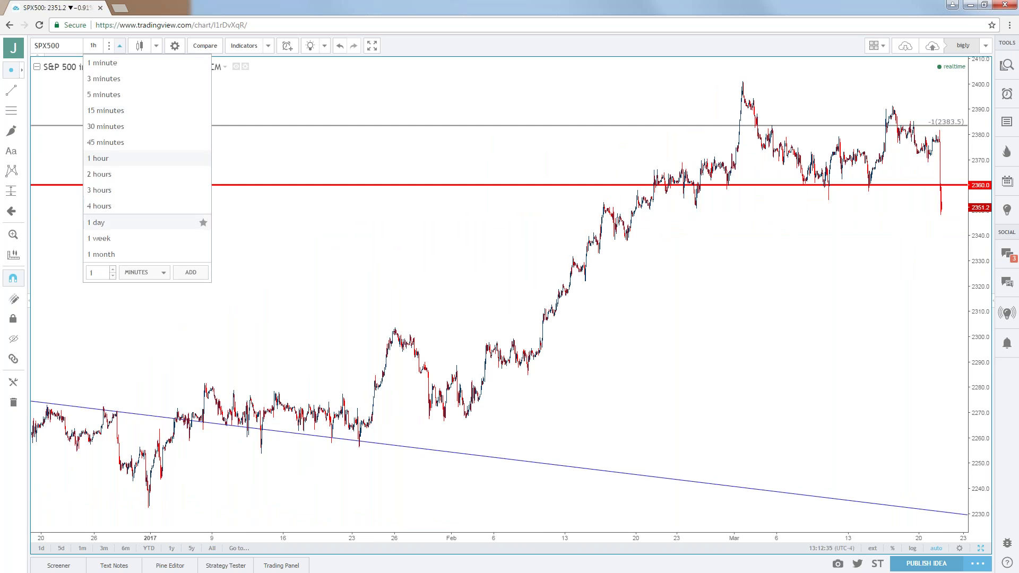
pyautogui.click(139, 218)
pyautogui.scroll(5, 209, 259)
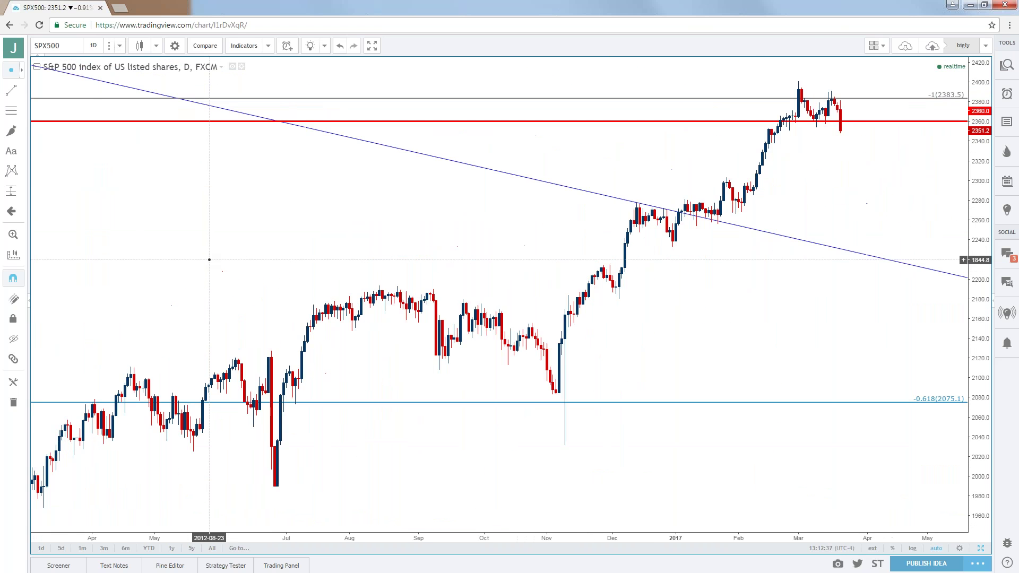
pyautogui.scroll(1, 209, 260)
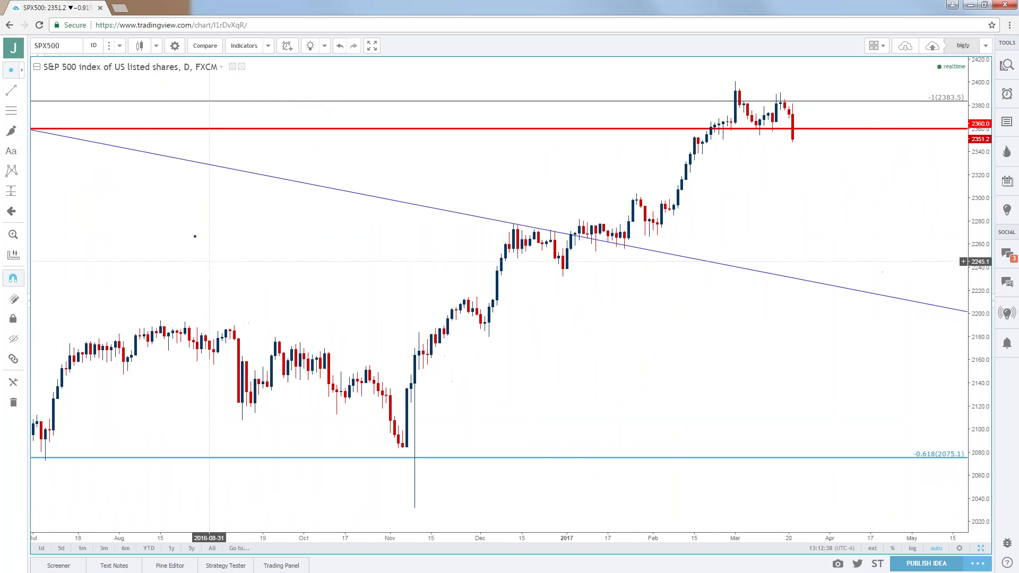
pyautogui.click(11, 111)
# - Draw a Fibonacci retracement from the late-December low 2232.4 to the March high 2401.2
pyautogui.click(562, 275)
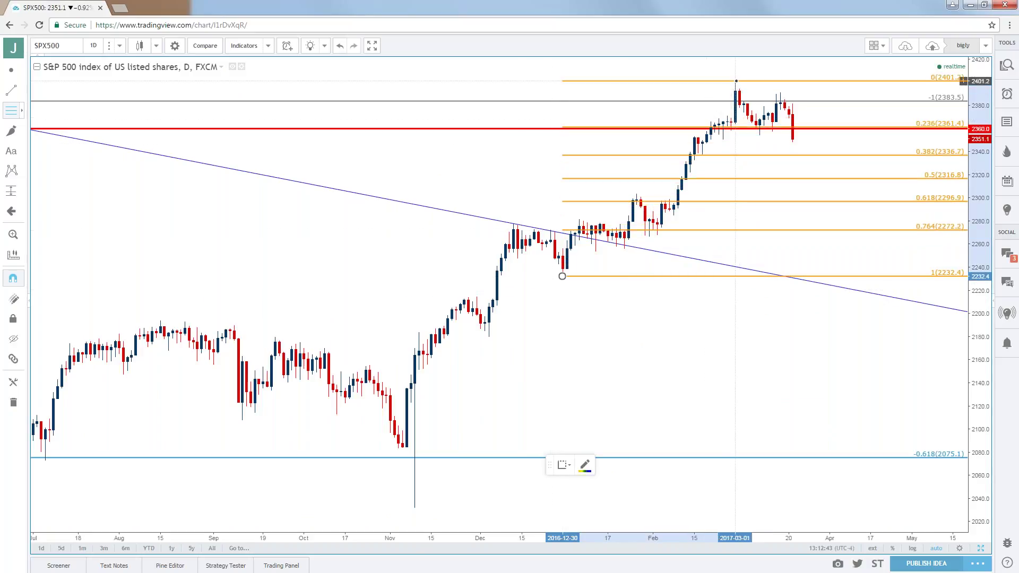
pyautogui.click(734, 81)
pyautogui.click(552, 172)
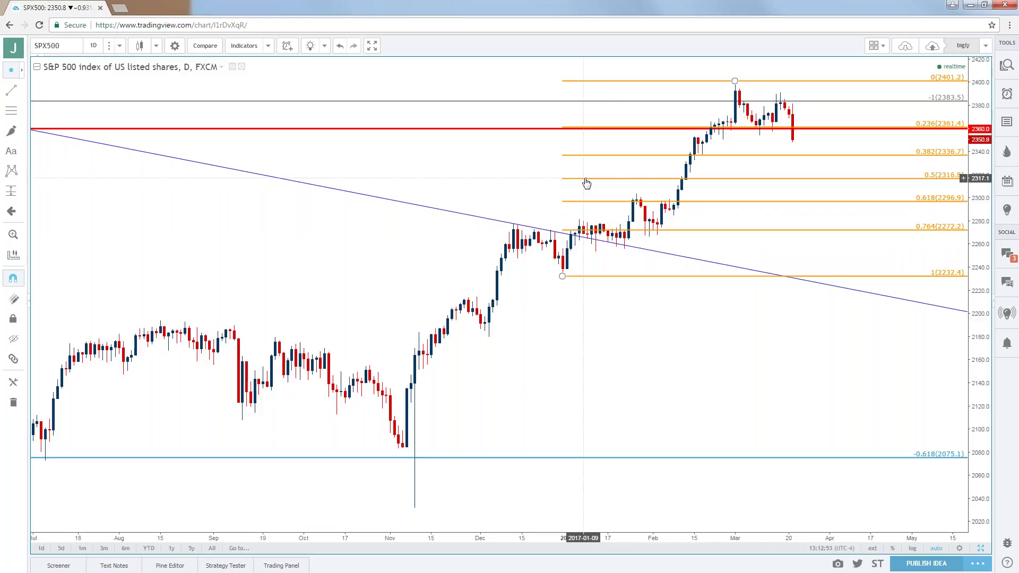
pyautogui.scroll(-6, 587, 181)
pyautogui.scroll(-5, 585, 192)
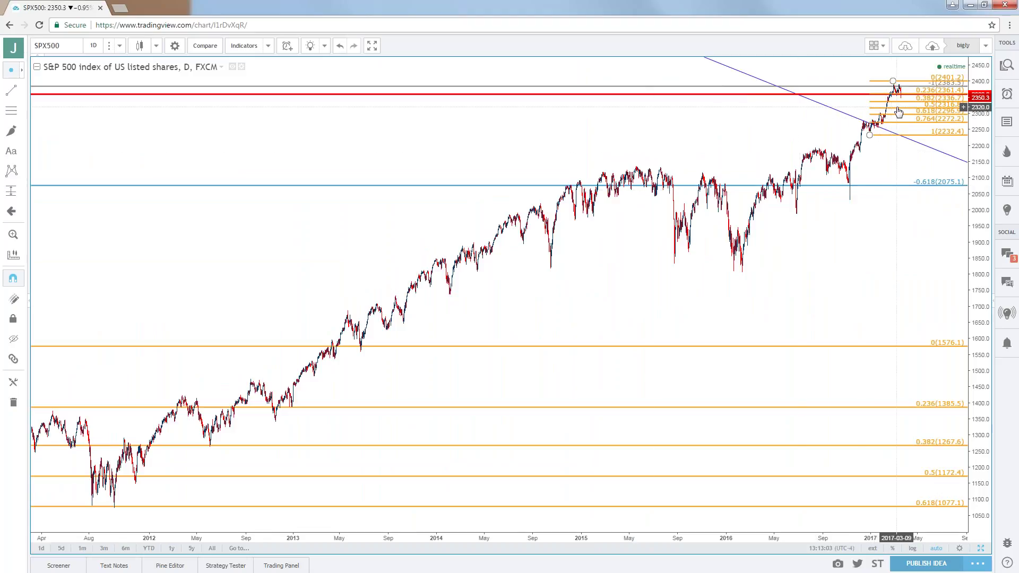
# - Review the S&P 500 retracement at several zoom levels, then select the symbol box
pyautogui.scroll(5, 892, 107)
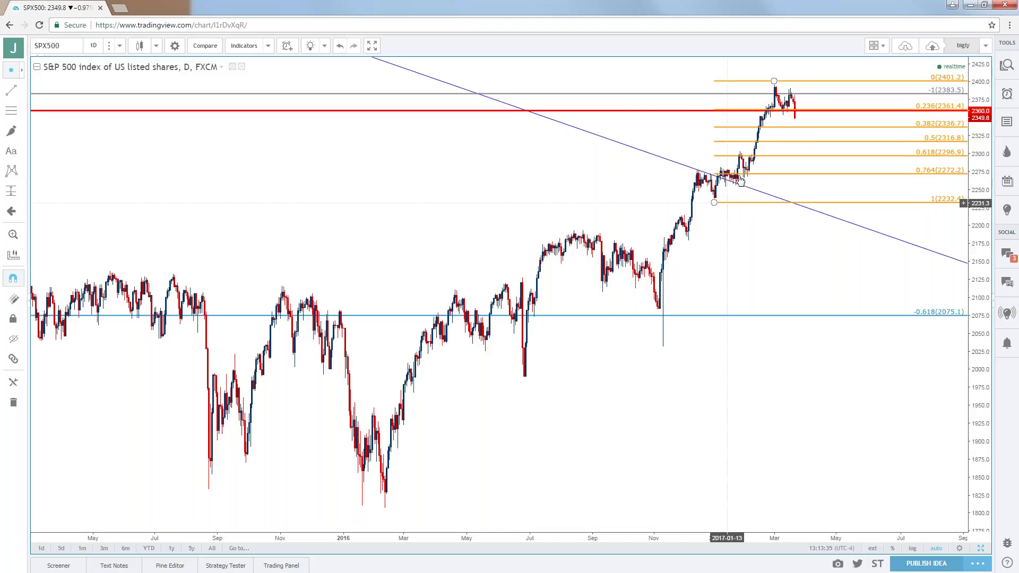
pyautogui.scroll(-4, 728, 208)
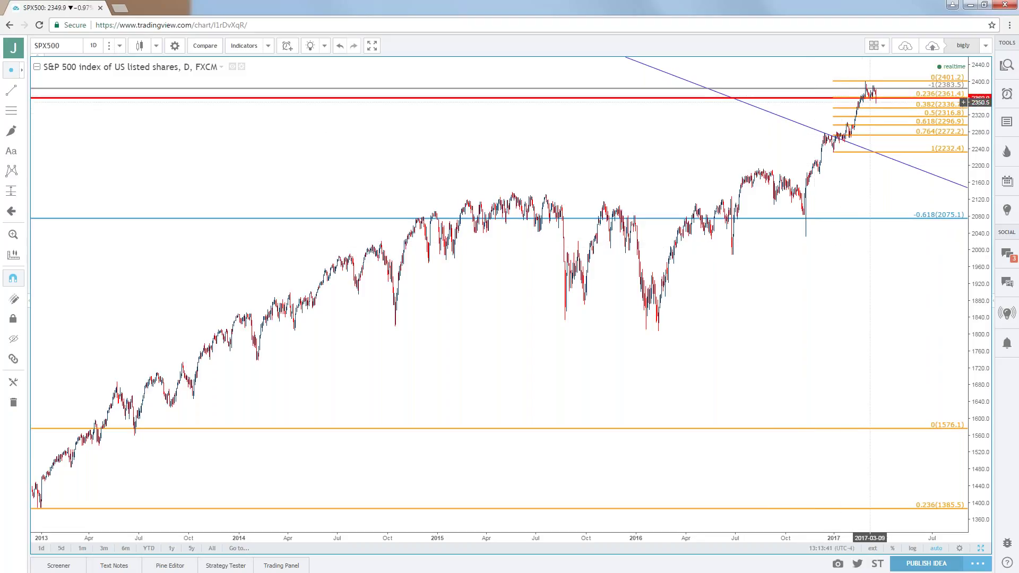
pyautogui.click(875, 122)
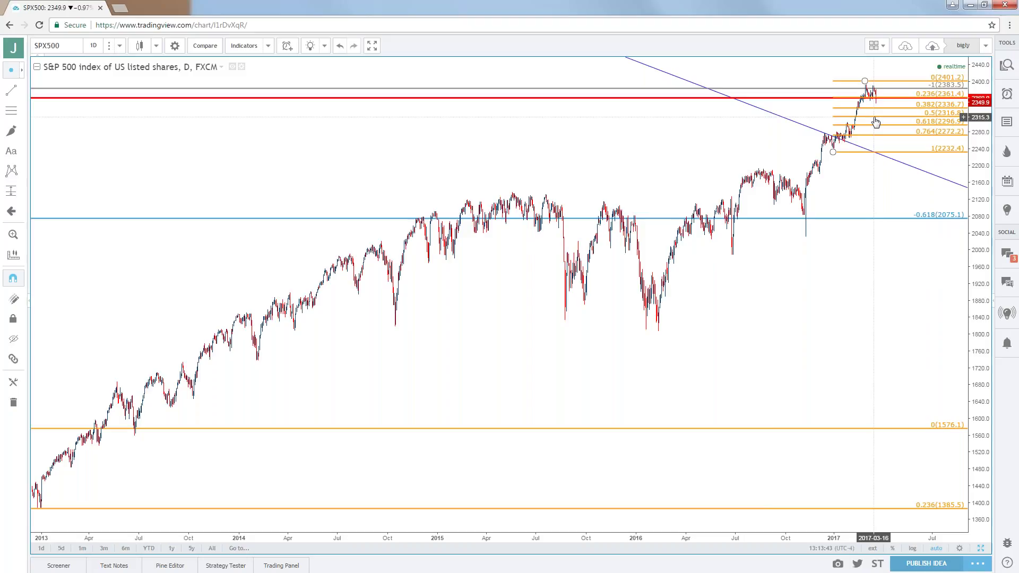
pyautogui.scroll(3, 876, 121)
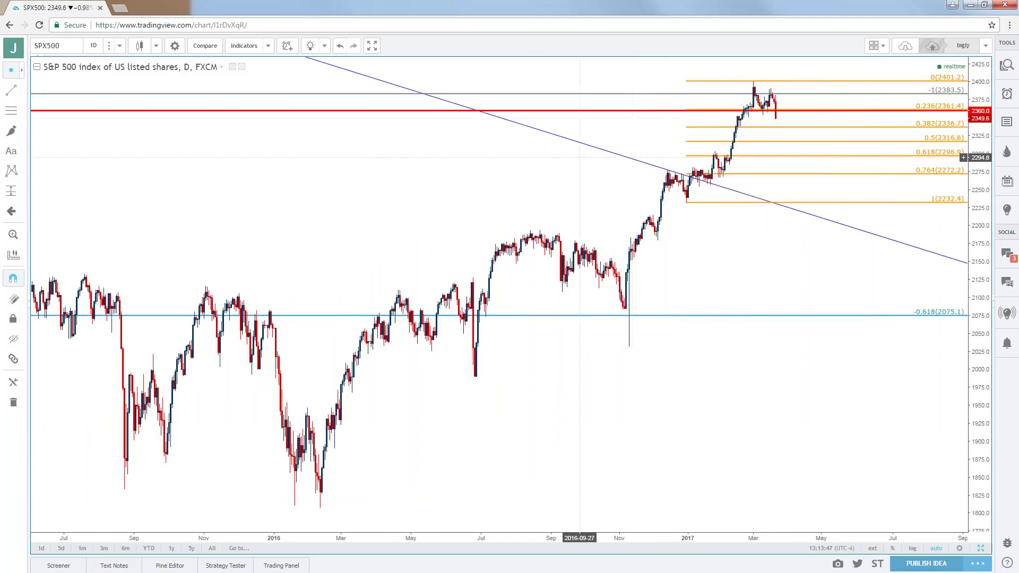
pyautogui.click(59, 43)
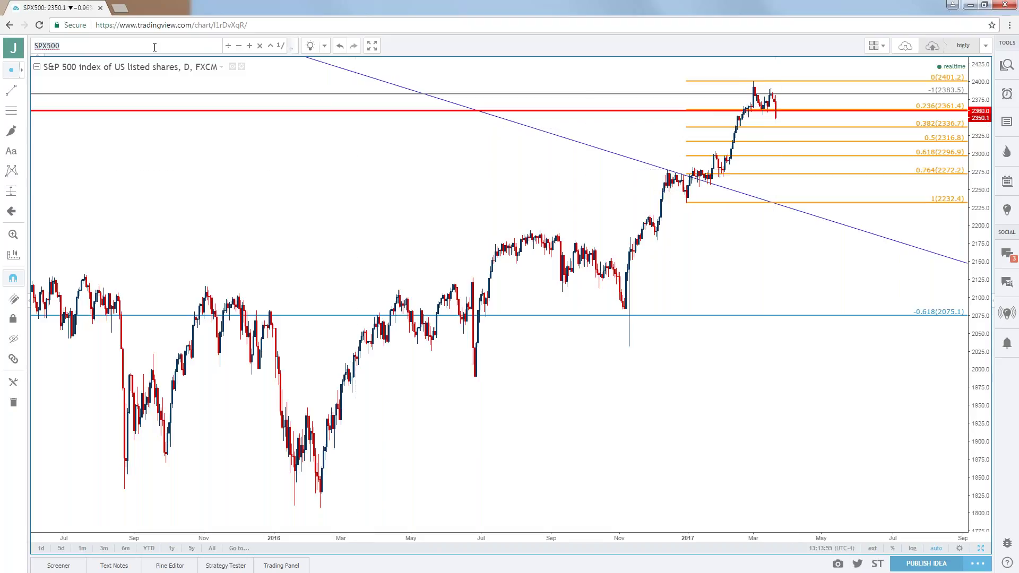
# - Load Apple (AAPL) and switch it to weekly candles
pyautogui.write('AAPL')
pyautogui.press('Return')
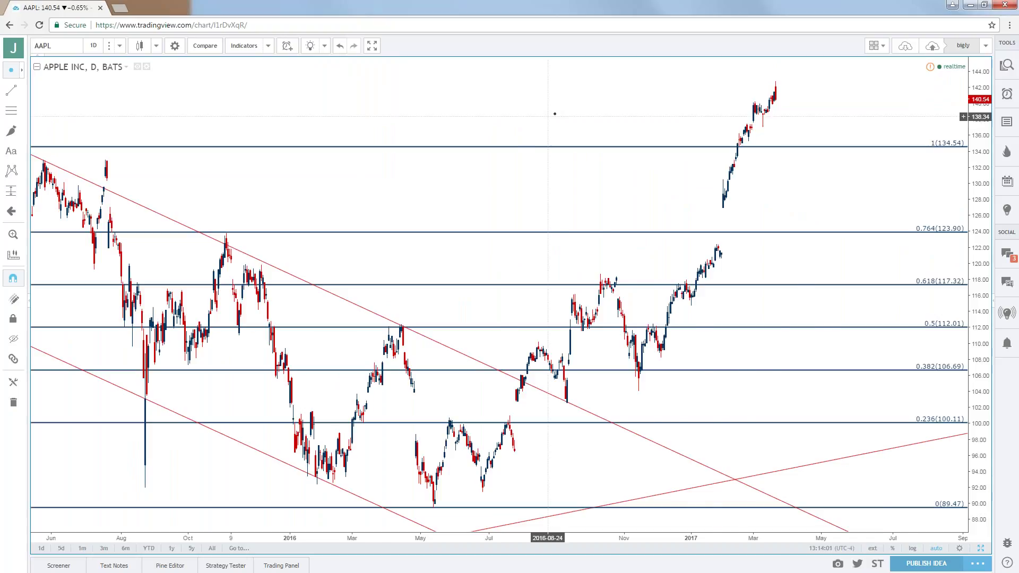
pyautogui.scroll(-5, 552, 125)
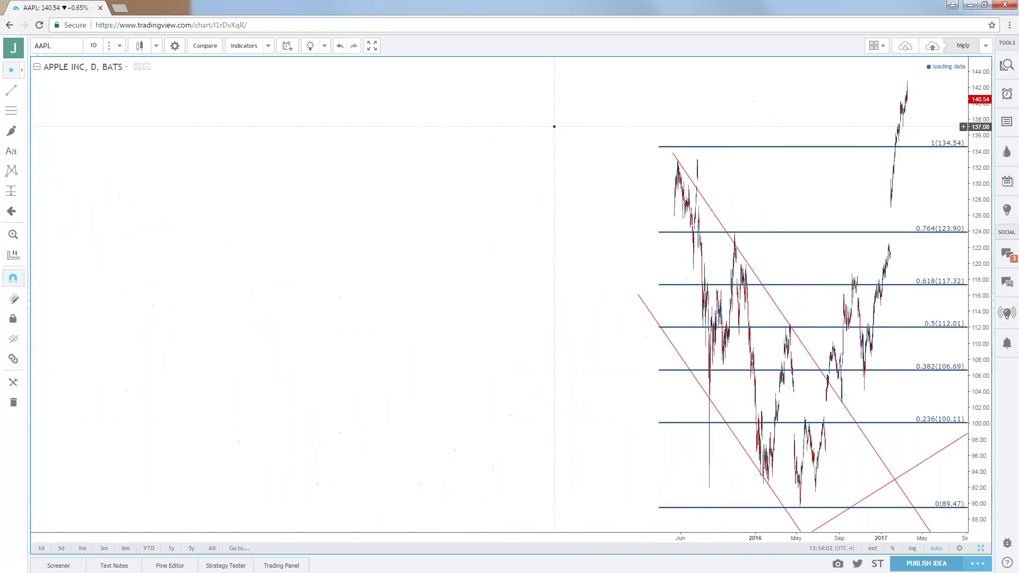
pyautogui.click(88, 50)
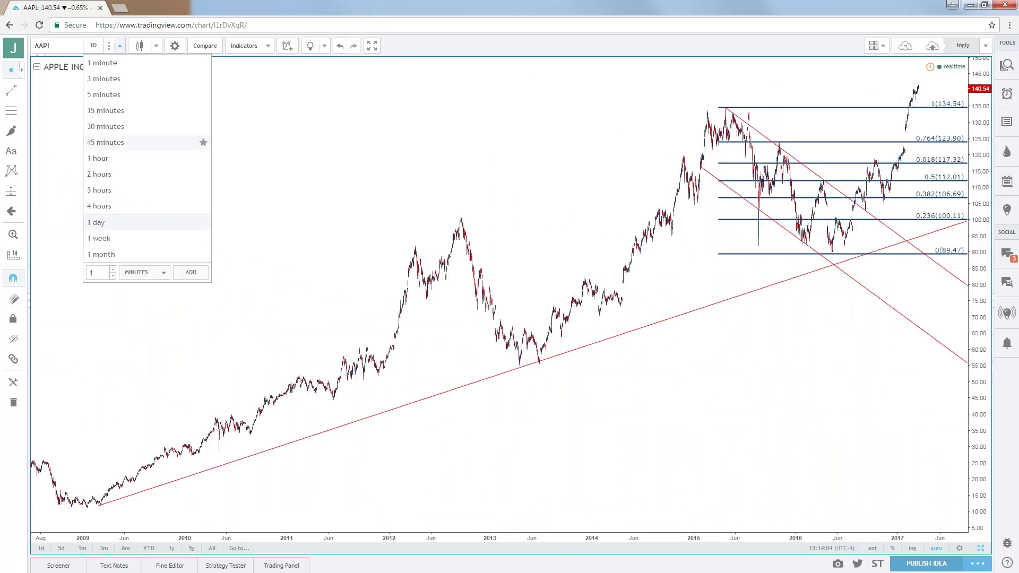
pyautogui.click(100, 238)
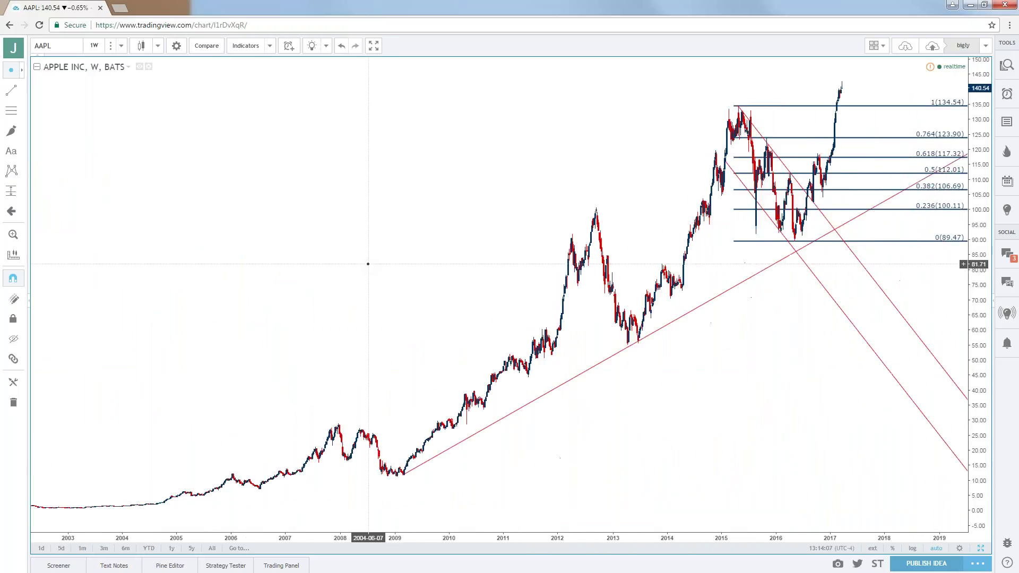
# - Delete the old Fibonacci retracement and the descending red trend line
pyautogui.click(799, 107)
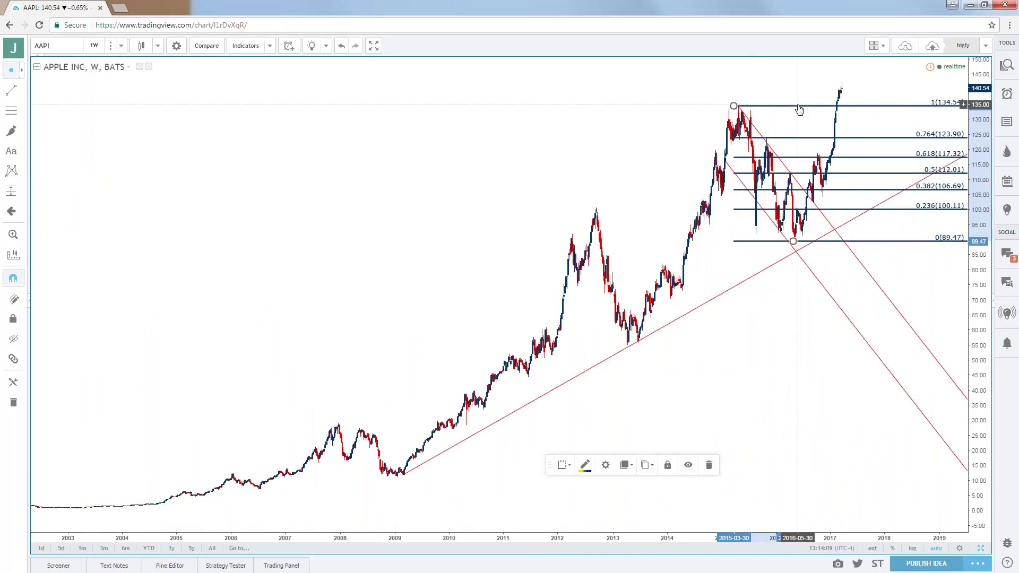
pyautogui.press('Delete')
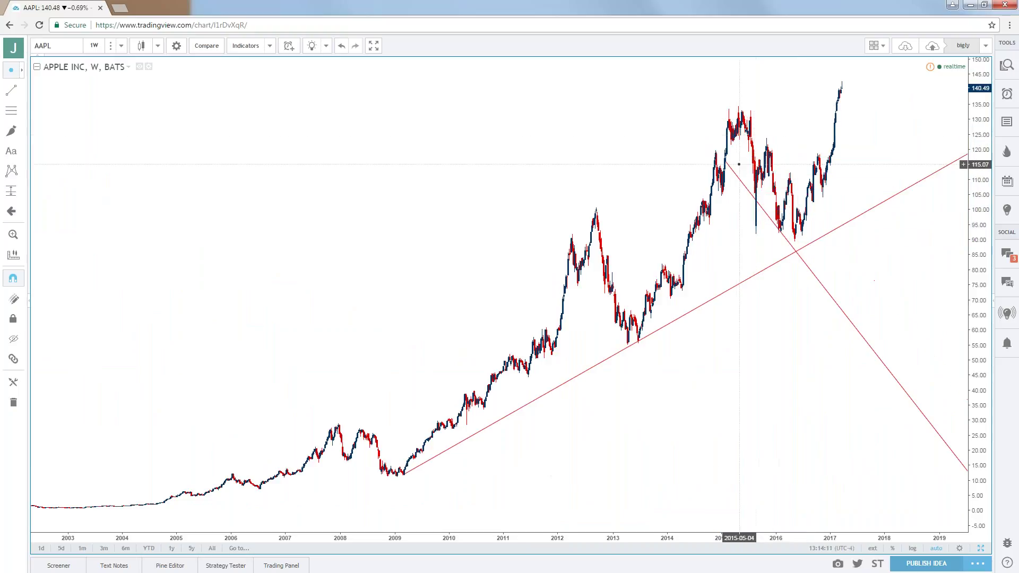
pyautogui.click(777, 227)
pyautogui.press('Delete')
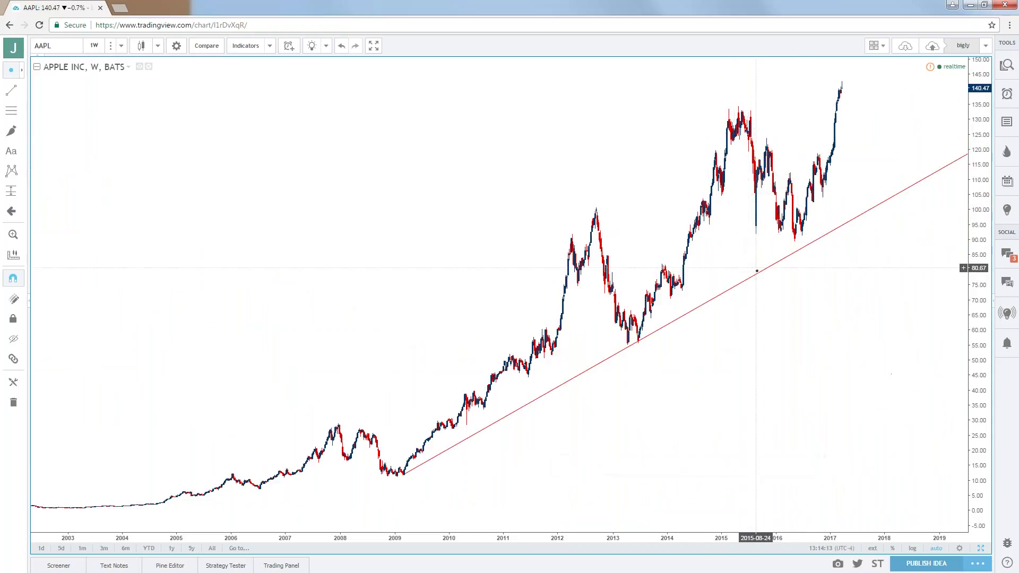
pyautogui.scroll(-5, 756, 273)
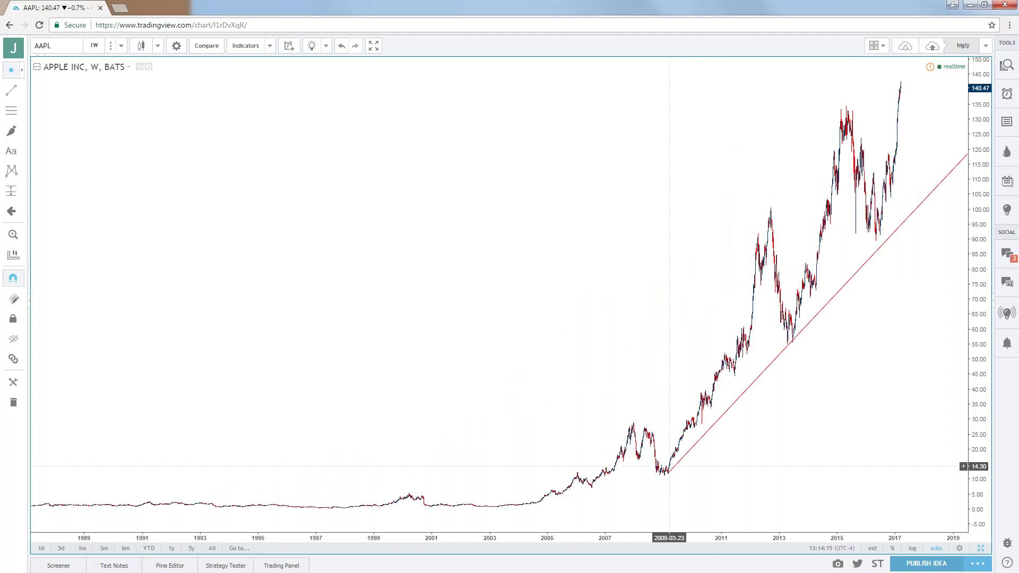
pyautogui.scroll(2, 355, 305)
# - On daily candles delete the ascending red trend line, then switch to monthly candles
pyautogui.click(94, 46)
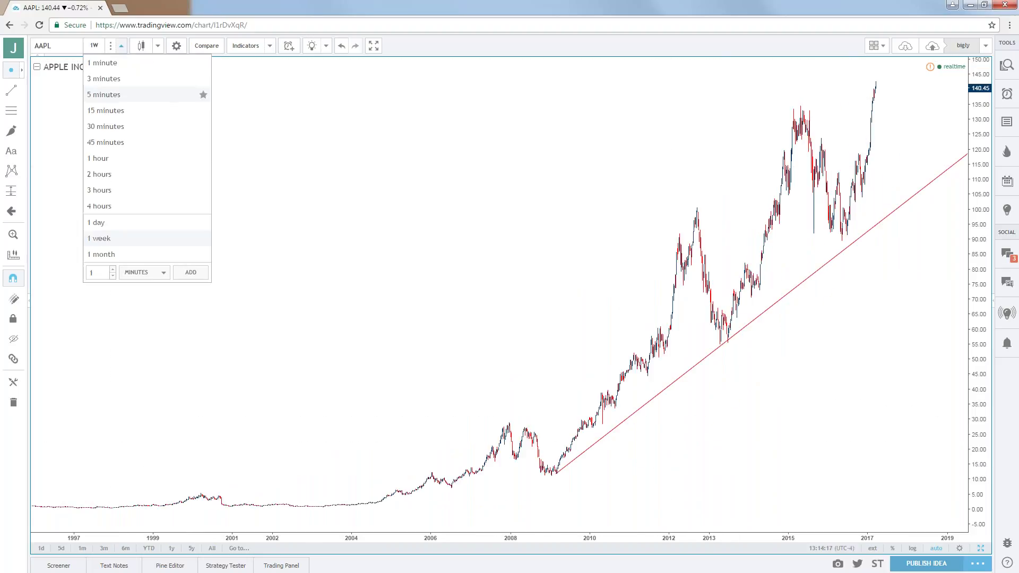
pyautogui.click(100, 222)
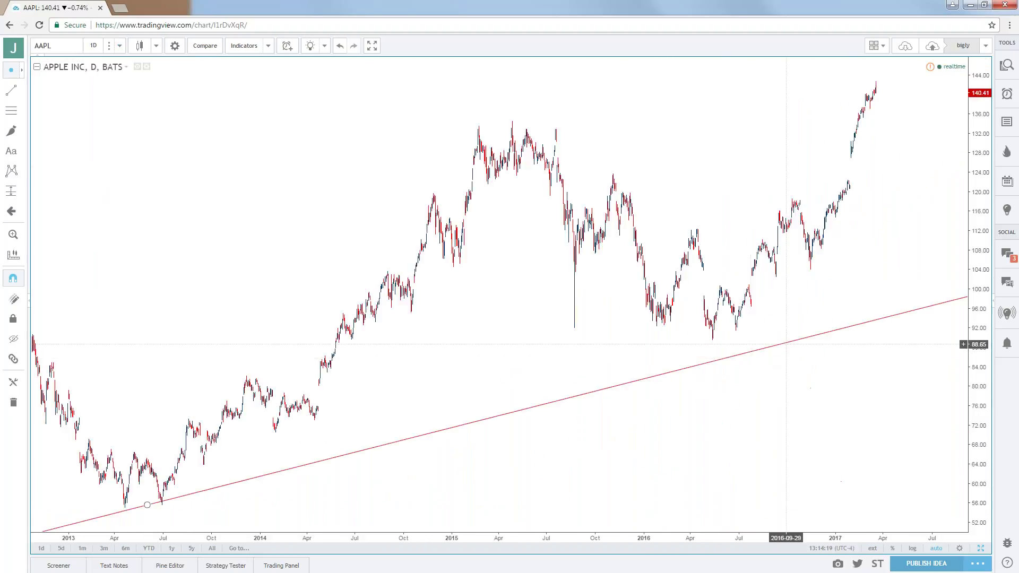
pyautogui.click(786, 344)
pyautogui.press('Delete')
pyautogui.scroll(-5, 786, 343)
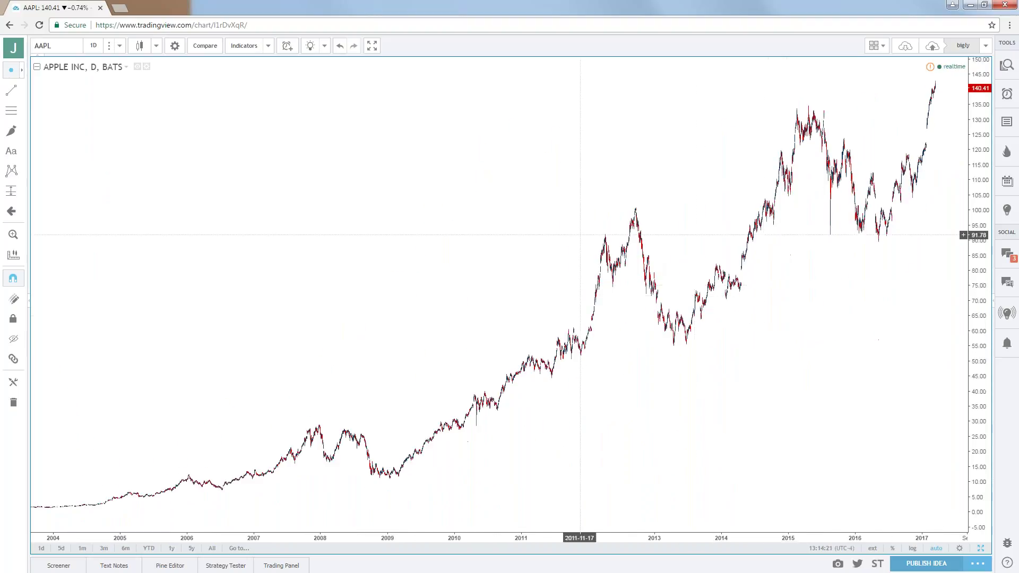
pyautogui.click(94, 45)
pyautogui.click(102, 254)
# - Draw a Fibonacci retracement from the 2009 low at 11.17, then extend its top to the 2015 high at 134.54
pyautogui.scroll(3, 271, 271)
pyautogui.moveTo(284, 298); pyautogui.dragTo(774, 361)
pyautogui.click(11, 110)
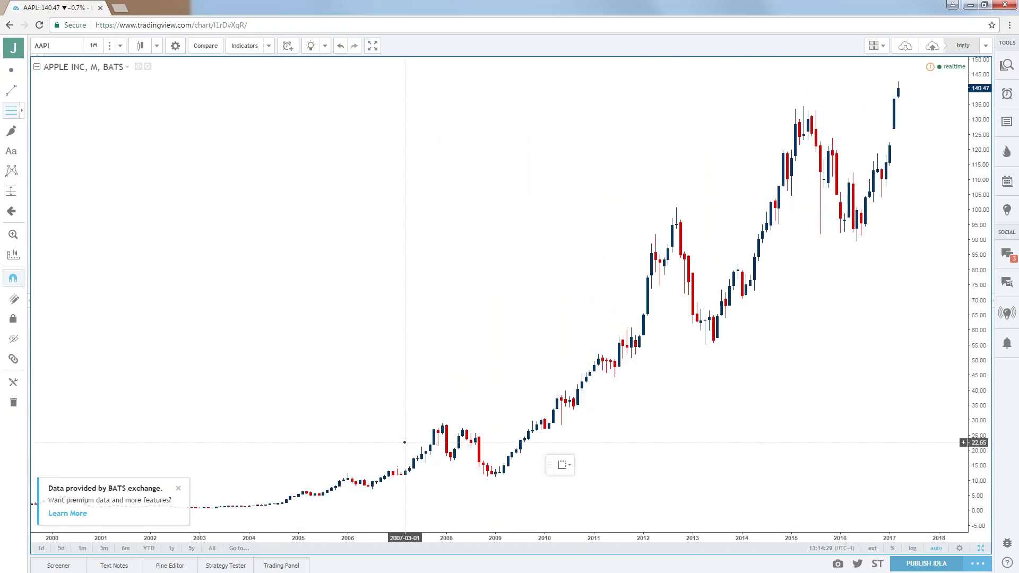
pyautogui.click(494, 477)
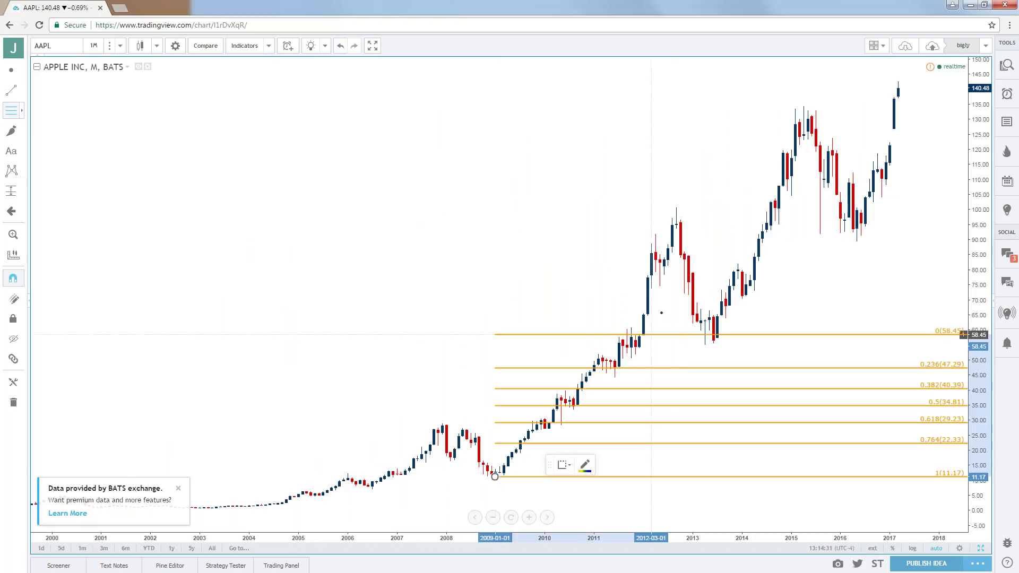
pyautogui.click(675, 207)
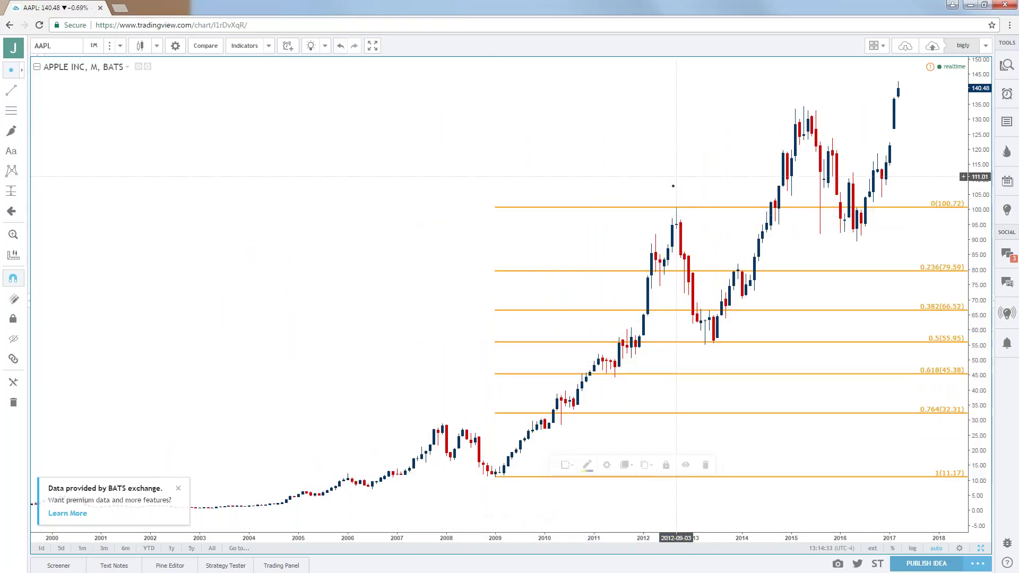
pyautogui.moveTo(303, 234); pyautogui.dragTo(586, 235)
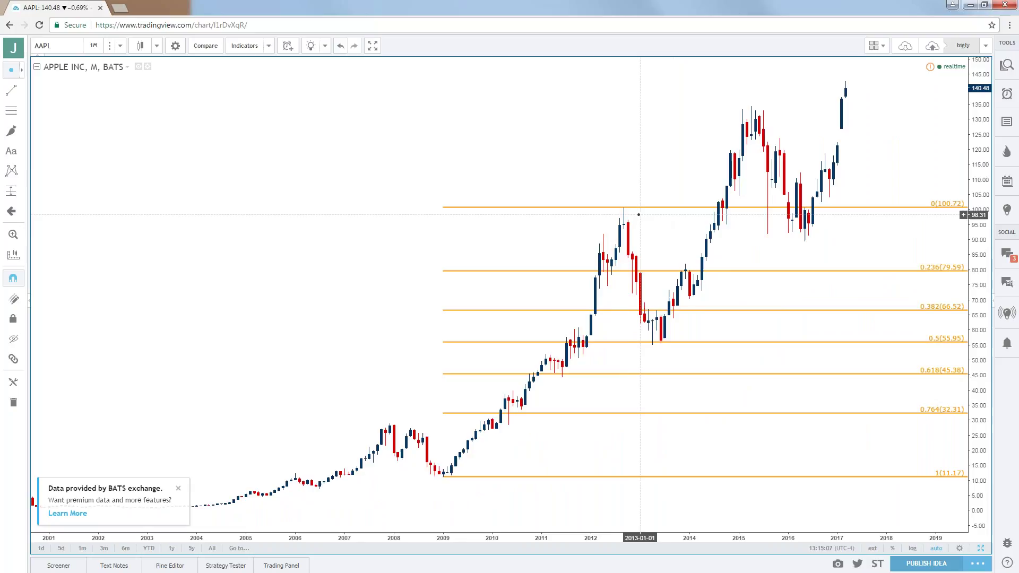
pyautogui.moveTo(624, 207)
pyautogui.mouseDown()
pyautogui.moveTo(764, 118)
pyautogui.moveTo(751, 107)
pyautogui.mouseUp()
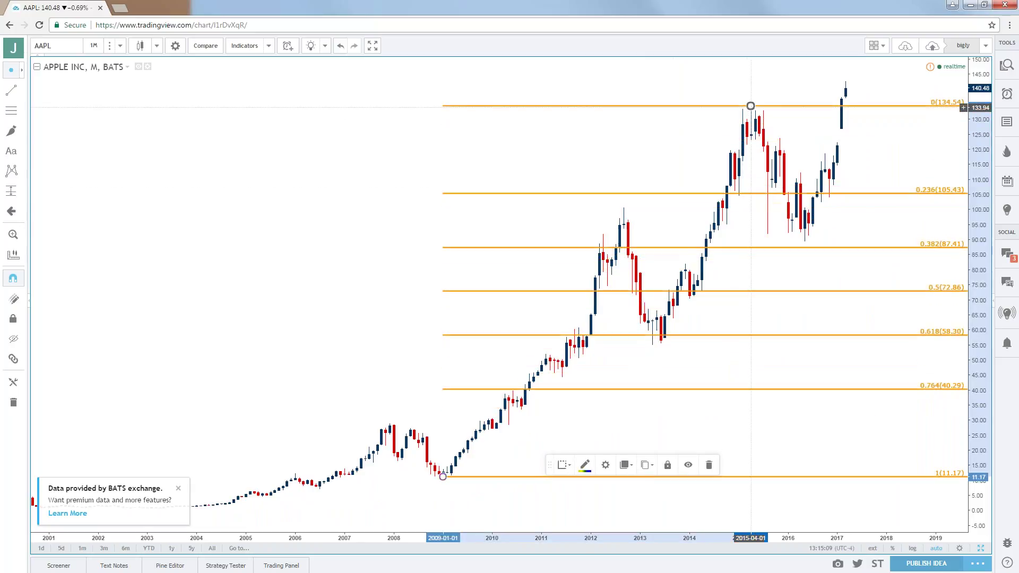
# - Re-anchor the AAPL retracement from the 2016 low at 89.47 to the latest high at 142.80
pyautogui.moveTo(450, 473); pyautogui.dragTo(652, 344)
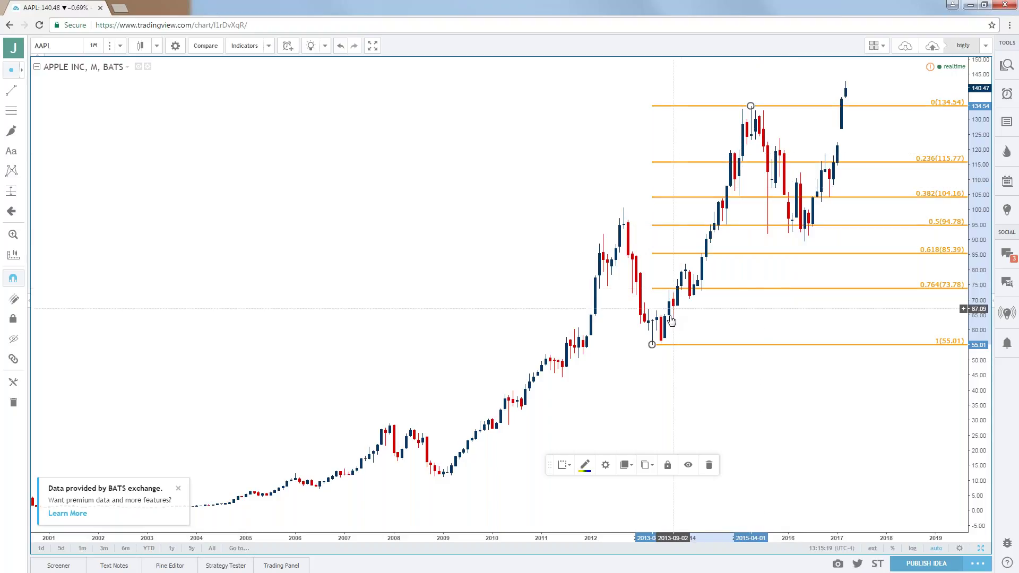
pyautogui.moveTo(652, 345); pyautogui.dragTo(804, 241)
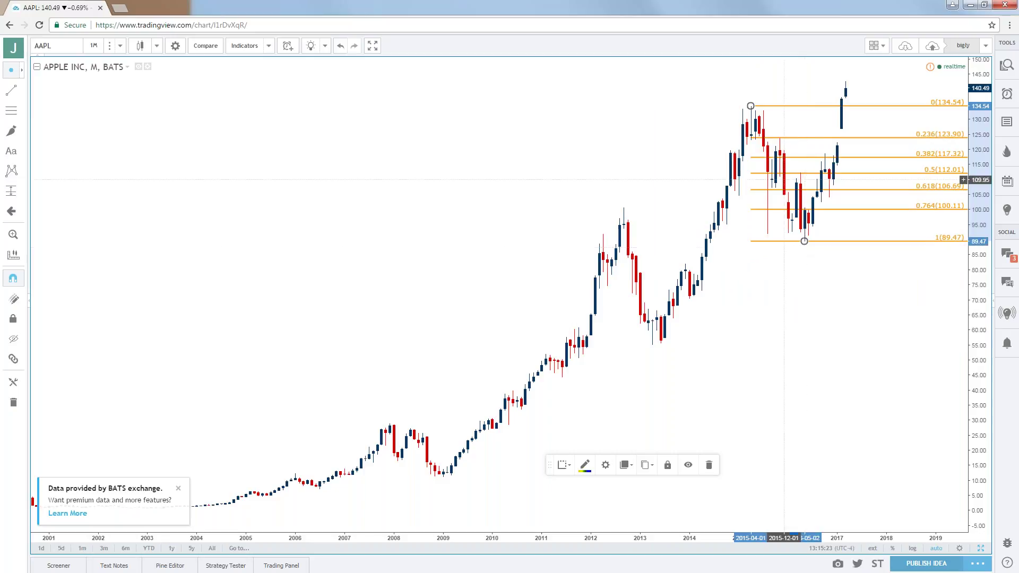
pyautogui.moveTo(750, 106); pyautogui.dragTo(846, 81)
pyautogui.moveTo(724, 101); pyautogui.dragTo(657, 114)
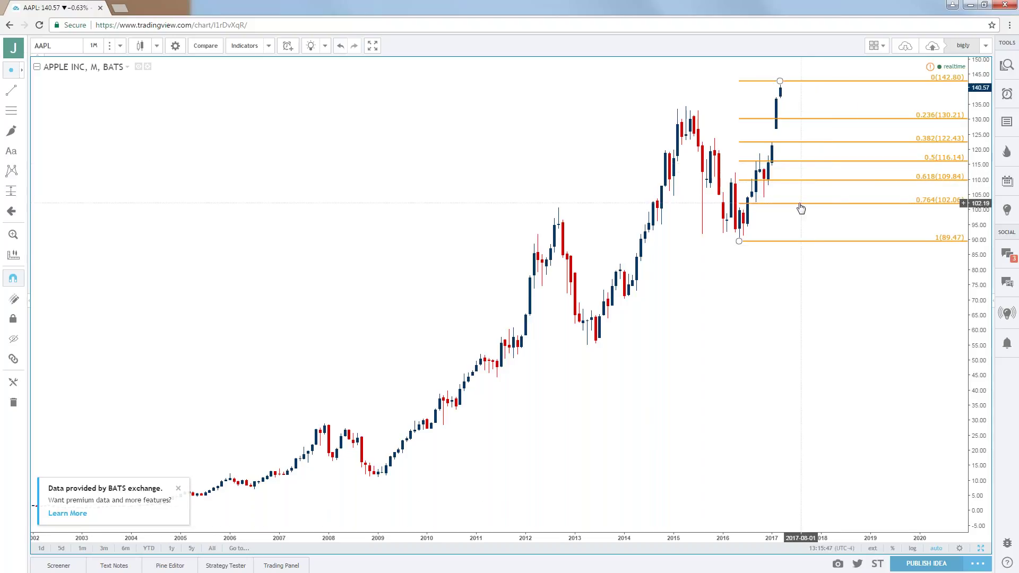
pyautogui.scroll(-2, 785, 217)
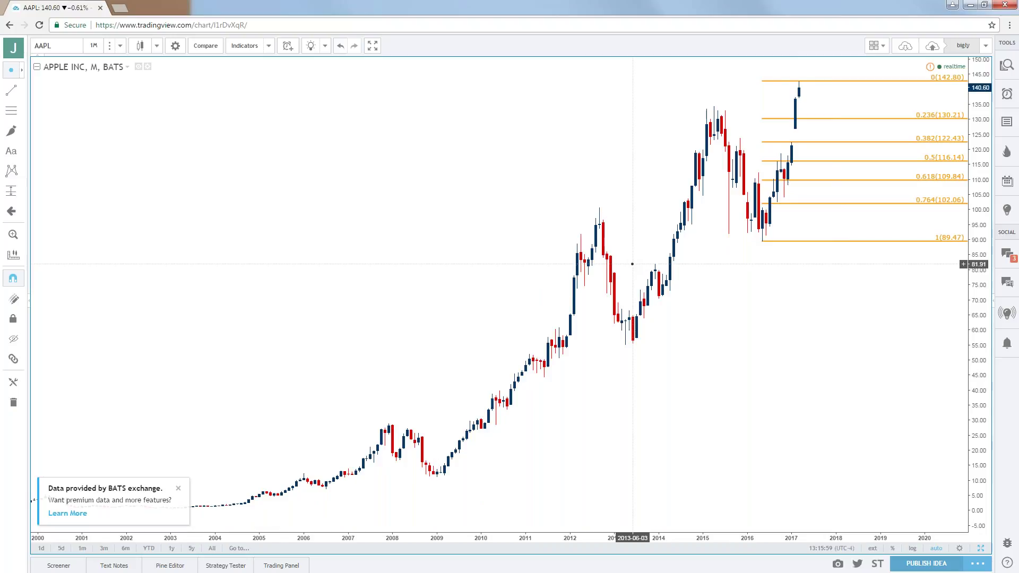
pyautogui.click(69, 45)
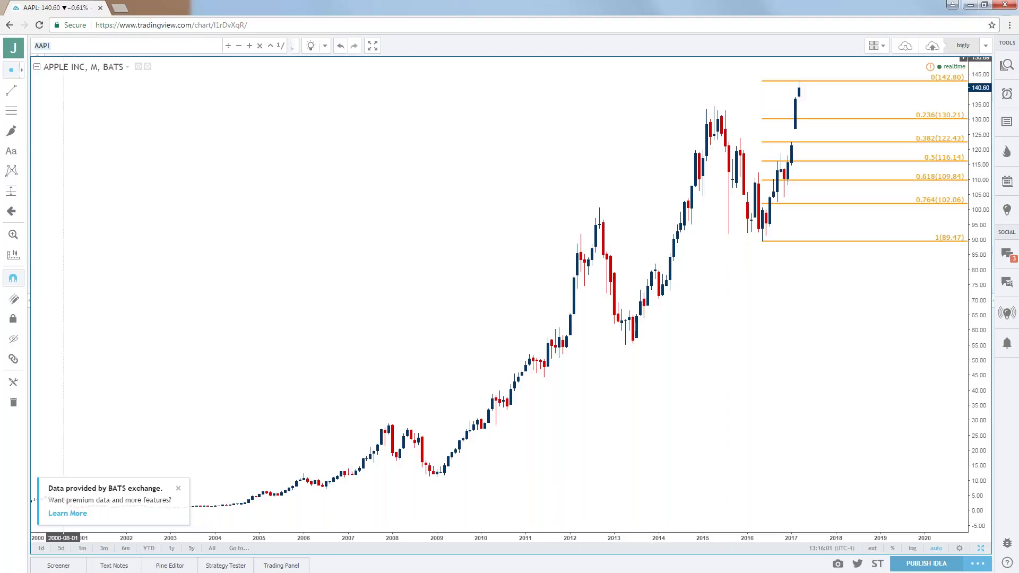
# - Load the SPX500 S&P 500 index chart
pyautogui.write('SPX500')
pyautogui.press('Down')
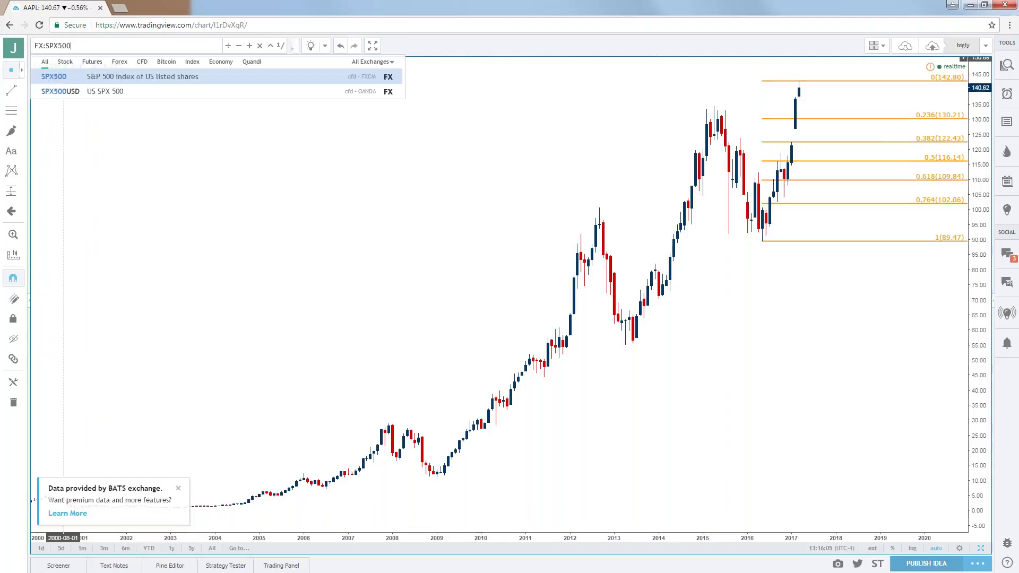
pyautogui.press('Return')
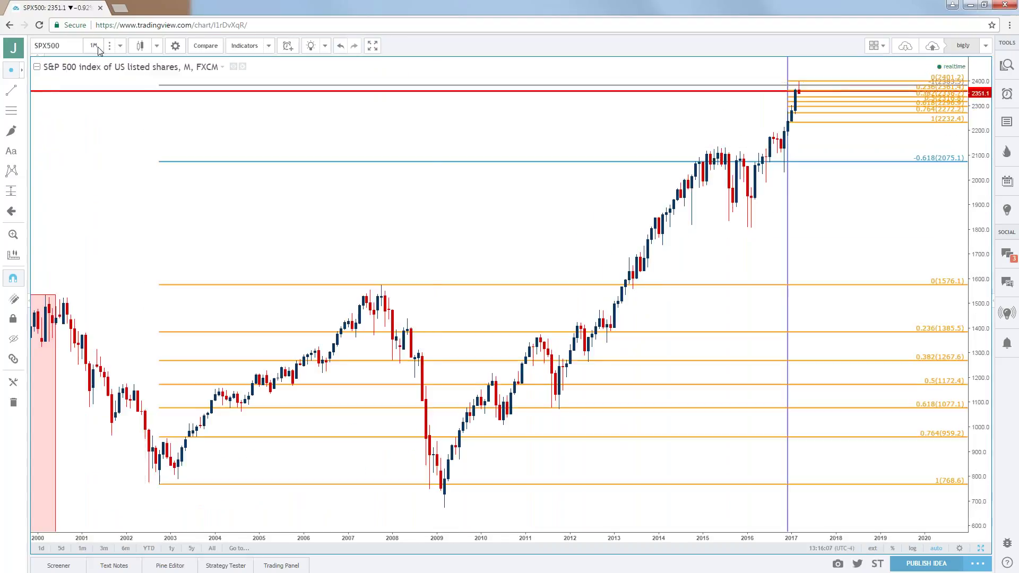
# - Switch to 1-hour candles and zoom out to show the Fibonacci levels
pyautogui.click(98, 51)
pyautogui.click(101, 143)
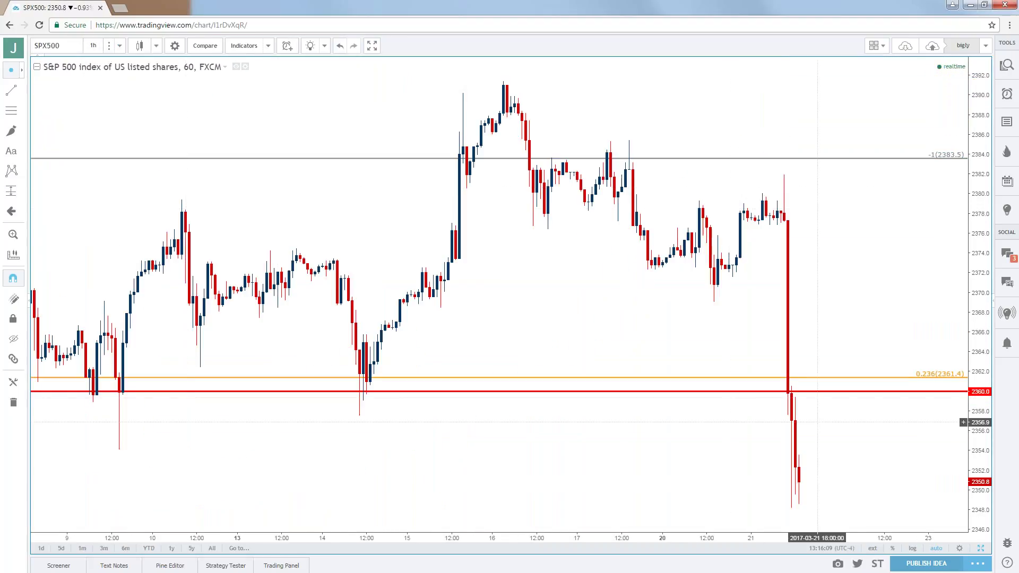
pyautogui.scroll(-5, 818, 419)
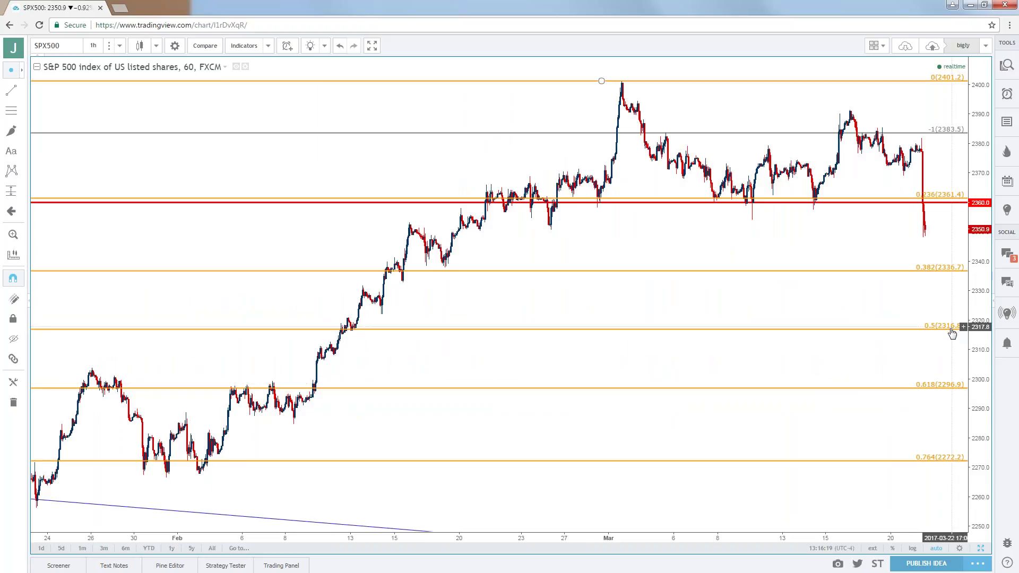
pyautogui.scroll(-5, 950, 327)
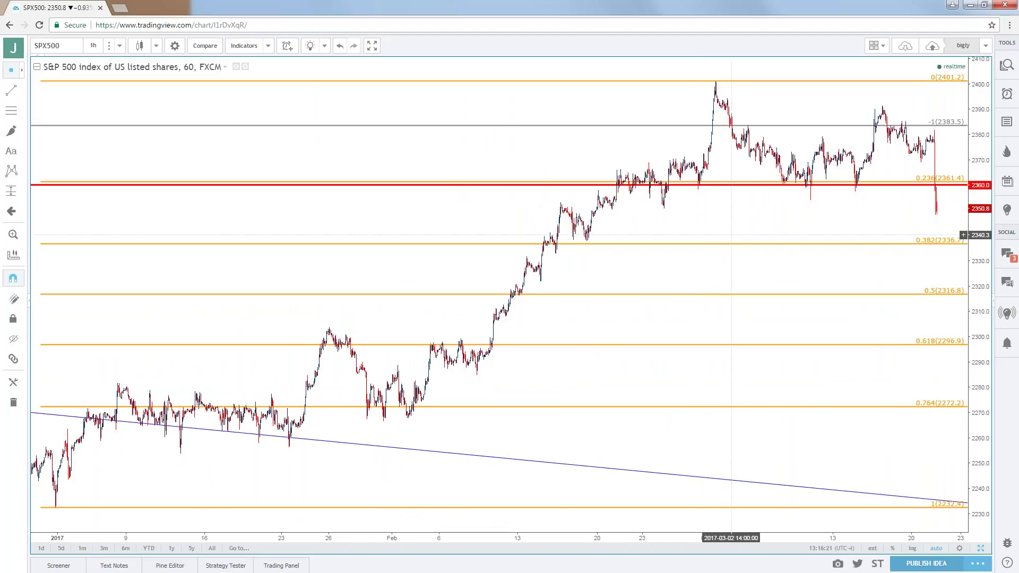
pyautogui.hscroll(1, 708, 260)
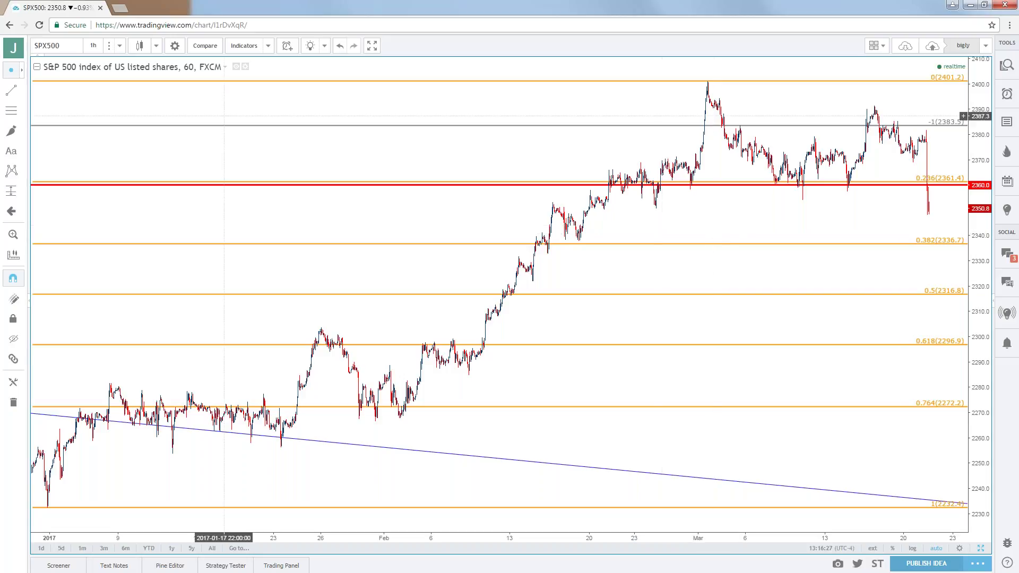
pyautogui.click(75, 45)
# - Load the US30 Dow index on daily candles
pyautogui.write('US30')
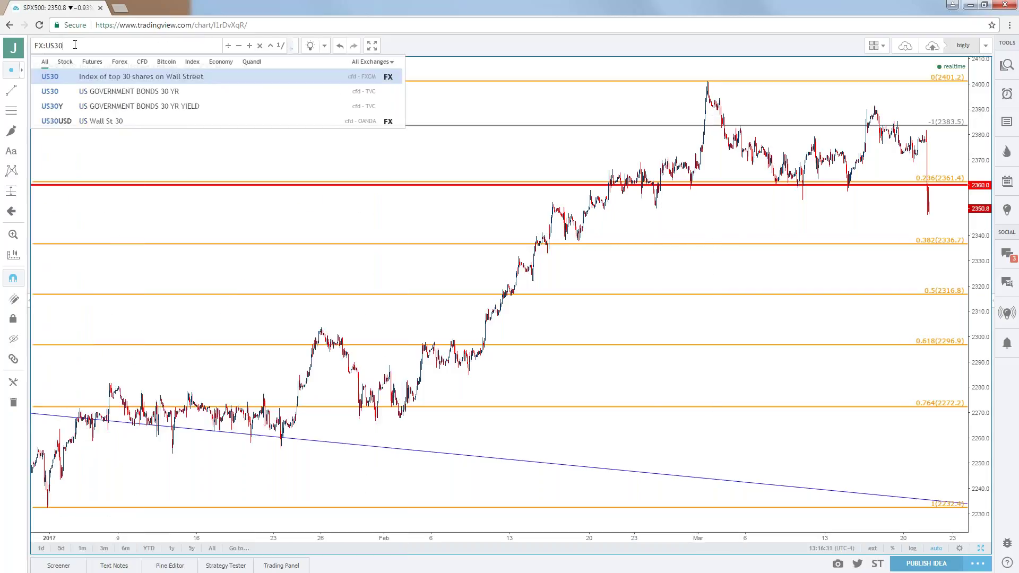
pyautogui.press('Return')
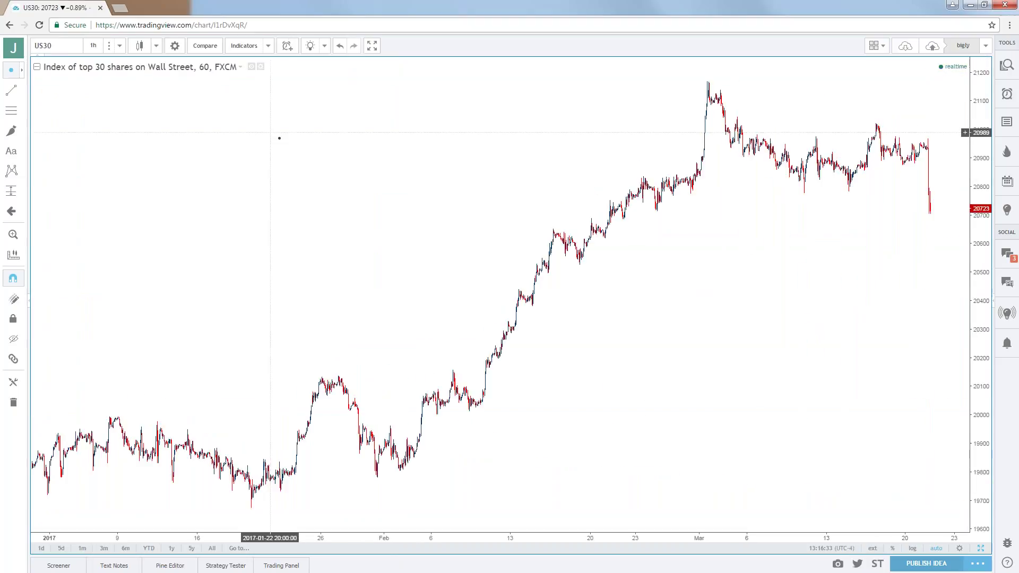
pyautogui.click(119, 46)
pyautogui.click(107, 222)
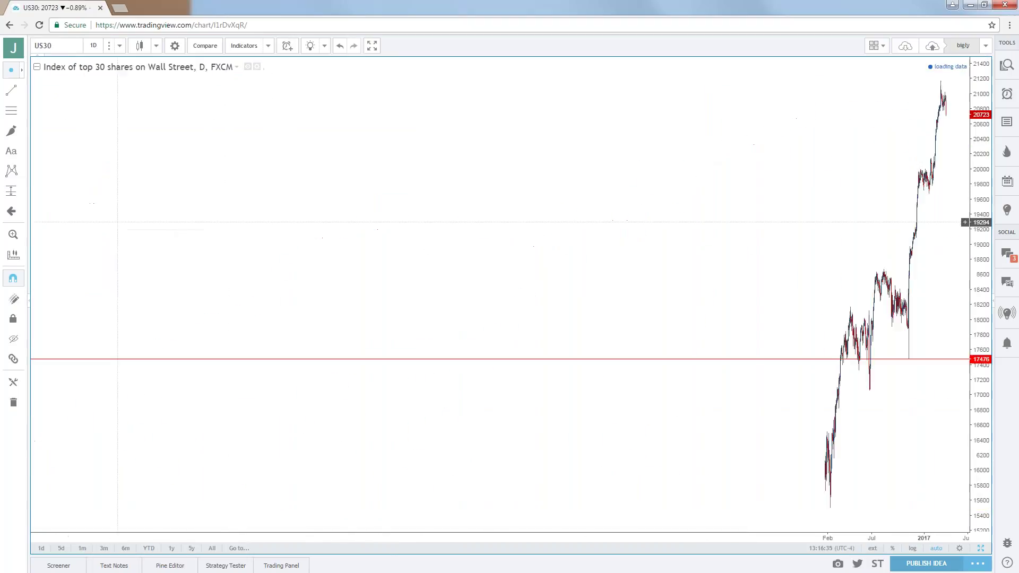
pyautogui.scroll(5, 220, 254)
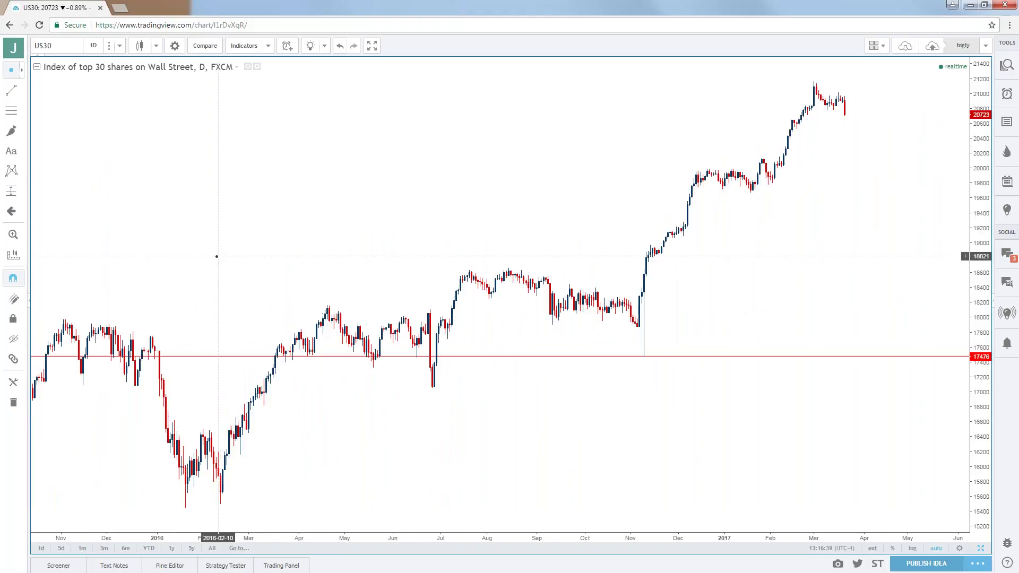
pyautogui.scroll(1, 220, 255)
# - Draw a Fibonacci retracement from the 19675 January low to the 21170 March high
pyautogui.click(17, 112)
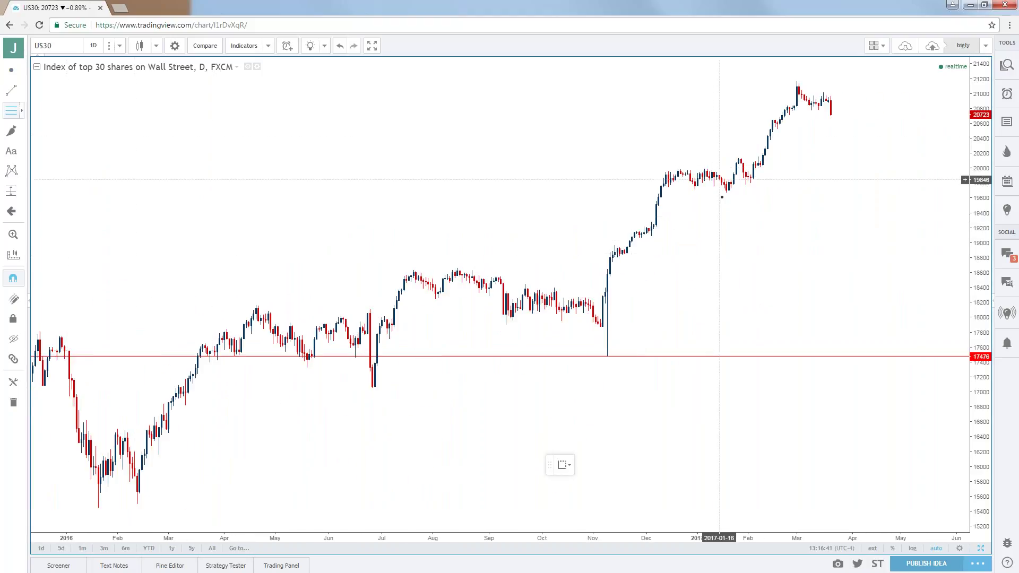
pyautogui.moveTo(725, 196); pyautogui.dragTo(796, 82)
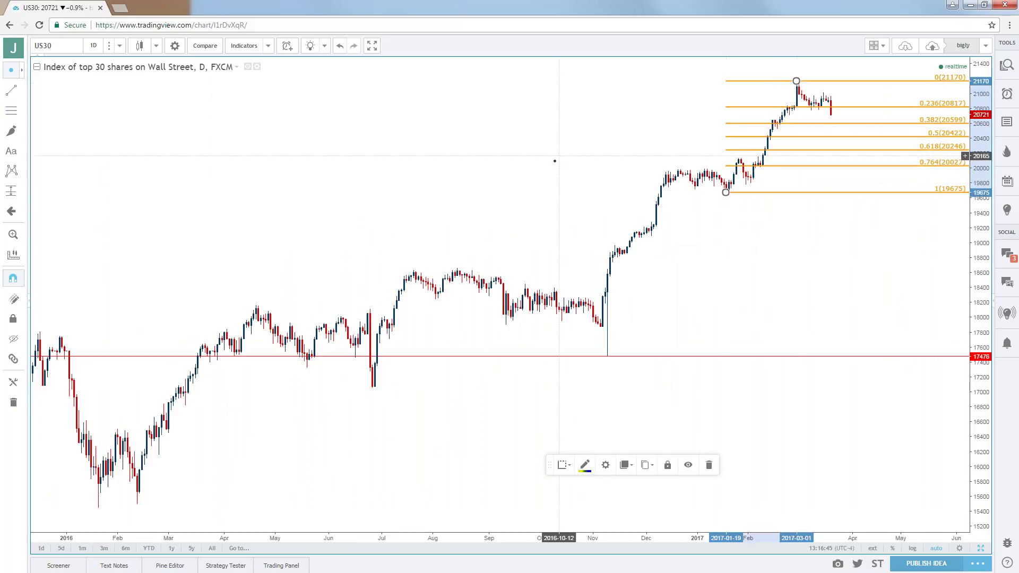
pyautogui.click(539, 207)
pyautogui.scroll(1, 656, 195)
pyautogui.scroll(1, 656, 195)
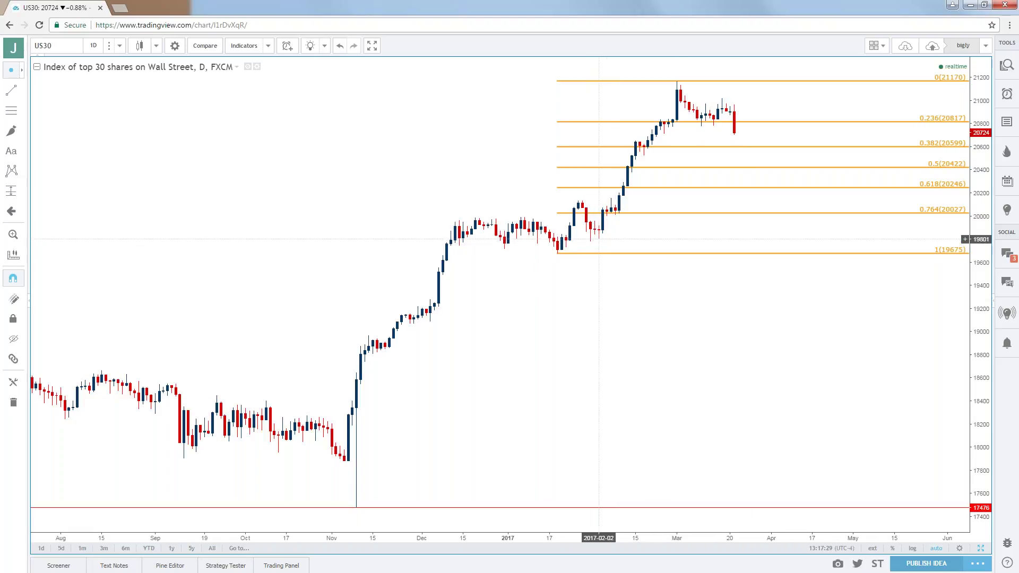
pyautogui.click(81, 45)
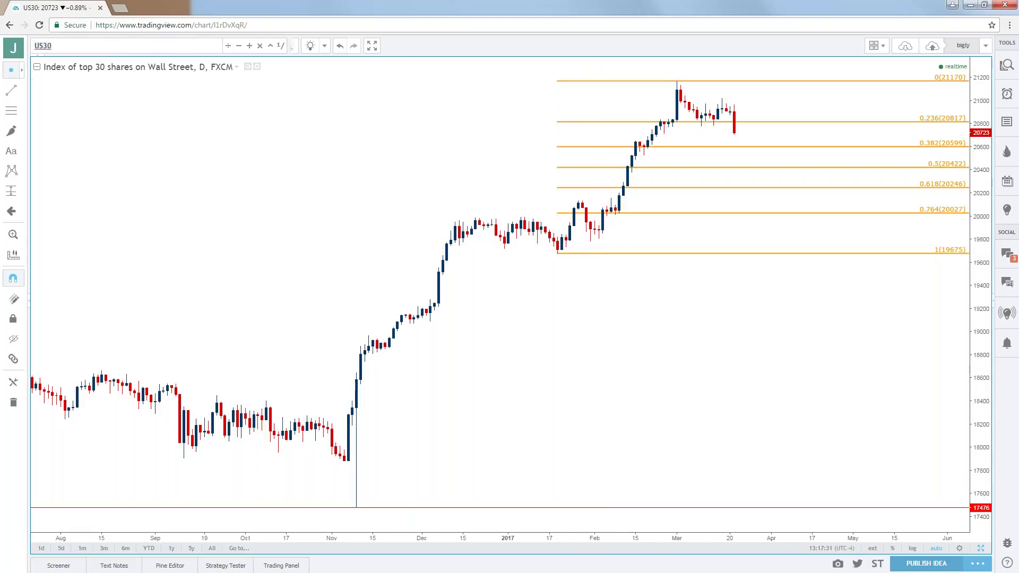
# - Load the IWM daily chart, zoom out to its 114.89–140.86 retracement, and close the BATS notice
pyautogui.write('IWM')
pyautogui.press('Down')
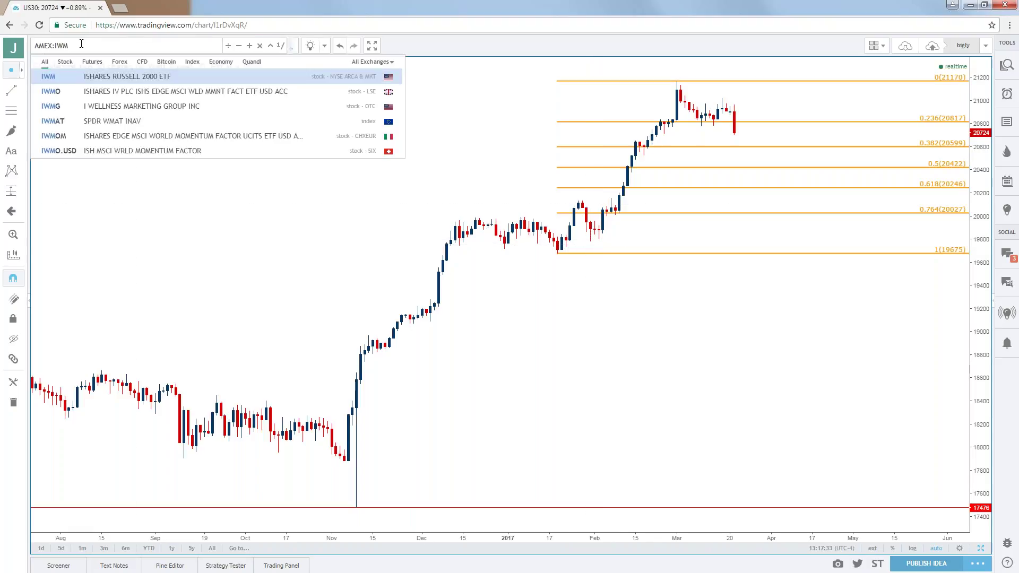
pyautogui.press('Return')
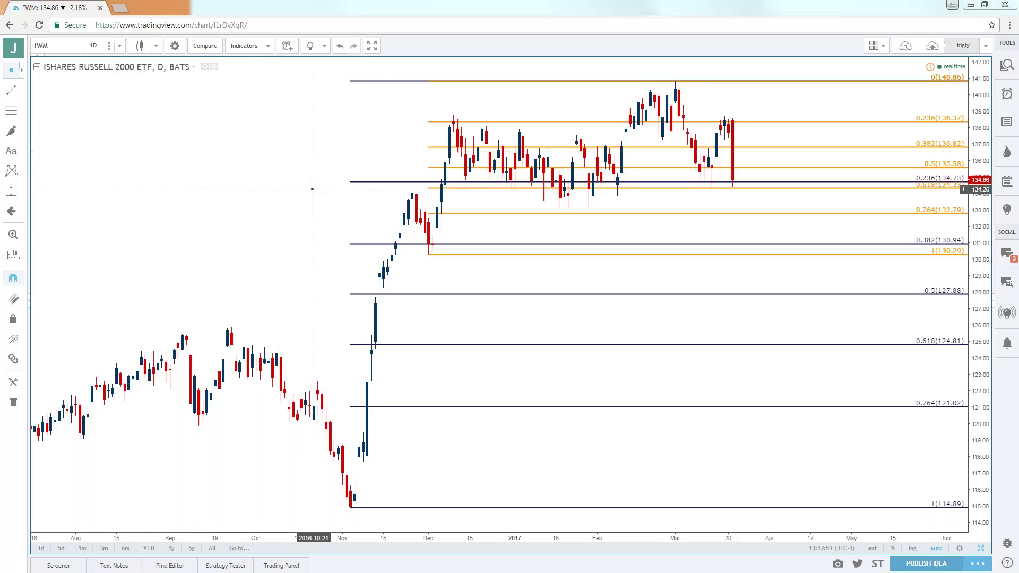
pyautogui.scroll(-5, 312, 189)
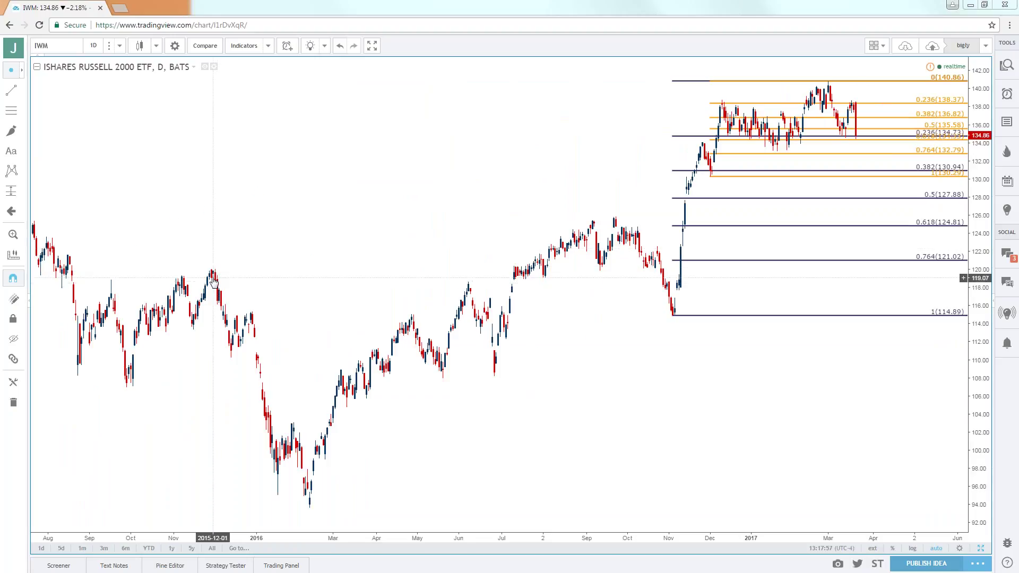
pyautogui.scroll(-3, 212, 278)
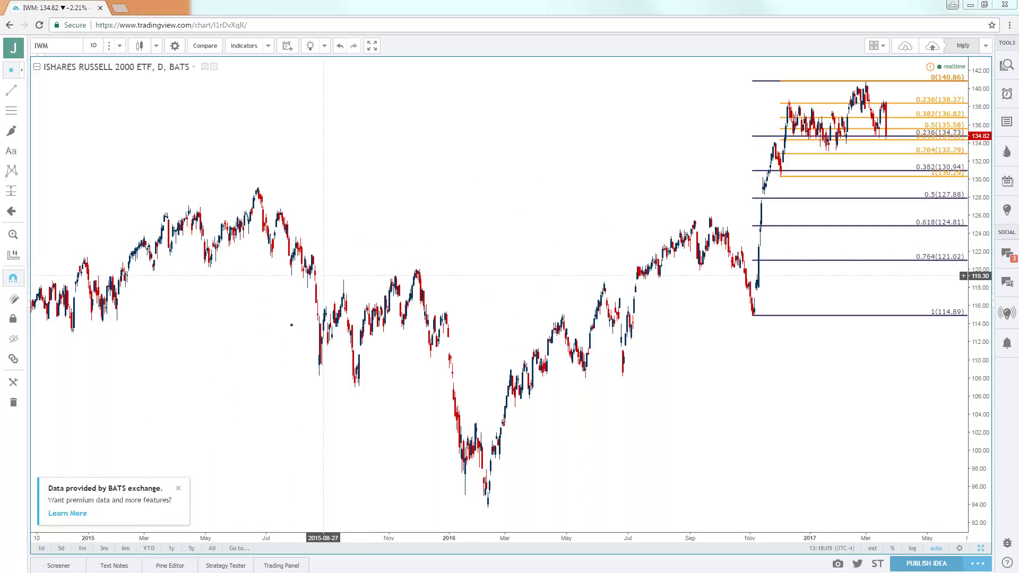
pyautogui.click(179, 488)
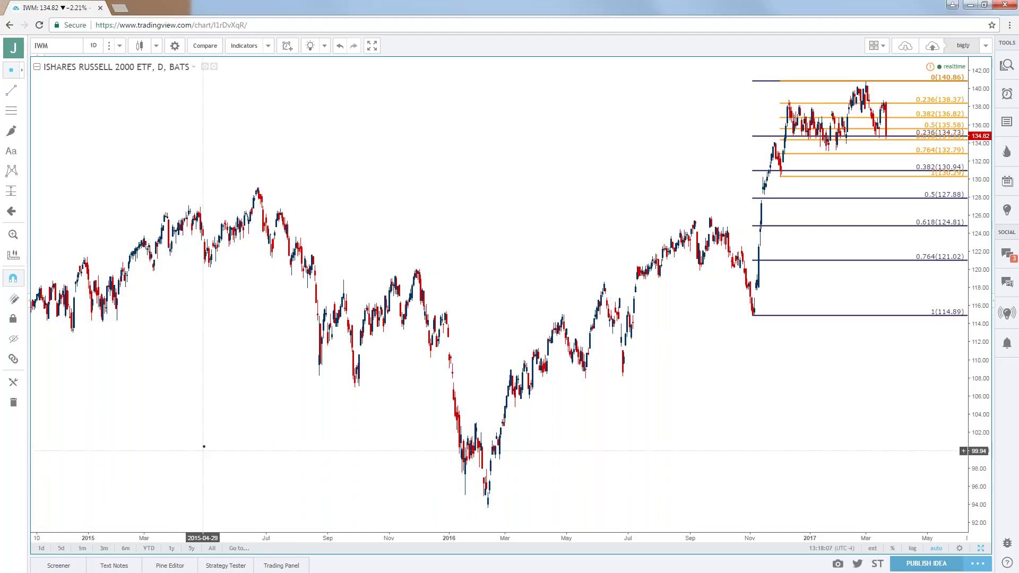
pyautogui.scroll(1, 248, 397)
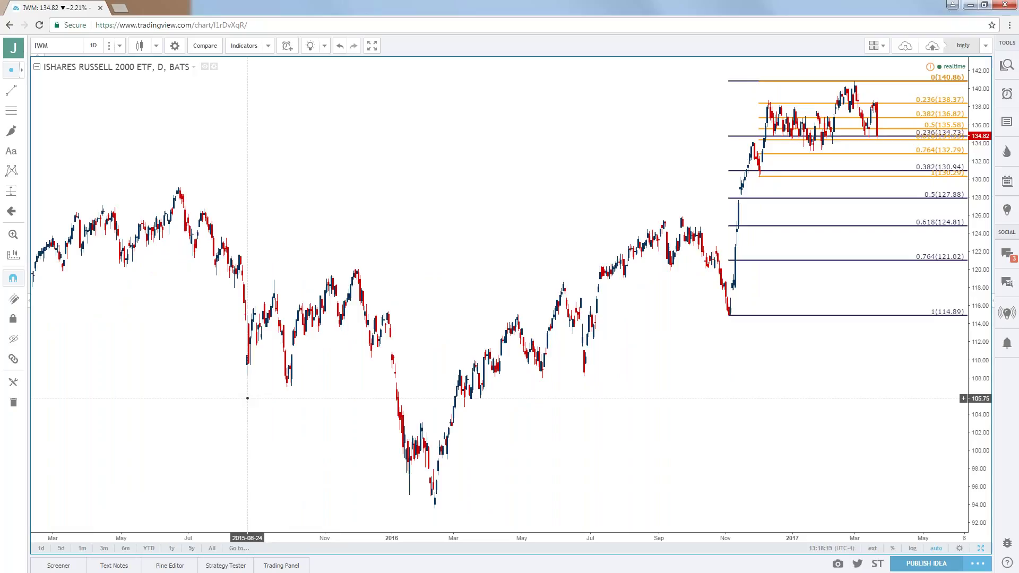
# - Zoom the IWM time axis in toward recent bars near the 134.73 Fibonacci level
pyautogui.click(47, 46)
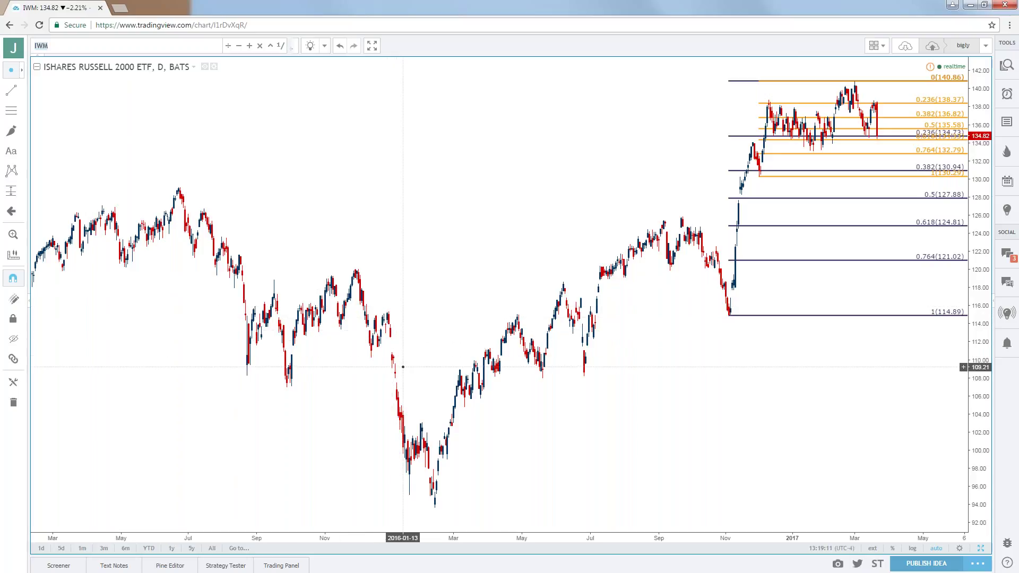
pyautogui.scroll(5, 402, 367)
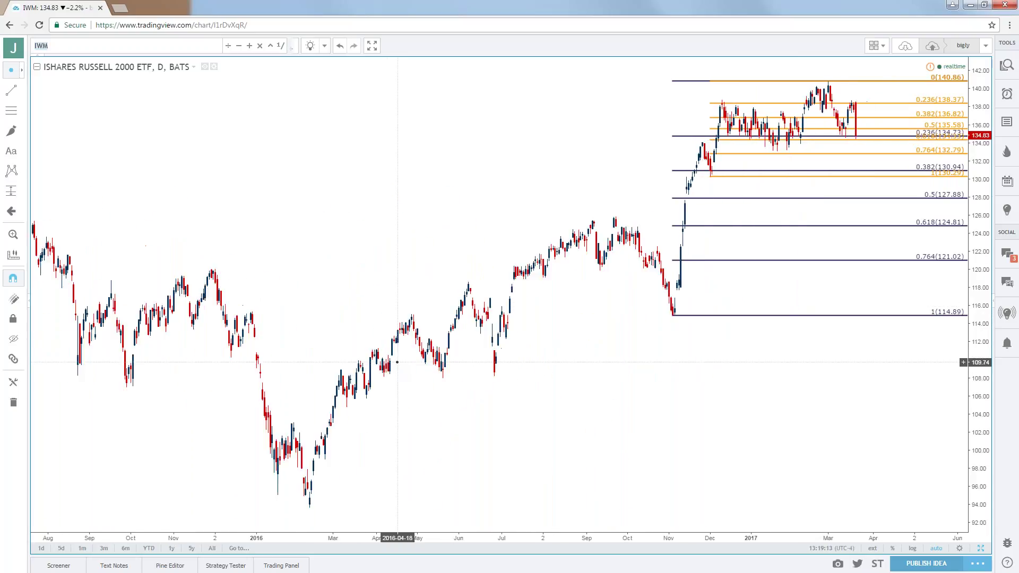
pyautogui.scroll(1, 394, 360)
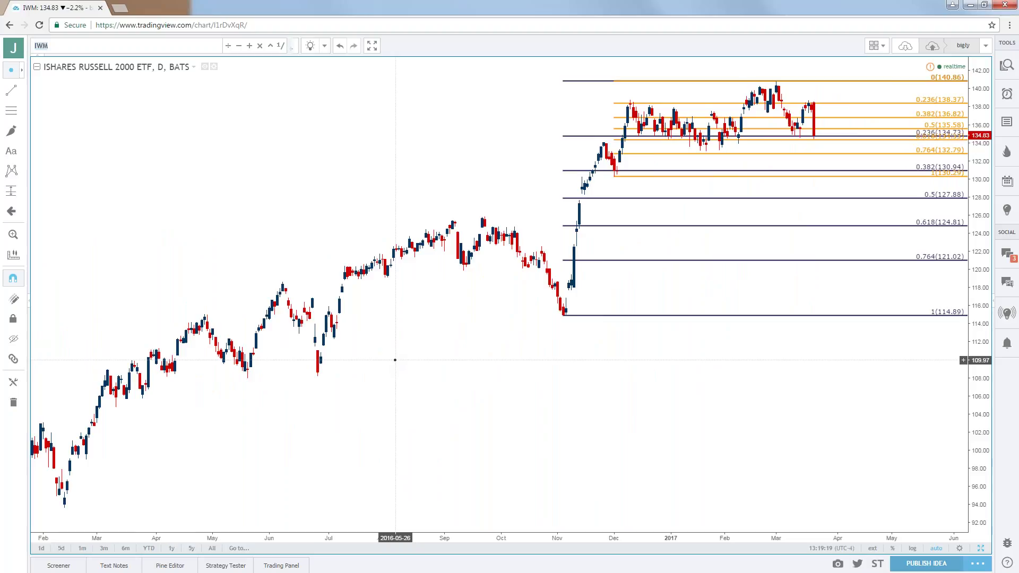
# - Load the SPX500 daily chart with its Fibonacci retracement, trendline and red 2360 level
pyautogui.click(96, 45)
pyautogui.write('SPX500')
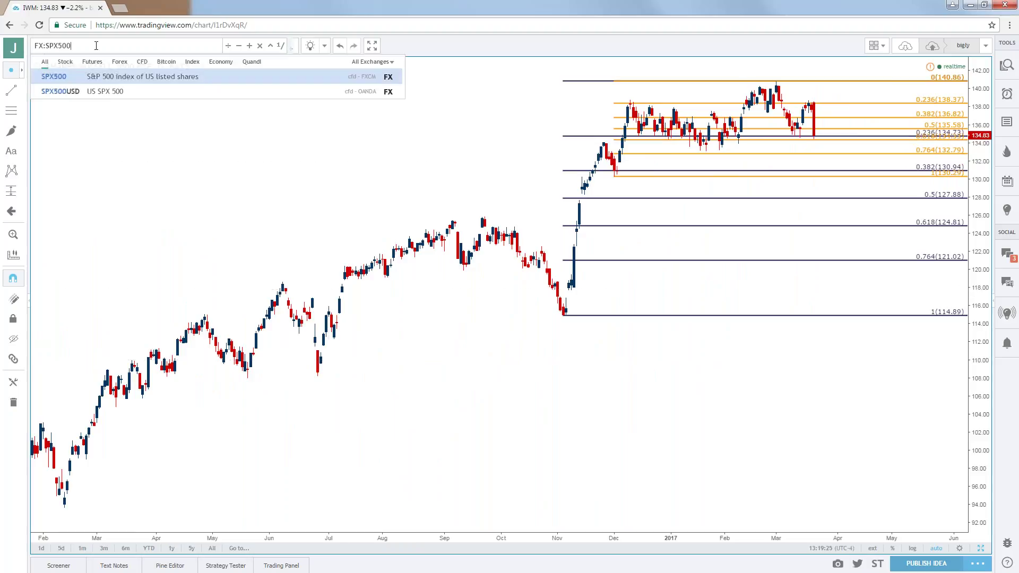
pyautogui.press('Return')
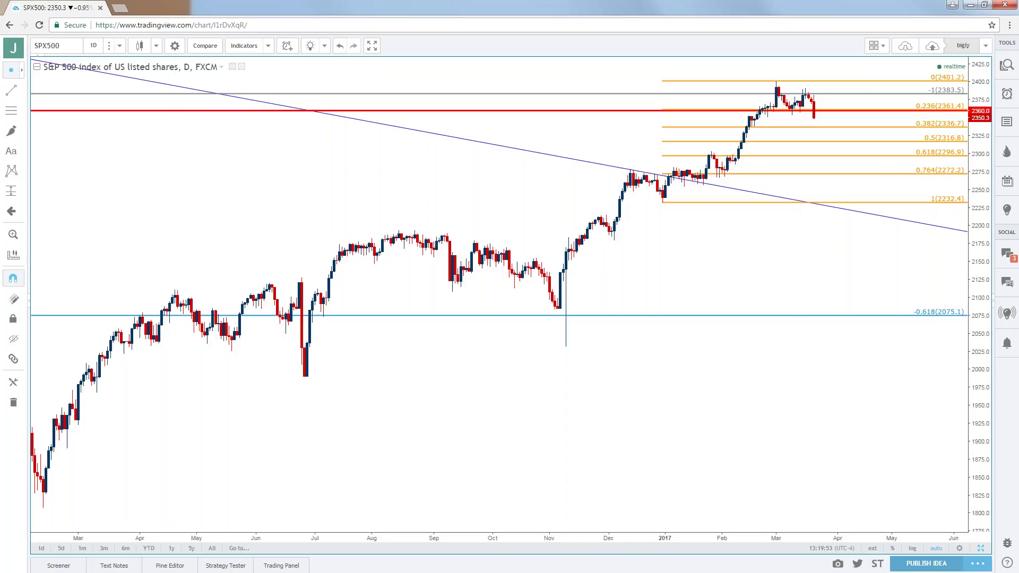
pyautogui.click(60, 45)
pyautogui.write('DXY')
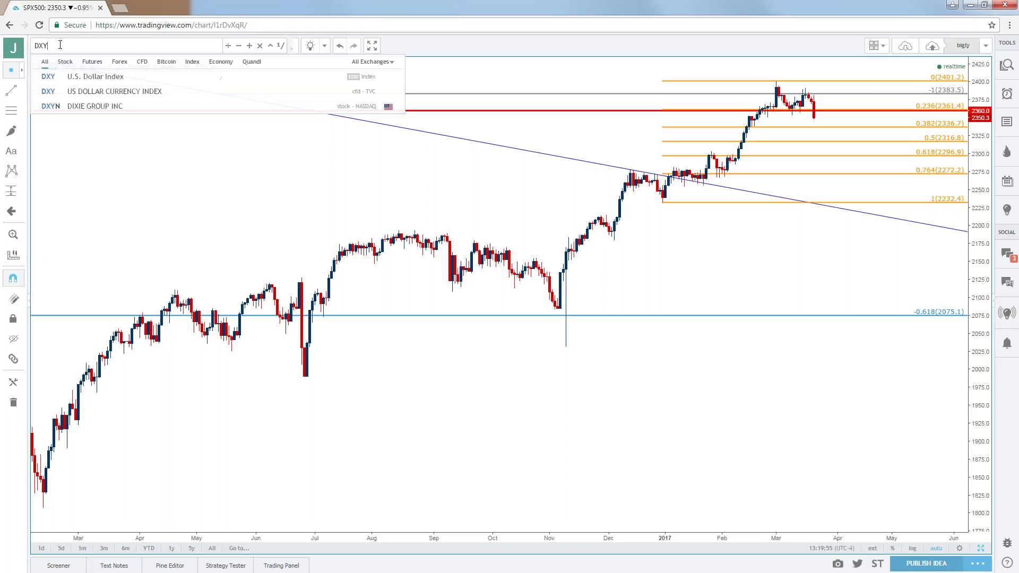
pyautogui.press('Down')
pyautogui.press('Down')
pyautogui.press('Return')
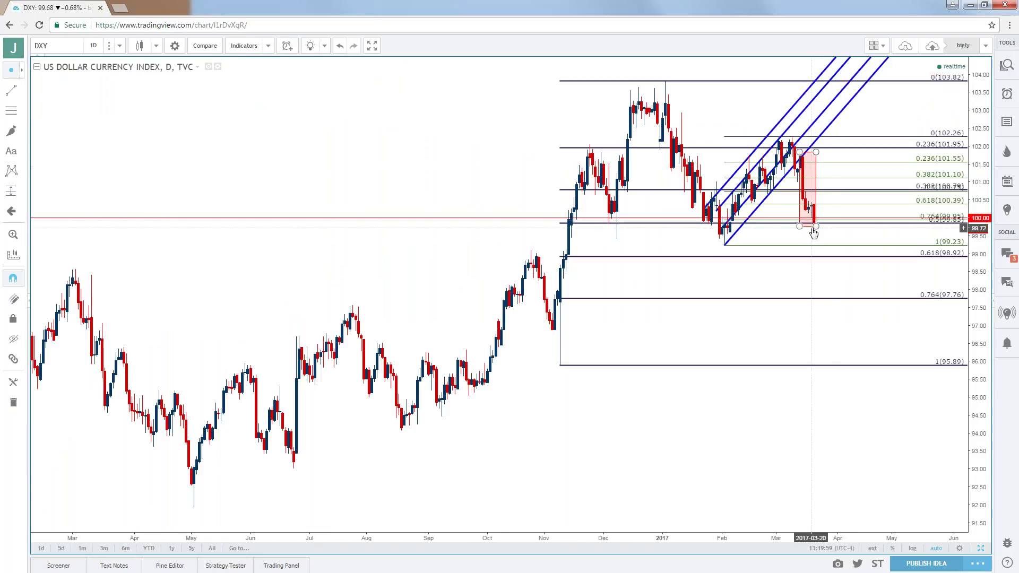
pyautogui.click(93, 45)
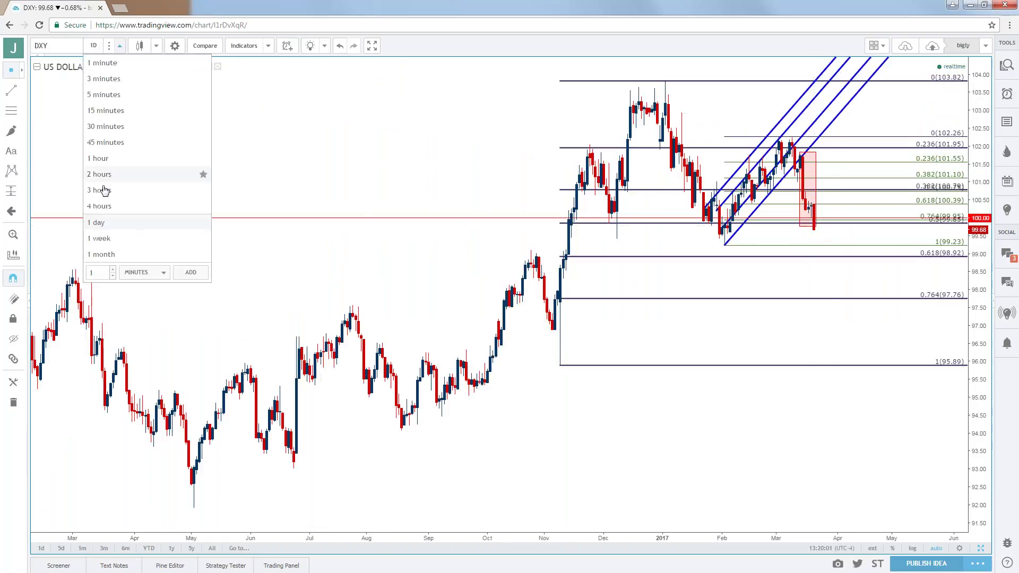
pyautogui.click(102, 211)
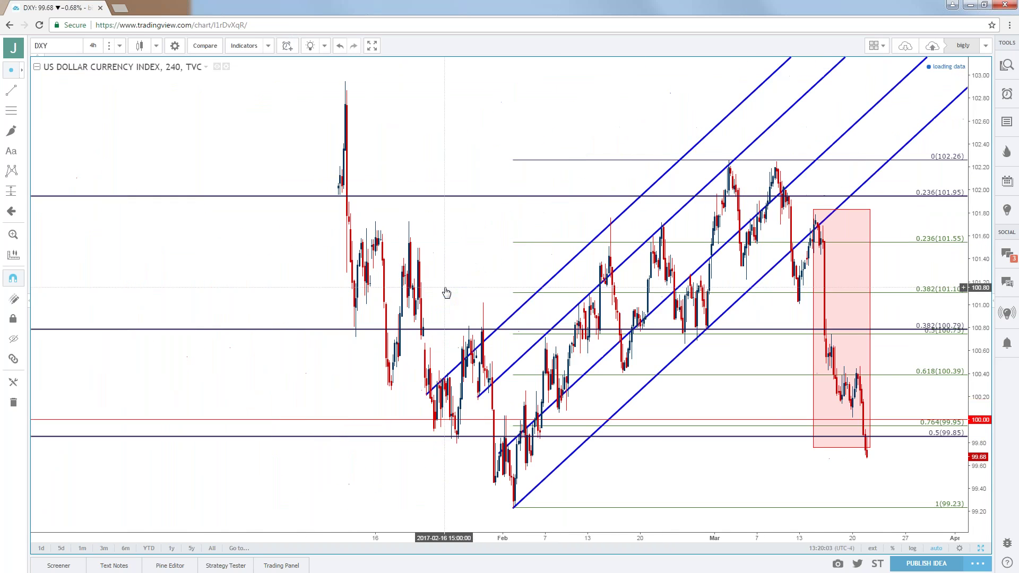
pyautogui.scroll(-3, 444, 286)
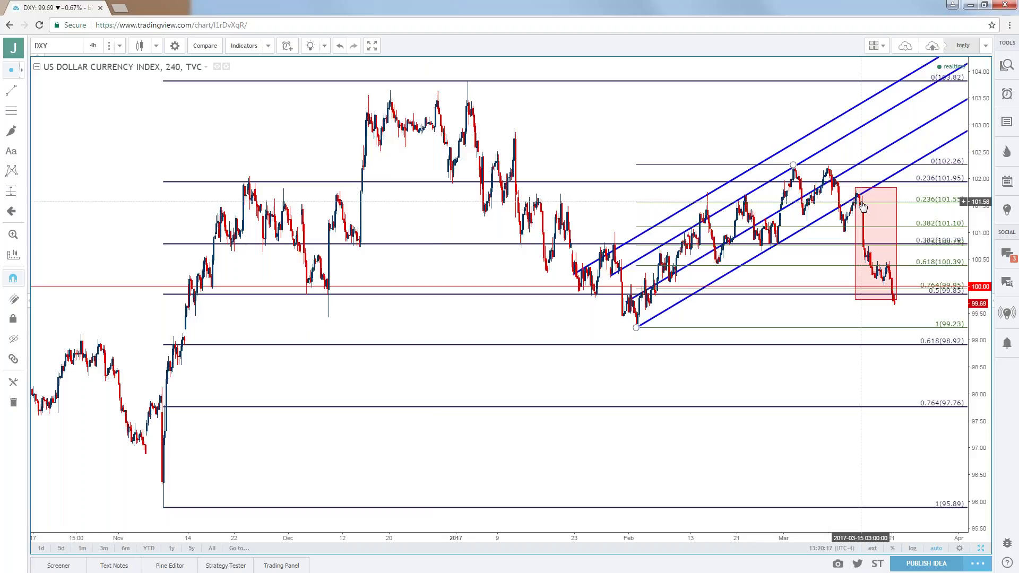
pyautogui.scroll(5, 862, 207)
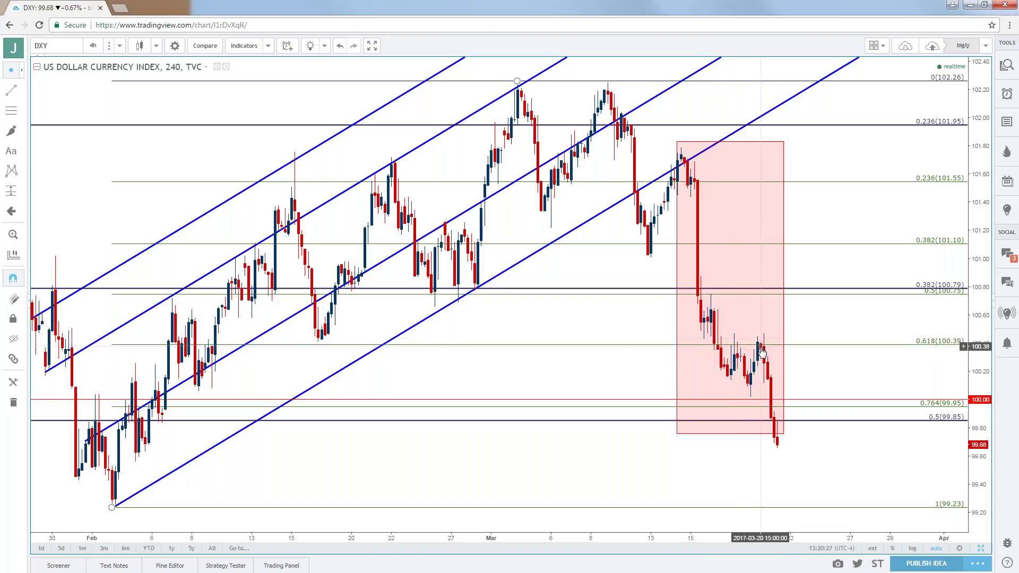
pyautogui.scroll(-3, 854, 414)
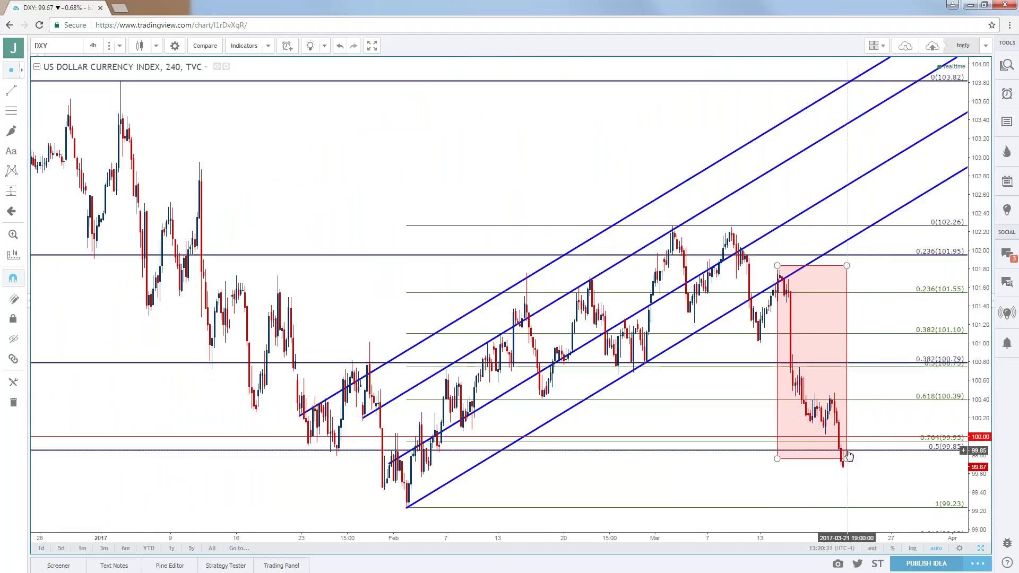
pyautogui.click(119, 46)
pyautogui.click(96, 223)
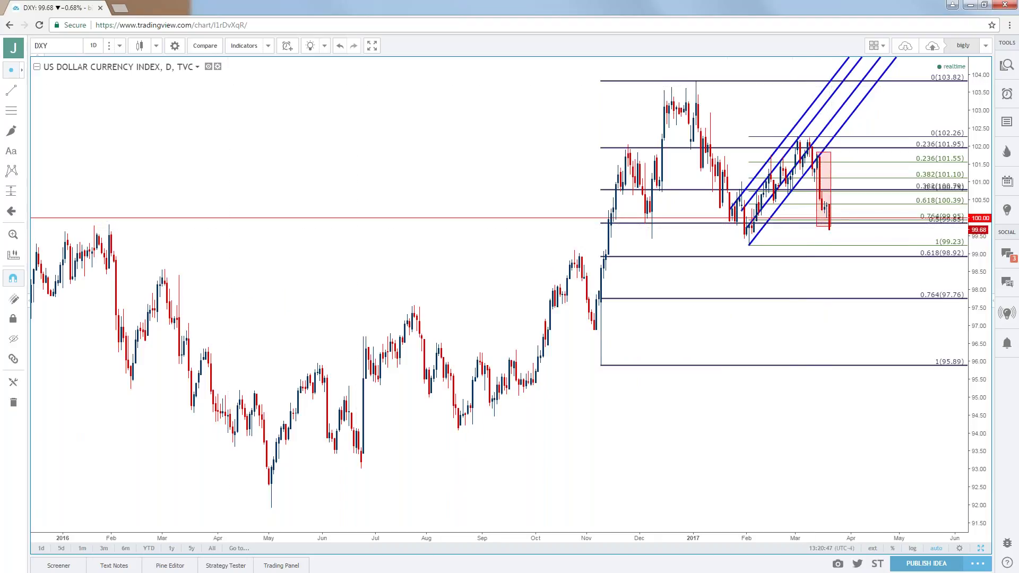
# - Switch the DXY chart to 4-hour, then 1-hour candles
pyautogui.click(93, 45)
pyautogui.click(106, 204)
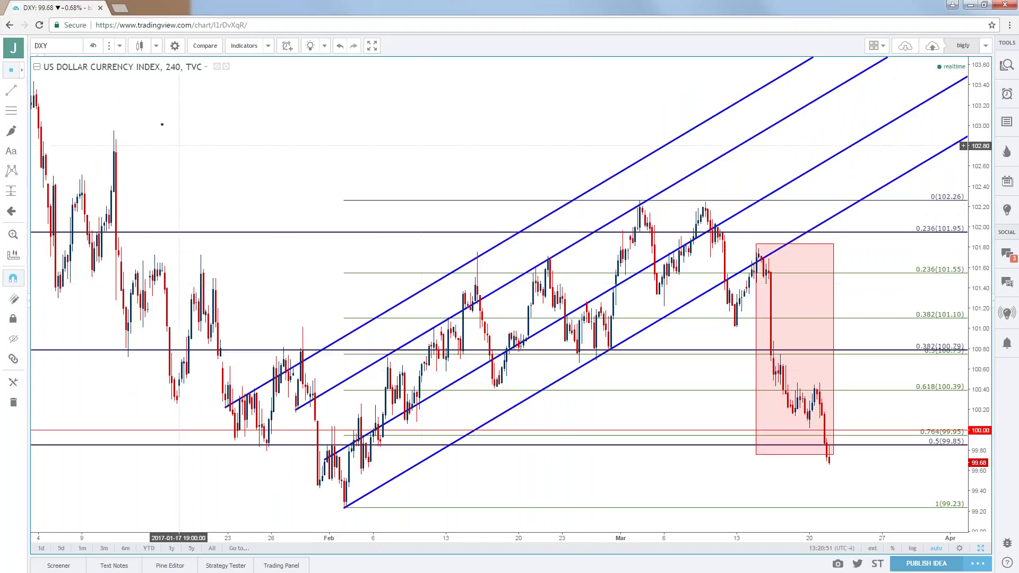
pyautogui.click(93, 46)
pyautogui.click(107, 142)
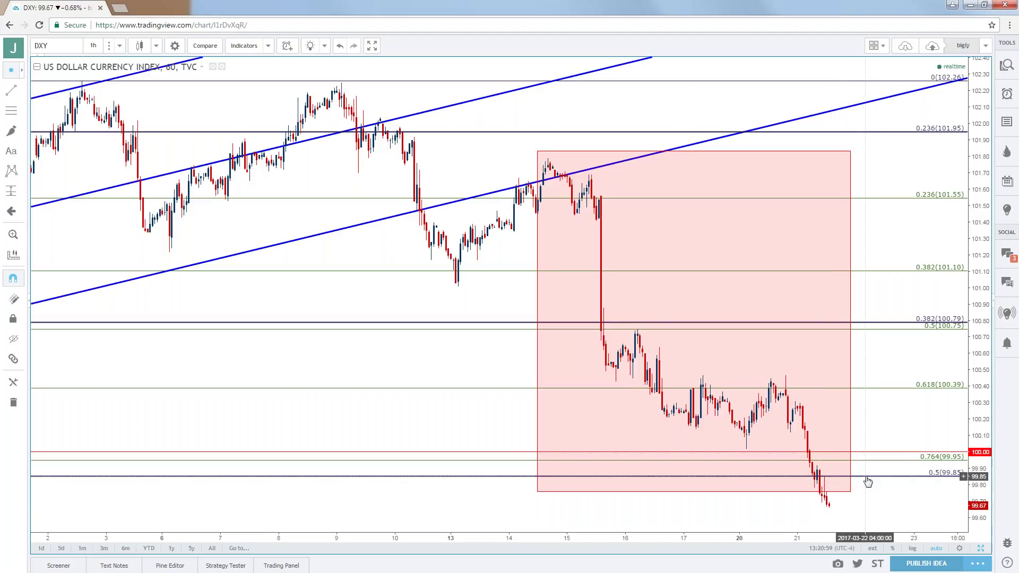
# - Nudge the red 100.00 level line to about 99.99 and zoom out on recent candles
pyautogui.click(871, 452)
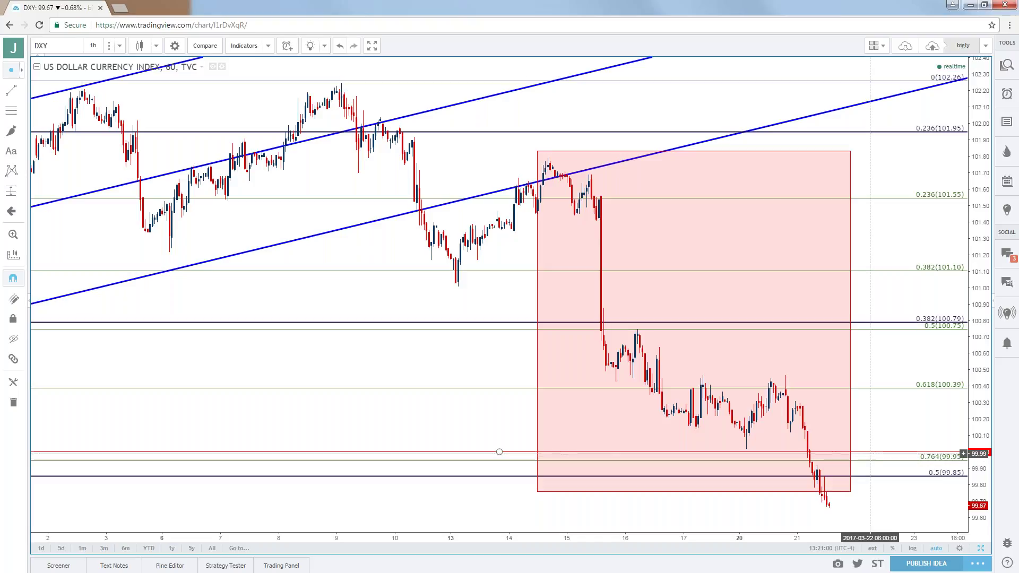
pyautogui.click(873, 458)
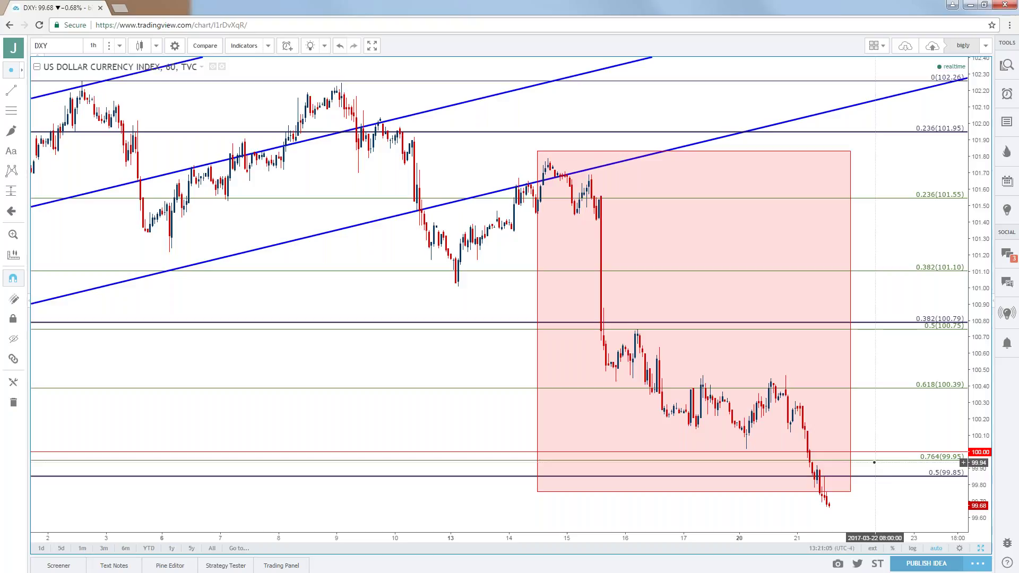
pyautogui.moveTo(879, 451); pyautogui.dragTo(883, 453)
pyautogui.click(747, 448)
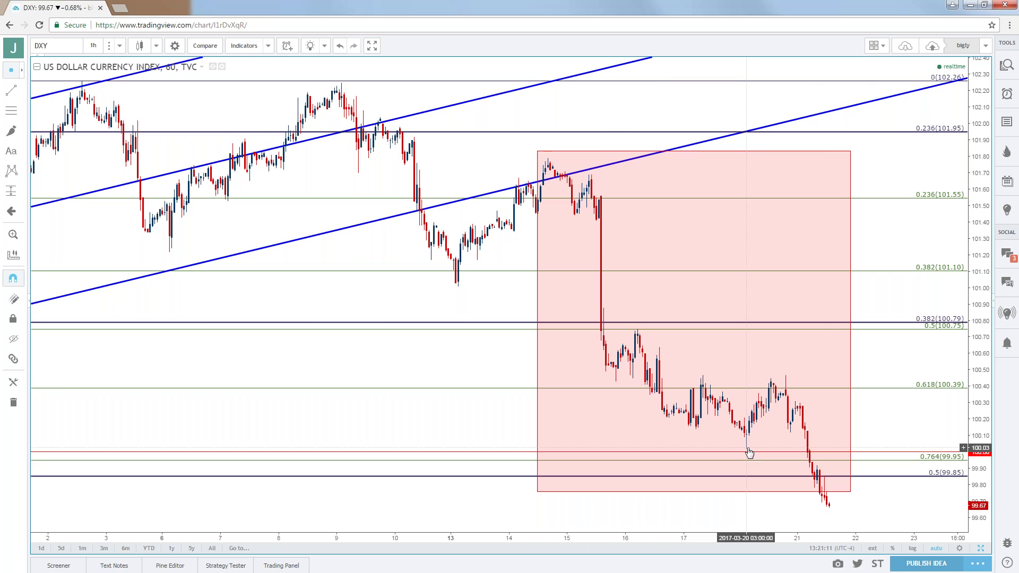
pyautogui.scroll(-3, 746, 446)
pyautogui.scroll(-3, 744, 443)
pyautogui.scroll(-3, 740, 444)
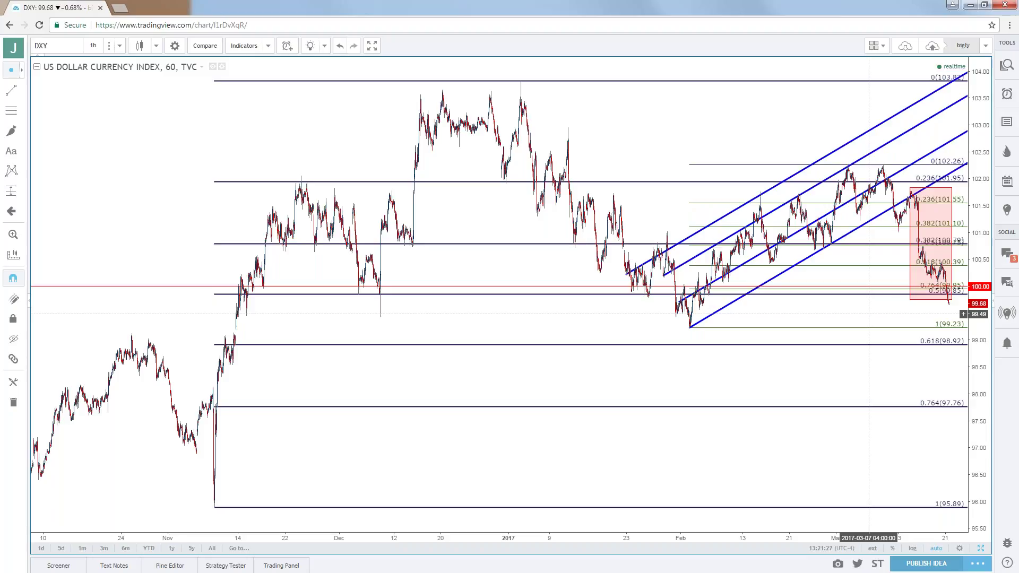
pyautogui.moveTo(868, 314); pyautogui.dragTo(801, 315)
pyautogui.scroll(3, 802, 316)
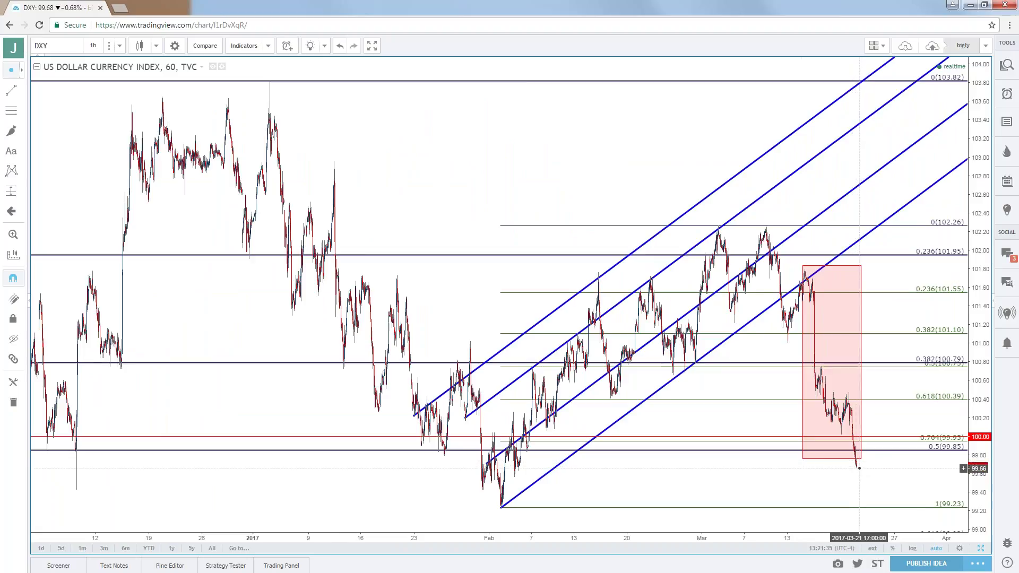
pyautogui.scroll(-3, 858, 468)
# - Load the US Dollar / Yen chart and inspect its green zone and large Fibonacci retracement
pyautogui.write('USDJPY')
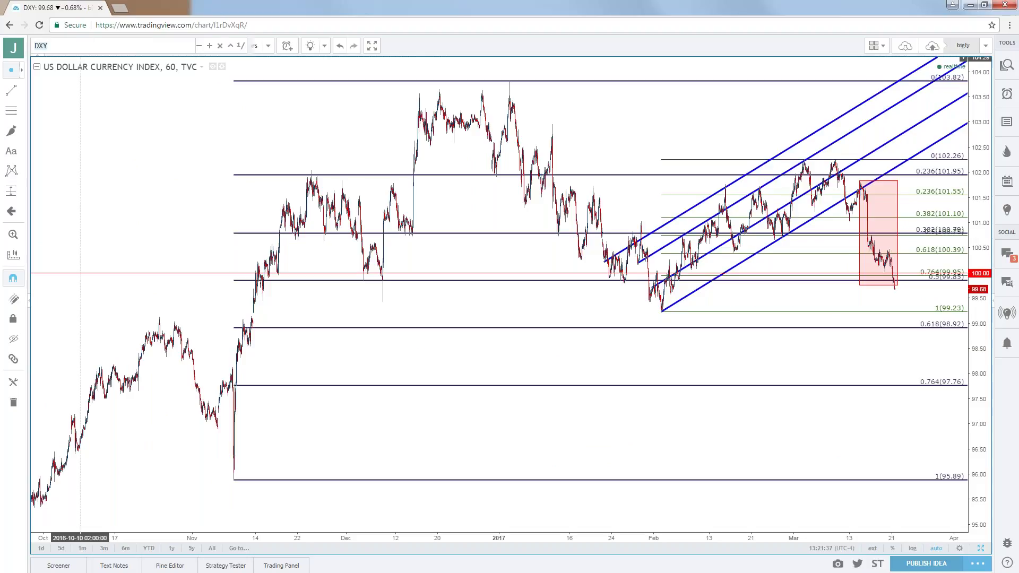
pyautogui.press('Down')
pyautogui.press('Down')
pyautogui.press('Down')
pyautogui.press('Return')
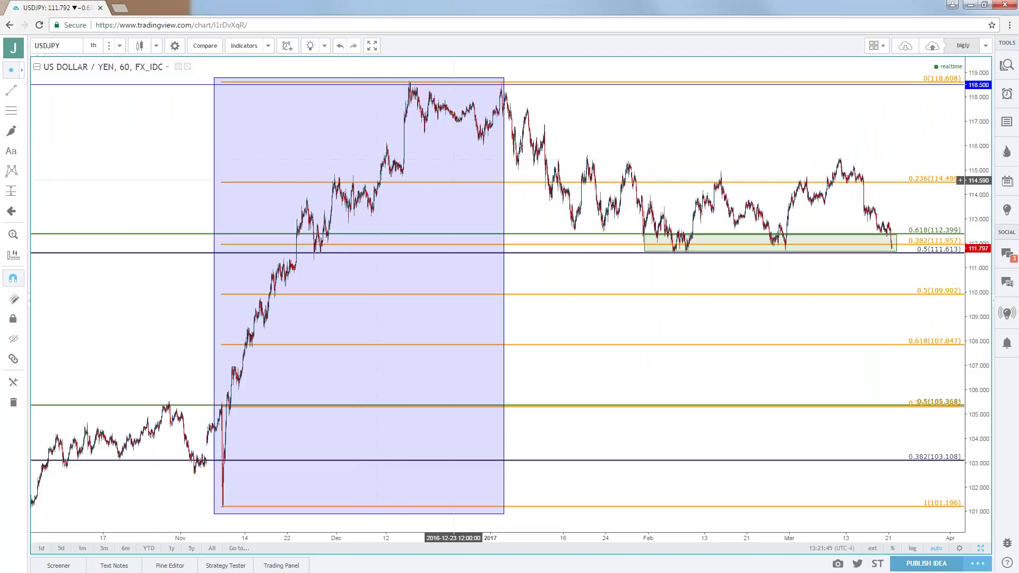
pyautogui.click(676, 250)
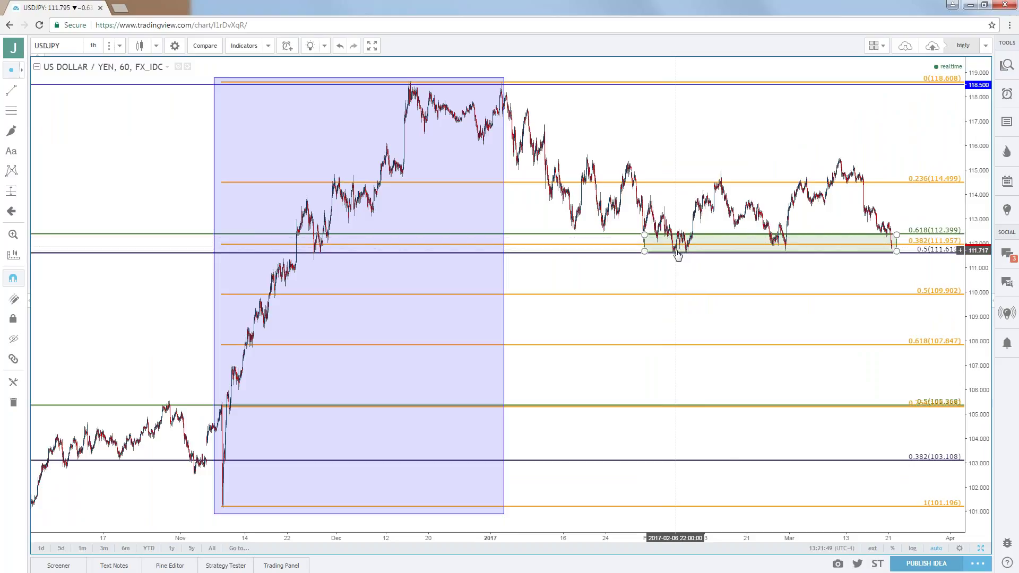
pyautogui.click(666, 234)
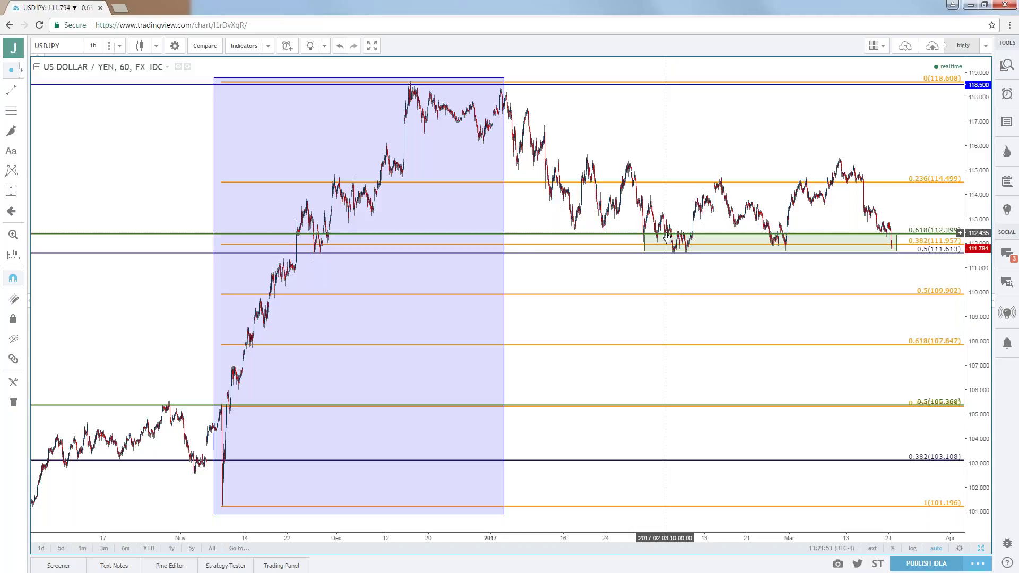
pyautogui.click(892, 244)
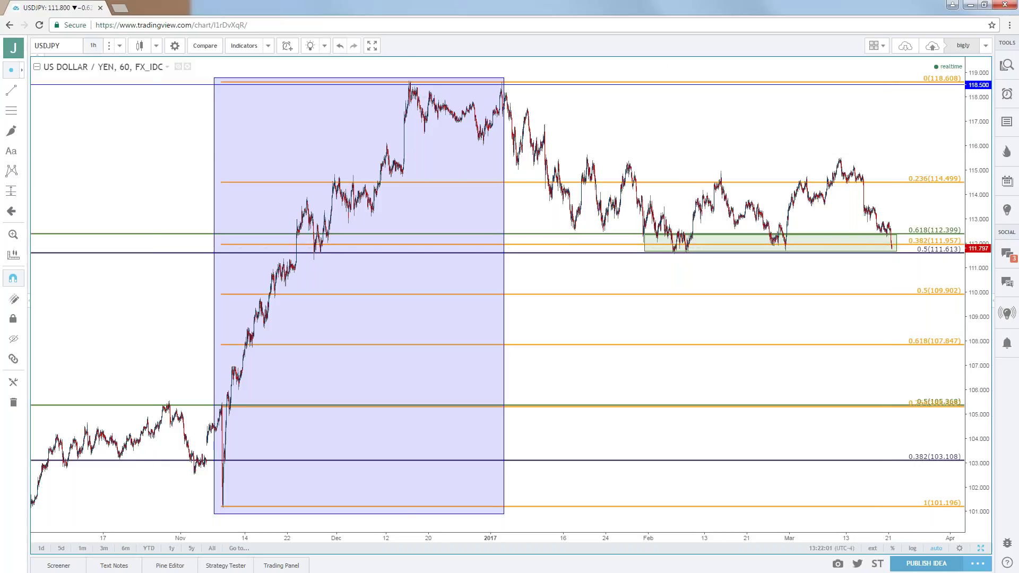
# - Check the 15-minute view, then set USD/JPY to daily candles showing the 101.196–118.608 retracement
pyautogui.click(94, 45)
pyautogui.click(105, 111)
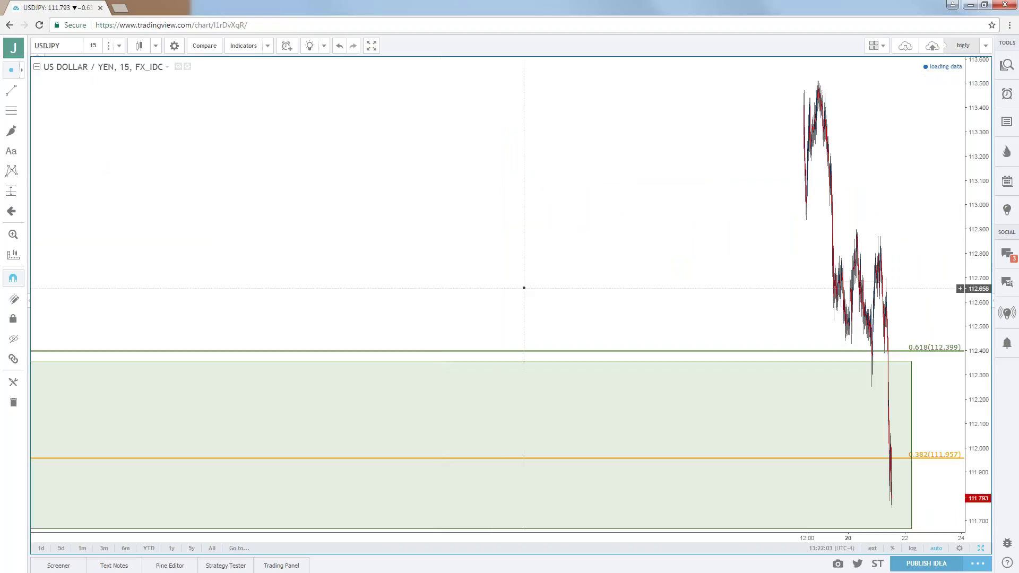
pyautogui.scroll(5, 568, 306)
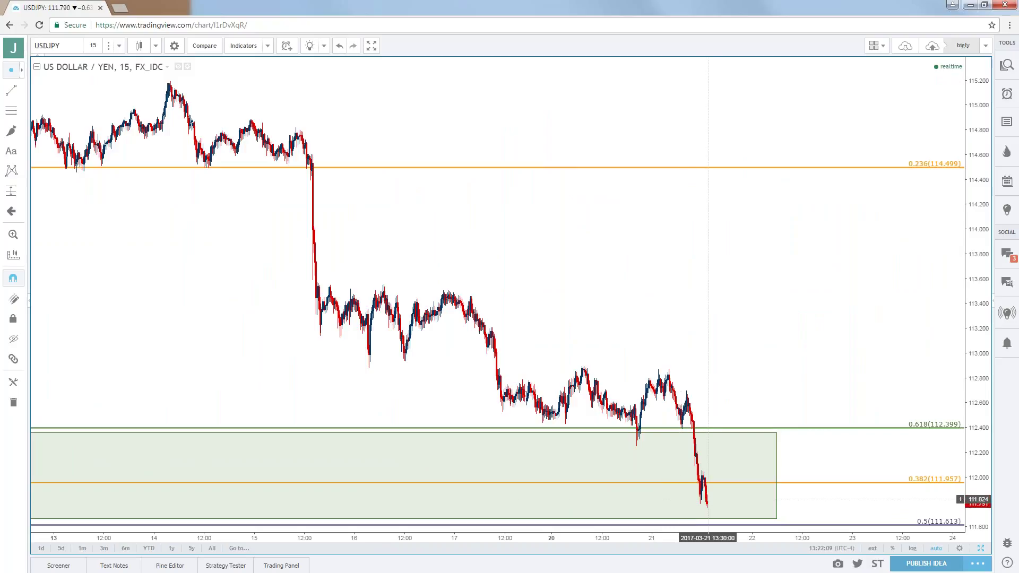
pyautogui.click(119, 45)
pyautogui.click(122, 222)
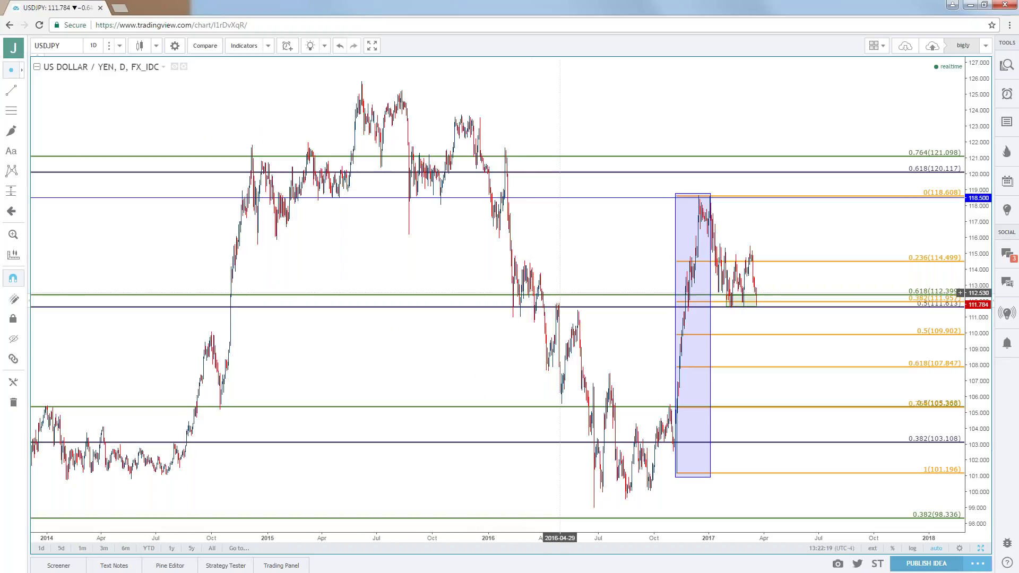
pyautogui.scroll(3, 578, 291)
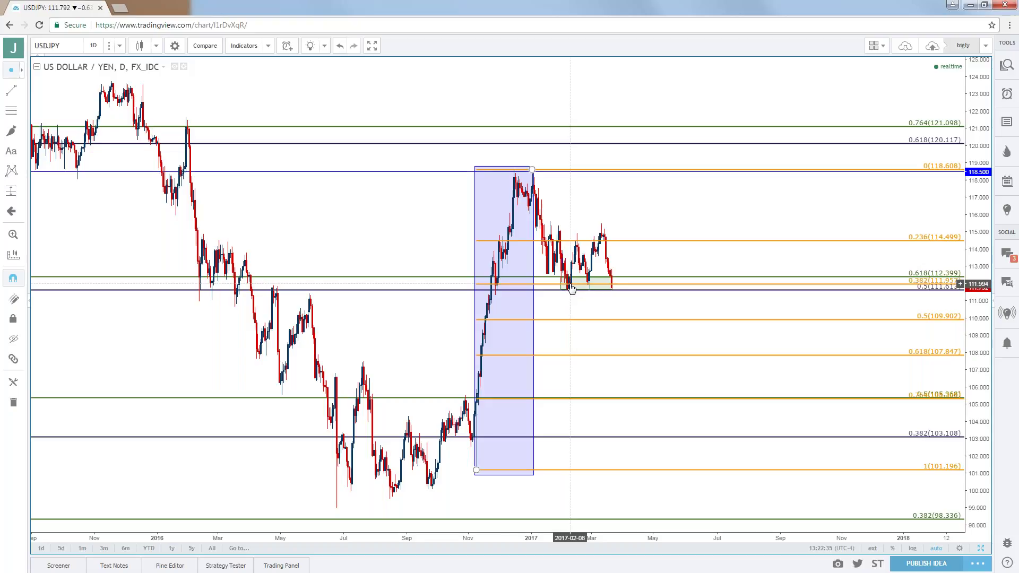
# - Load the U.S. Dollar Index (DXY) daily chart and recentre it on the recent candles
pyautogui.click(72, 47)
pyautogui.write('DXY')
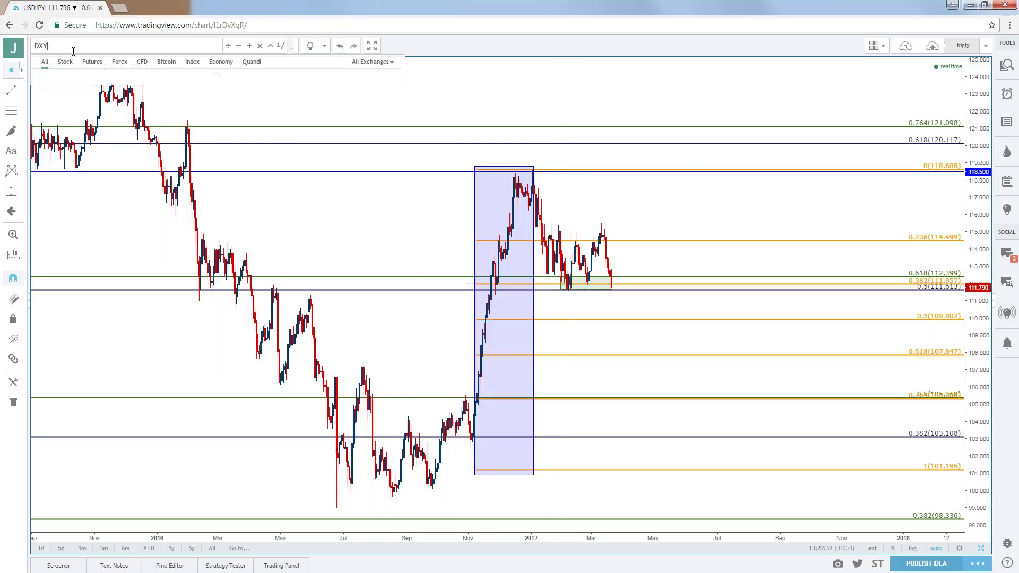
pyautogui.press('Down')
pyautogui.press('Down')
pyautogui.press('Up')
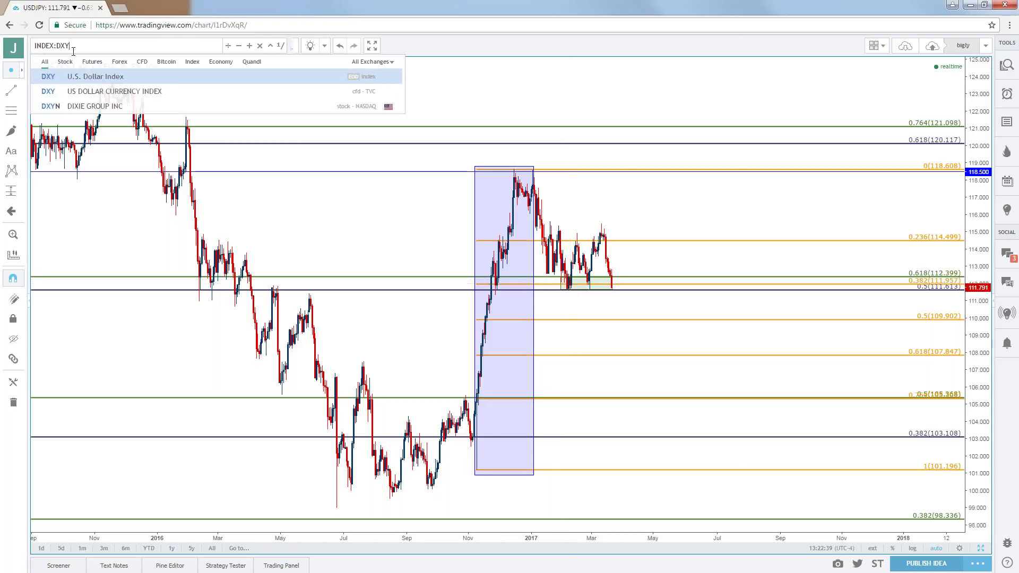
pyautogui.press('Down')
pyautogui.press('Return')
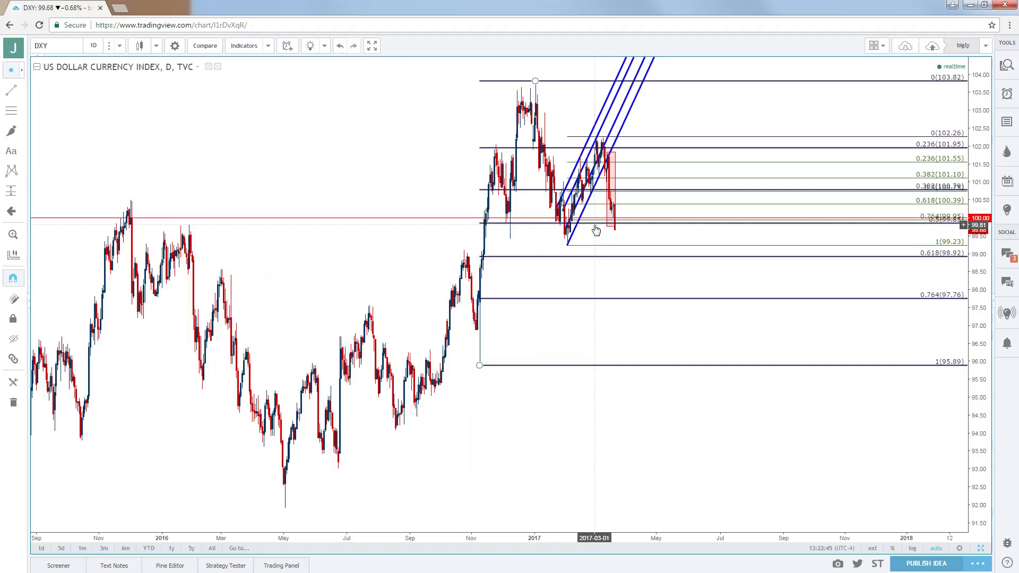
pyautogui.scroll(4, 595, 228)
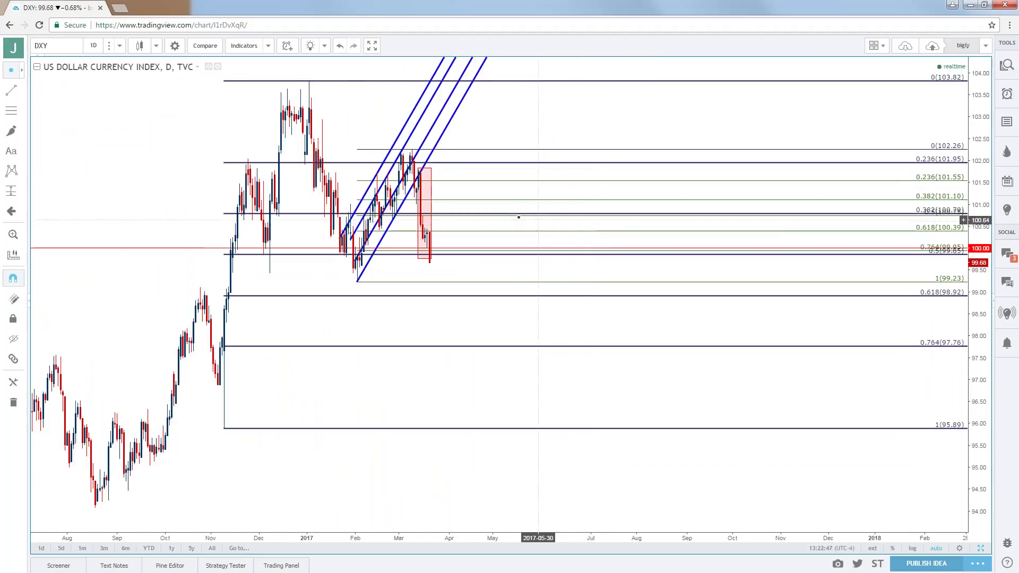
pyautogui.moveTo(165, 160); pyautogui.dragTo(219, 165)
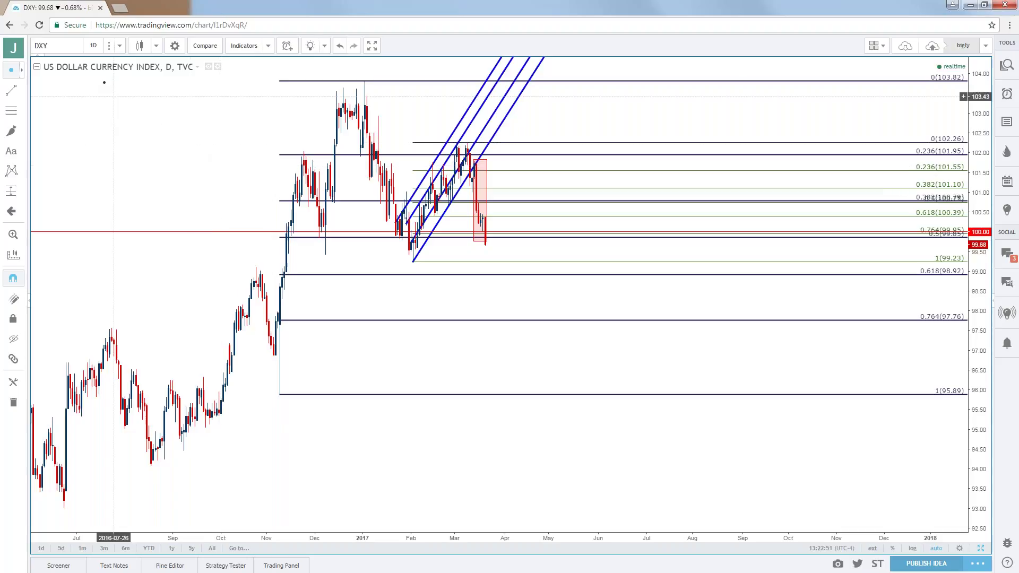
# - Load the US DOLLAR / YEN (IDC) chart via symbol search for USDJPY
pyautogui.click(42, 45)
pyautogui.write('USDJP')
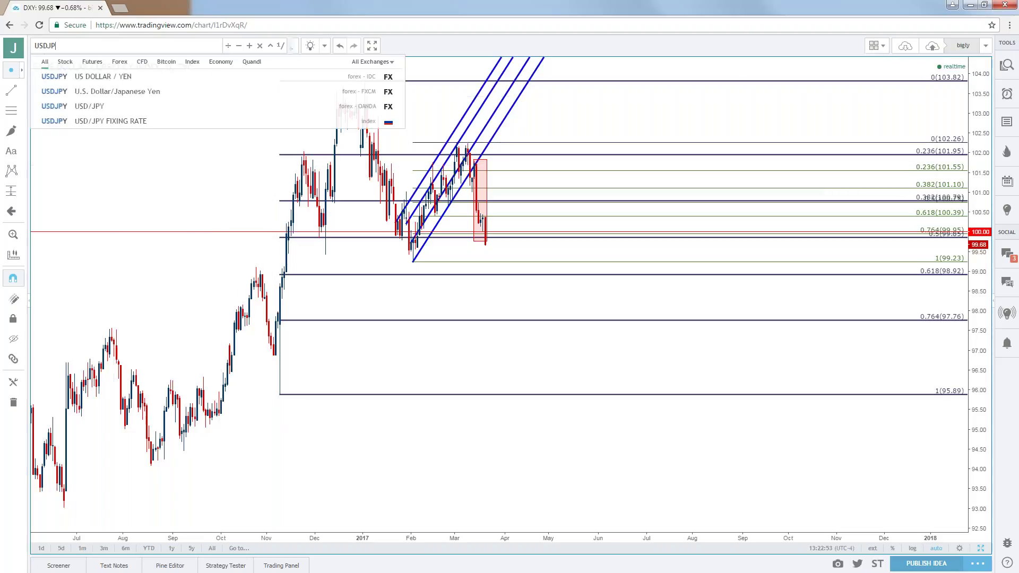
pyautogui.write('Y')
pyautogui.press('Down')
pyautogui.press('Down')
pyautogui.press('Down')
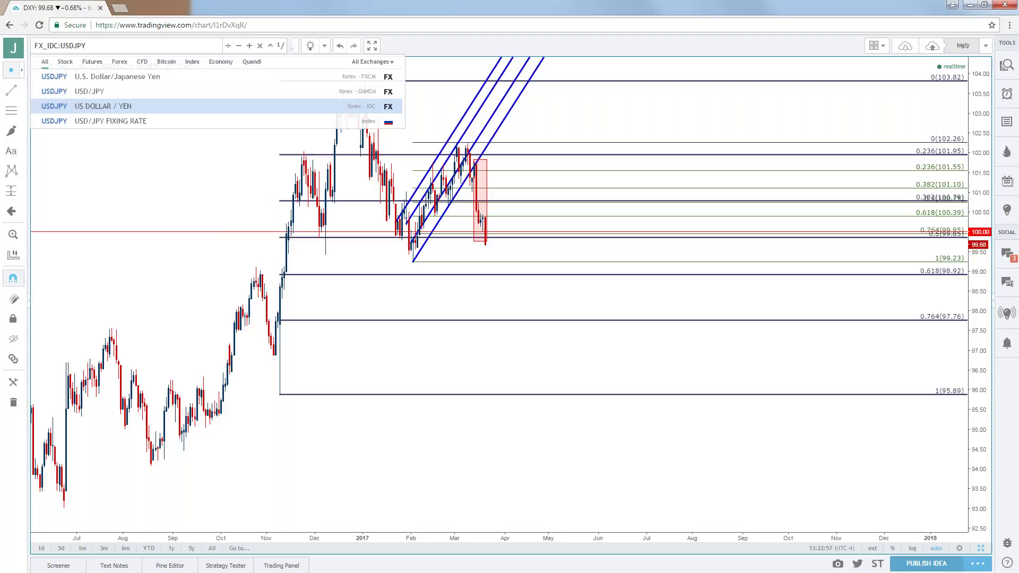
pyautogui.press('Return')
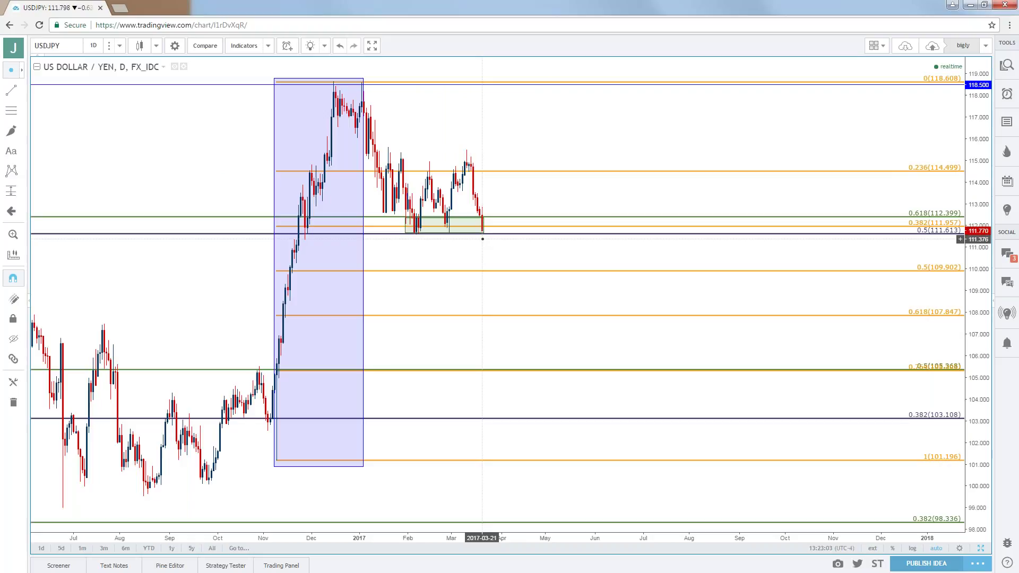
# - Pan the USD/JPY daily chart back to show earlier 2016 price history
pyautogui.moveTo(216, 117); pyautogui.dragTo(255, 118)
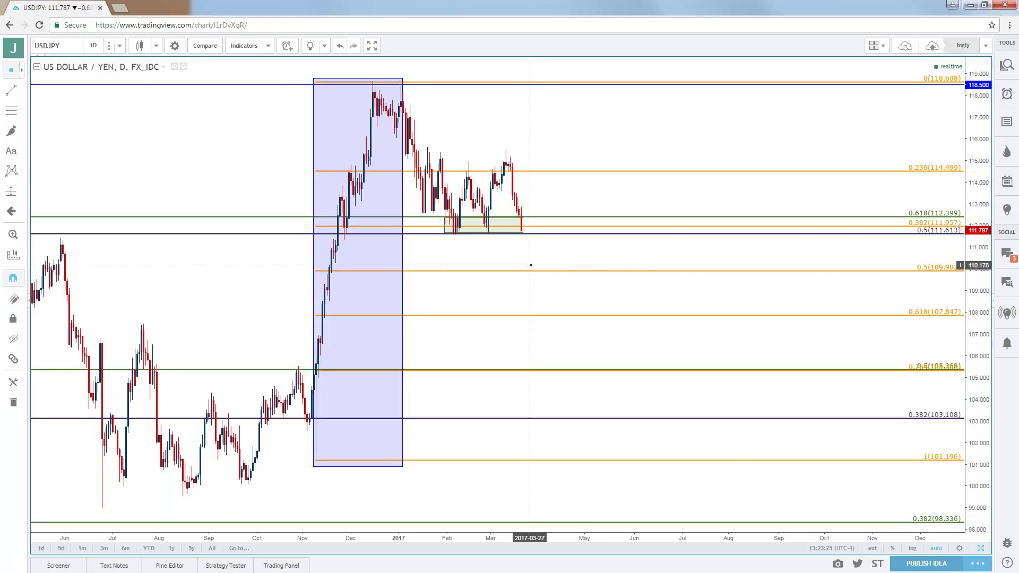
pyautogui.moveTo(530, 257); pyautogui.dragTo(776, 259)
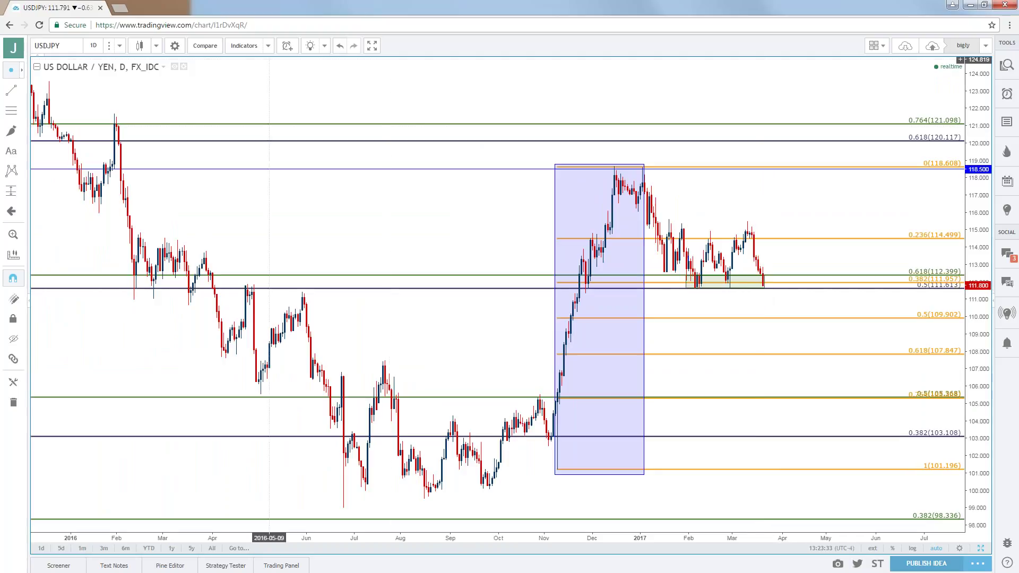
pyautogui.click(76, 48)
# - Load the EURO / US DOLLAR chart and zoom in on its daily channel and Fibonacci retracement
pyautogui.write('EURUSD')
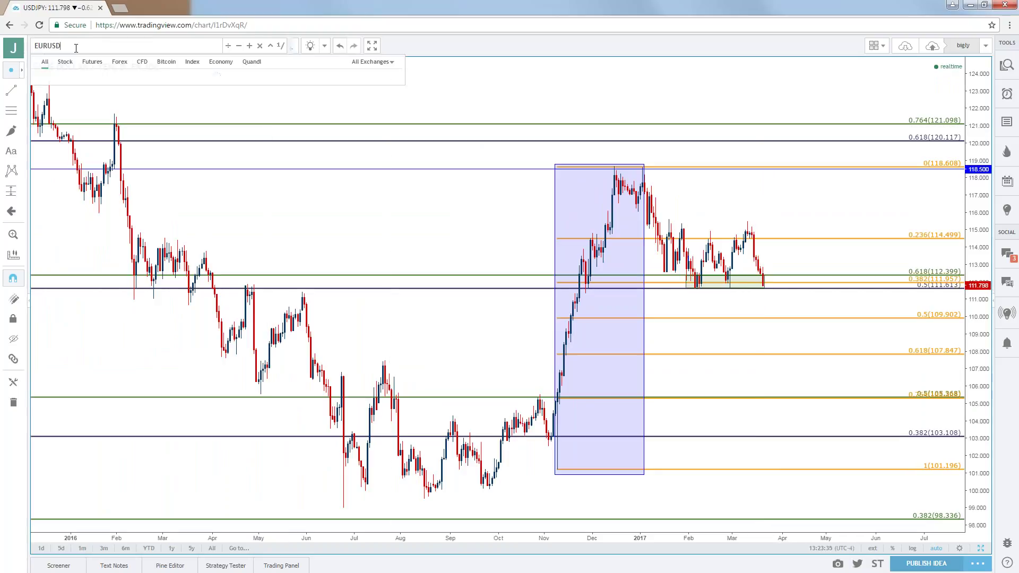
pyautogui.press('Down')
pyautogui.press('Down')
pyautogui.press('Down')
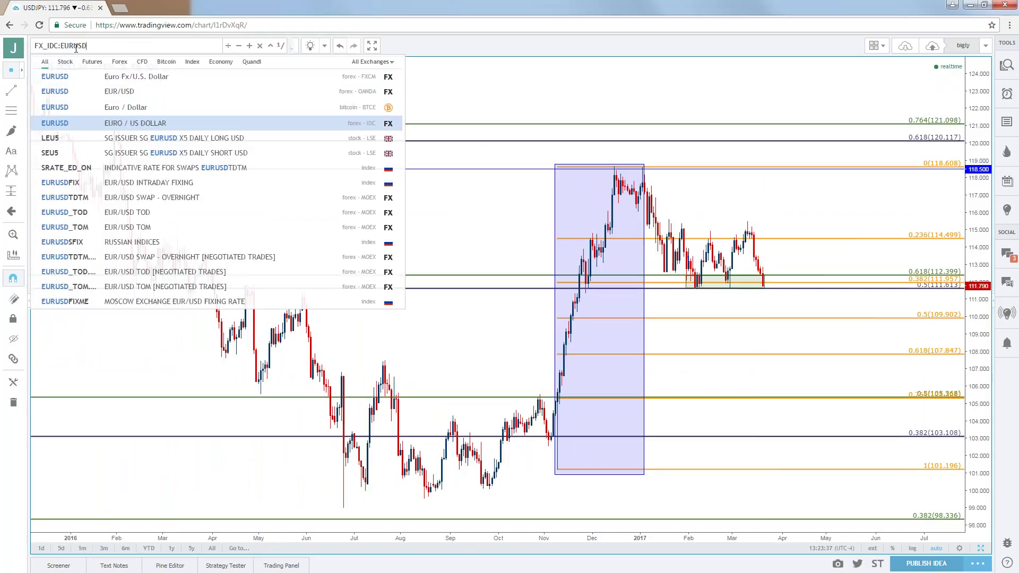
pyautogui.press('Return')
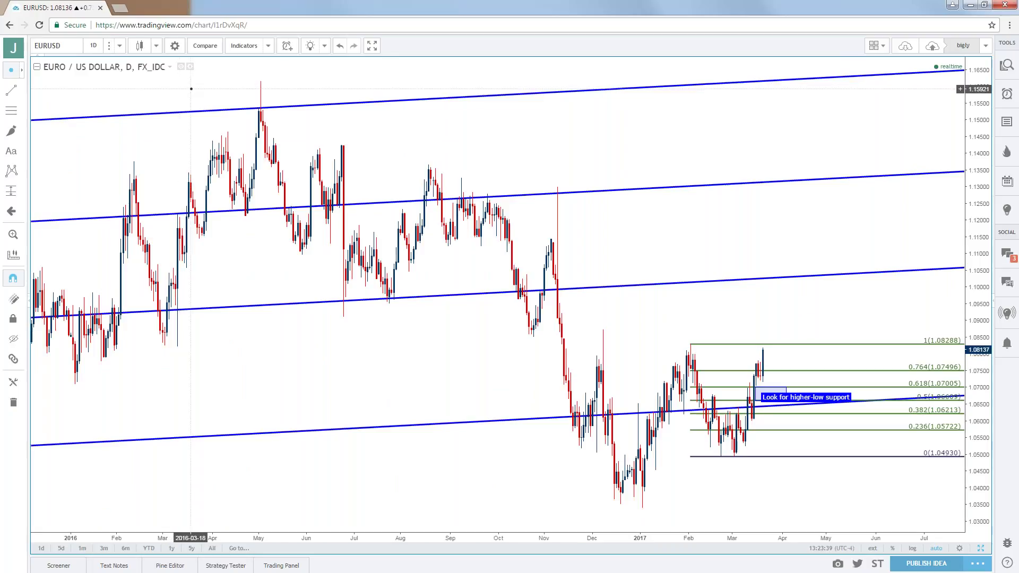
pyautogui.scroll(1, 430, 225)
pyautogui.scroll(1, 430, 225)
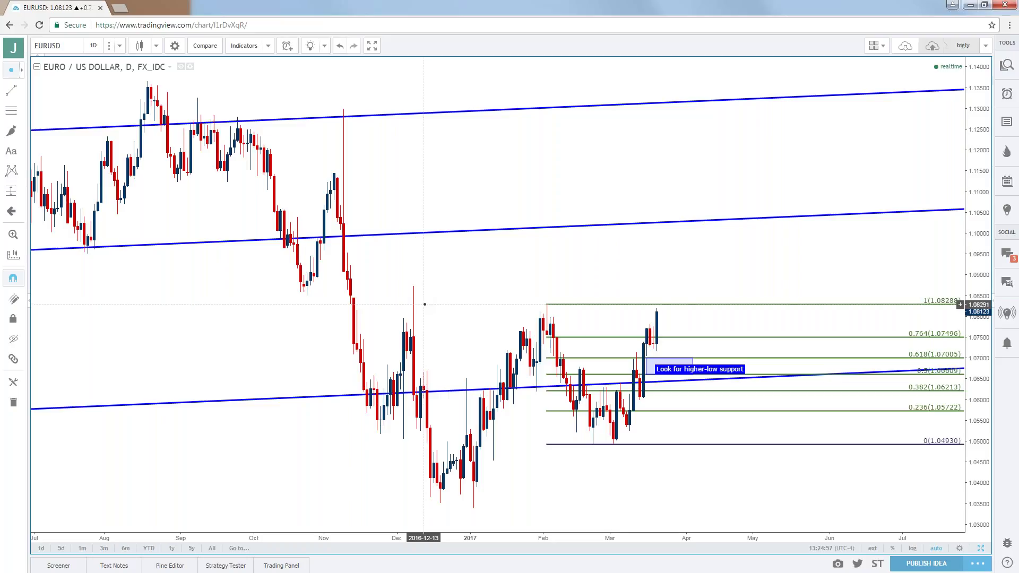
# - Delete the 'Look for higher-low support' note and switch EUR/USD to 4-hour bars
pyautogui.click(673, 378)
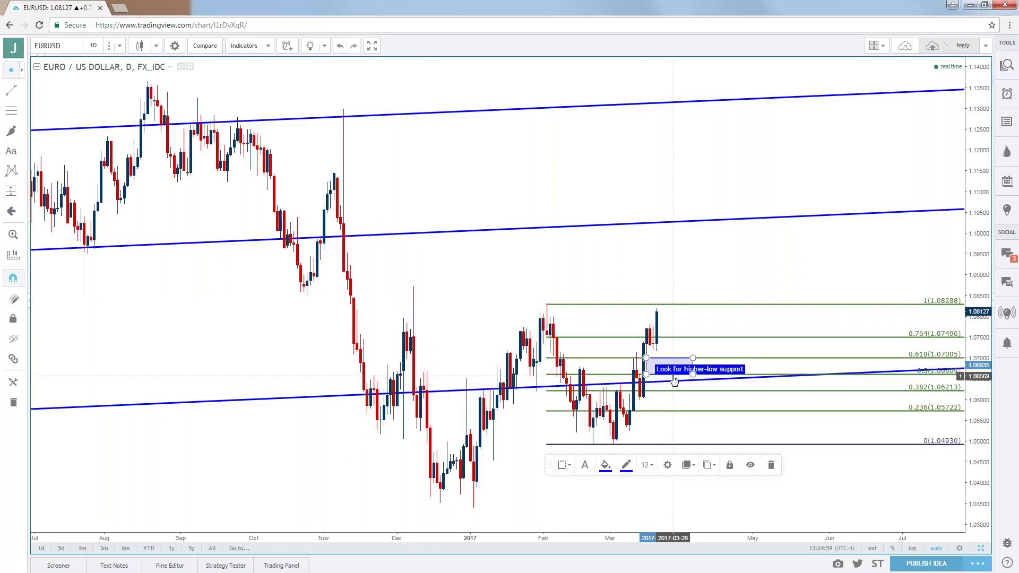
pyautogui.press('Delete')
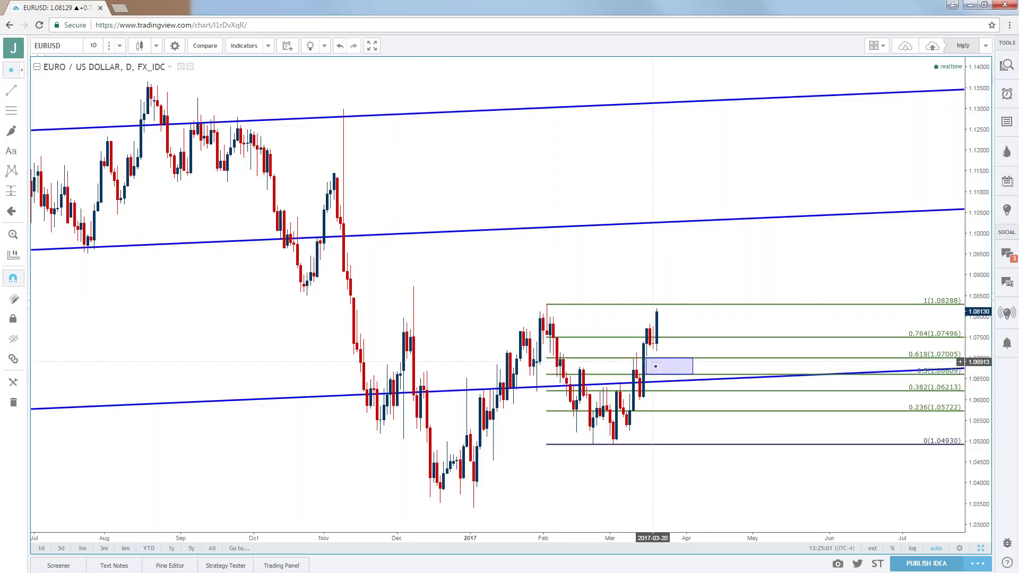
pyautogui.click(94, 46)
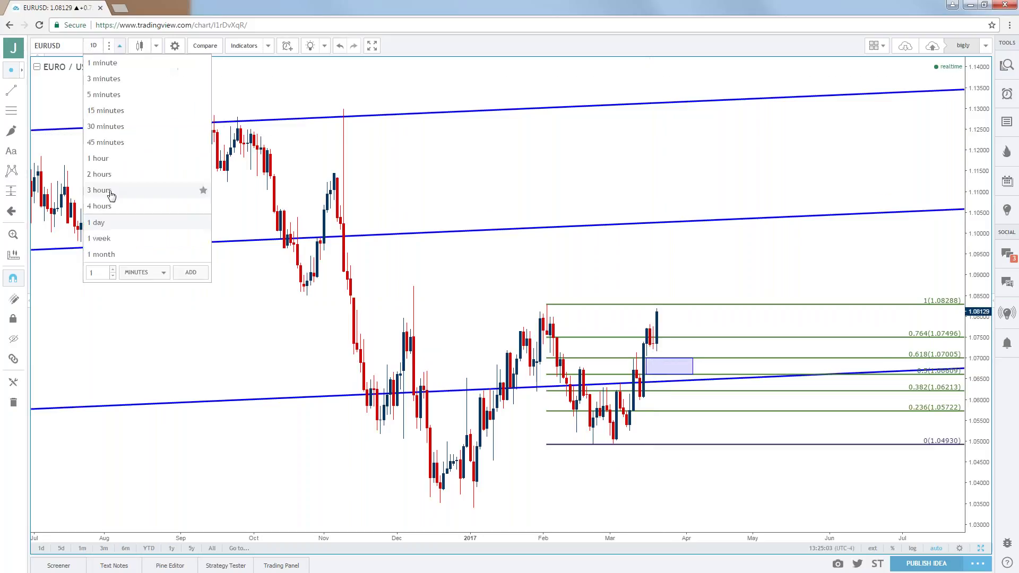
pyautogui.click(109, 207)
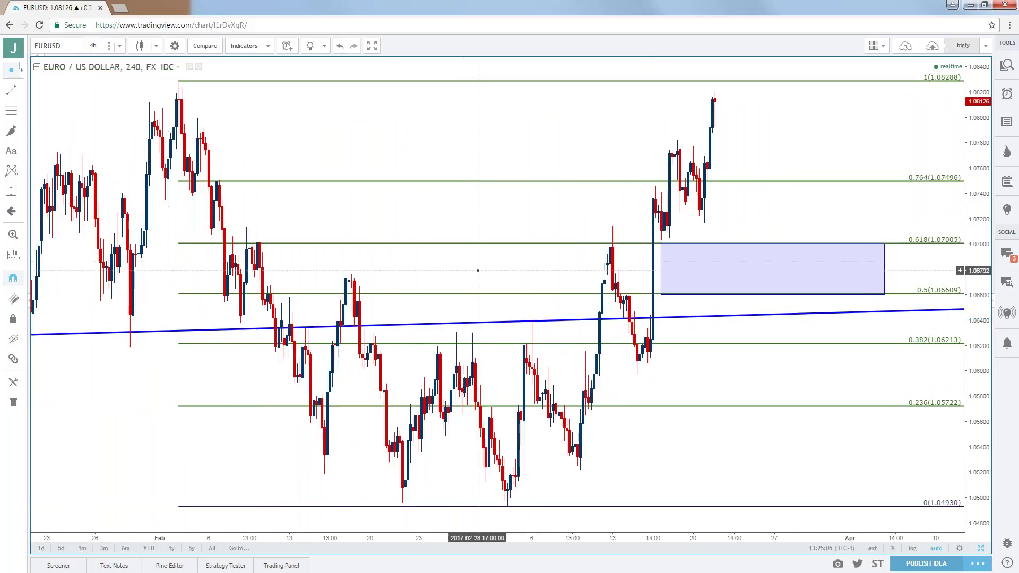
# - Zoom the 4-hour chart out and back in to review recent bars
pyautogui.scroll(-1, 371, 138)
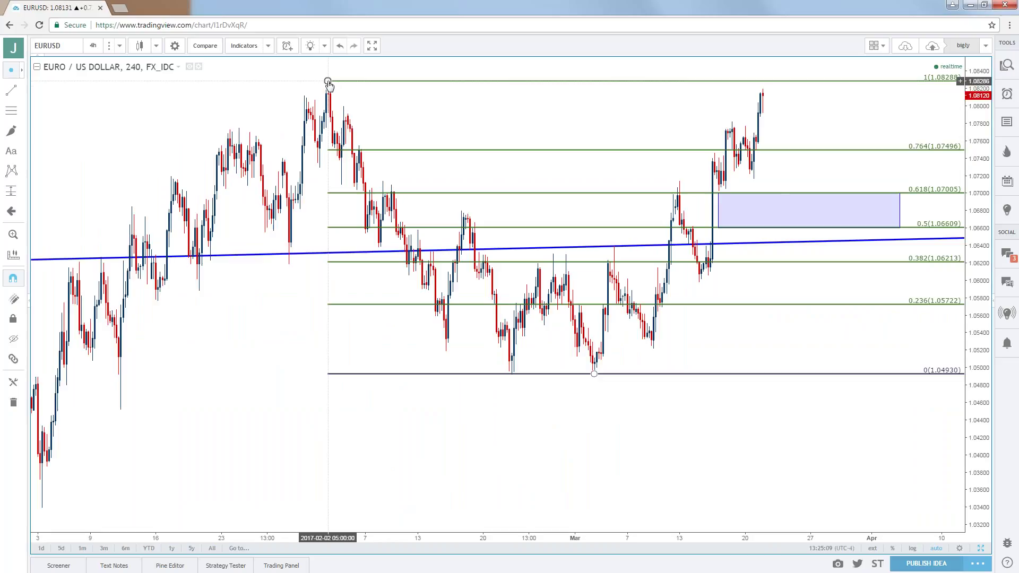
pyautogui.scroll(-4, 329, 83)
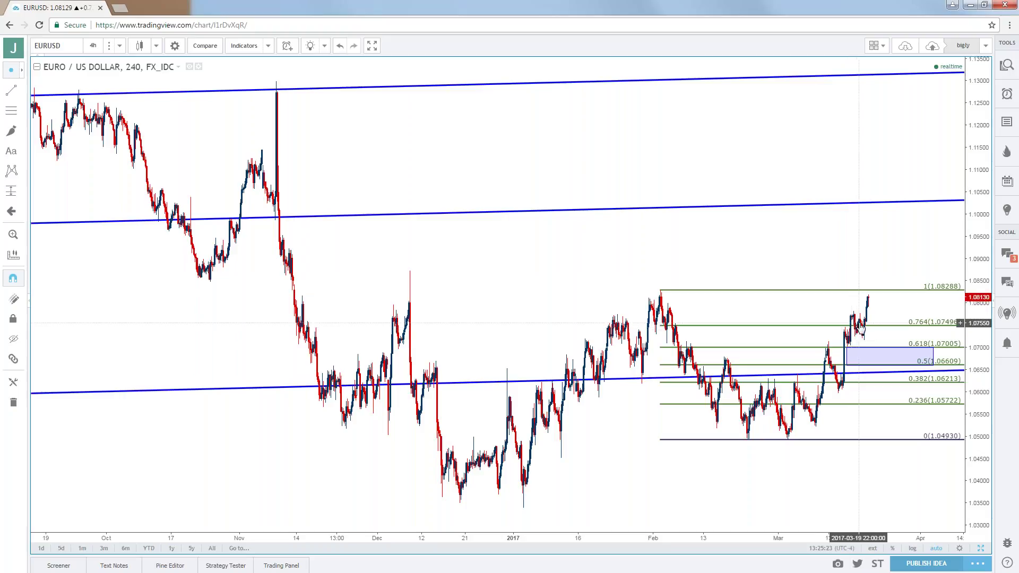
pyautogui.scroll(5, 849, 353)
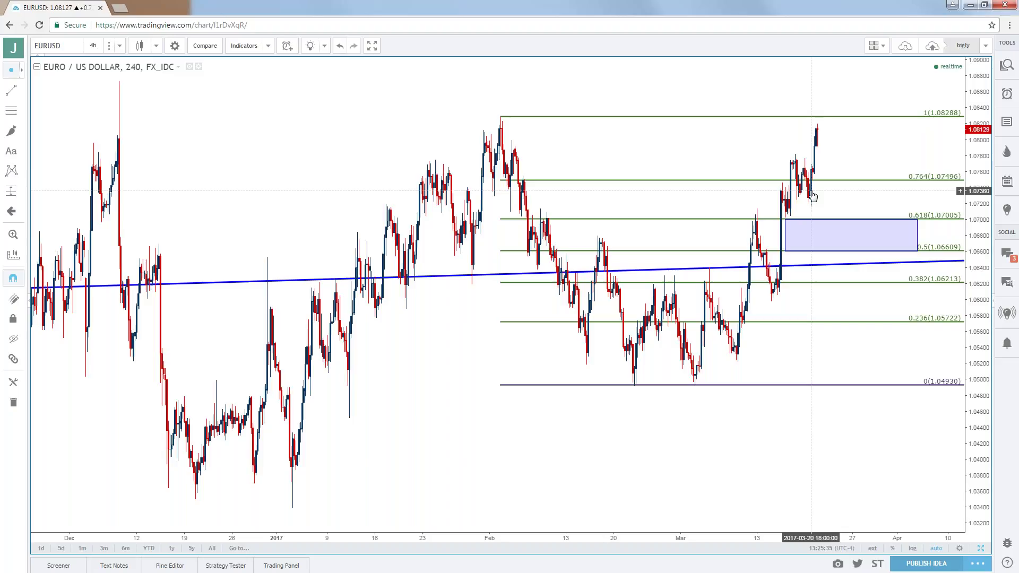
pyautogui.scroll(-3, 812, 196)
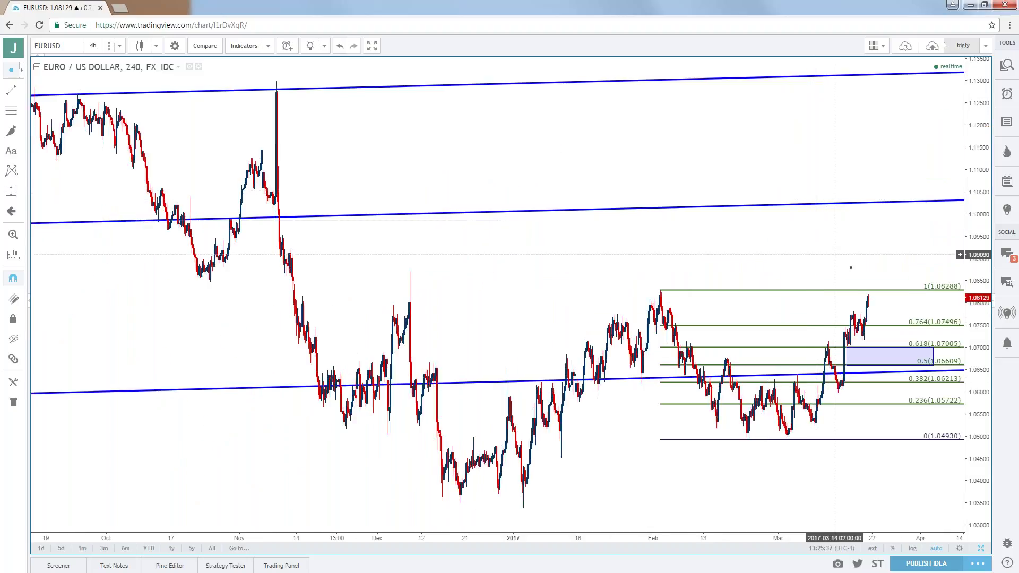
pyautogui.click(77, 49)
# - Load the EURO / YEN chart by searching for EURJPY
pyautogui.write('EURJPY')
pyautogui.press('Down')
pyautogui.press('Down')
pyautogui.press('Down')
pyautogui.press('Return')
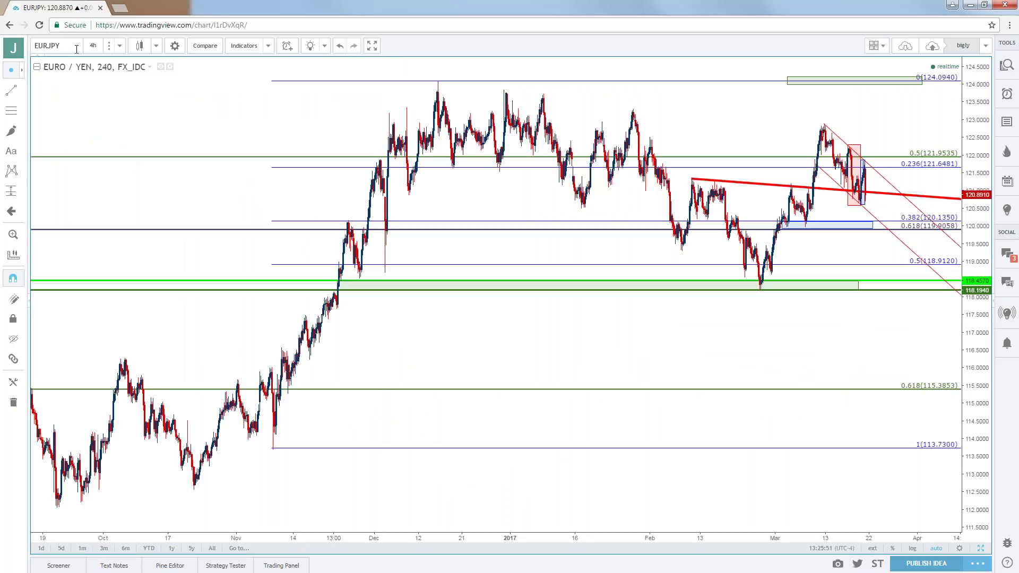
# - Set the EUR/JPY chart interval to 1 hour, correcting an accidental 3-minute choice
pyautogui.click(93, 47)
pyautogui.click(98, 84)
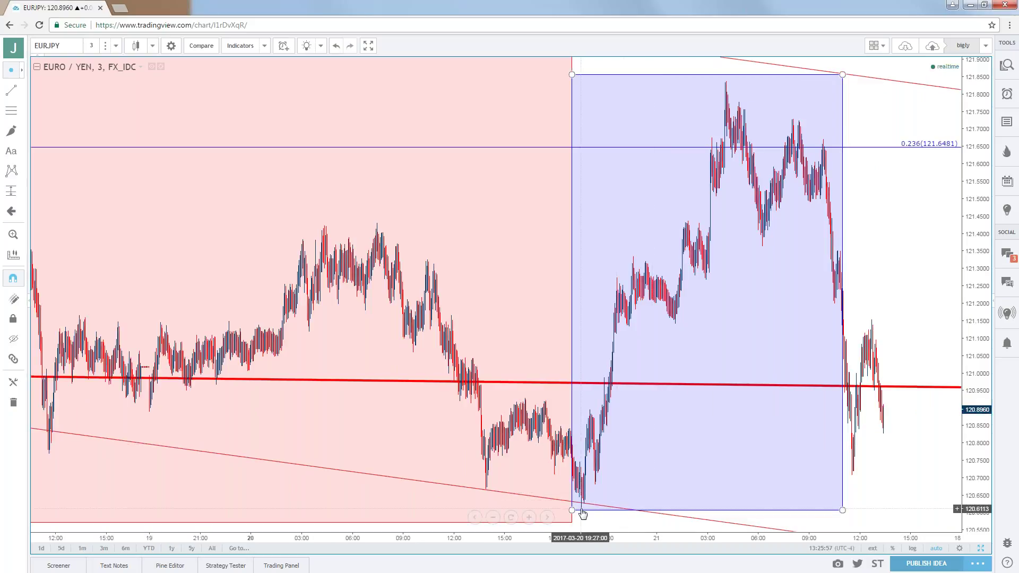
pyautogui.scroll(-2, 582, 513)
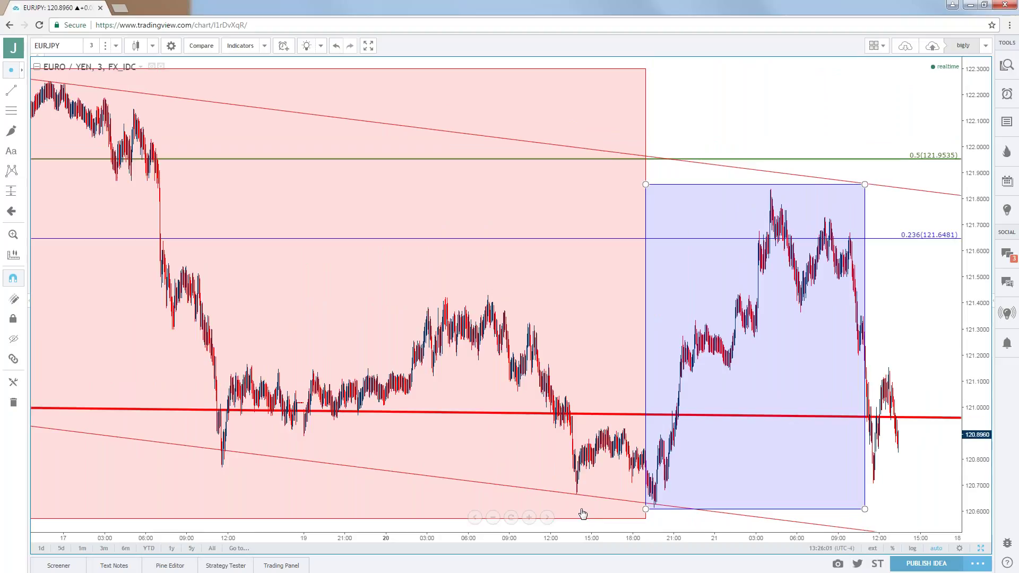
pyautogui.scroll(-2, 582, 513)
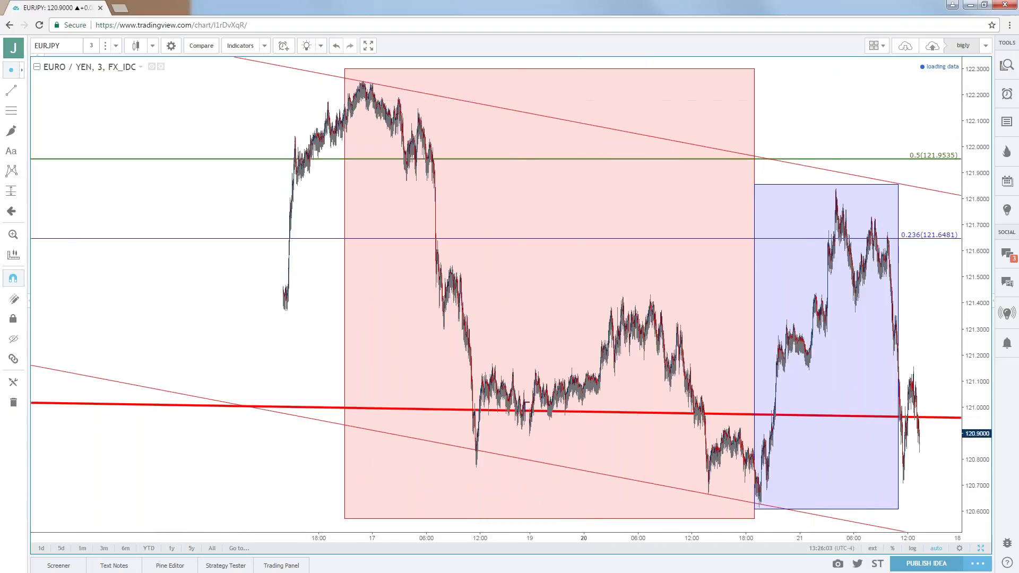
pyautogui.click(116, 45)
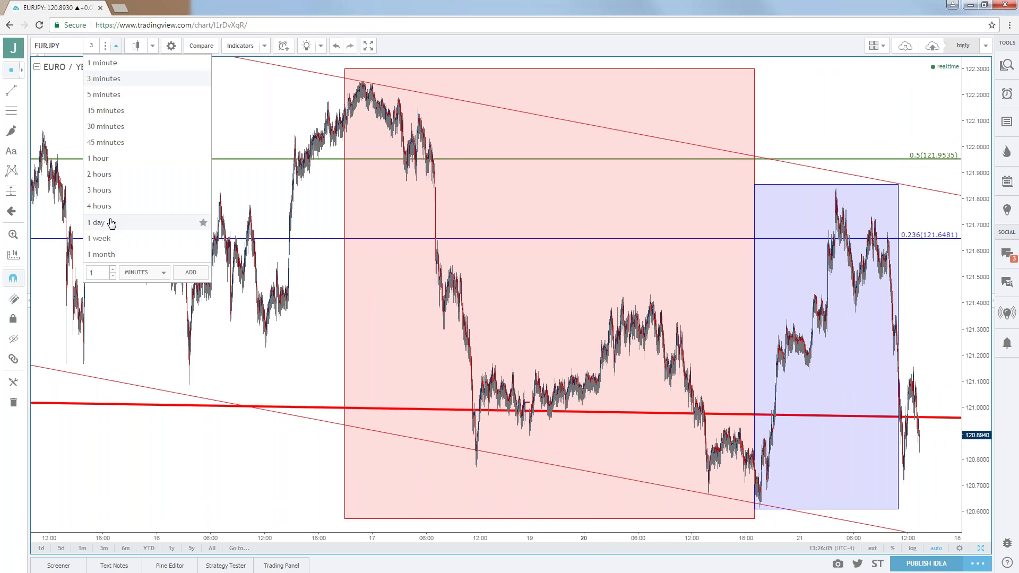
pyautogui.click(112, 166)
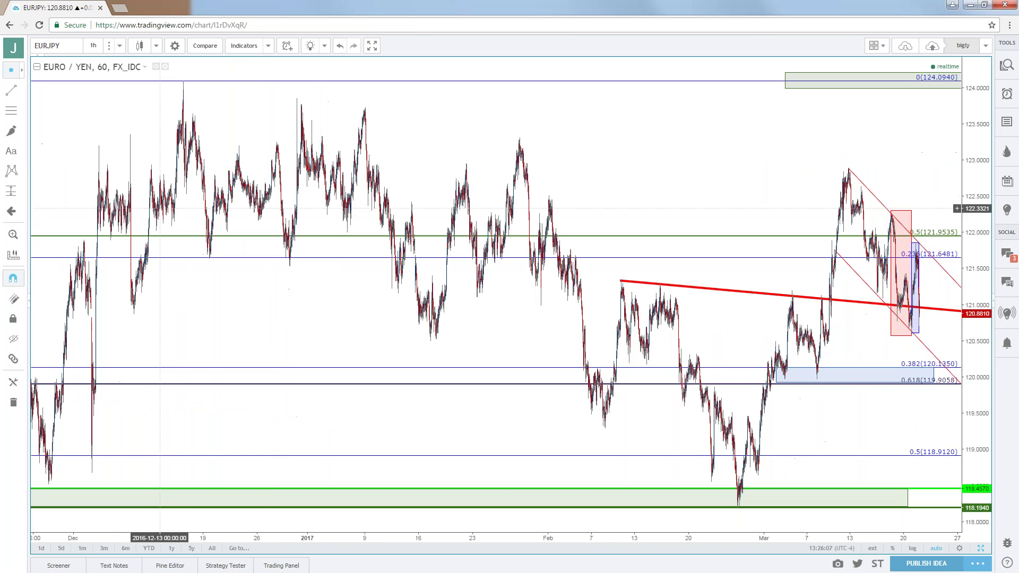
# - Zoom out and pan the EUR/JPY hourly chart, then select the large Fibonacci retracement
pyautogui.scroll(-5, 683, 166)
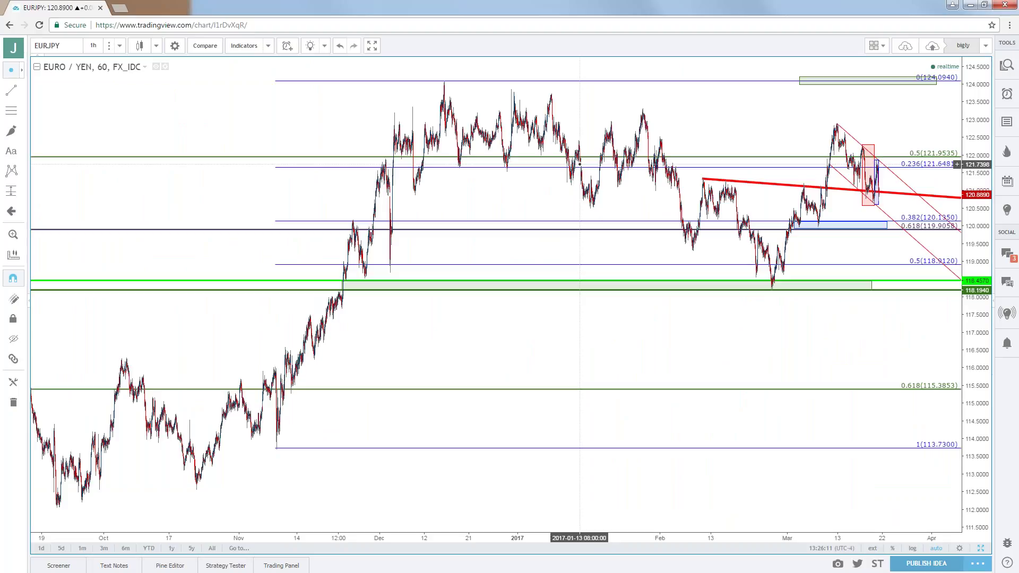
pyautogui.moveTo(729, 160); pyautogui.dragTo(640, 141)
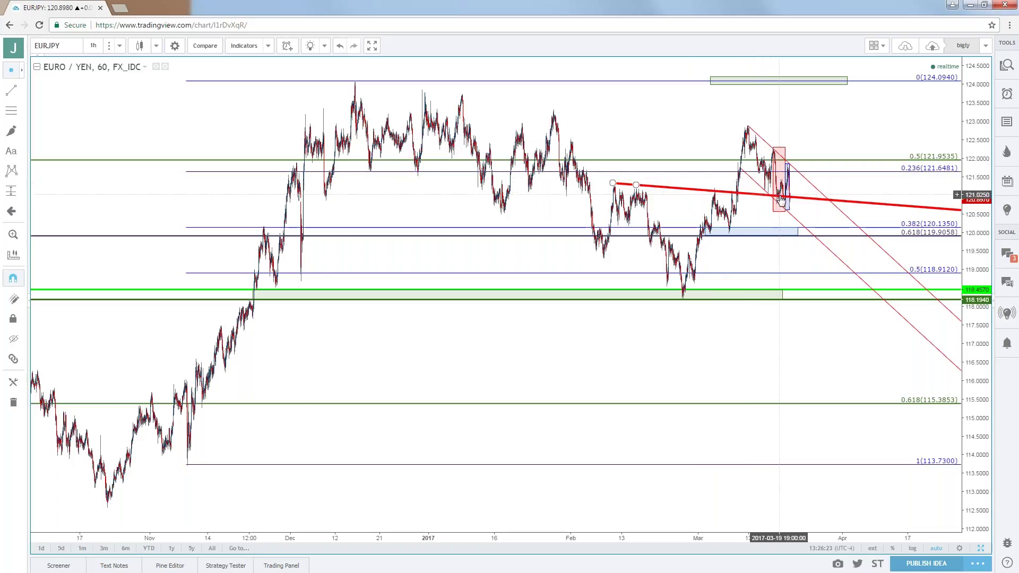
pyautogui.scroll(3, 780, 199)
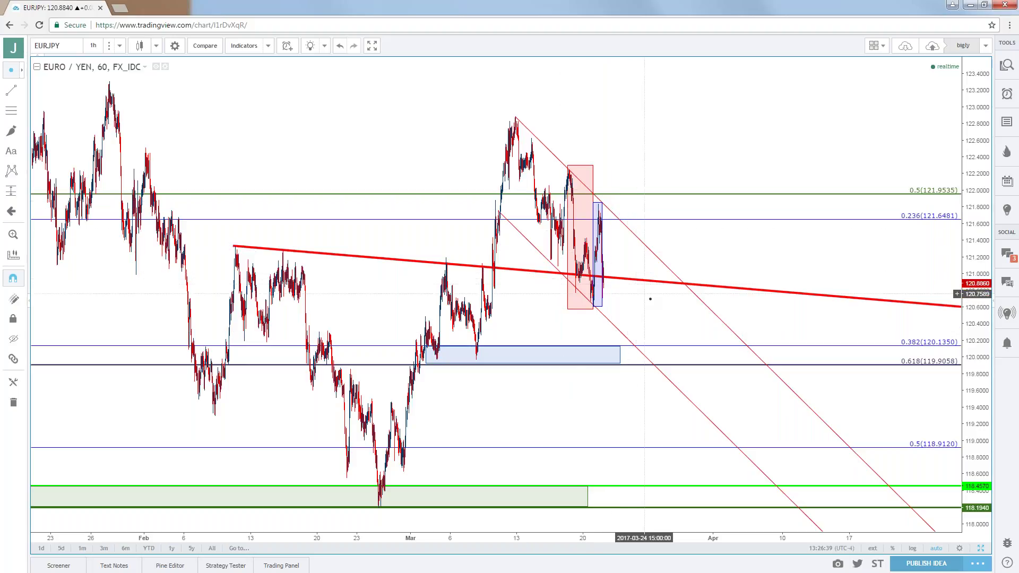
pyautogui.scroll(-4, 662, 310)
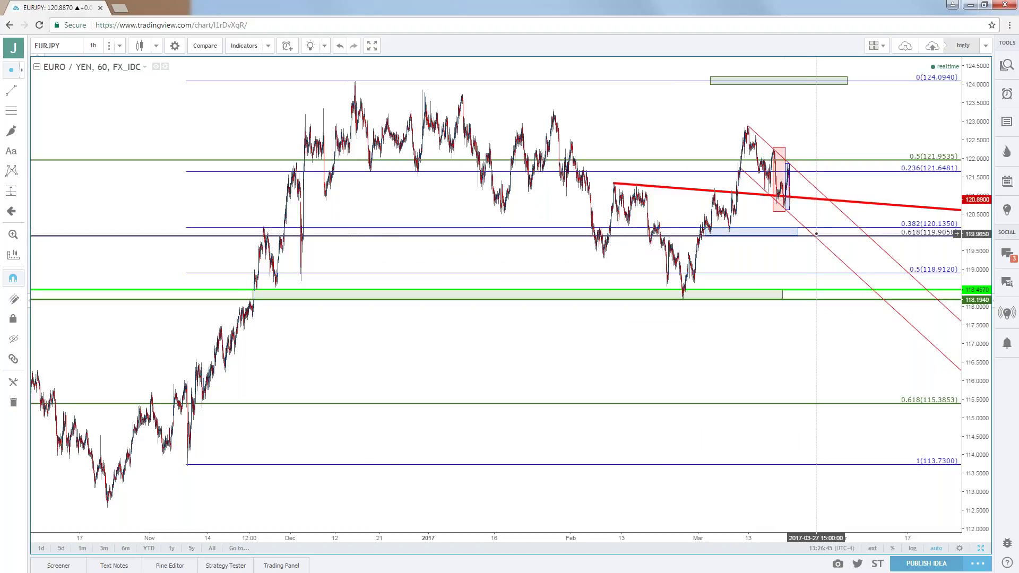
pyautogui.click(821, 234)
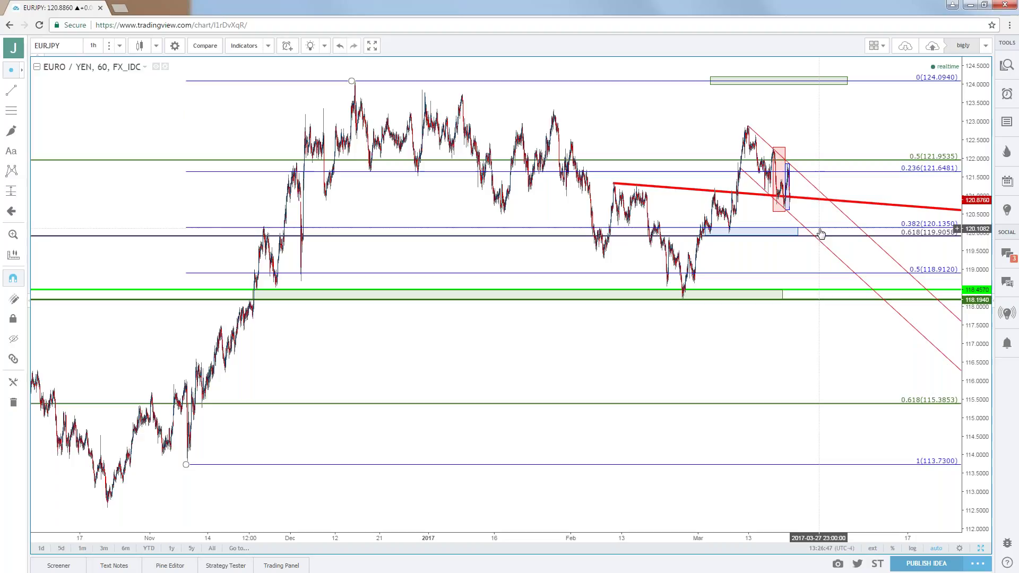
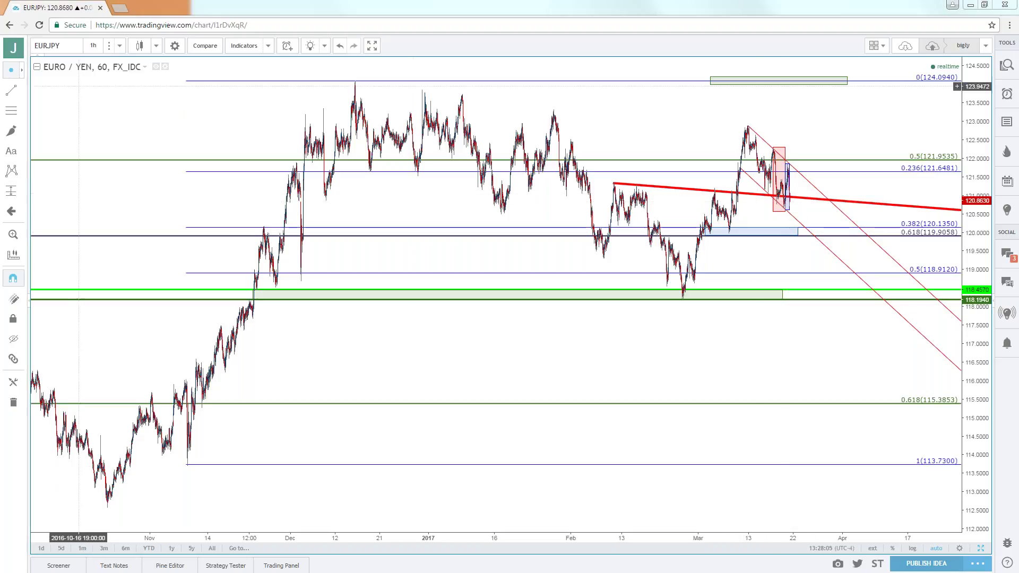
# - Load the US Dollar / Yen FX_IDC chart in place of EURJPY
pyautogui.click(68, 46)
pyautogui.write('USJD')
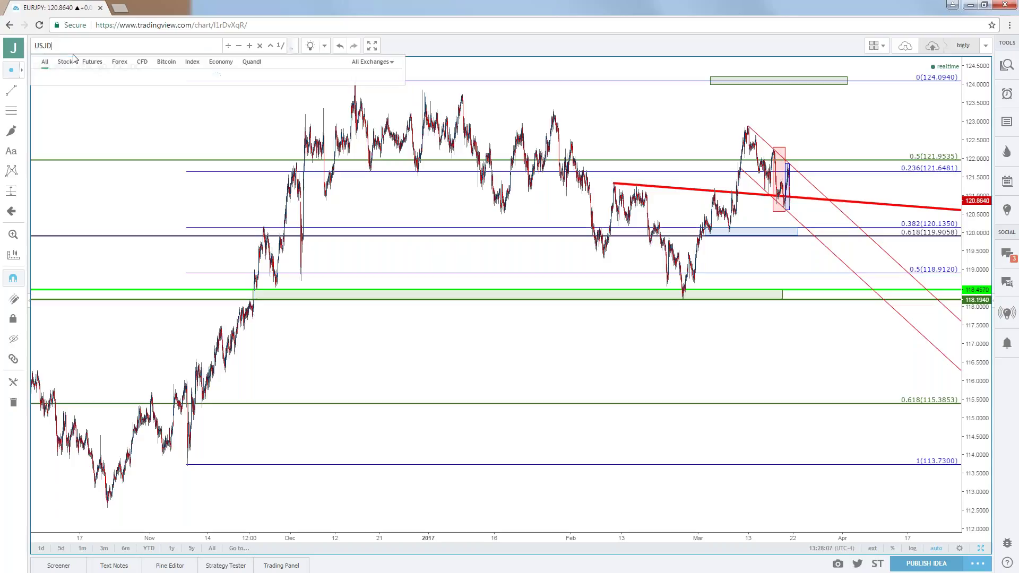
pyautogui.write('DJPY')
pyautogui.press('Down')
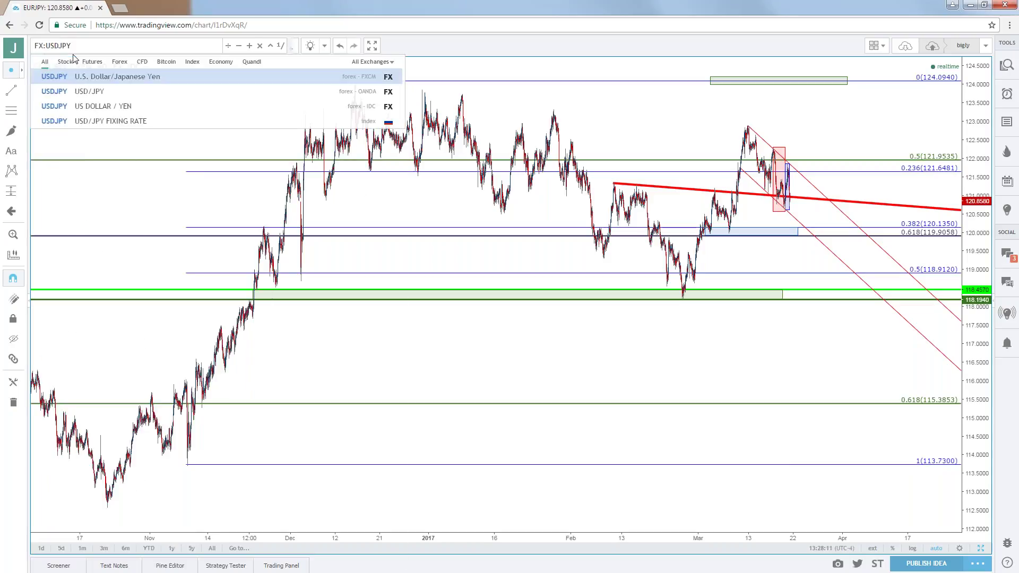
pyautogui.press('Down')
pyautogui.press('Down')
pyautogui.press('Return')
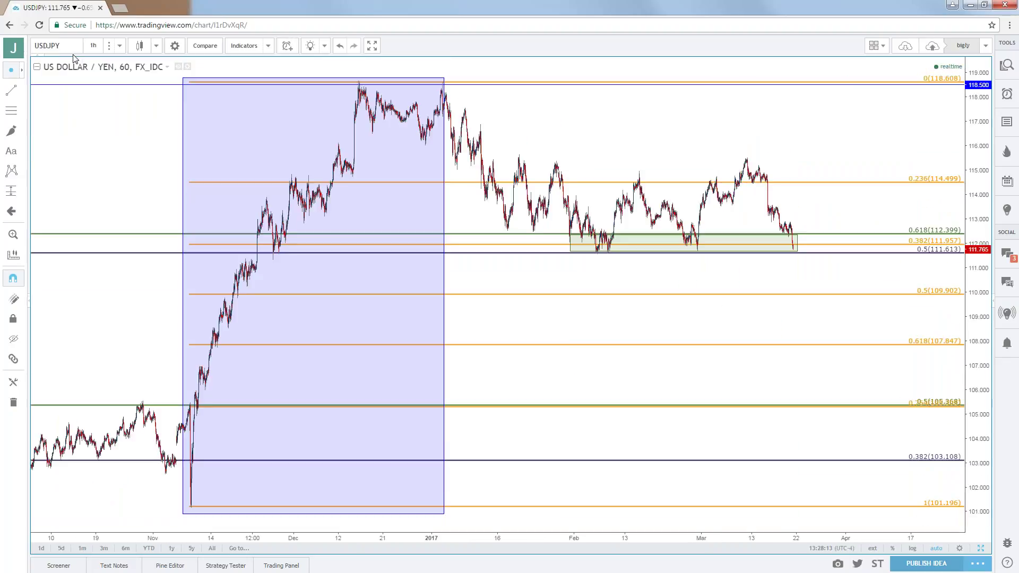
# - Select the blue Fibonacci zone and pan the USDJPY chart through earlier dates
pyautogui.click(182, 337)
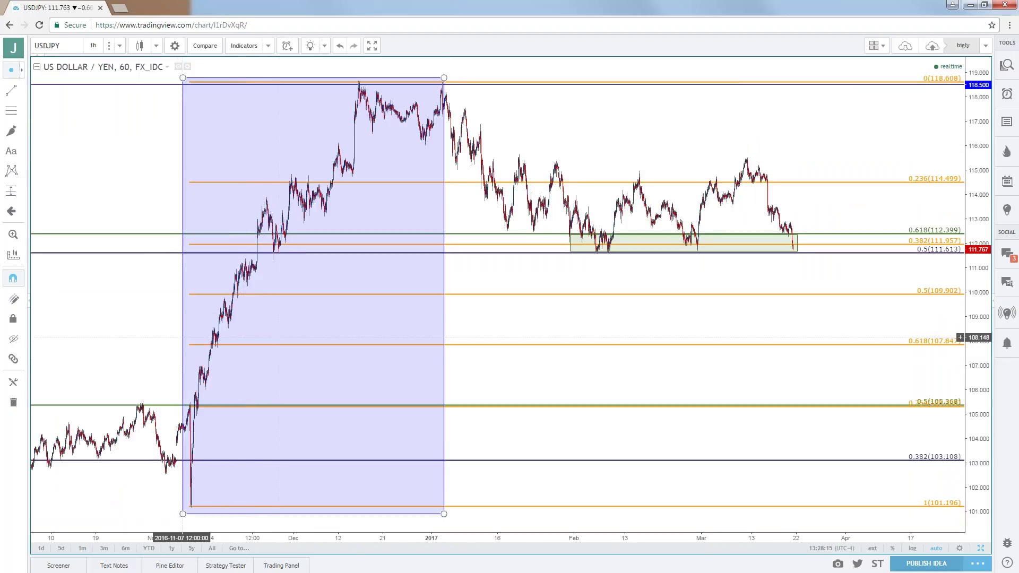
pyautogui.moveTo(130, 329); pyautogui.dragTo(366, 380)
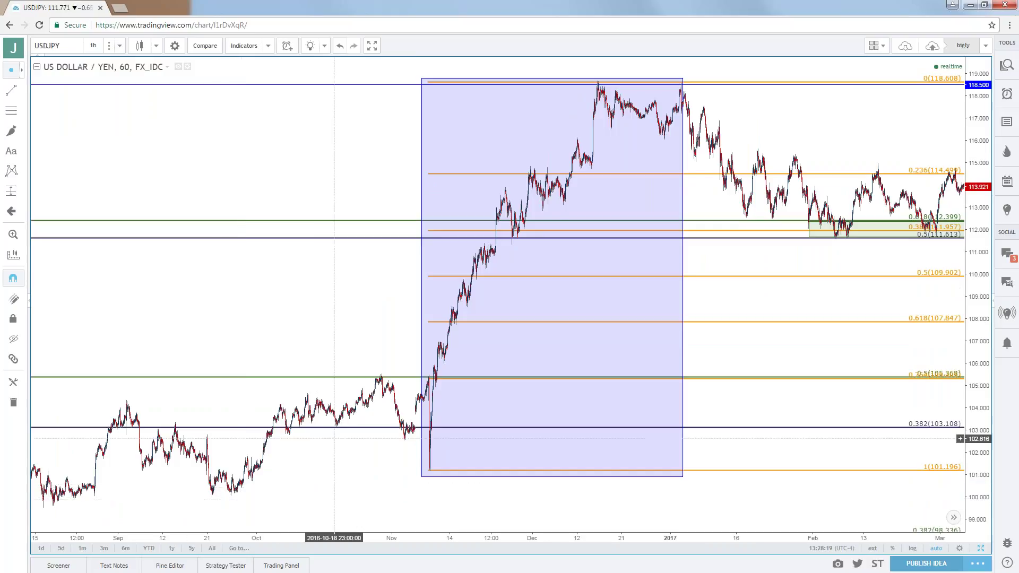
pyautogui.moveTo(325, 307); pyautogui.dragTo(205, 313)
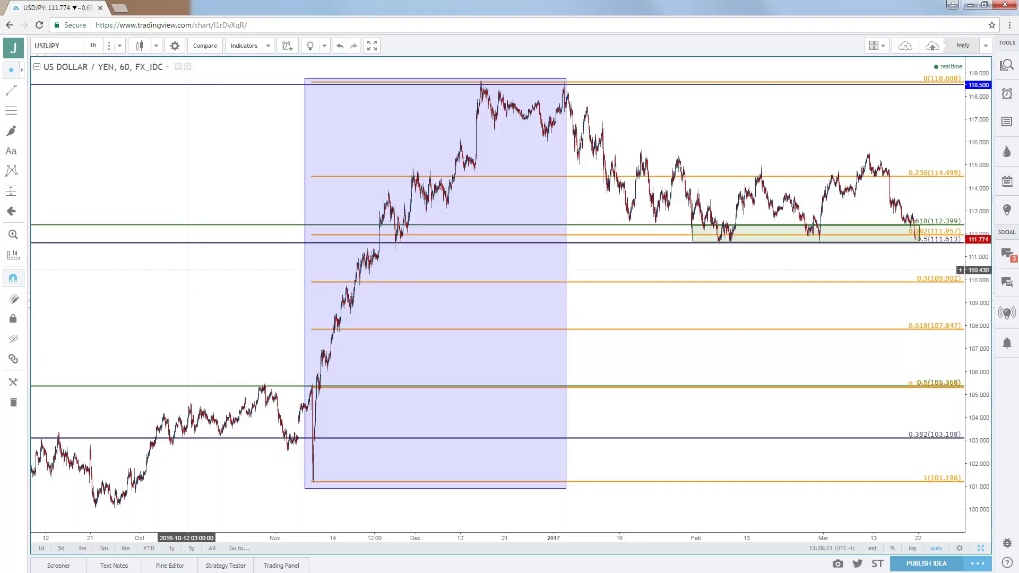
pyautogui.click(47, 45)
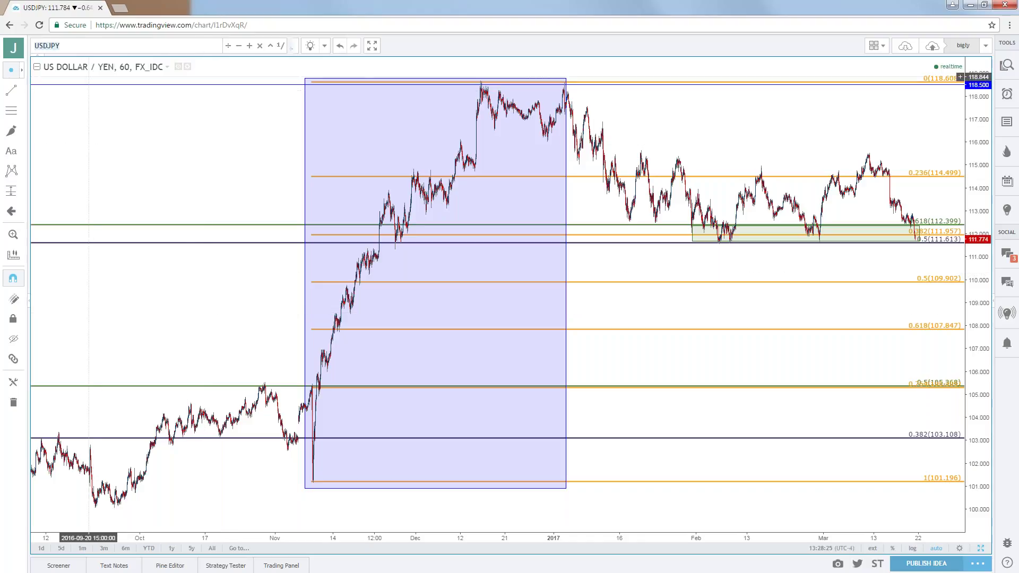
# - Load EURO / YEN FX_IDC and zoom out over its channel and 118.9120–121.9535 Fibonacci levels
pyautogui.write('EURJPY')
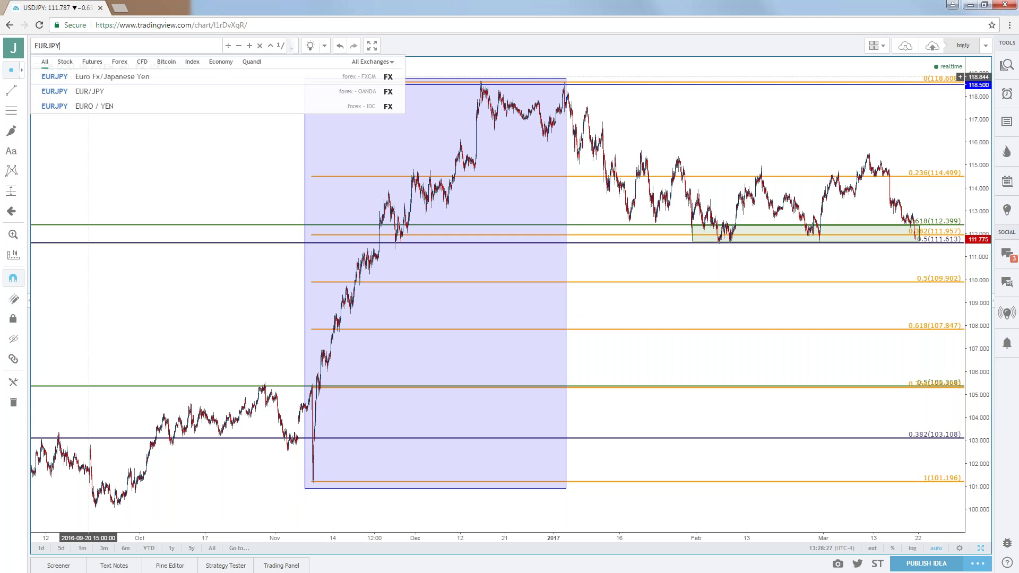
pyautogui.press('Down')
pyautogui.click(89, 106)
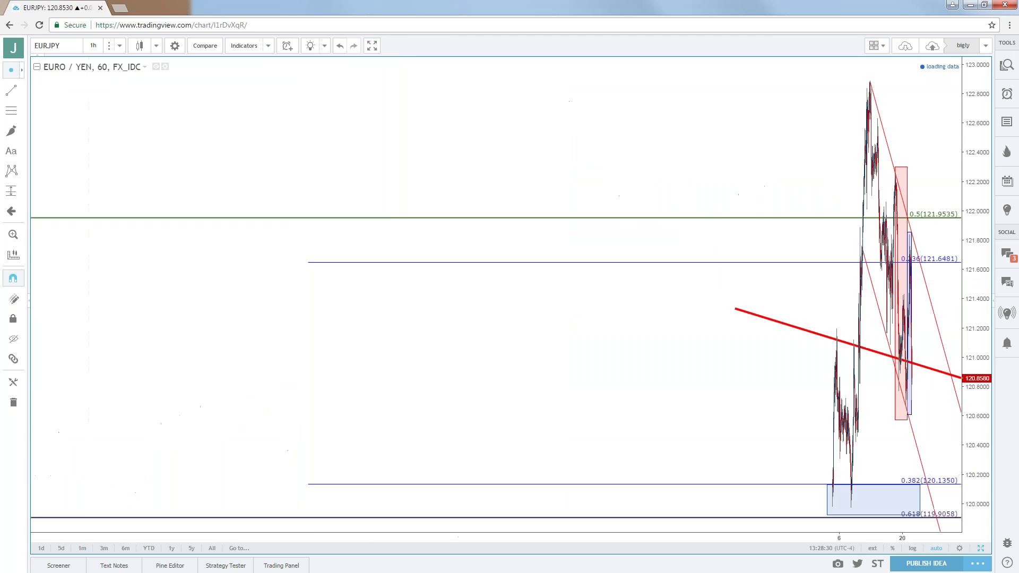
pyautogui.scroll(5, 651, 208)
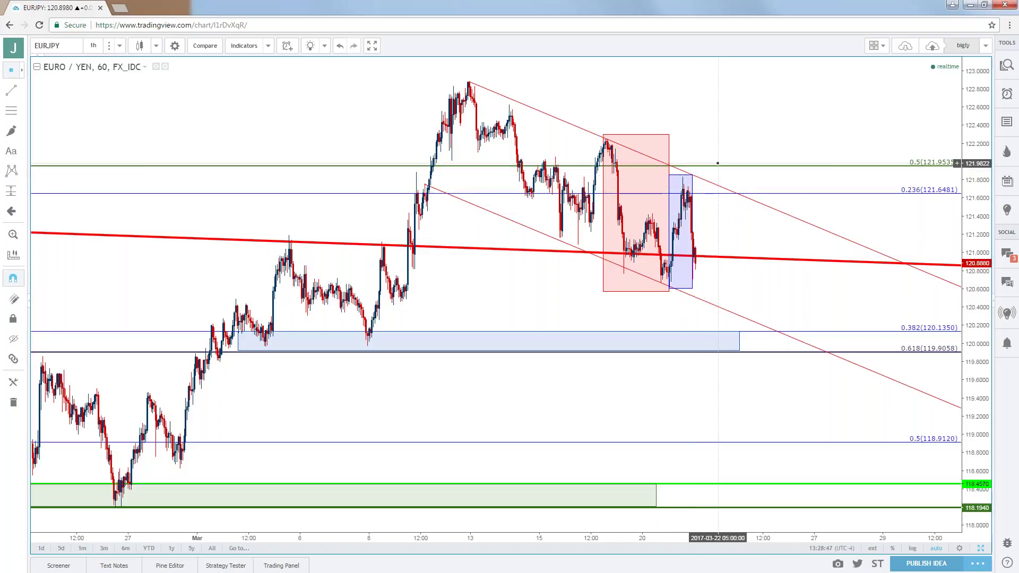
pyautogui.scroll(-3, 717, 164)
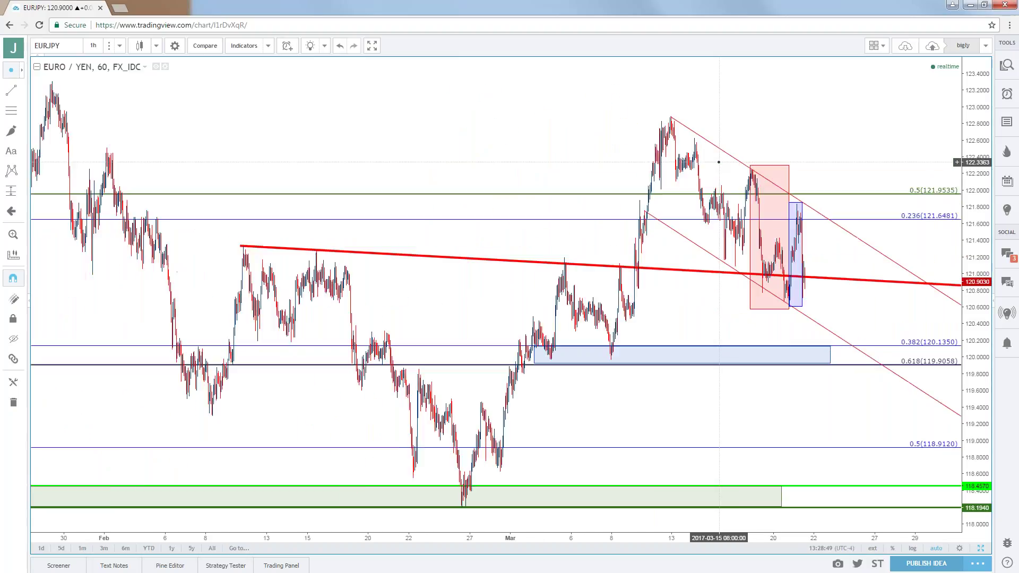
pyautogui.scroll(-2, 719, 162)
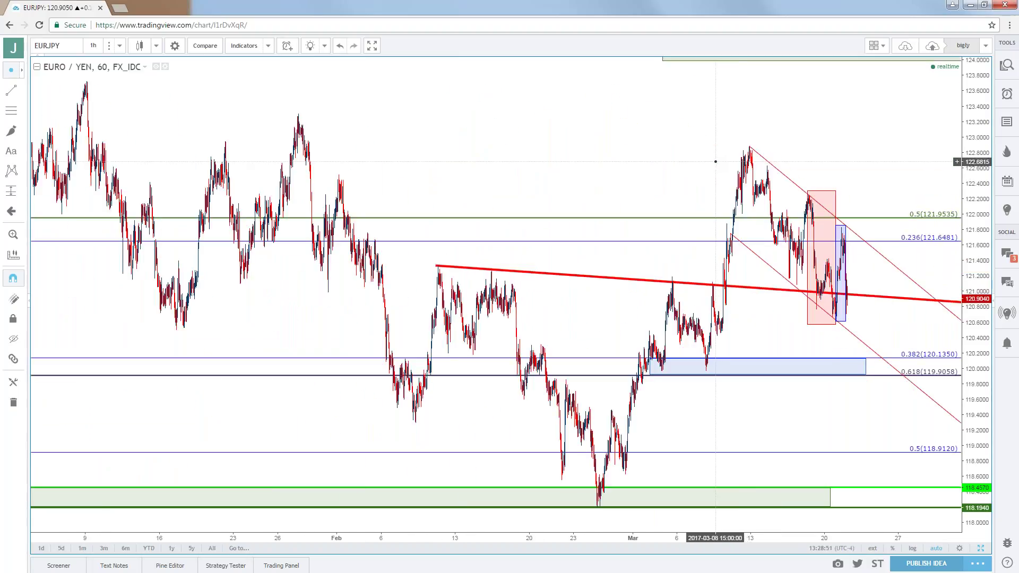
pyautogui.scroll(-1, 705, 165)
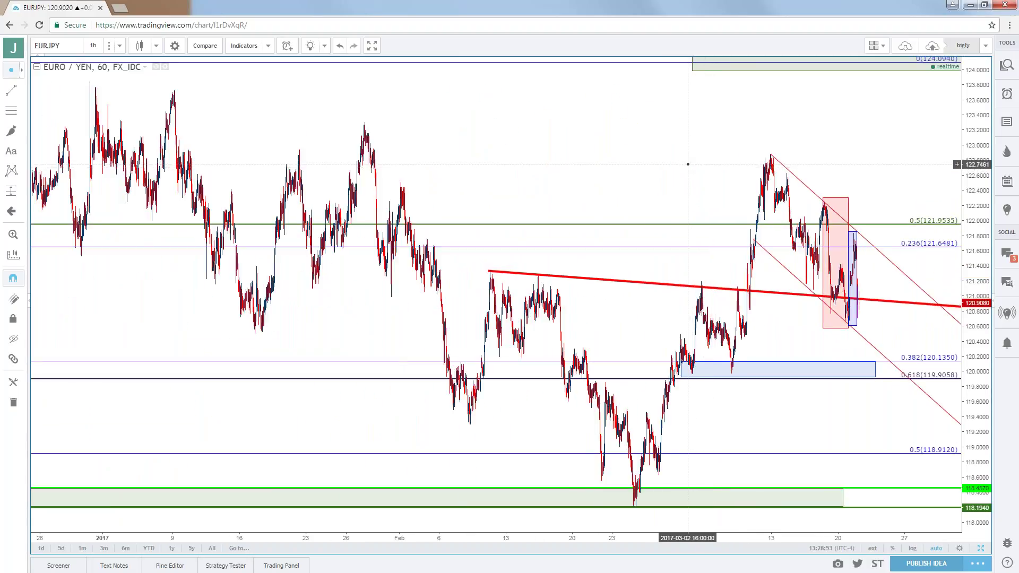
pyautogui.click(68, 43)
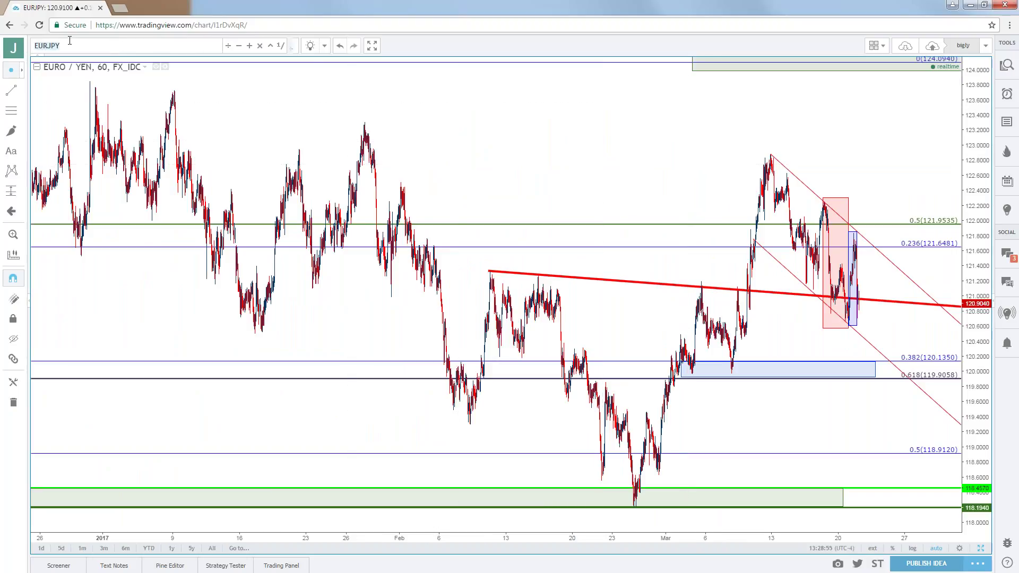
# - Load the POUND STERLING / US DOLLAR FX_IDC chart on the 1-day timeframe
pyautogui.write('GBPUSD')
pyautogui.press('Down')
pyautogui.press('Down')
pyautogui.press('Down')
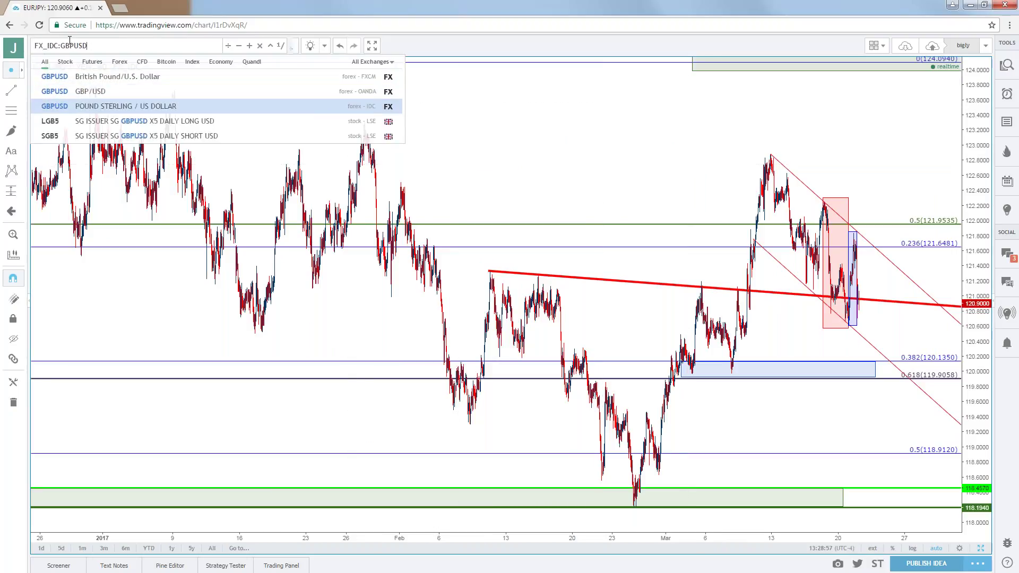
pyautogui.press('Return')
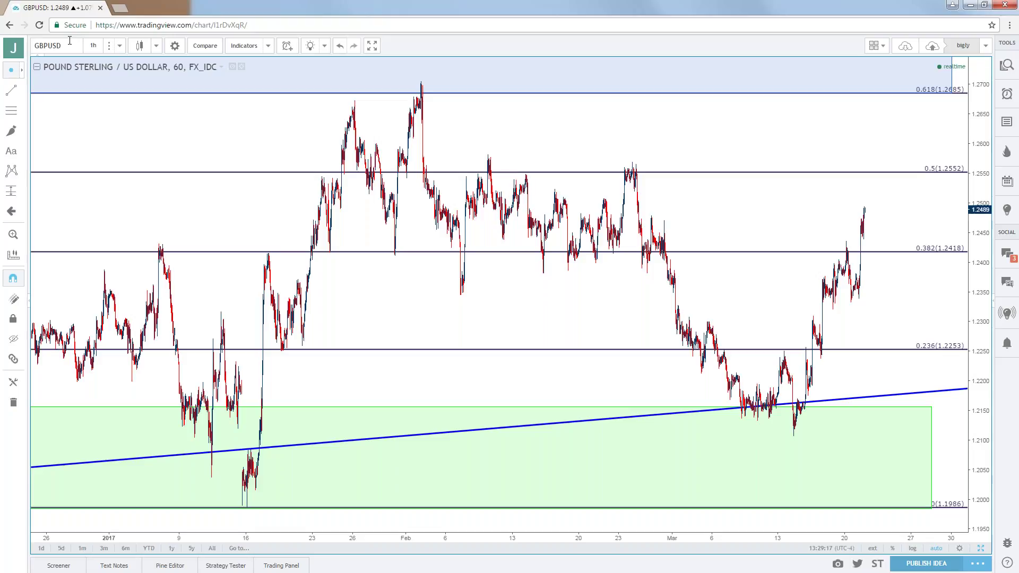
pyautogui.click(94, 46)
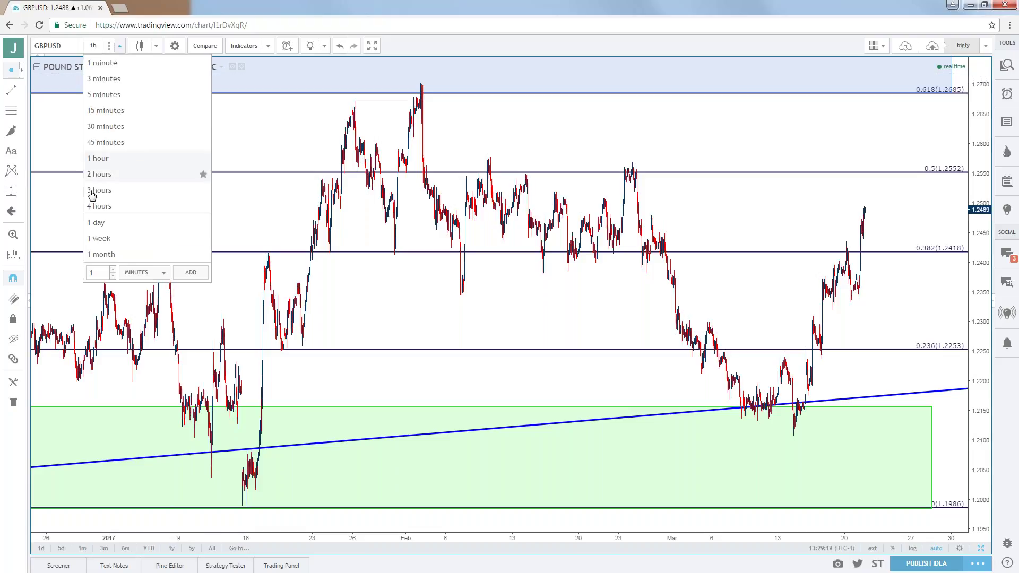
pyautogui.click(97, 222)
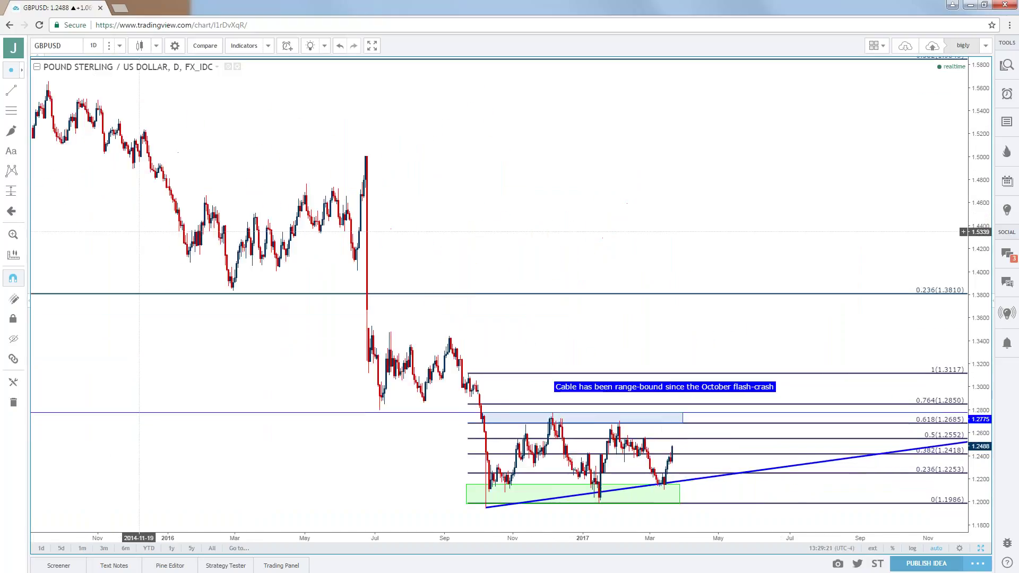
# - Delete the range-bound text note from the GBPUSD daily chart
pyautogui.click(528, 371)
pyautogui.press('Delete')
pyautogui.scroll(-1, 515, 354)
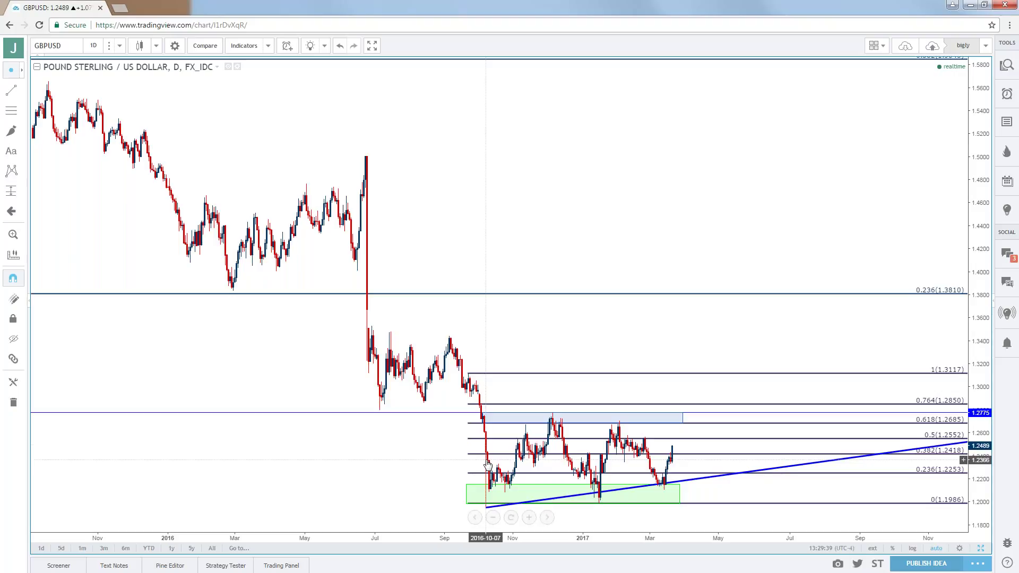
pyautogui.scroll(1, 486, 465)
# - Pan back to the long-term 2007 Fibonacci retracement and select the green support zone
pyautogui.moveTo(497, 325); pyautogui.dragTo(598, 326)
pyautogui.scroll(2, 596, 325)
pyautogui.scroll(-1, 587, 296)
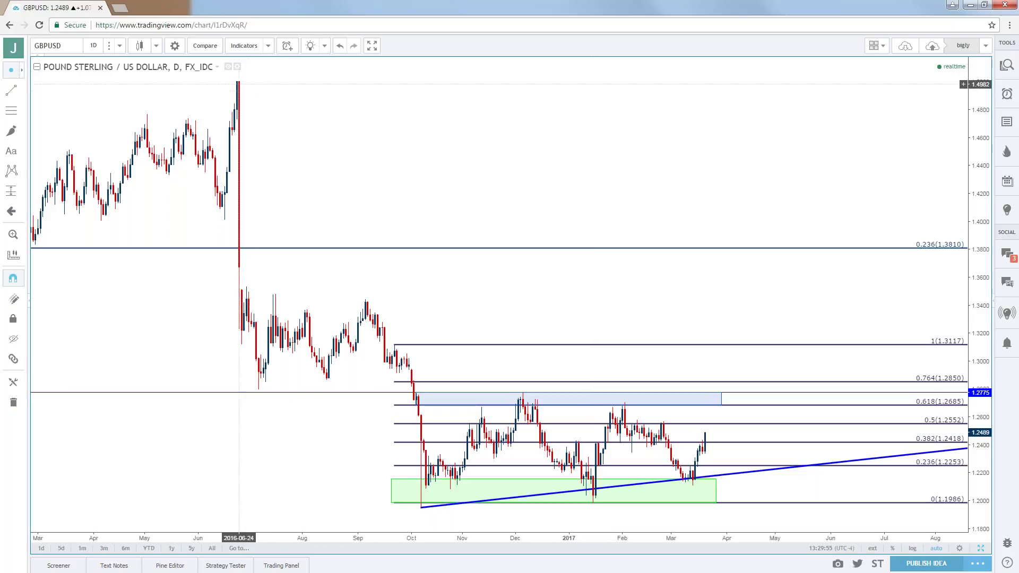
pyautogui.click(458, 489)
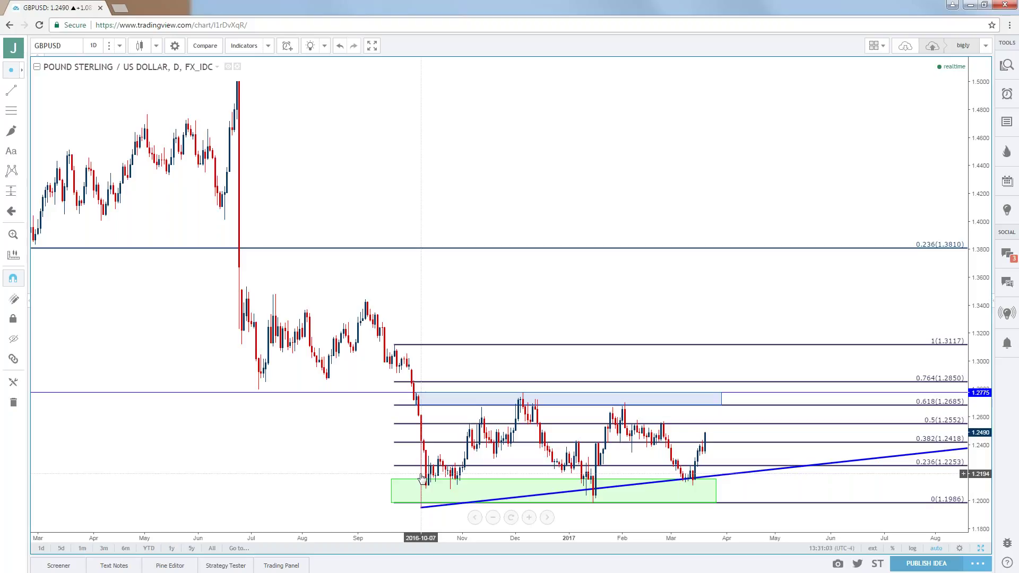
pyautogui.scroll(-10, 387, 432)
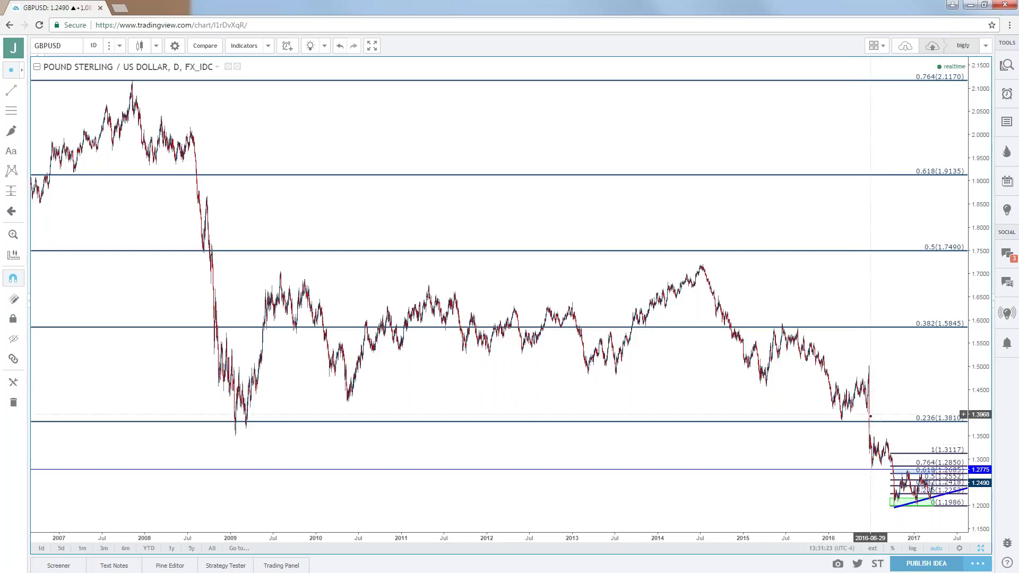
pyautogui.scroll(5, 900, 484)
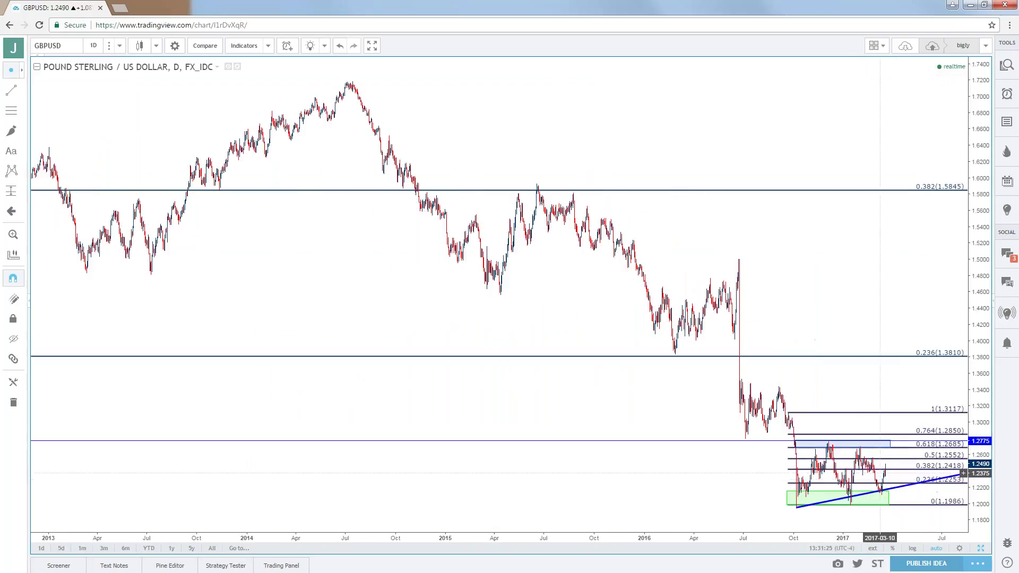
pyautogui.moveTo(808, 363); pyautogui.dragTo(748, 348)
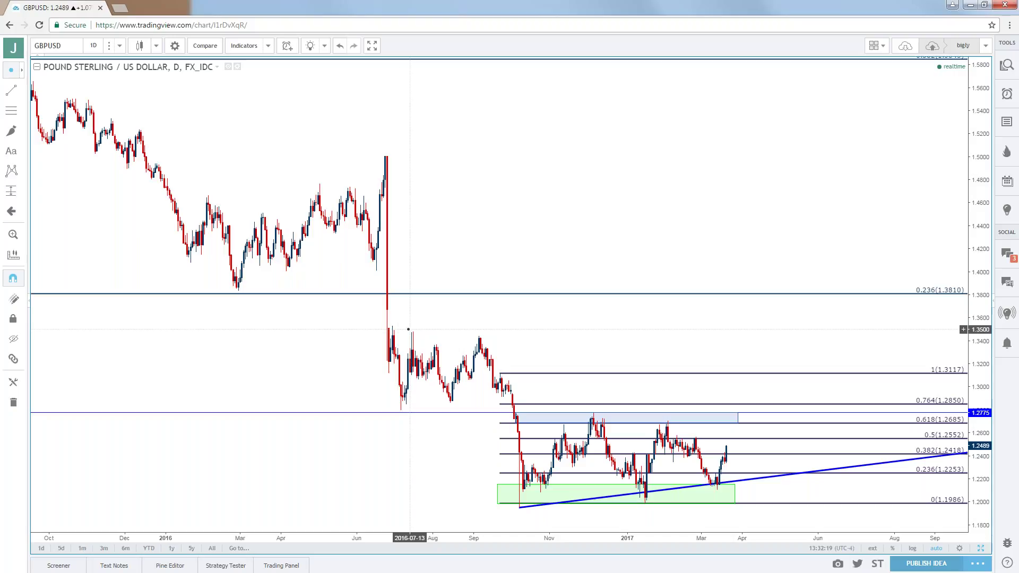
pyautogui.moveTo(253, 345); pyautogui.dragTo(442, 375)
# - Inspect the Fibonacci retracement and the 1.2775 horizontal line, panning back to 2016
pyautogui.scroll(5, 442, 374)
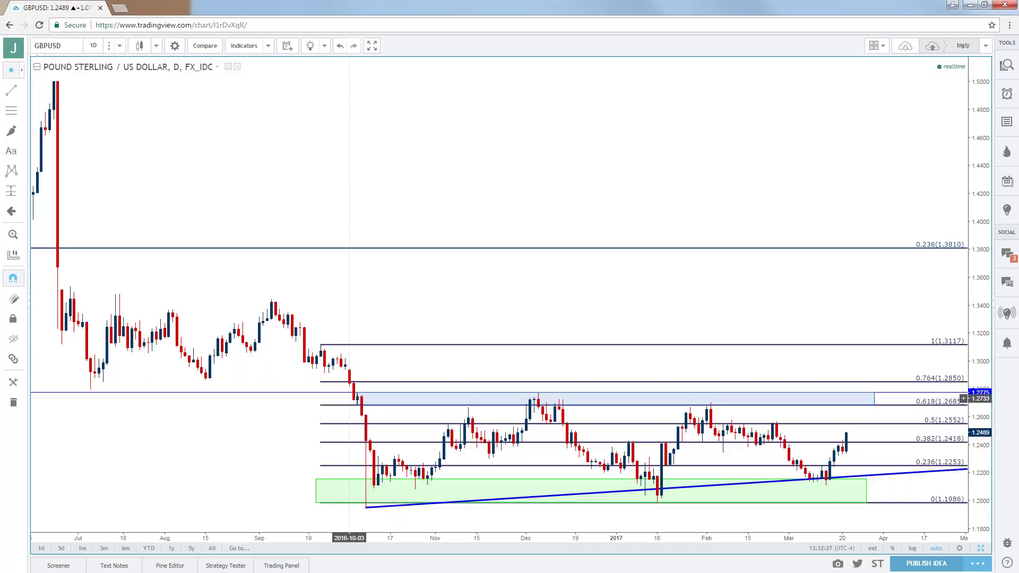
pyautogui.click(367, 442)
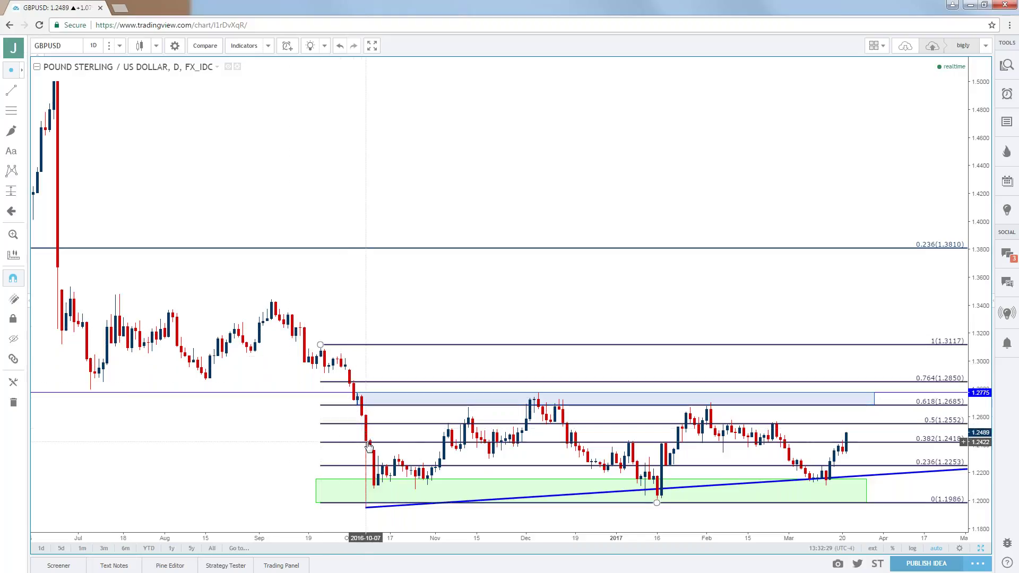
pyautogui.scroll(-3, 509, 427)
pyautogui.click(552, 403)
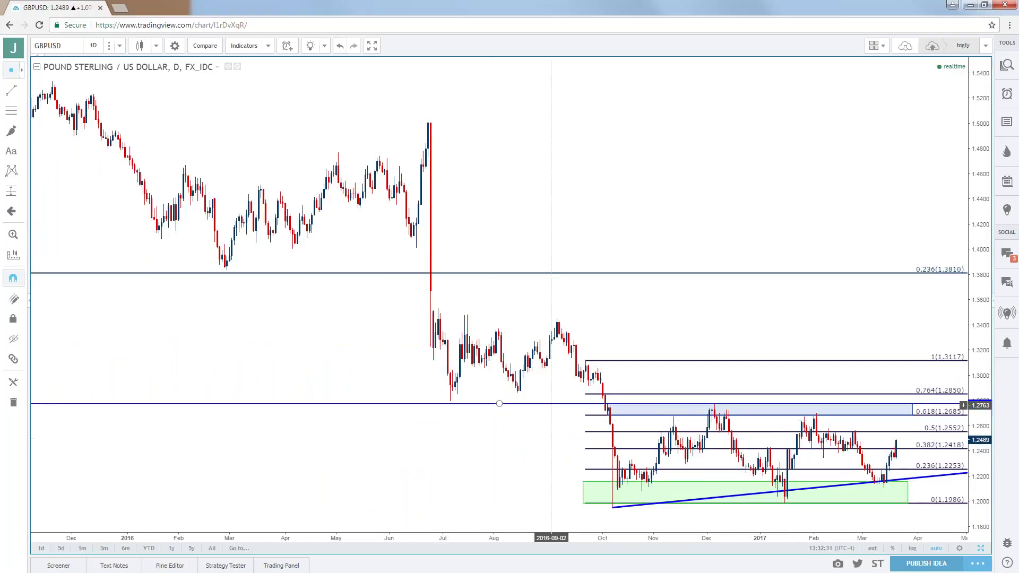
pyautogui.moveTo(552, 409); pyautogui.dragTo(474, 404)
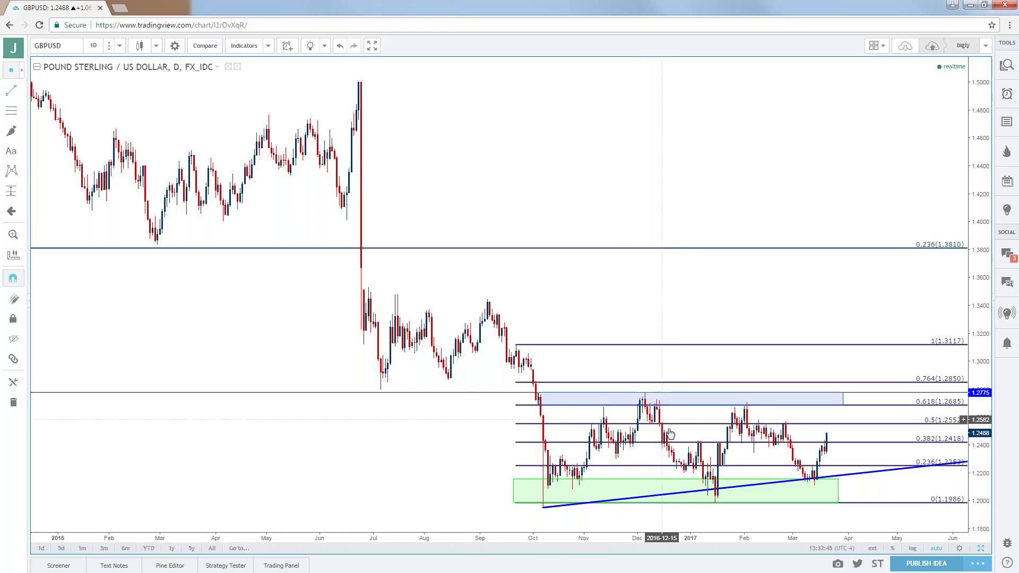
# - Inspect the green support zone, the blue 1.2775 zone and the Fibonacci retracement, then deselect
pyautogui.click(705, 479)
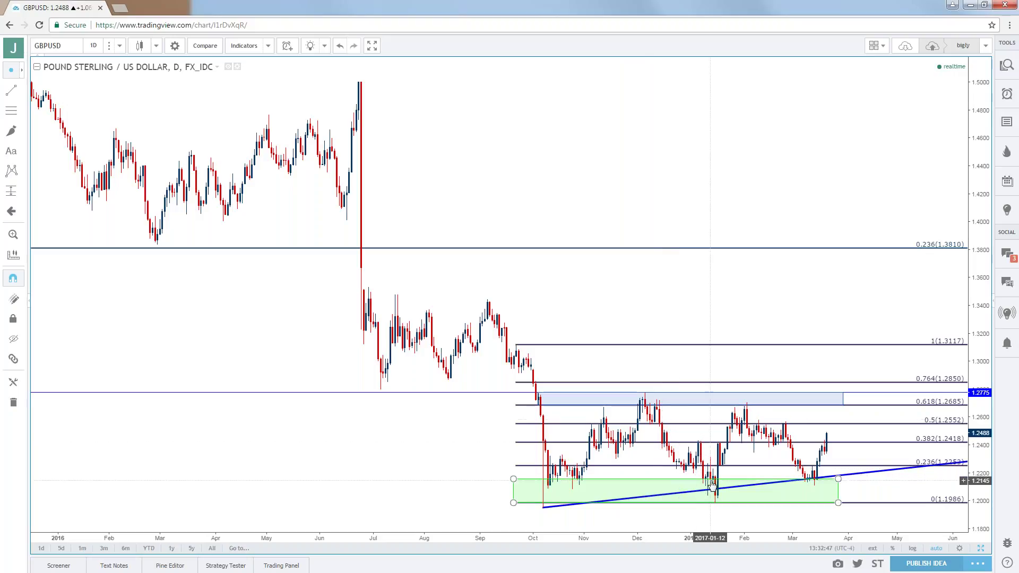
pyautogui.scroll(5, 712, 484)
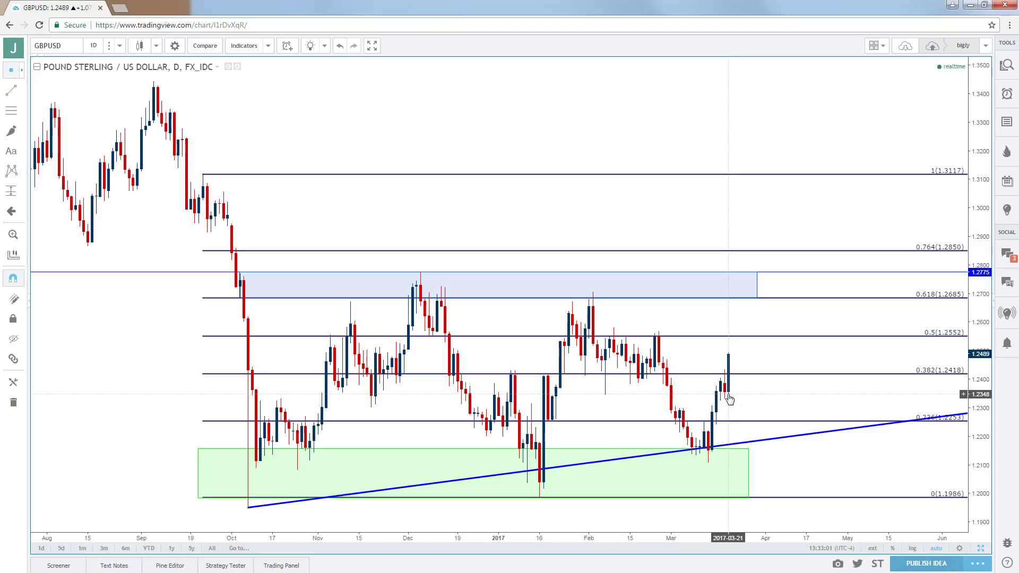
pyautogui.scroll(-3, 729, 399)
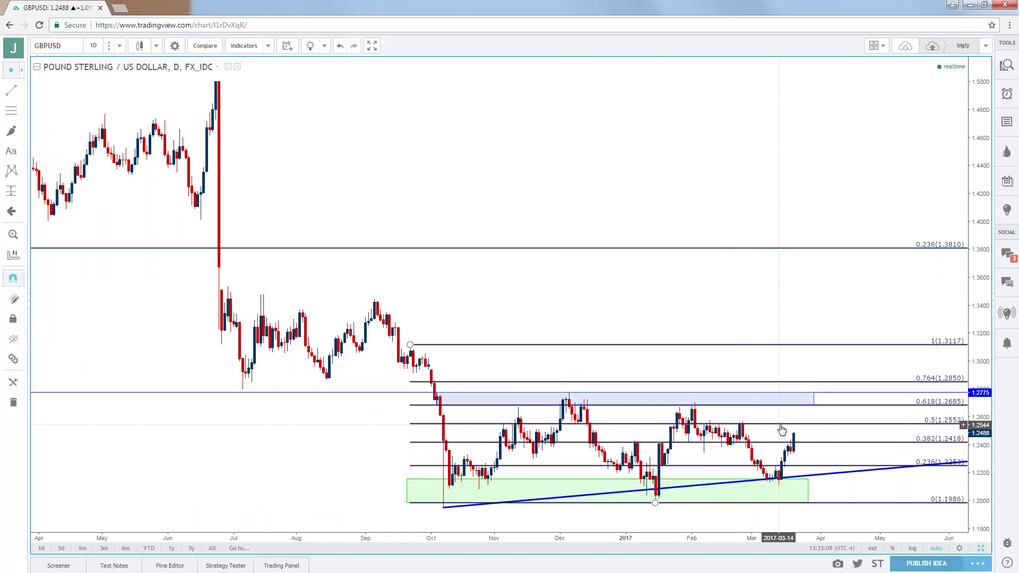
pyautogui.click(788, 405)
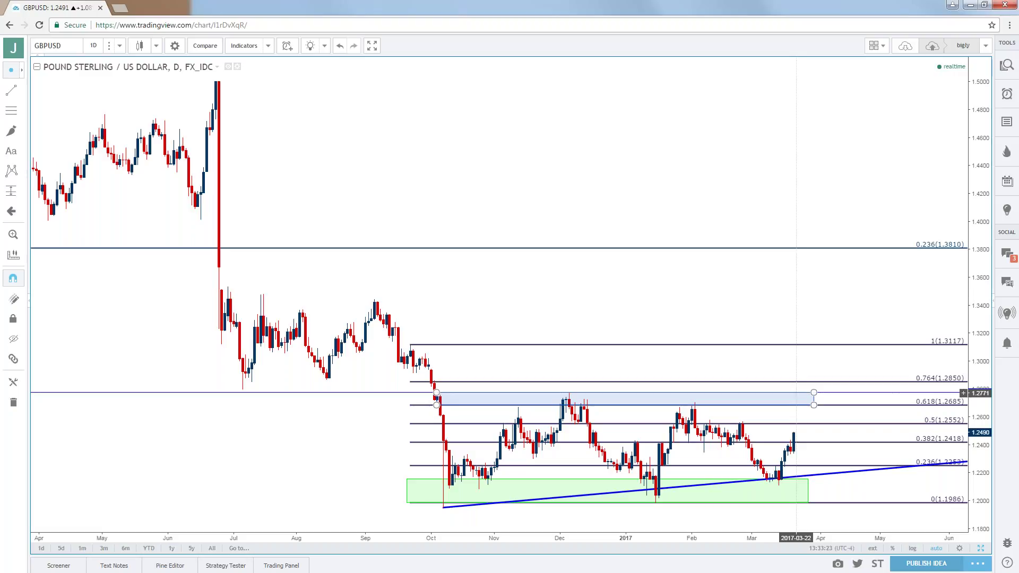
pyautogui.click(798, 383)
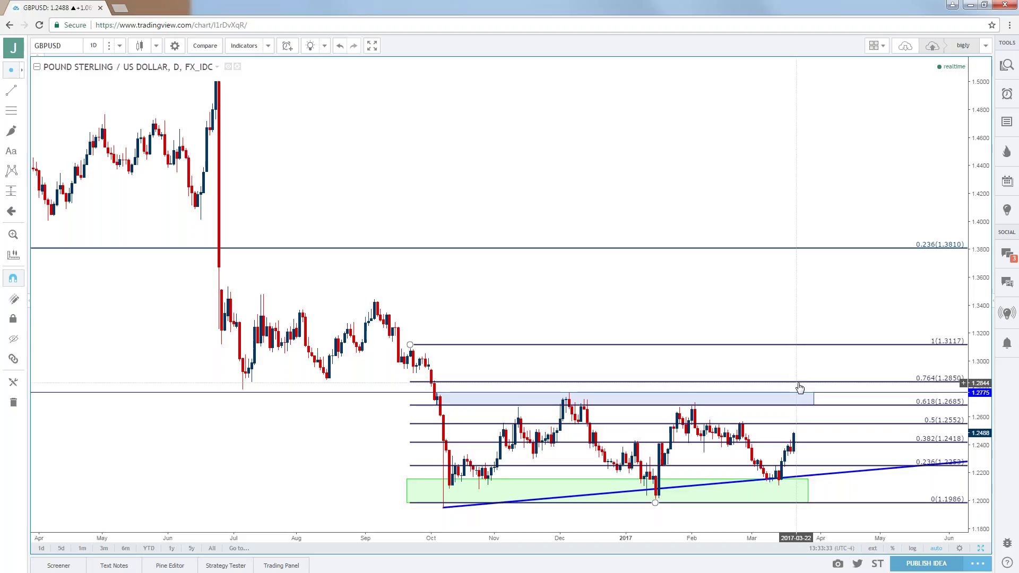
pyautogui.click(764, 358)
pyautogui.click(53, 46)
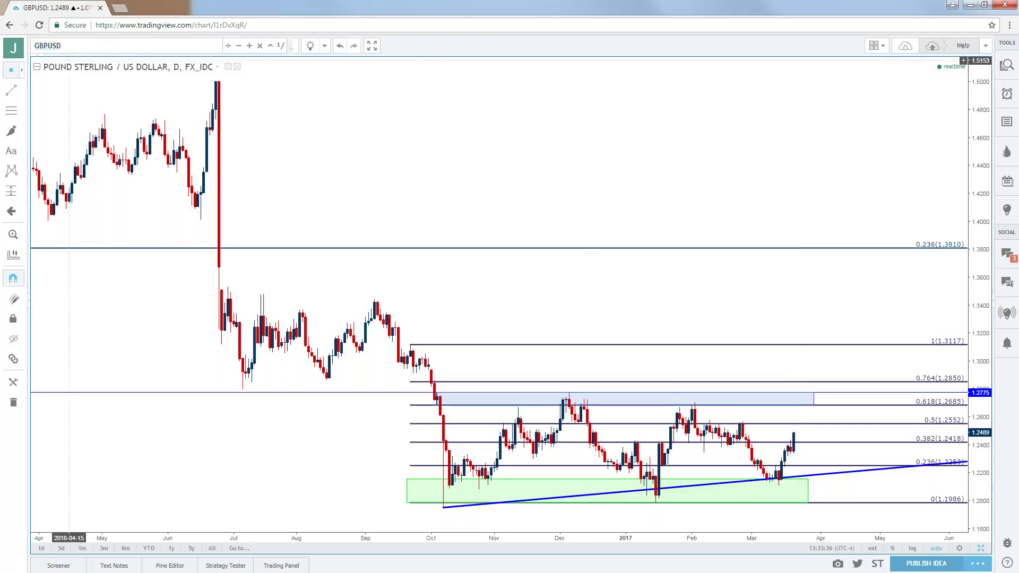
# - Replace GBPUSD with the FX_IDC GBPJPY chart on the 4-hour timeframe
pyautogui.doubleClick(70, 43)
pyautogui.write('GBPJPY')
pyautogui.press('Down')
pyautogui.press('Down')
pyautogui.press('Down')
pyautogui.press('Return')
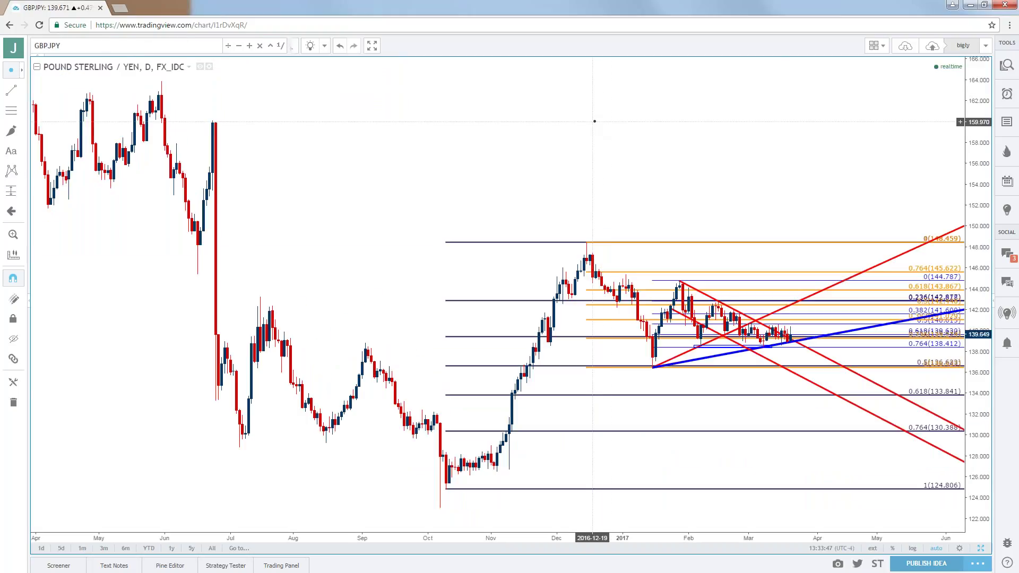
pyautogui.scroll(-3, 581, 120)
pyautogui.scroll(5, 580, 120)
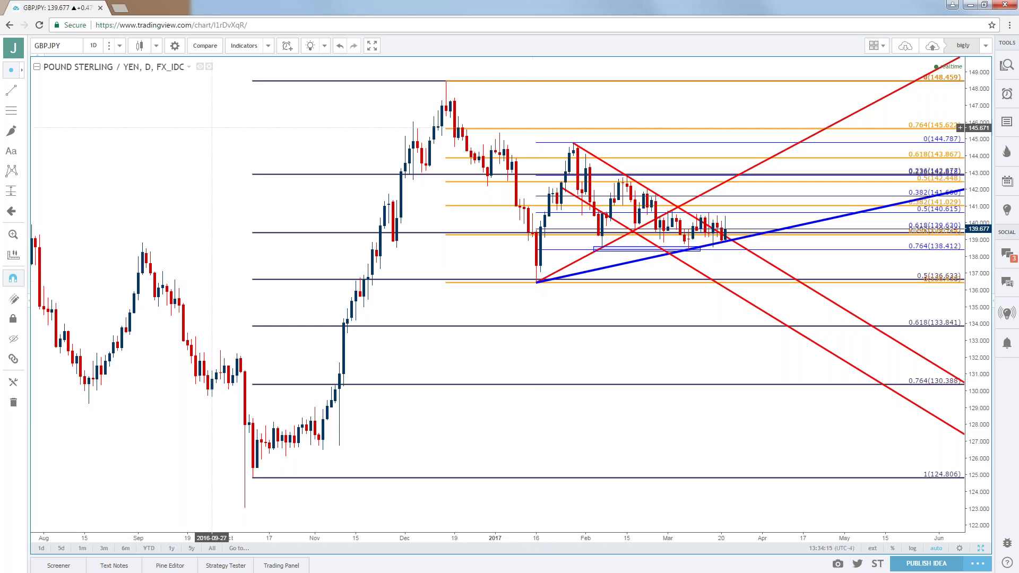
pyautogui.click(93, 46)
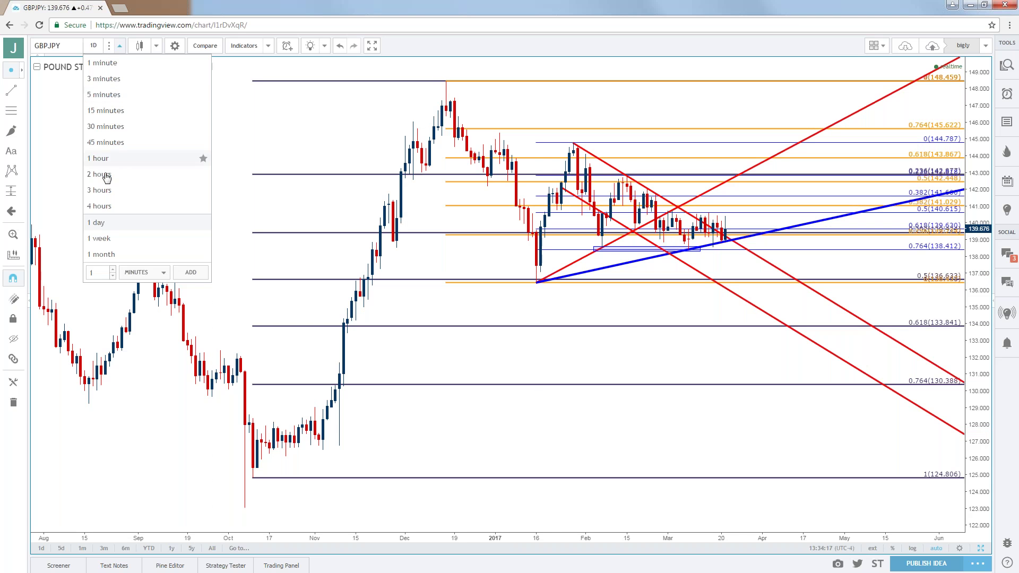
pyautogui.click(104, 206)
# - Delete the rising red trend line and the blue support rectangle
pyautogui.scroll(-2, 248, 201)
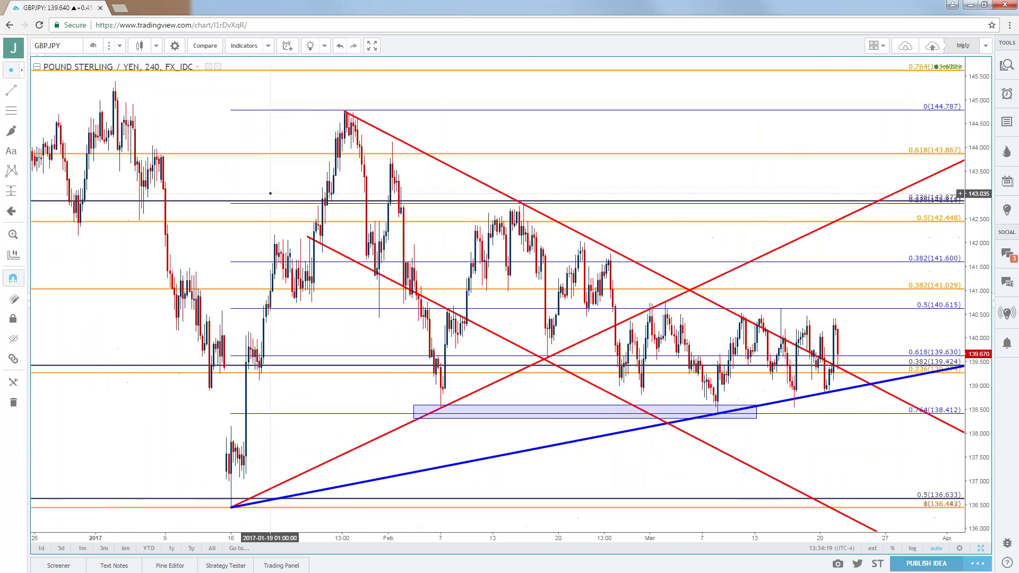
pyautogui.click(641, 310)
pyautogui.press('Delete')
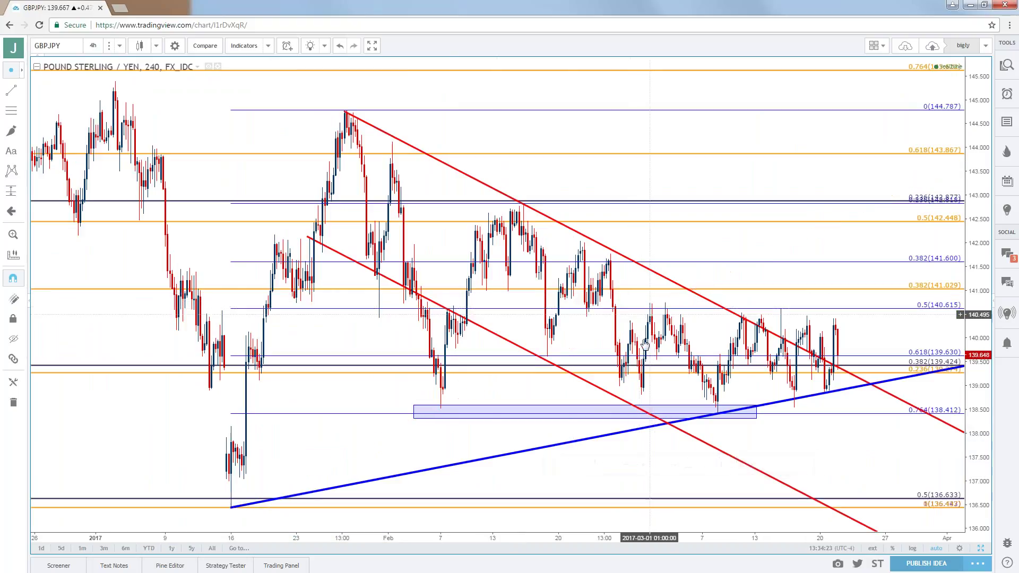
pyautogui.scroll(3, 629, 375)
pyautogui.scroll(4, 629, 374)
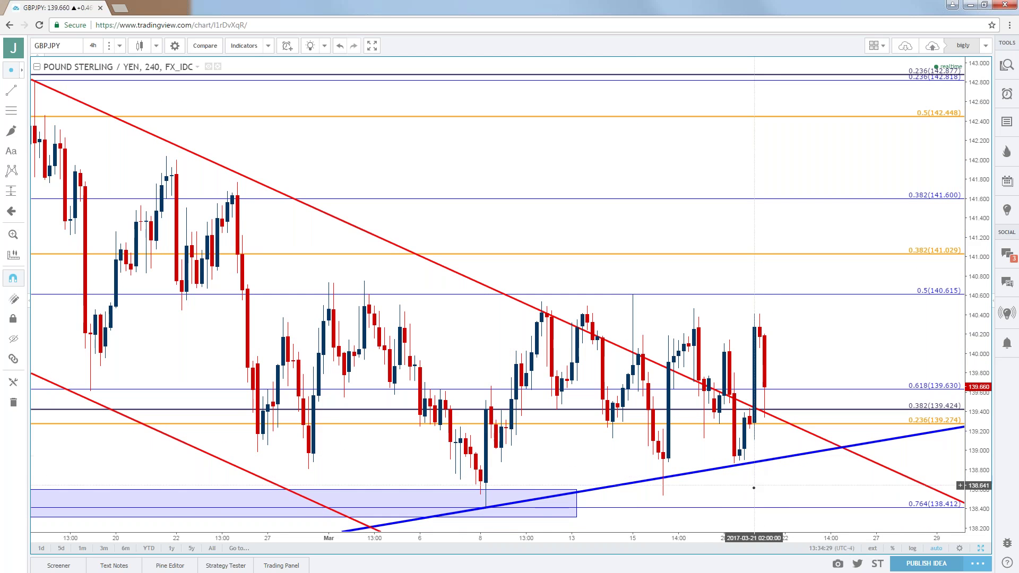
pyautogui.scroll(-2, 757, 465)
pyautogui.scroll(-3, 755, 488)
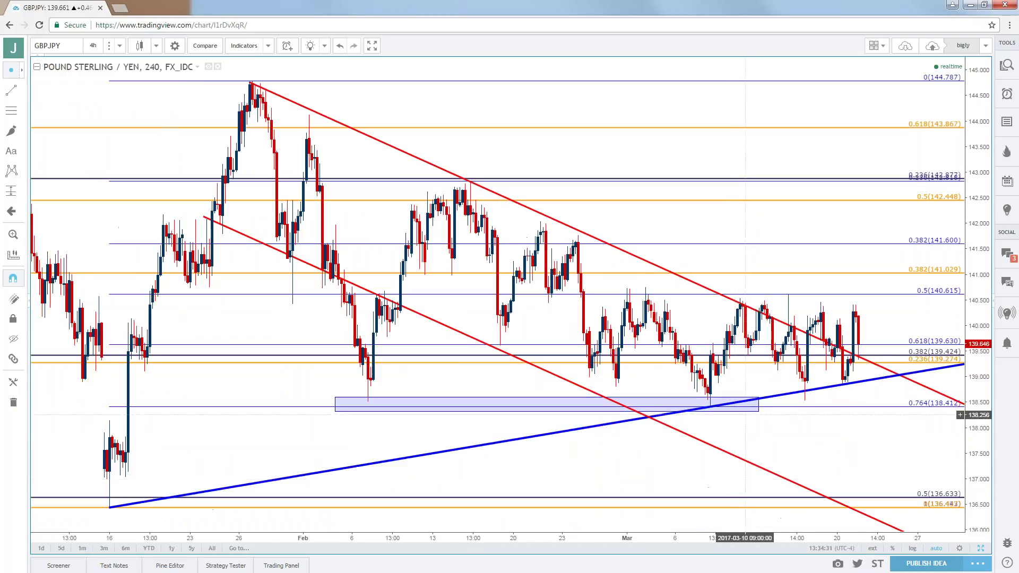
pyautogui.click(745, 411)
pyautogui.press('Delete')
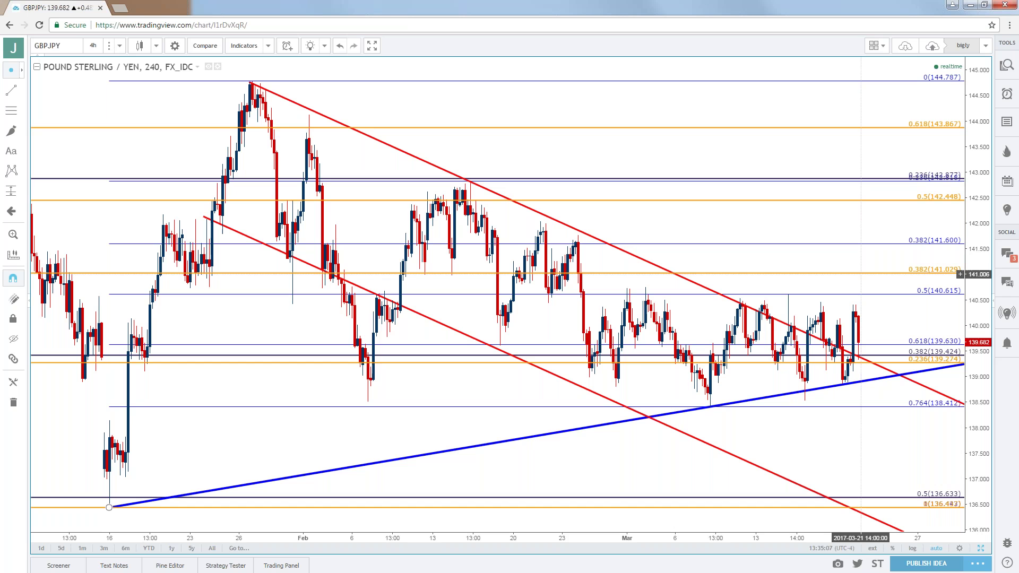
# - Set GBPJPY to 1 hour and zoom out to November's price action
pyautogui.click(93, 46)
pyautogui.click(104, 159)
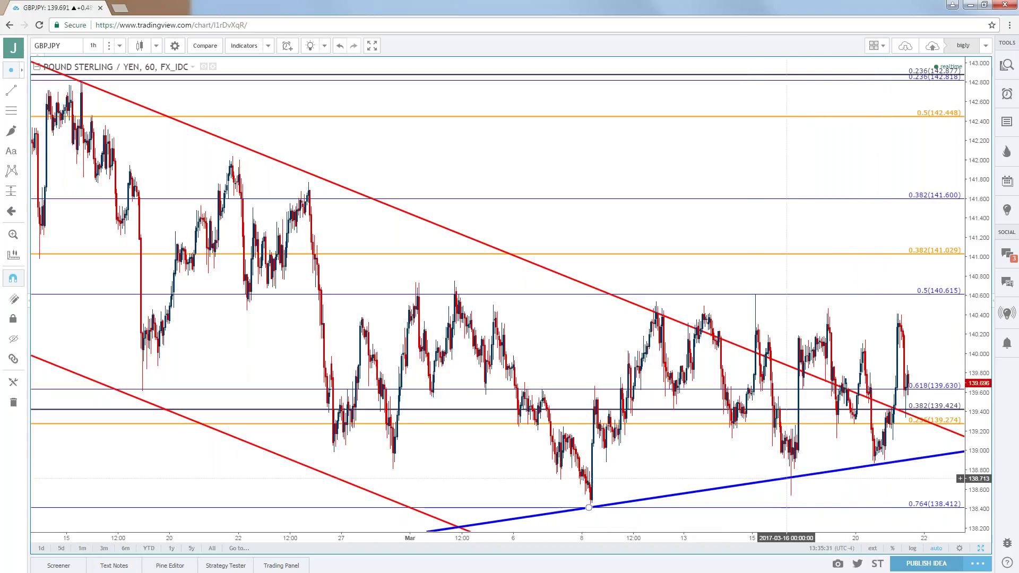
pyautogui.scroll(-5, 778, 474)
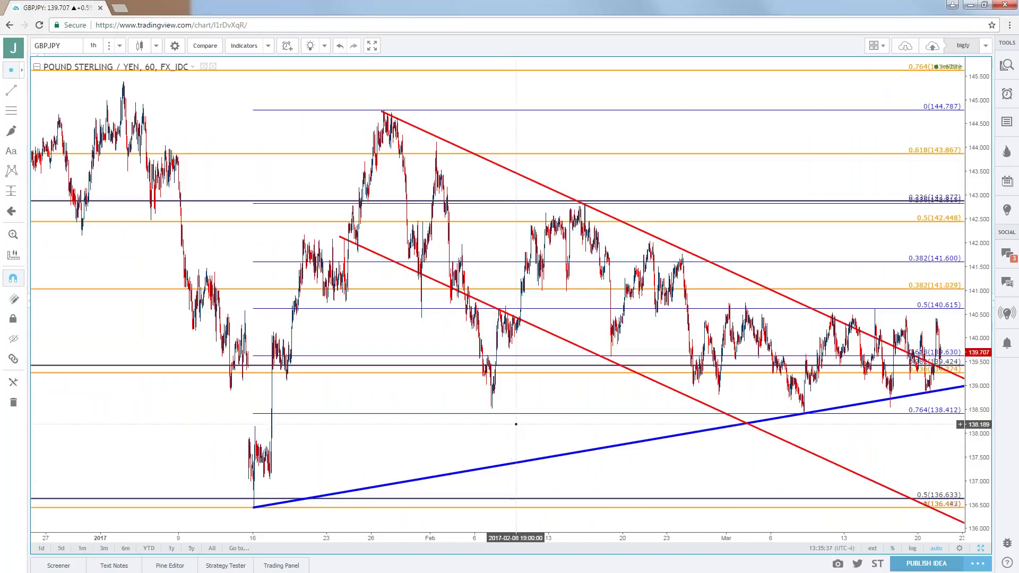
pyautogui.scroll(-5, 510, 430)
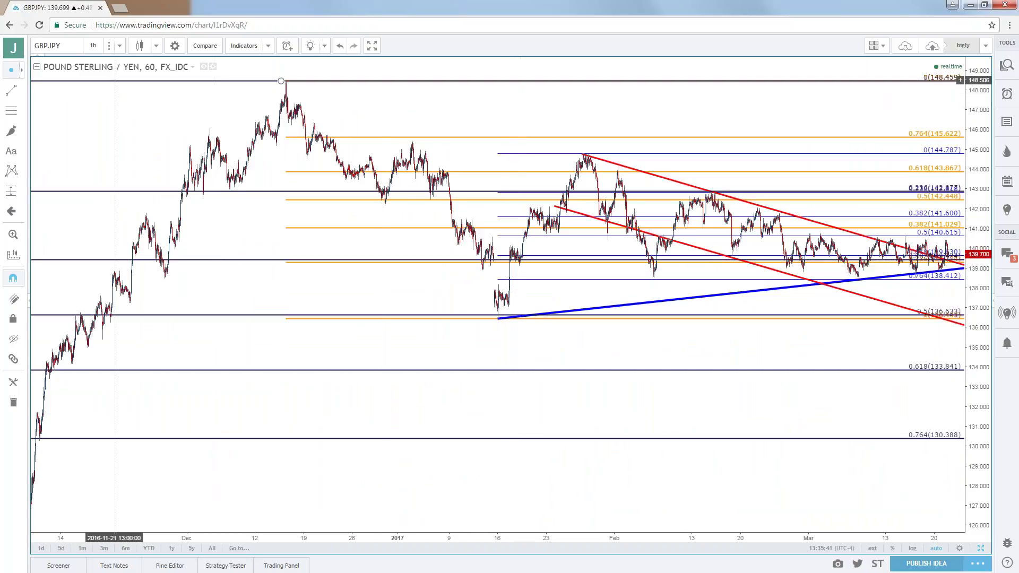
pyautogui.click(119, 46)
# - Load the FX_IDC AUDUSD chart and pan to leave space after the recent bars
pyautogui.click(79, 47)
pyautogui.write('A')
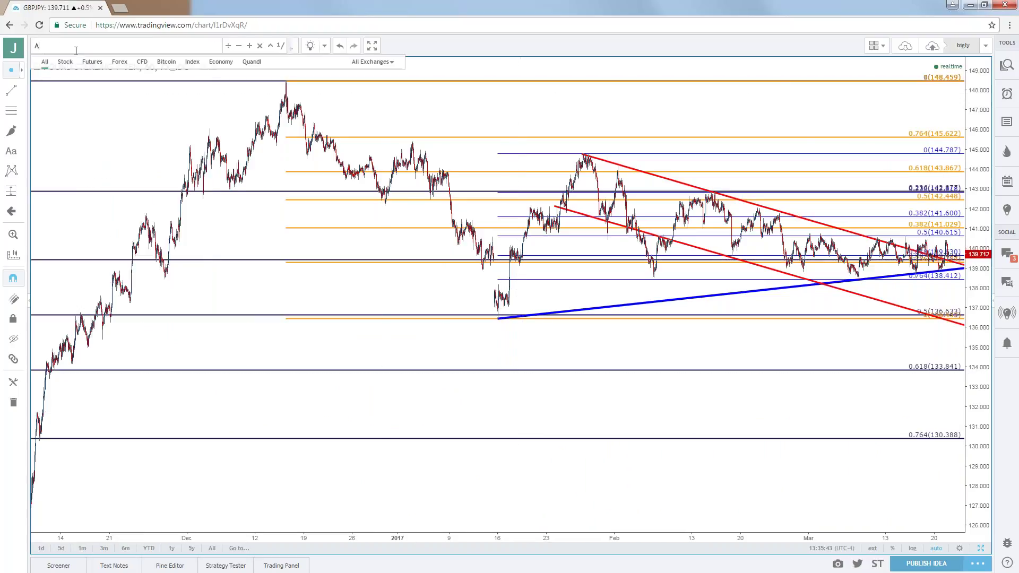
pyautogui.write('UDUSD')
pyautogui.press('Down')
pyautogui.press('Down')
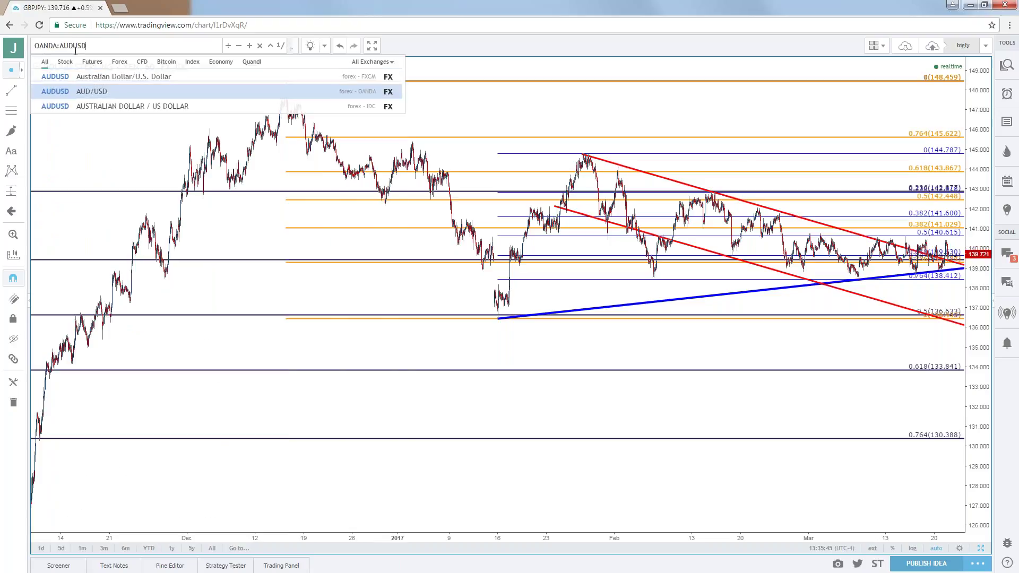
pyautogui.press('Down')
pyautogui.press('Return')
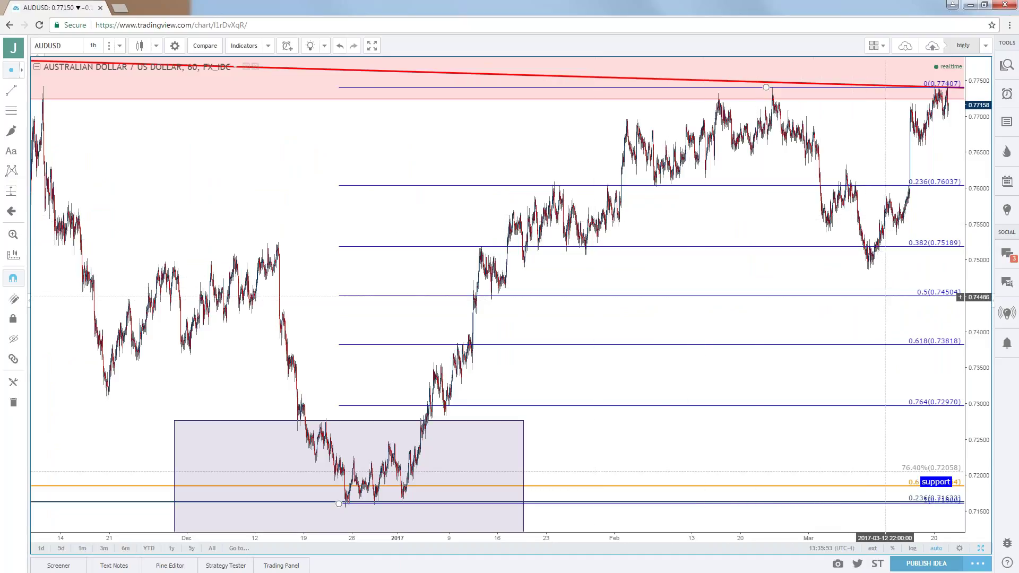
pyautogui.moveTo(848, 170); pyautogui.dragTo(767, 176)
pyautogui.scroll(-3, 767, 176)
pyautogui.click(93, 45)
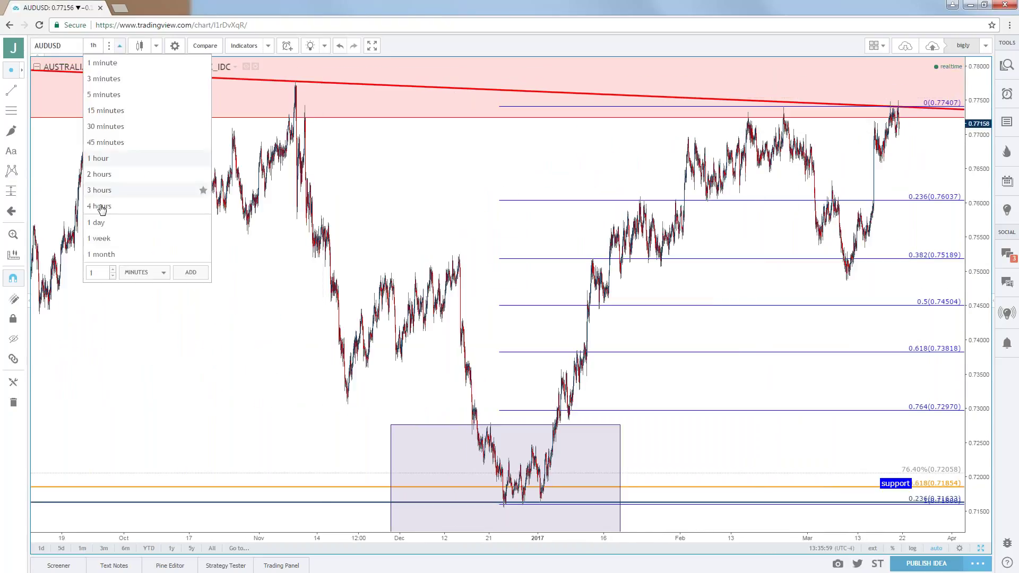
# - Switch AUDUSD to 1 day, zoom in and select its Fibonacci retracement
pyautogui.click(97, 223)
pyautogui.scroll(5, 579, 304)
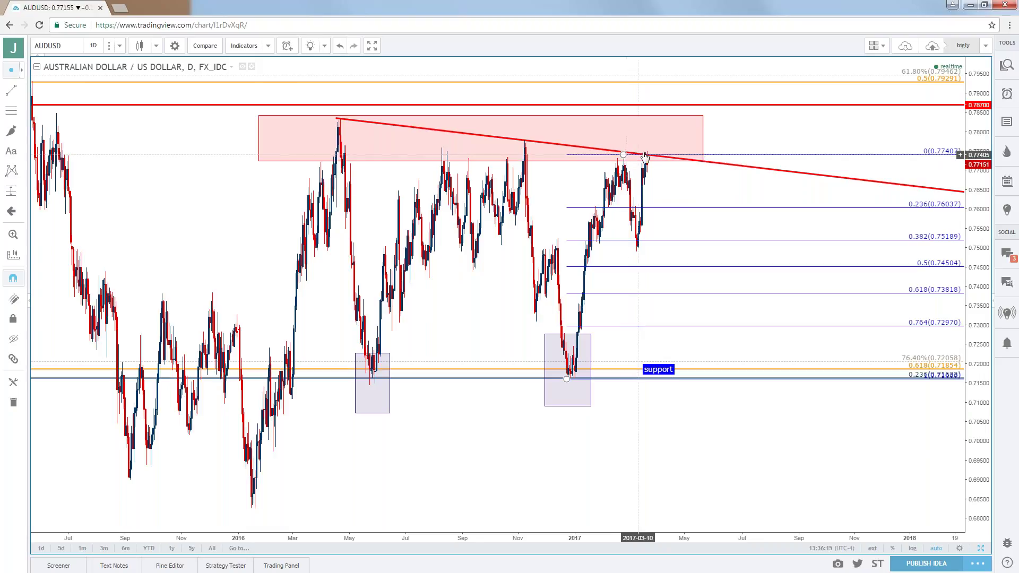
pyautogui.click(648, 158)
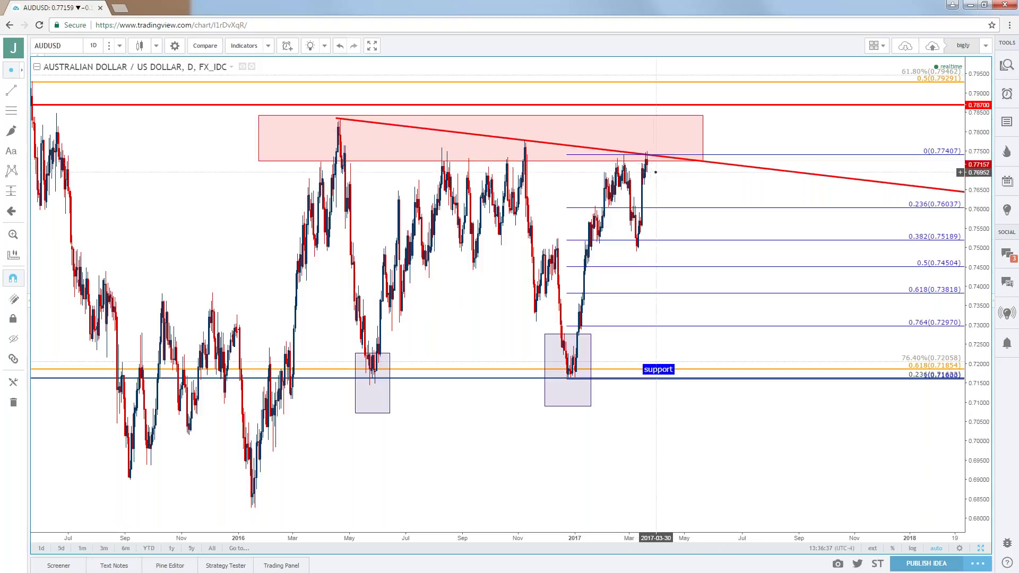
pyautogui.click(94, 45)
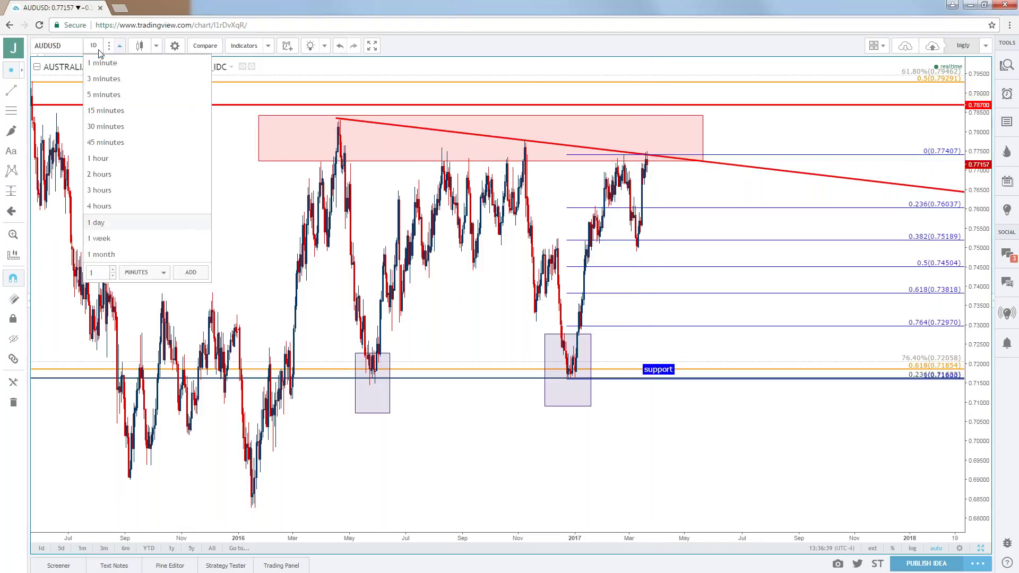
# - Set AUDUSD to 4 hours and zoom out and pan over the history since mid-2015
pyautogui.click(100, 206)
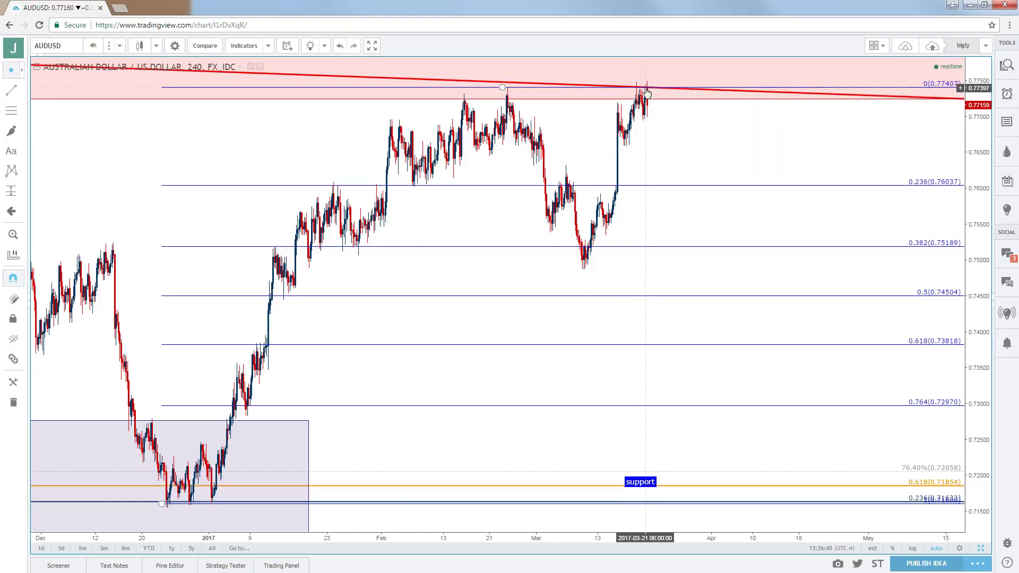
pyautogui.scroll(-3, 647, 93)
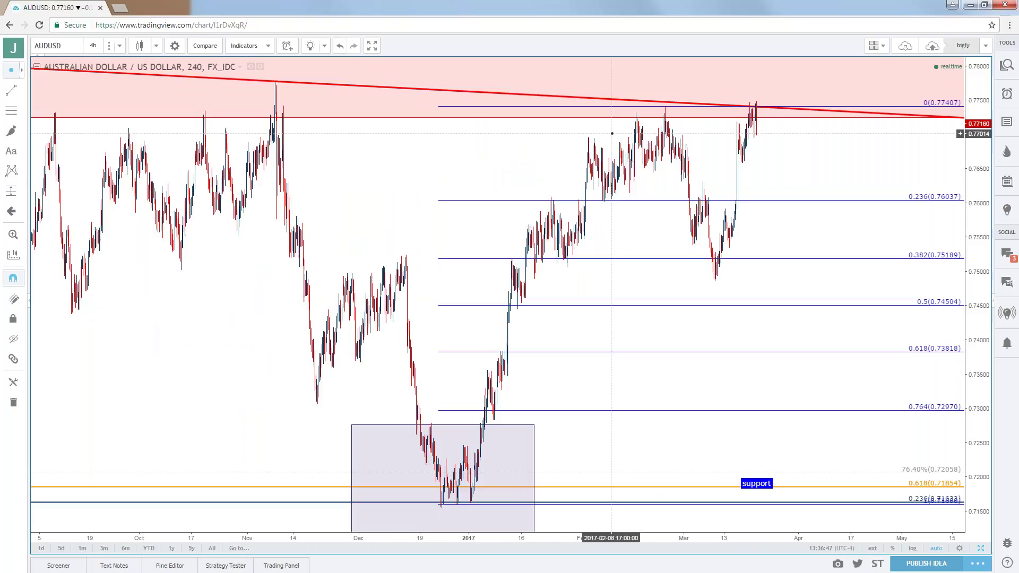
pyautogui.scroll(-1, 612, 133)
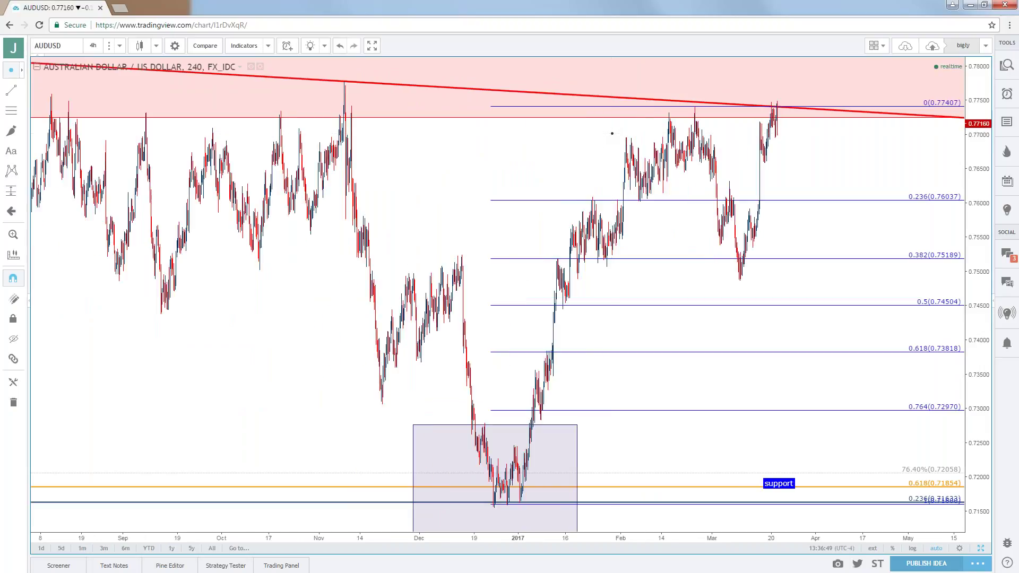
pyautogui.scroll(-5, 612, 133)
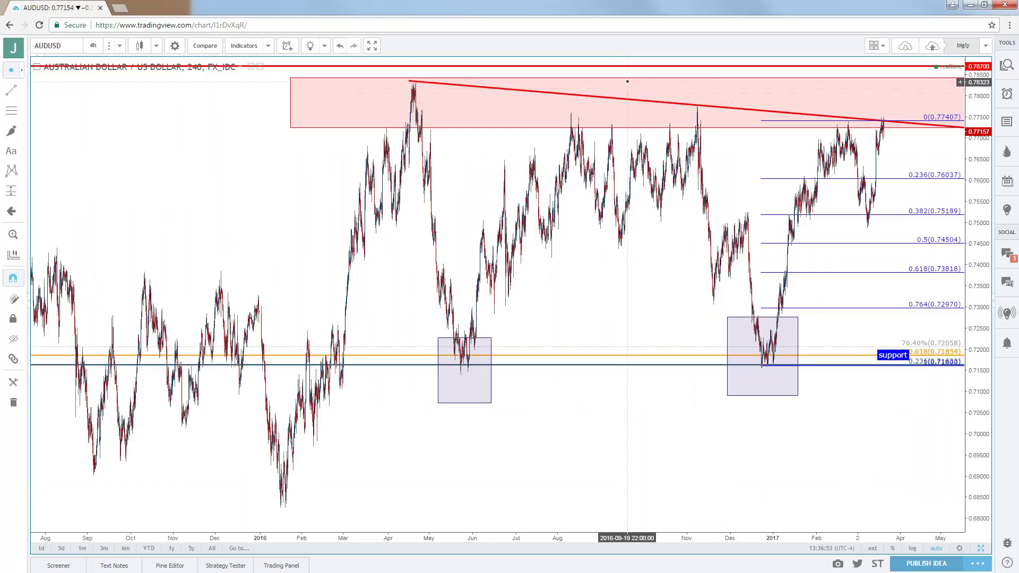
pyautogui.moveTo(713, 134); pyautogui.dragTo(616, 147)
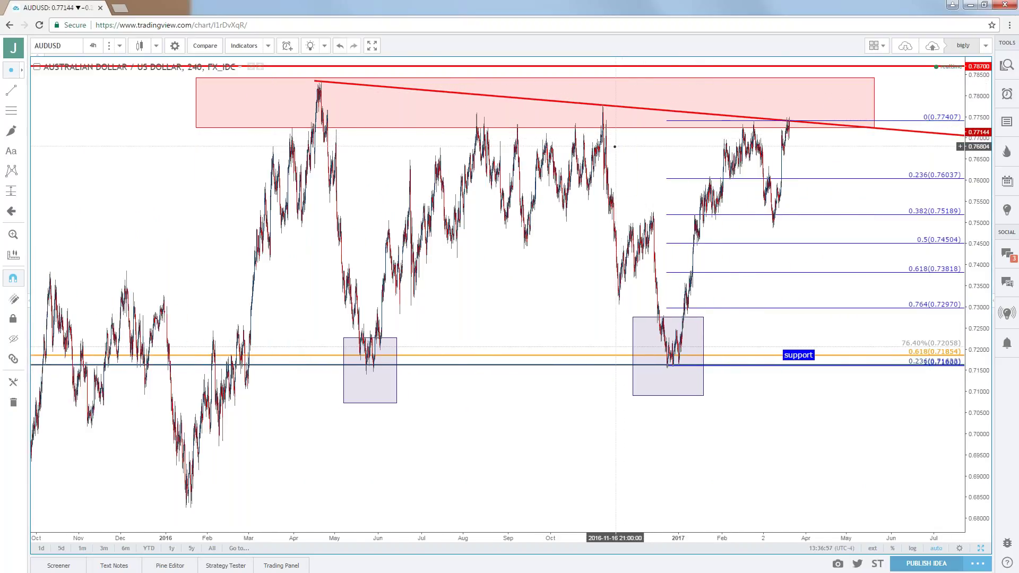
pyautogui.scroll(-2, 616, 146)
pyautogui.moveTo(616, 131); pyautogui.dragTo(579, 136)
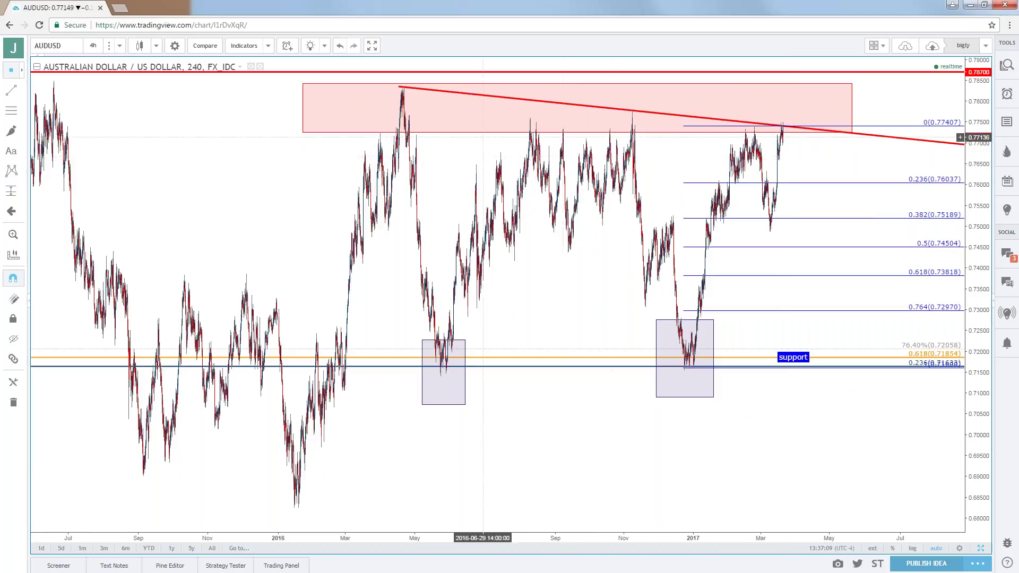
pyautogui.click(82, 49)
# - Load the FX_IDC AUDJPY 4-hour chart and bring up the DailyFX 'Short AUD/JPY at Market' article
pyautogui.write('AUDJPY')
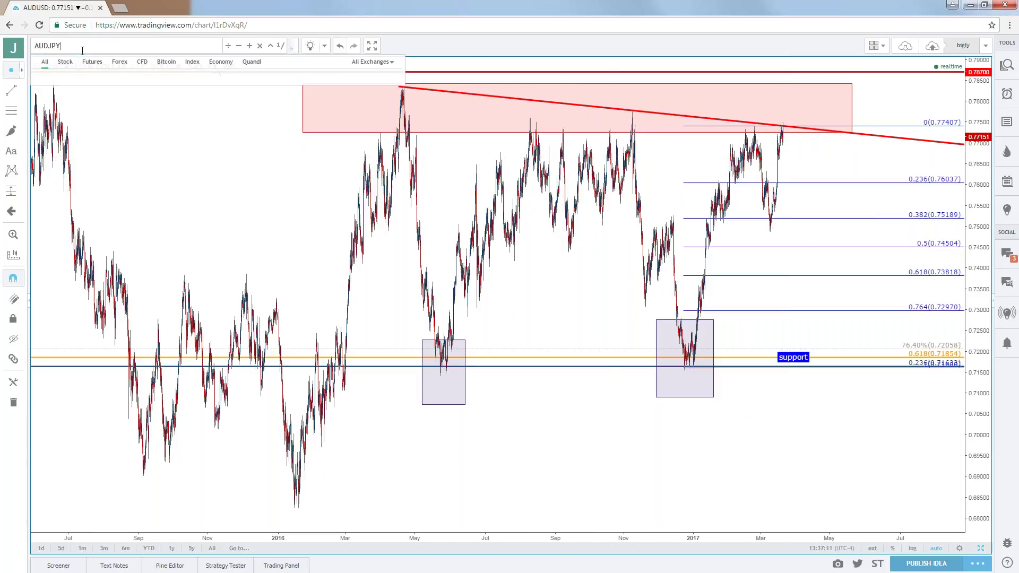
pyautogui.press('Down')
pyautogui.press('Down')
pyautogui.press('Down')
pyautogui.press('Return')
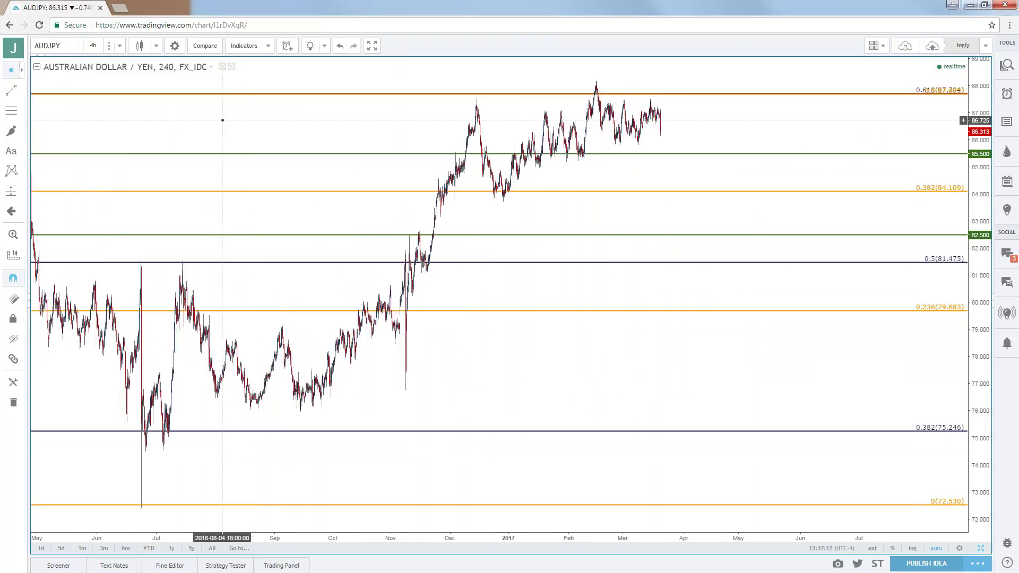
pyautogui.scroll(1, 287, 126)
pyautogui.moveTo(287, 125); pyautogui.dragTo(355, 116)
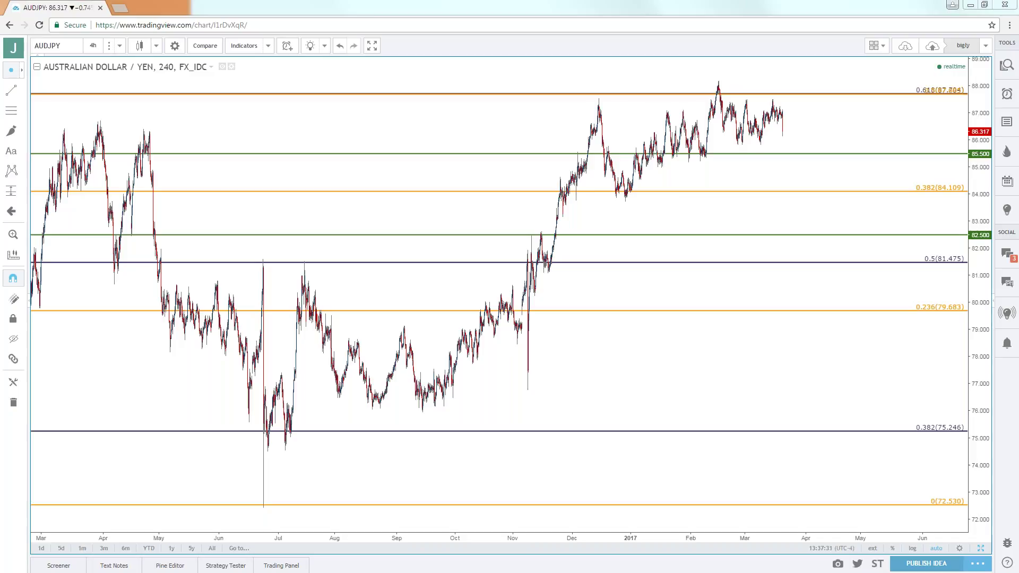
pyautogui.hotkey('alt', 'Tab')
pyautogui.scroll(-5, 393, 319)
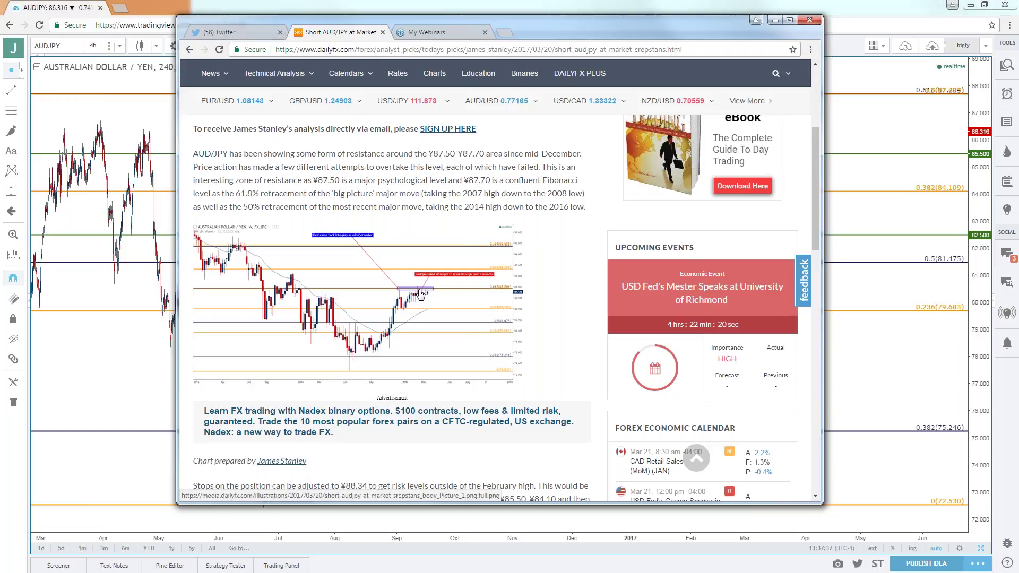
# - Minimize the DailyFX article window and refocus the TradingView AUDJPY chart
pyautogui.scroll(-4, 421, 295)
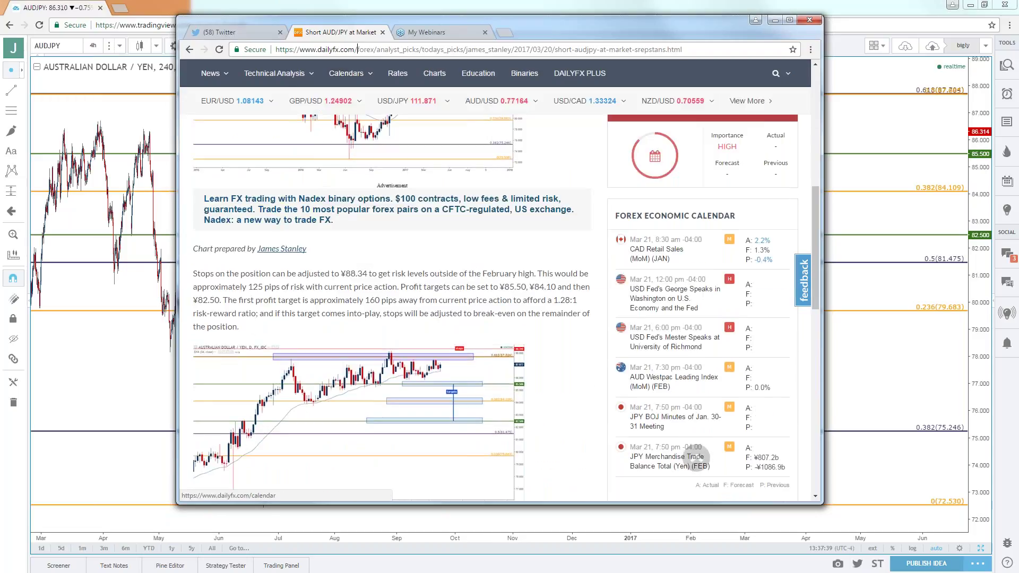
pyautogui.click(355, 53)
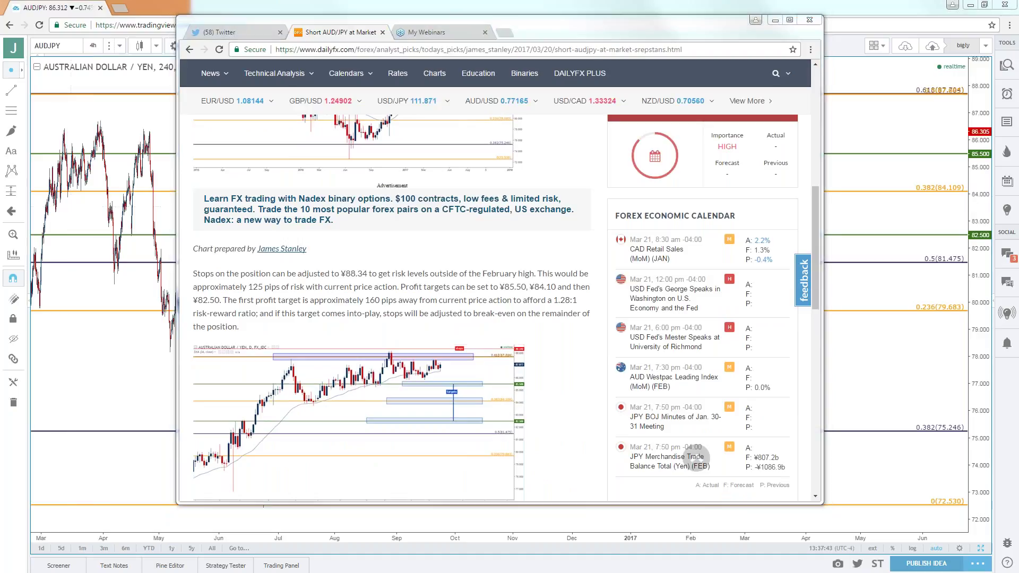
pyautogui.press('super+Down')
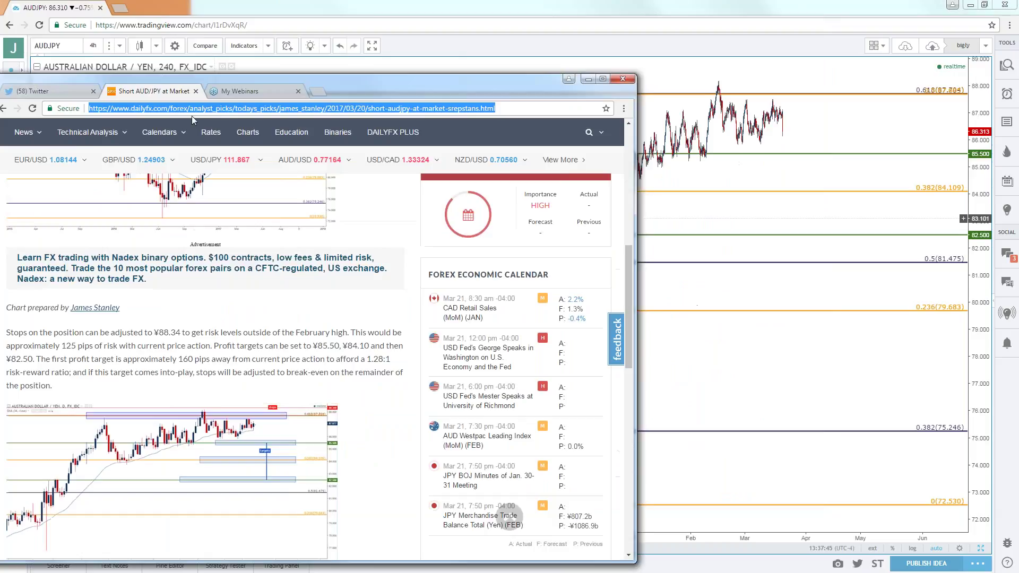
pyautogui.click(511, 125)
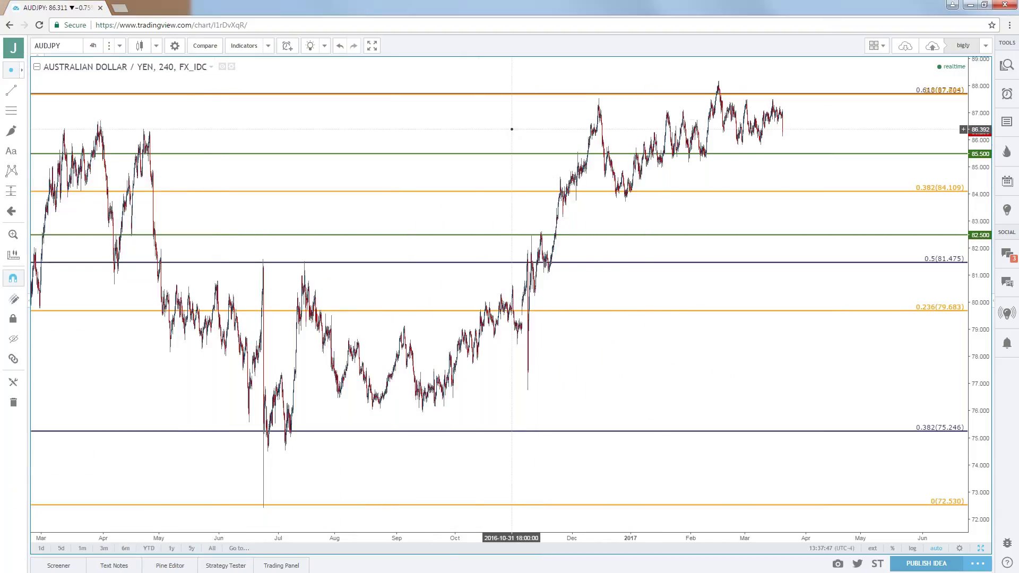
# - Switch AUDJPY to daily candles and zoom out to see both Fibonacci sets (107.870–55.080, 102.841–72.530)
pyautogui.click(120, 45)
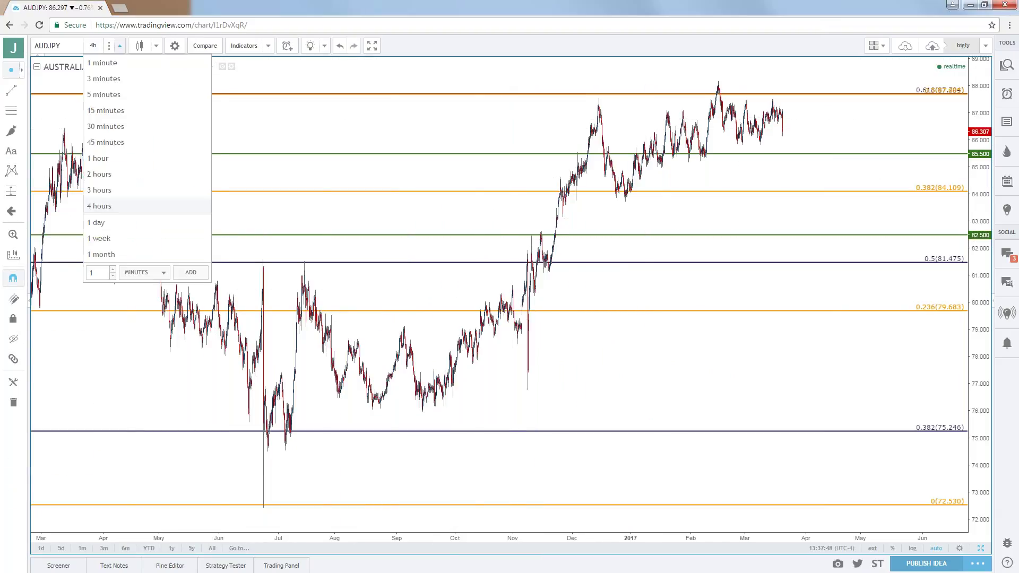
pyautogui.click(101, 227)
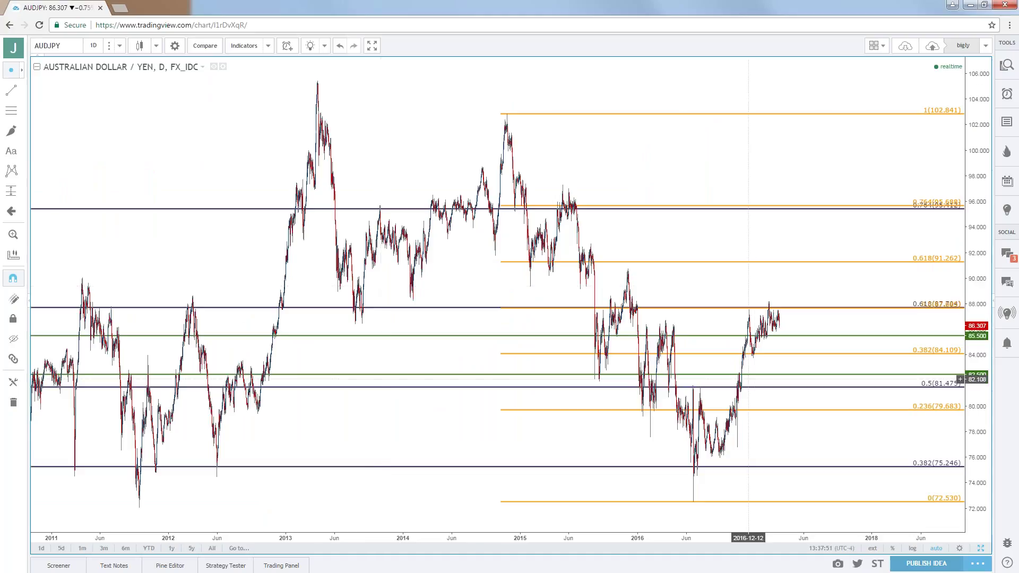
pyautogui.scroll(-3, 470, 301)
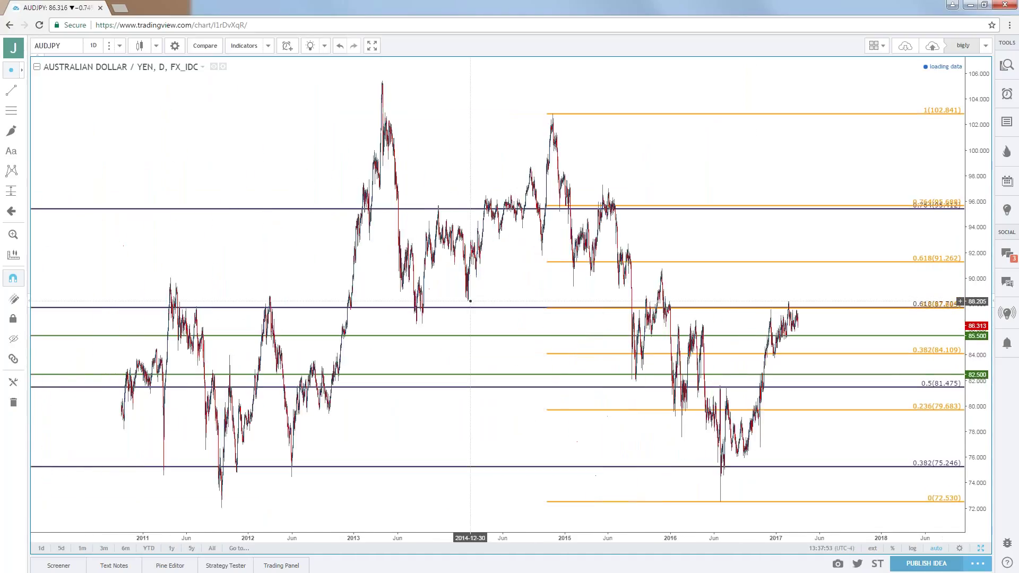
pyautogui.scroll(-2, 470, 301)
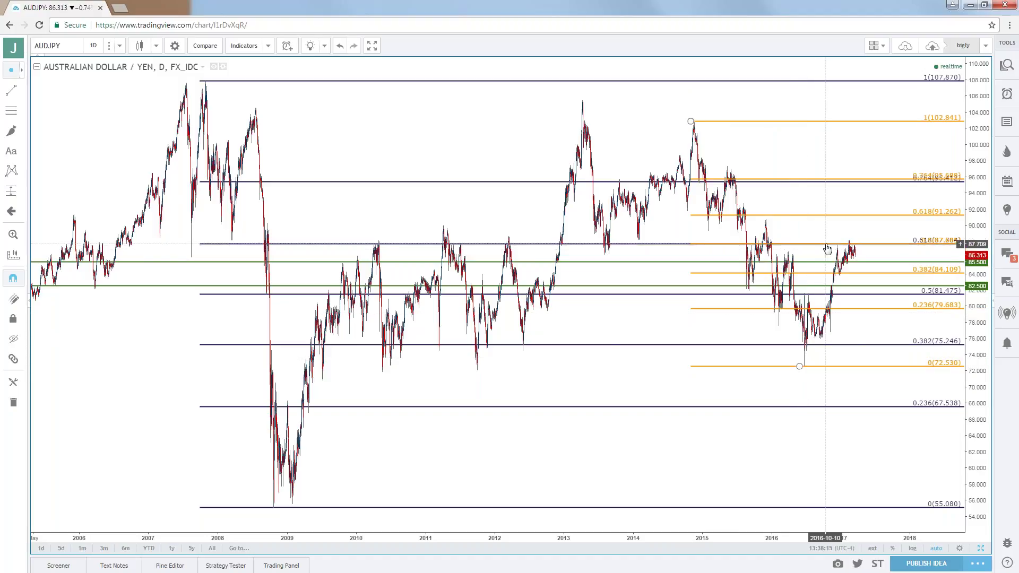
pyautogui.scroll(3, 827, 248)
pyautogui.scroll(-5, 789, 251)
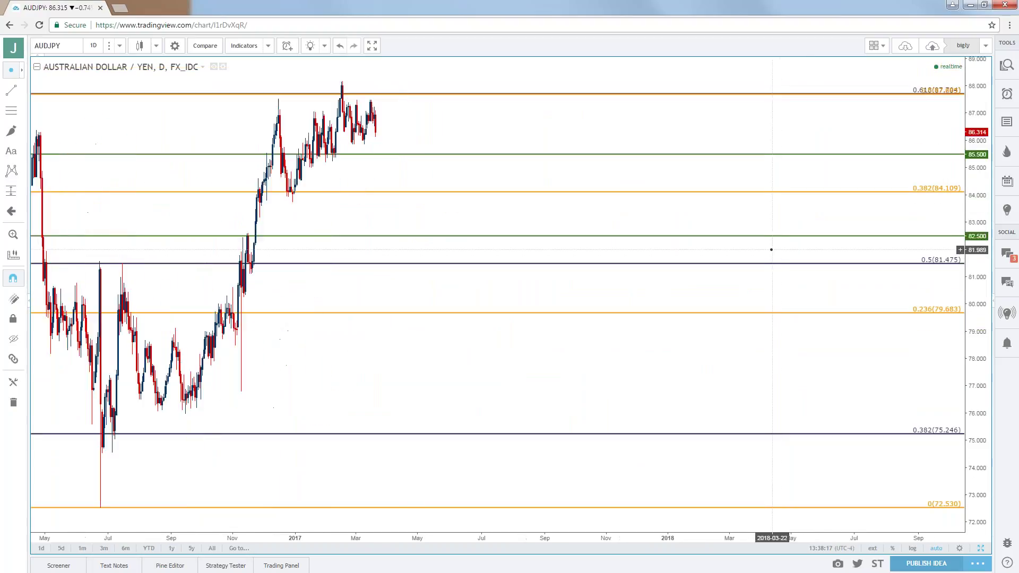
pyautogui.scroll(5, 659, 255)
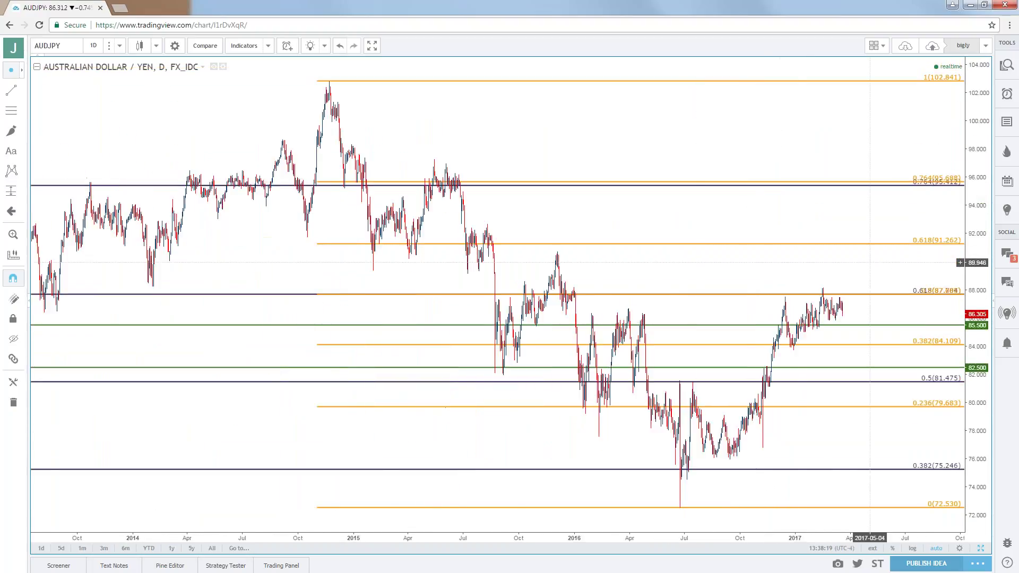
pyautogui.click(101, 48)
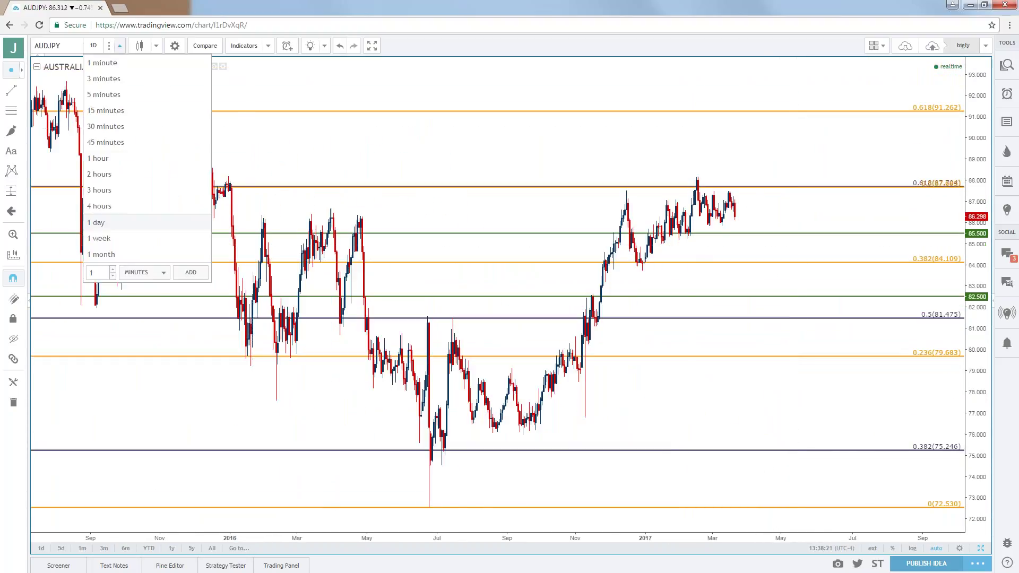
# - On 4-hour candles, draw a shaded 87.37–87.72 rectangle zone from the December high to late March
pyautogui.click(107, 202)
pyautogui.scroll(-4, 362, 268)
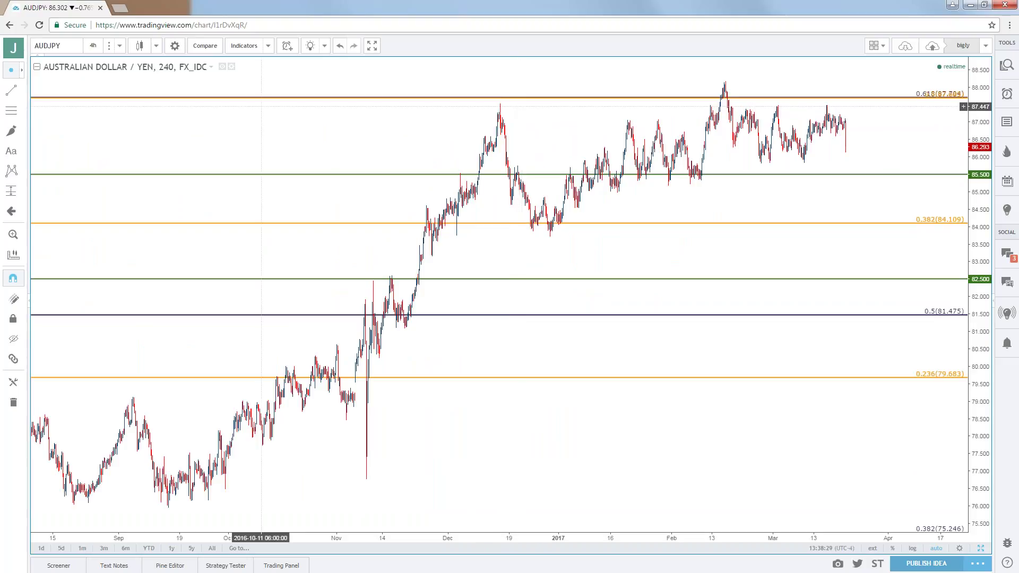
pyautogui.click(21, 130)
pyautogui.click(55, 152)
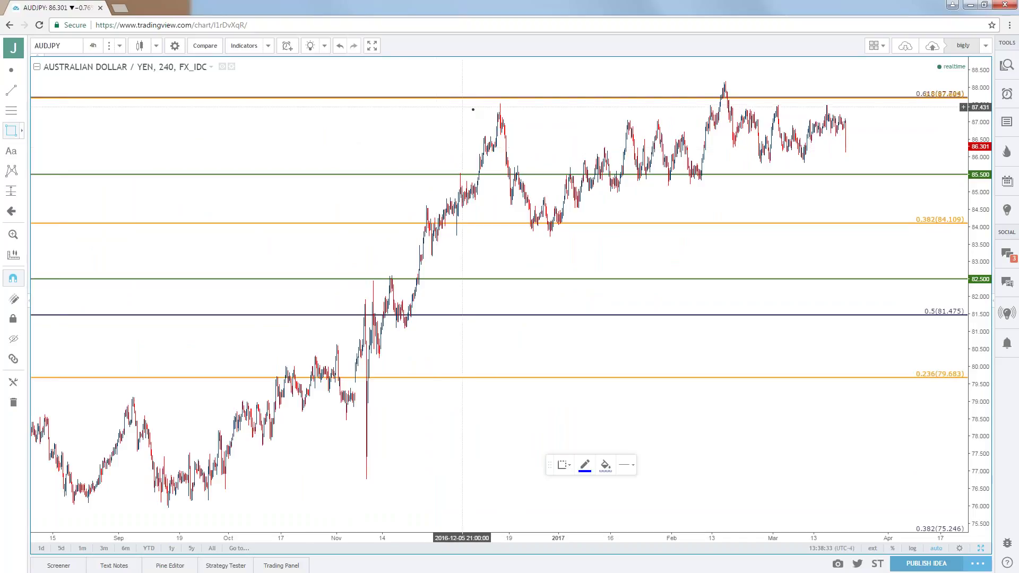
pyautogui.click(478, 109)
pyautogui.click(859, 97)
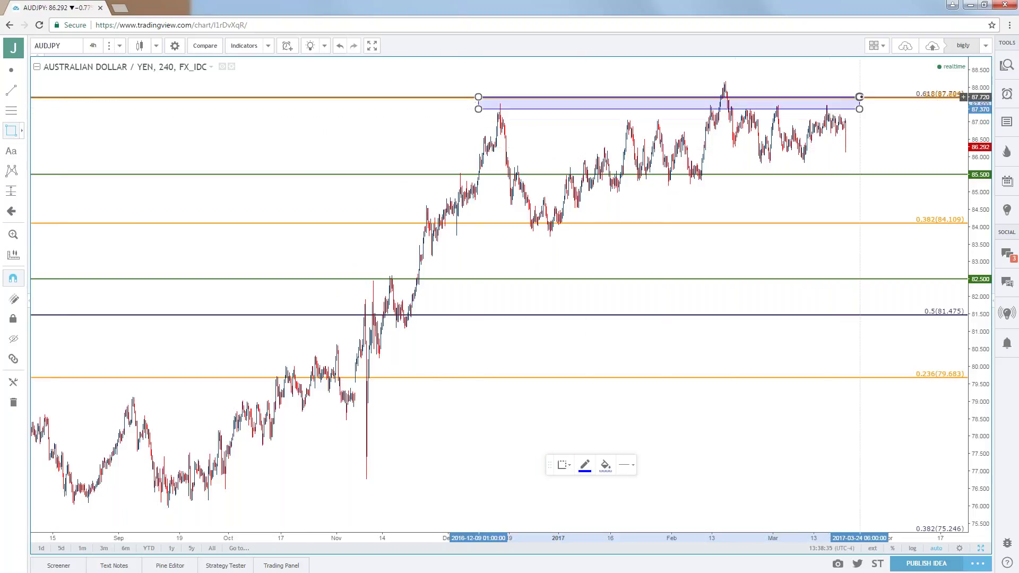
pyautogui.click(869, 95)
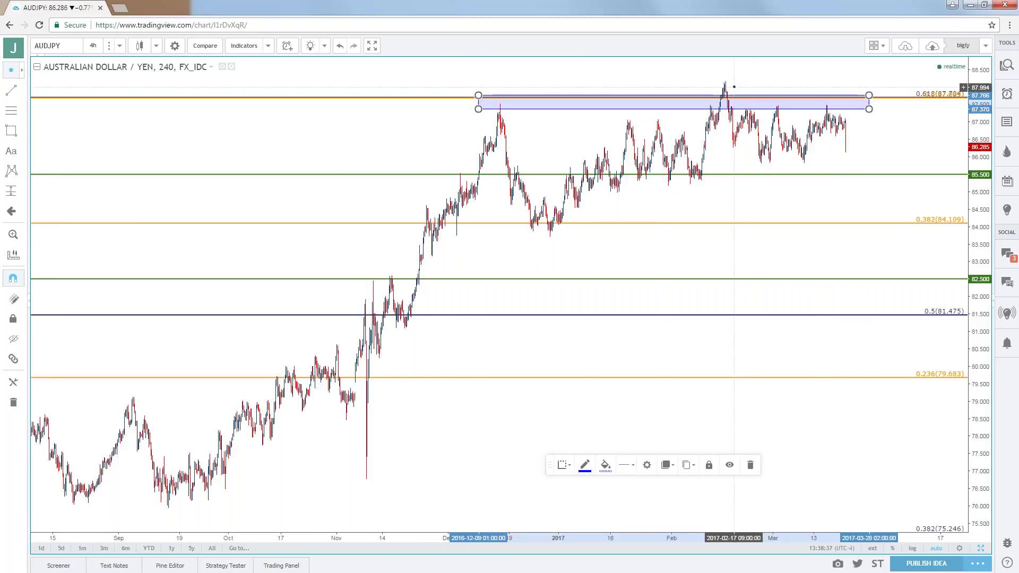
pyautogui.moveTo(869, 95); pyautogui.dragTo(876, 98)
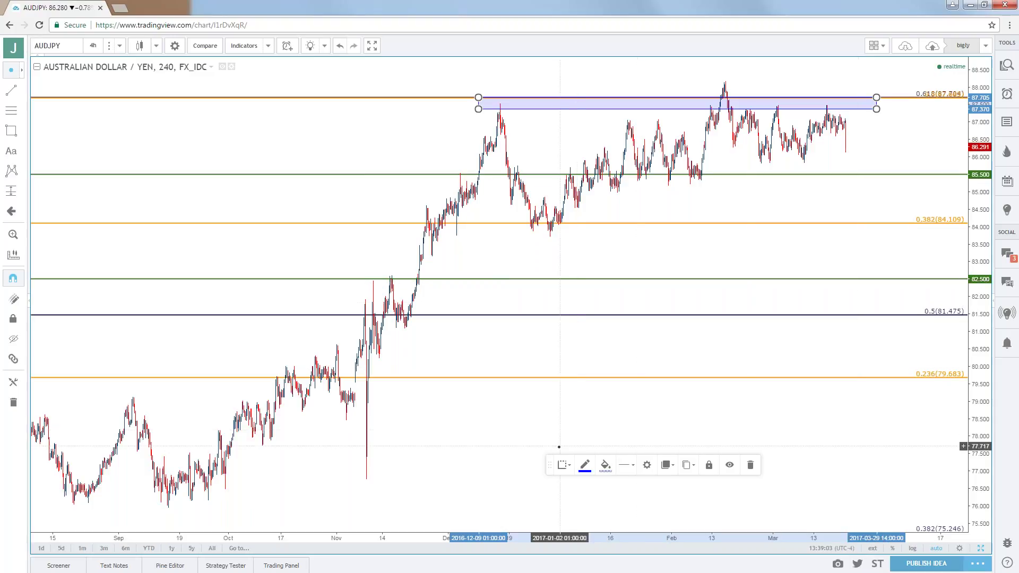
pyautogui.moveTo(550, 471); pyautogui.dragTo(555, 568)
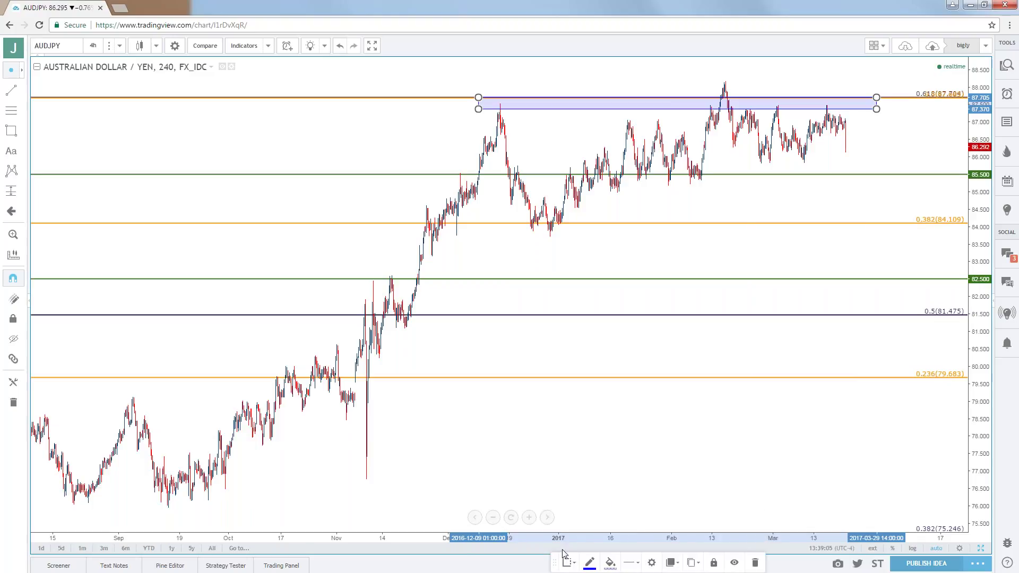
pyautogui.click(630, 364)
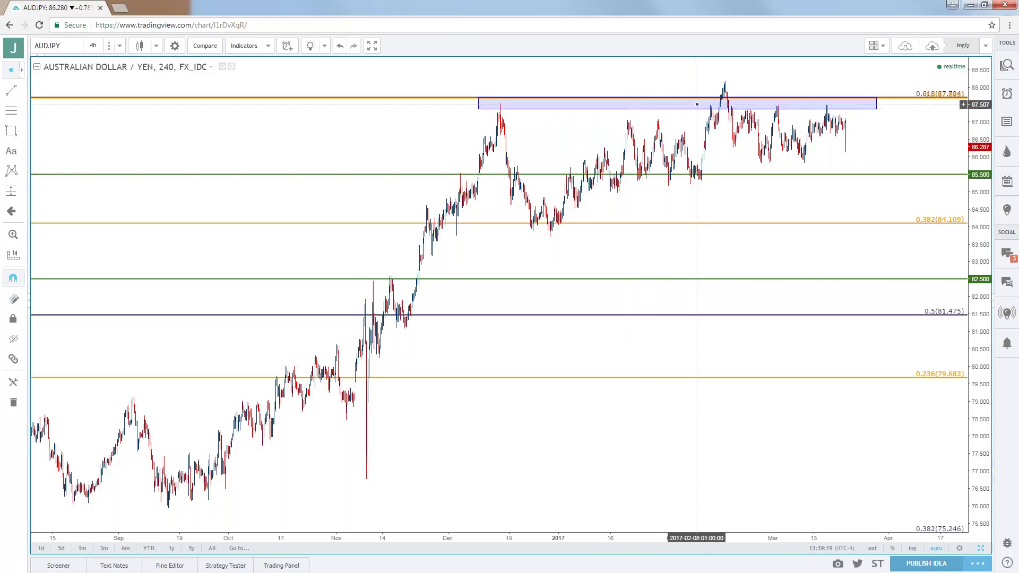
# - Draw a rising trendline from the late-December low through the February lows
pyautogui.scroll(-5, 699, 99)
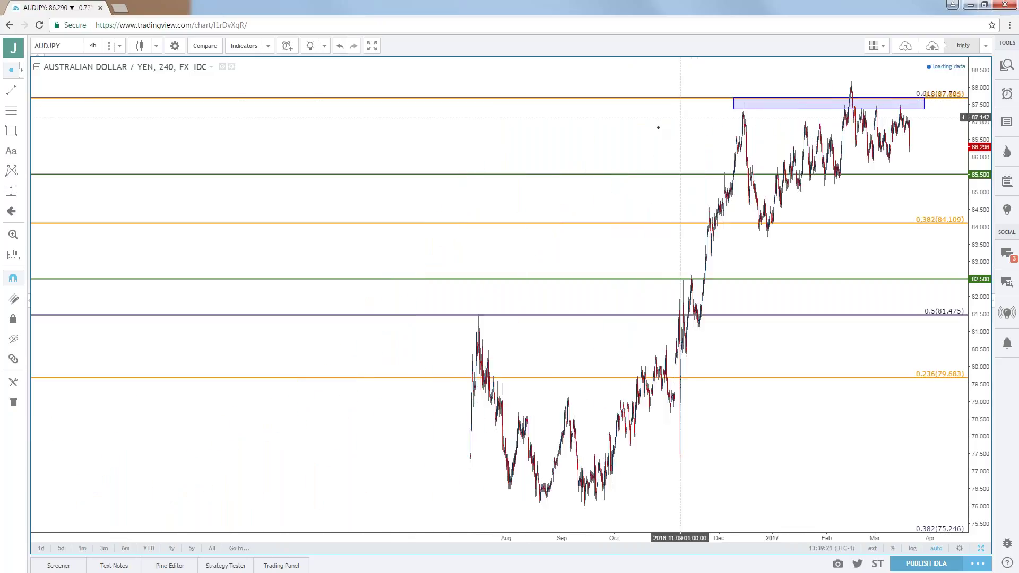
pyautogui.scroll(-3, 255, 158)
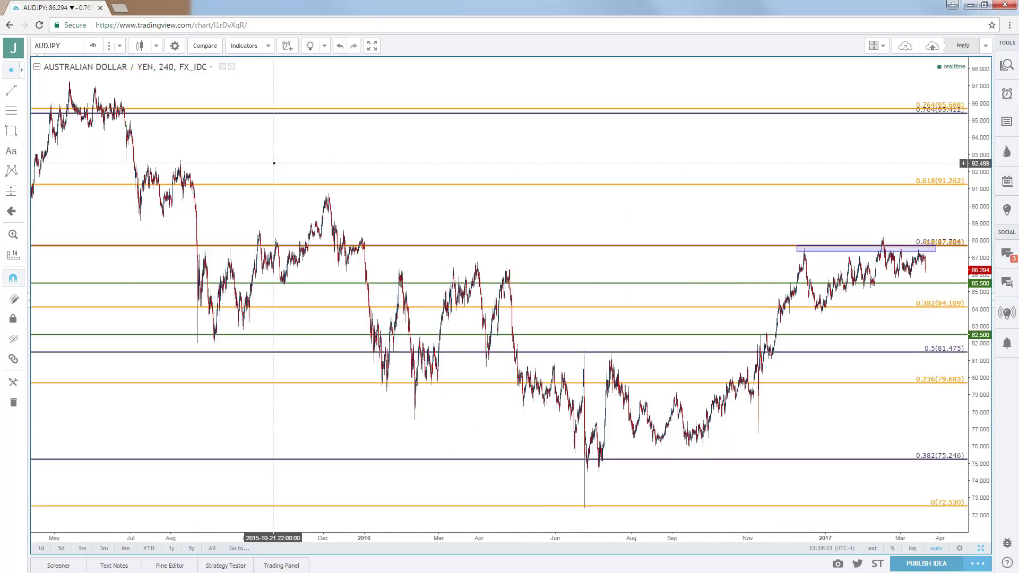
pyautogui.scroll(5, 668, 228)
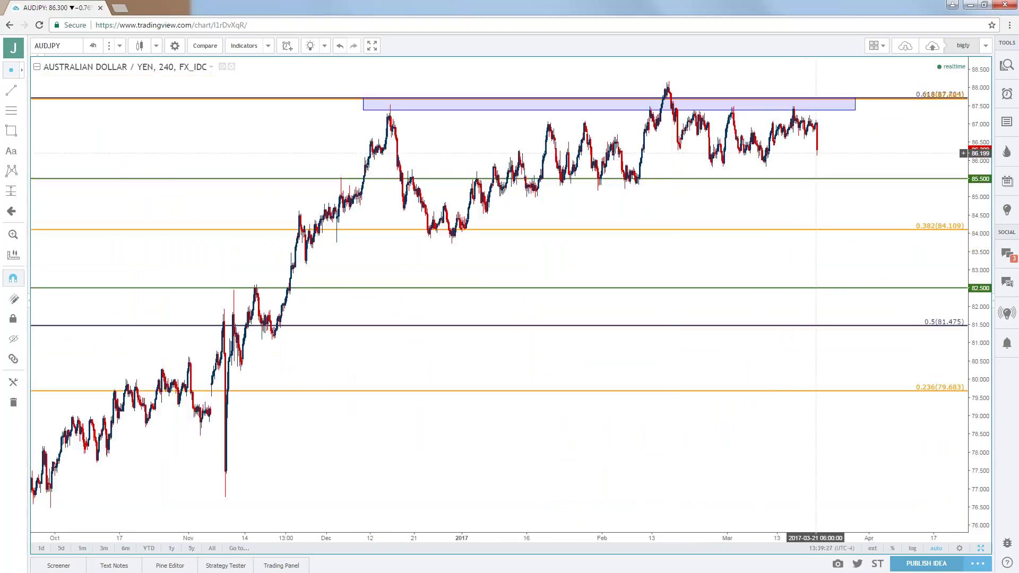
pyautogui.click(13, 91)
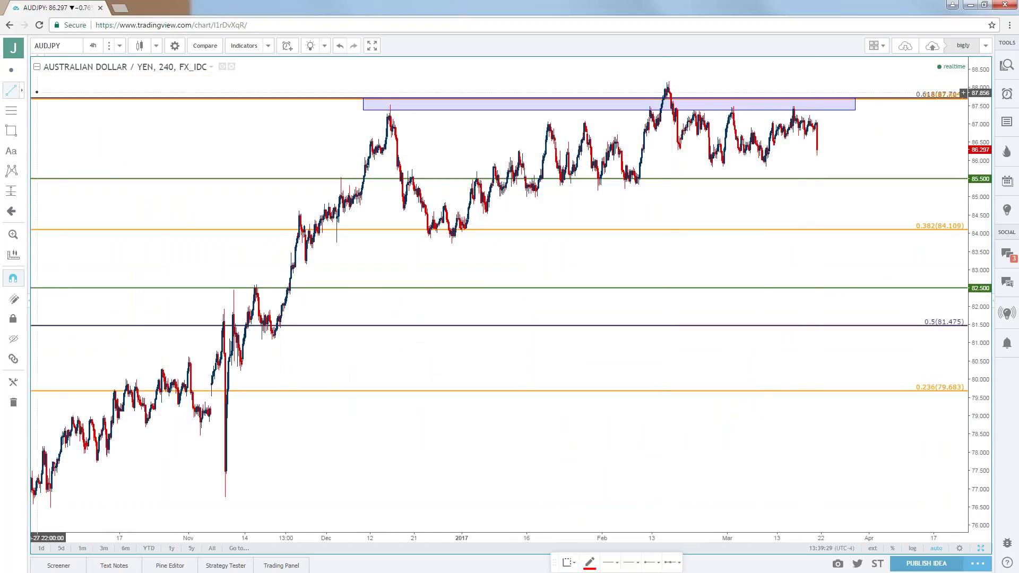
pyautogui.click(22, 90)
pyautogui.click(53, 89)
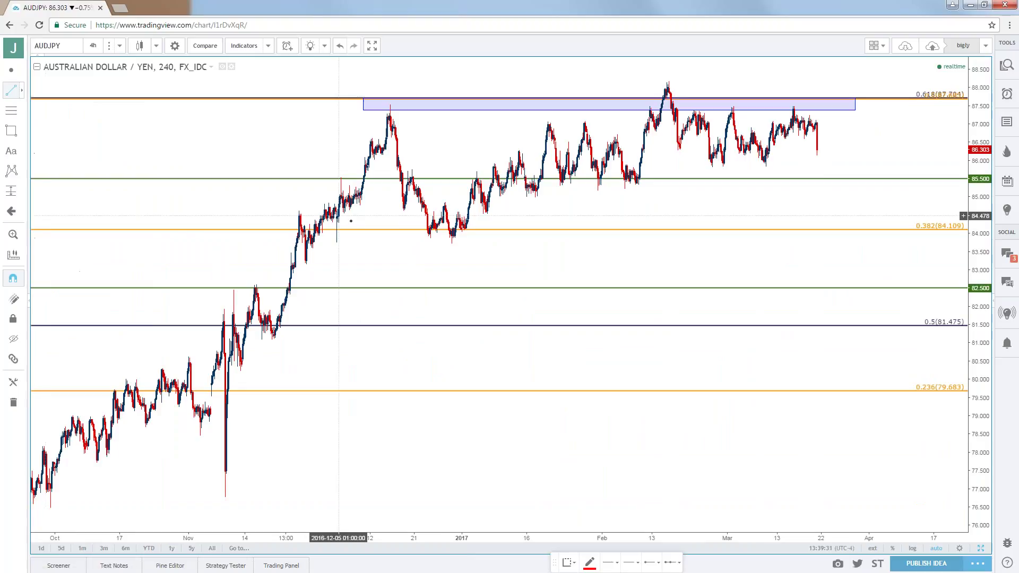
pyautogui.click(451, 243)
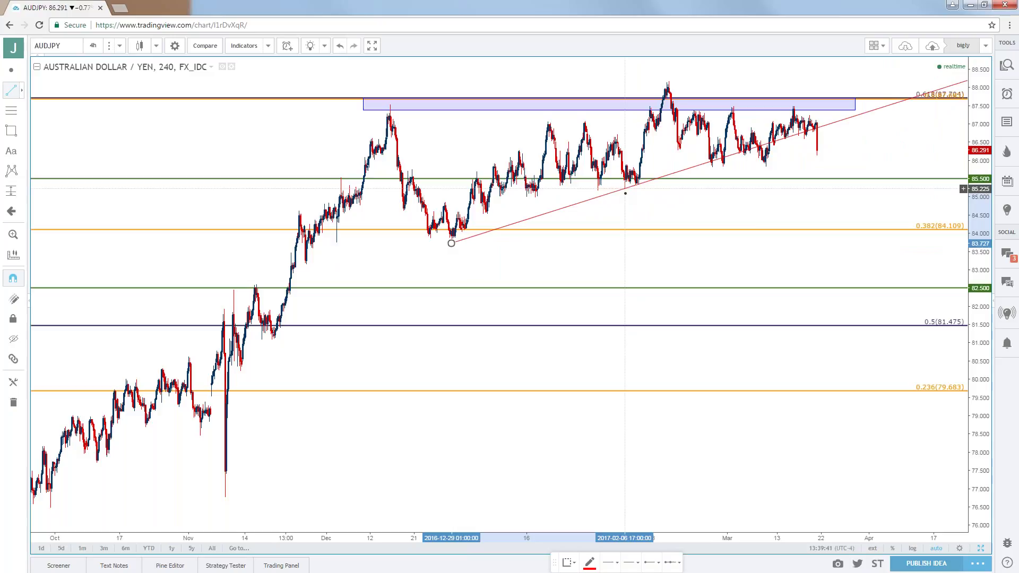
pyautogui.click(625, 192)
pyautogui.click(625, 207)
pyautogui.scroll(-2, 646, 220)
pyautogui.scroll(4, 647, 220)
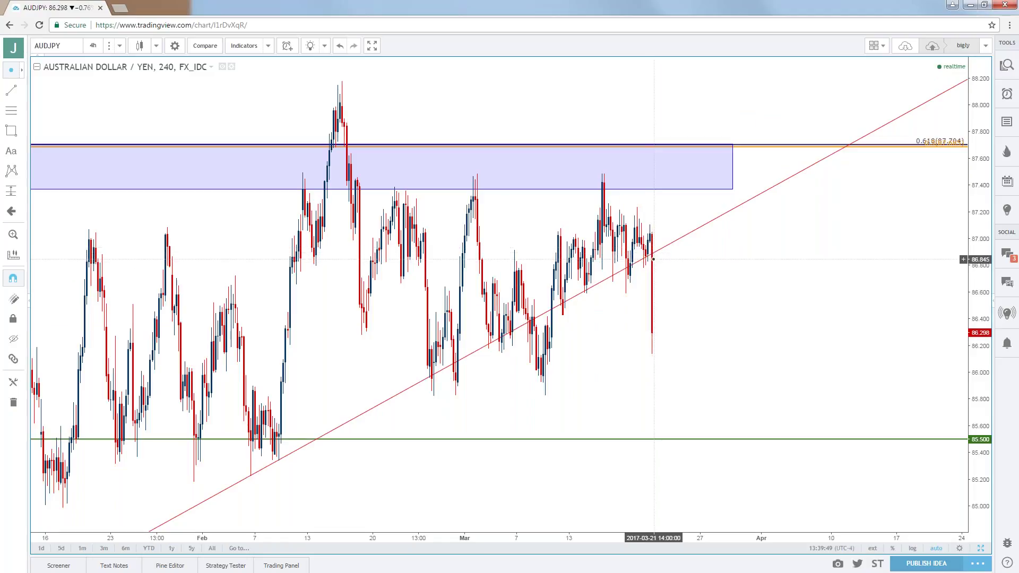
# - Switch the AUDJPY chart to 1-hour candles
pyautogui.click(93, 46)
pyautogui.click(98, 160)
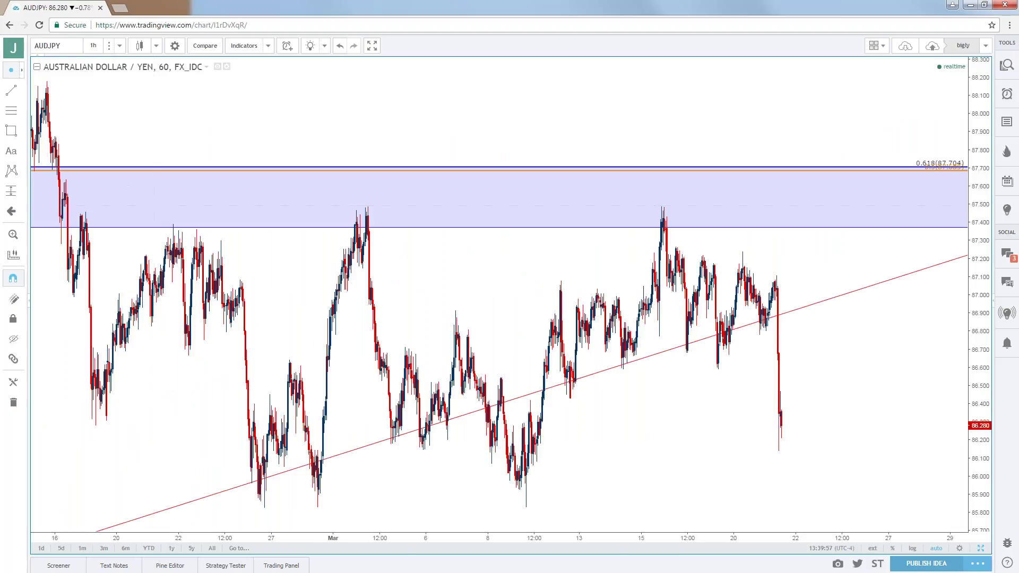
pyautogui.click(62, 50)
# - Load the FX_IDC USDCHF hourly chart and zoom to its rising channel
pyautogui.write('USDCHF')
pyautogui.press('Down')
pyautogui.press('Down')
pyautogui.press('Down')
pyautogui.press('Return')
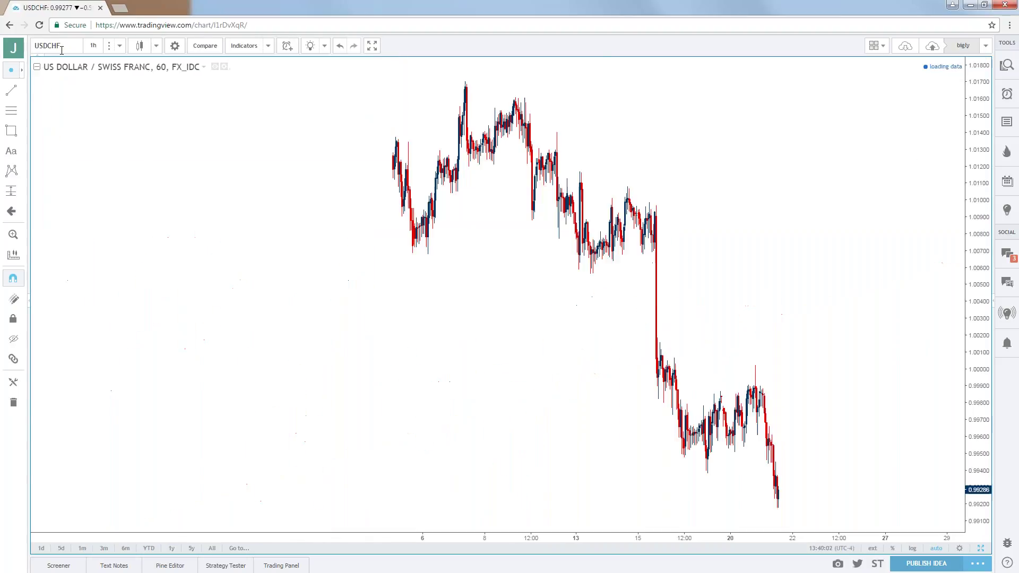
pyautogui.scroll(-5, 335, 195)
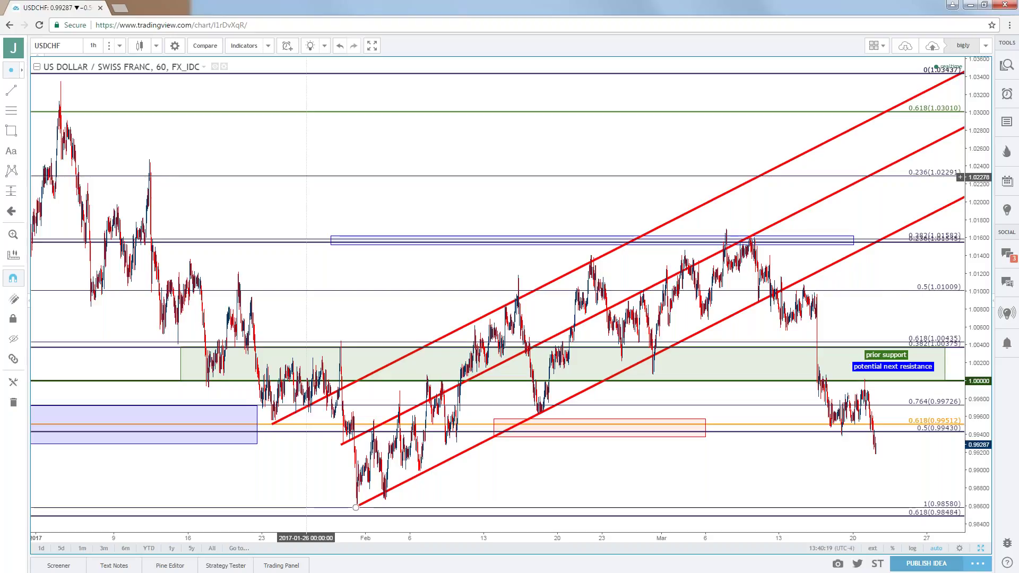
pyautogui.scroll(3, 306, 178)
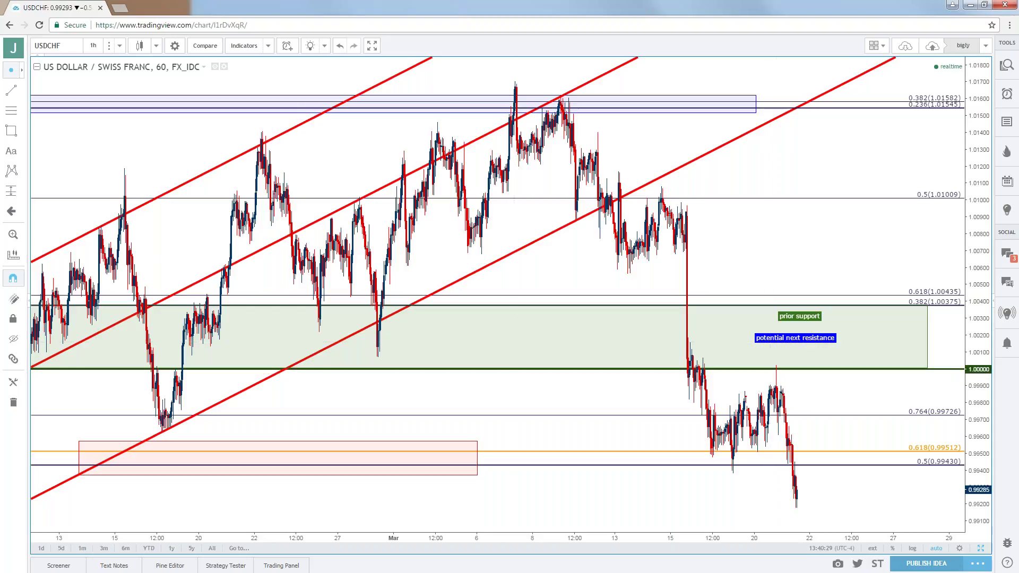
# - Inspect the 1.00000 parity level and the green prior support zone's upper price
pyautogui.click(777, 370)
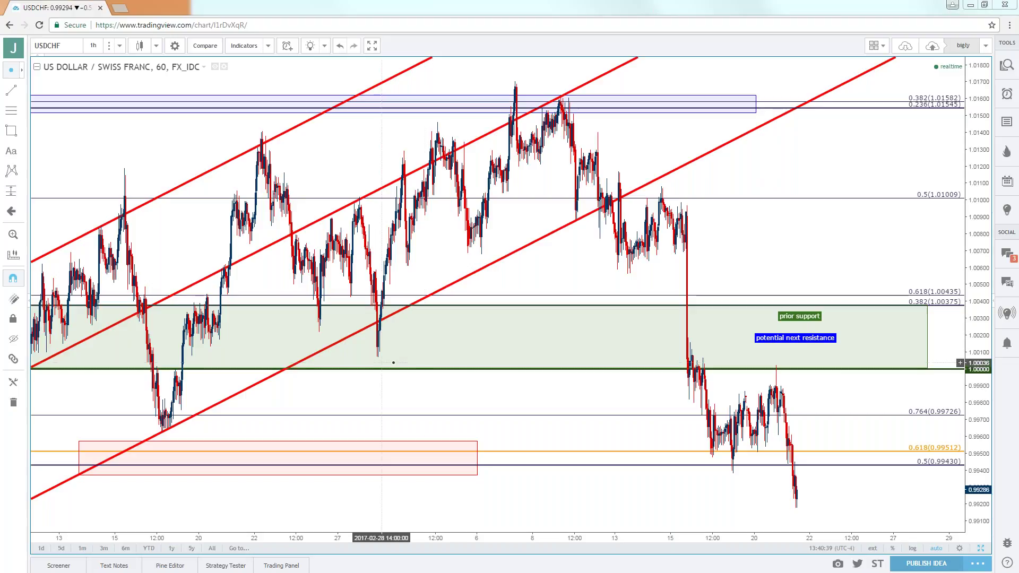
pyautogui.scroll(-5, 482, 382)
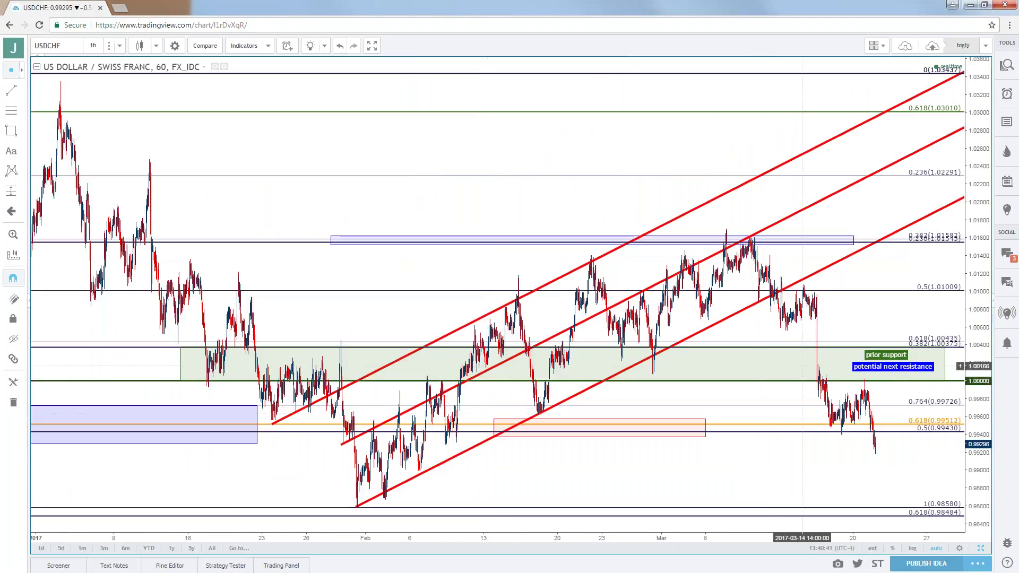
pyautogui.click(819, 347)
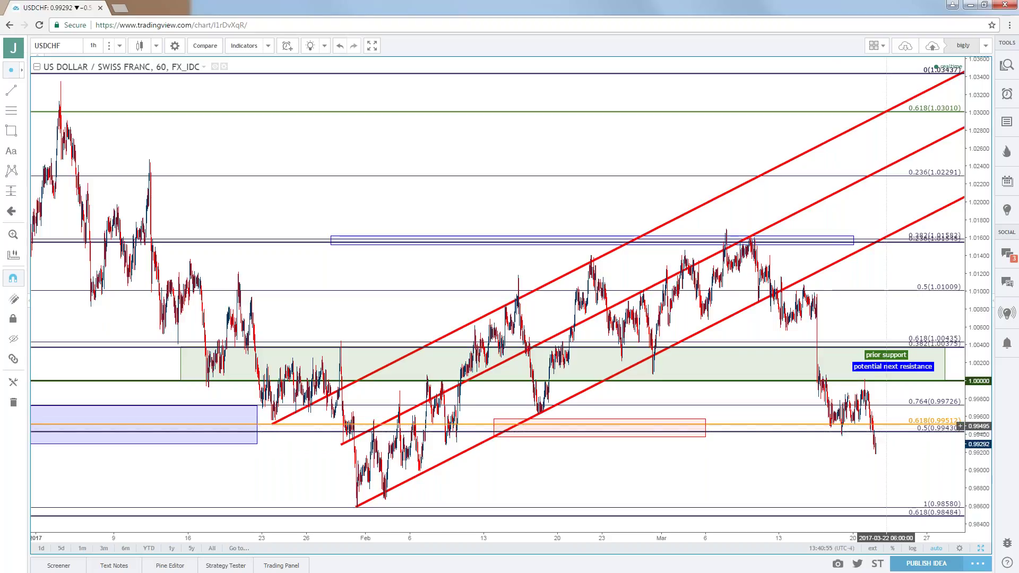
# - Review USDCHF on daily, then monthly candles
pyautogui.click(94, 46)
pyautogui.click(111, 222)
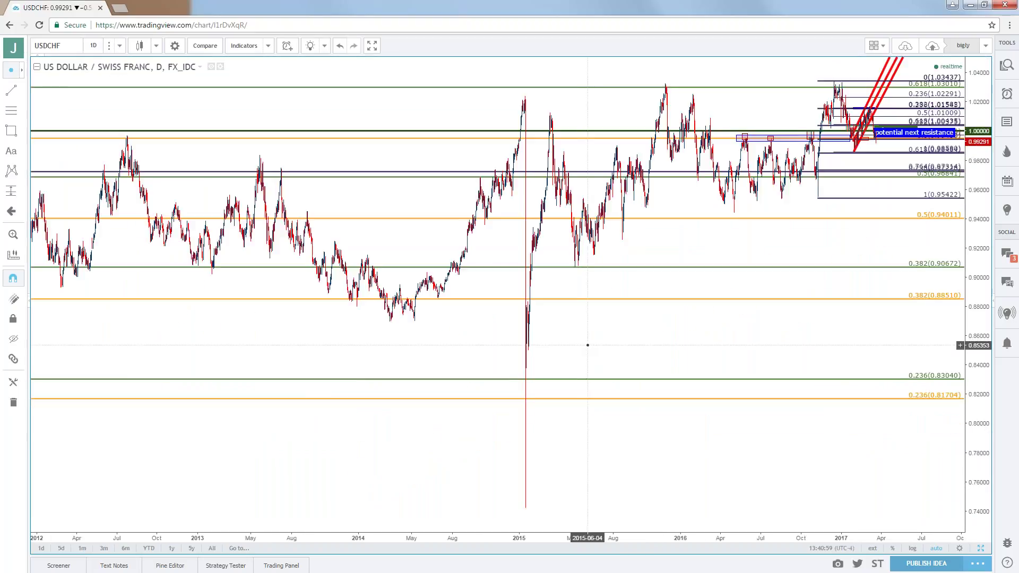
pyautogui.click(93, 45)
pyautogui.click(102, 254)
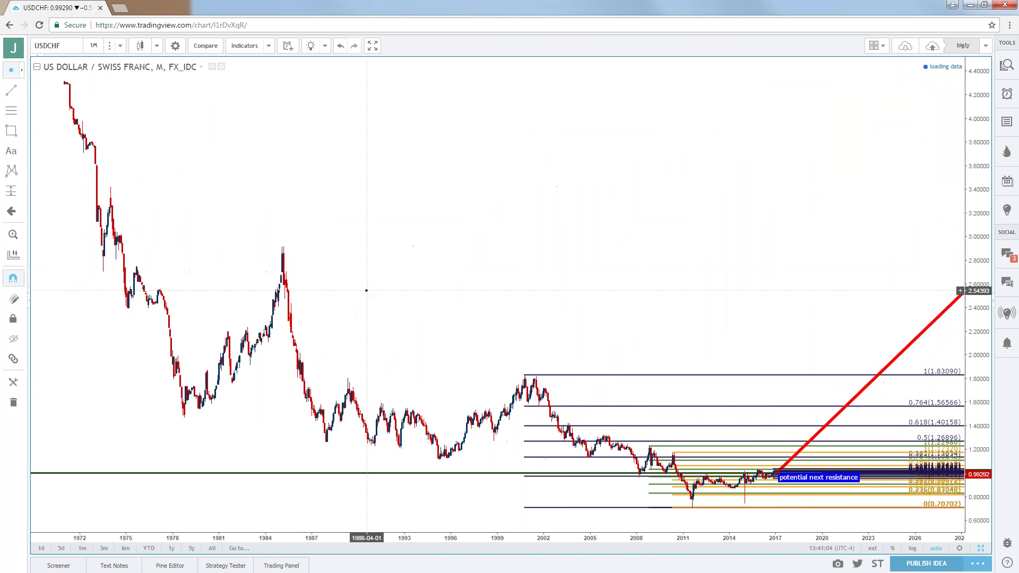
pyautogui.scroll(5, 366, 291)
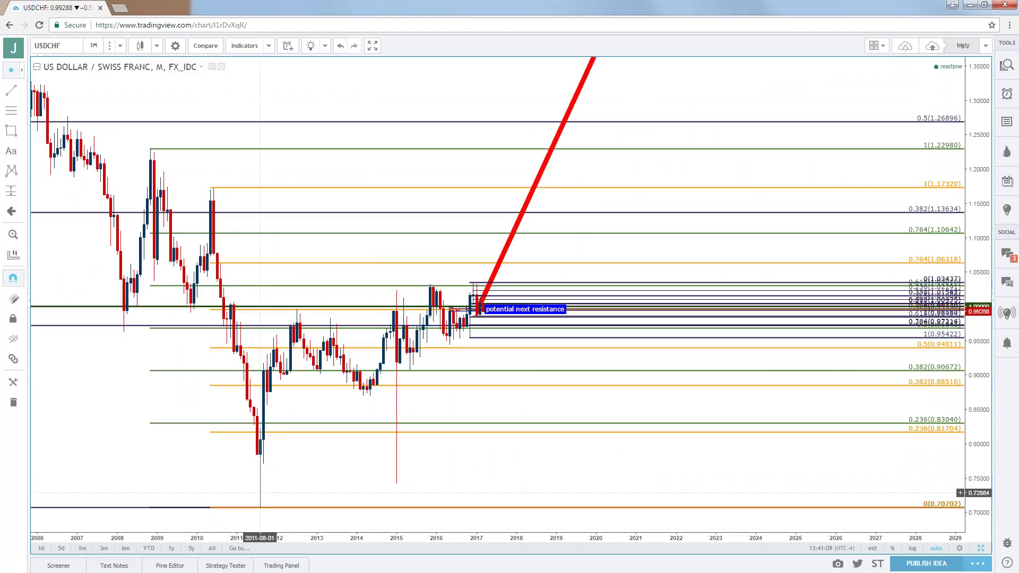
# - Switch USDCHF to 1-hour, then back to daily candles, zooming out
pyautogui.click(93, 46)
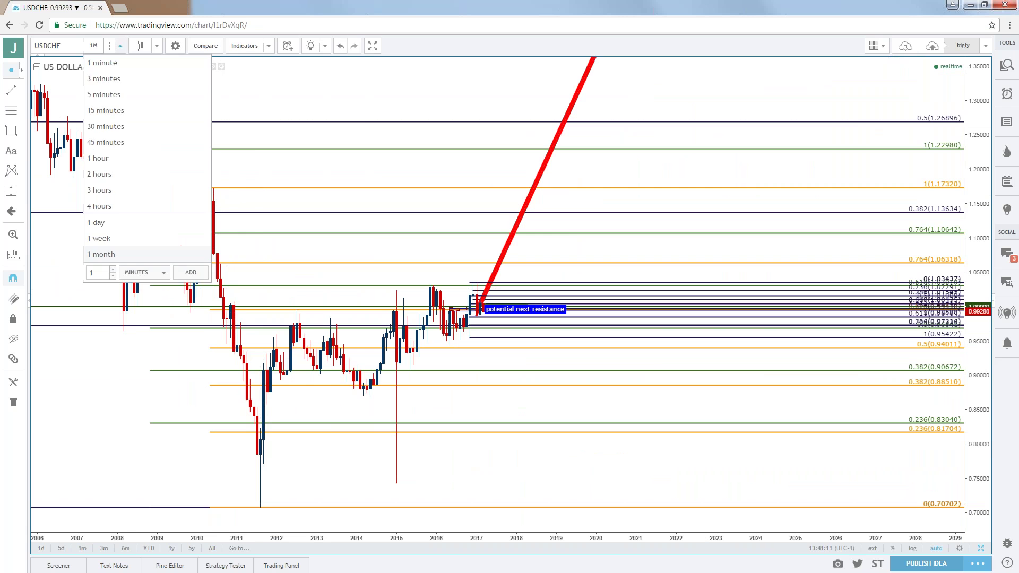
pyautogui.click(106, 158)
pyautogui.scroll(-4, 310, 224)
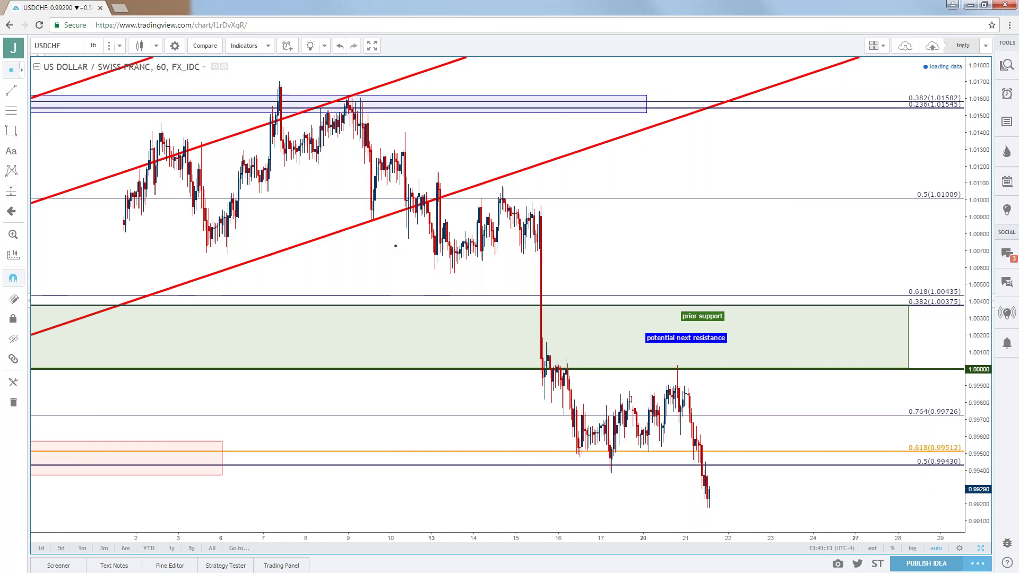
pyautogui.scroll(-2, 395, 245)
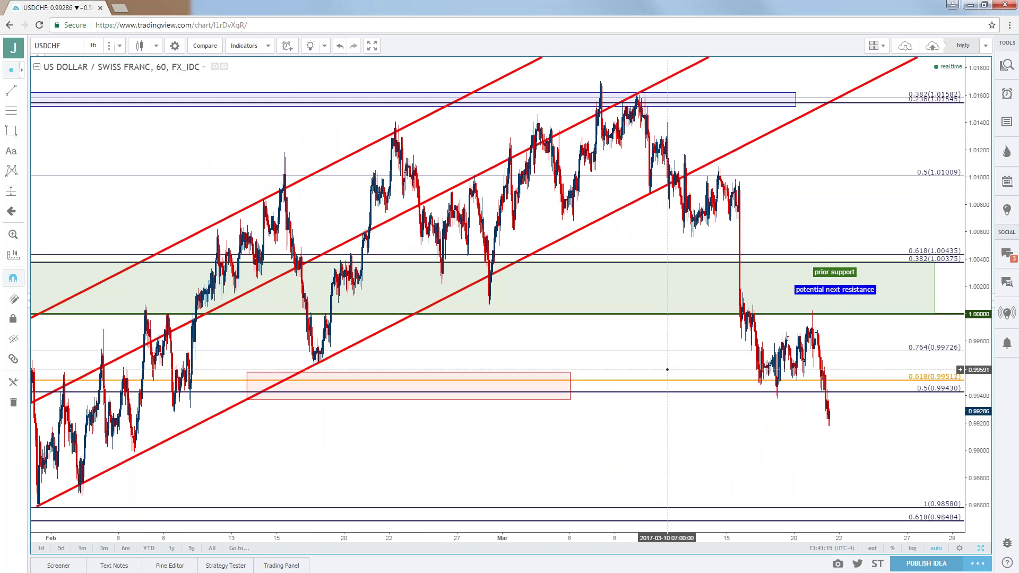
pyautogui.click(93, 46)
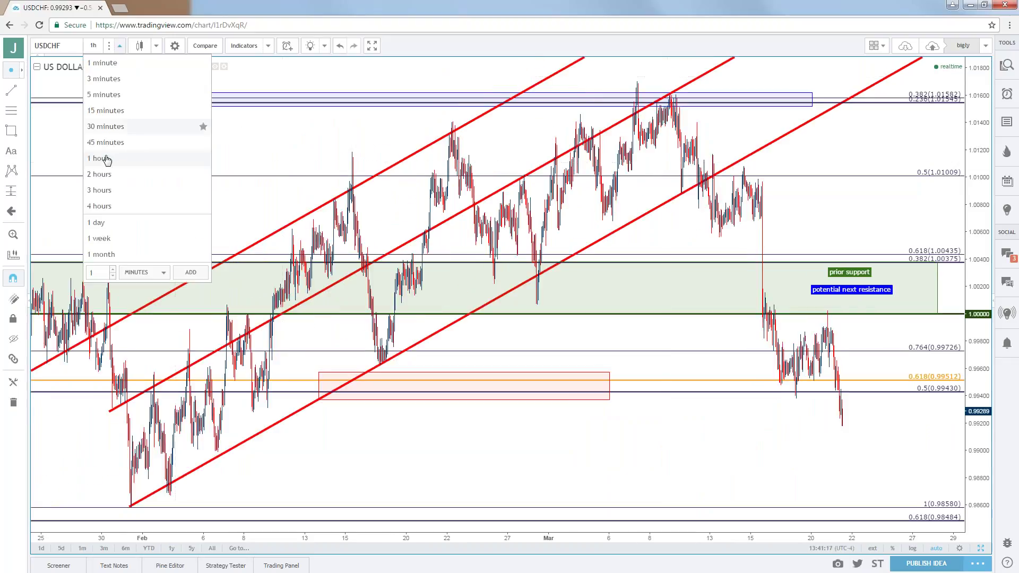
pyautogui.click(100, 222)
pyautogui.scroll(-3, 295, 253)
pyautogui.scroll(-3, 297, 254)
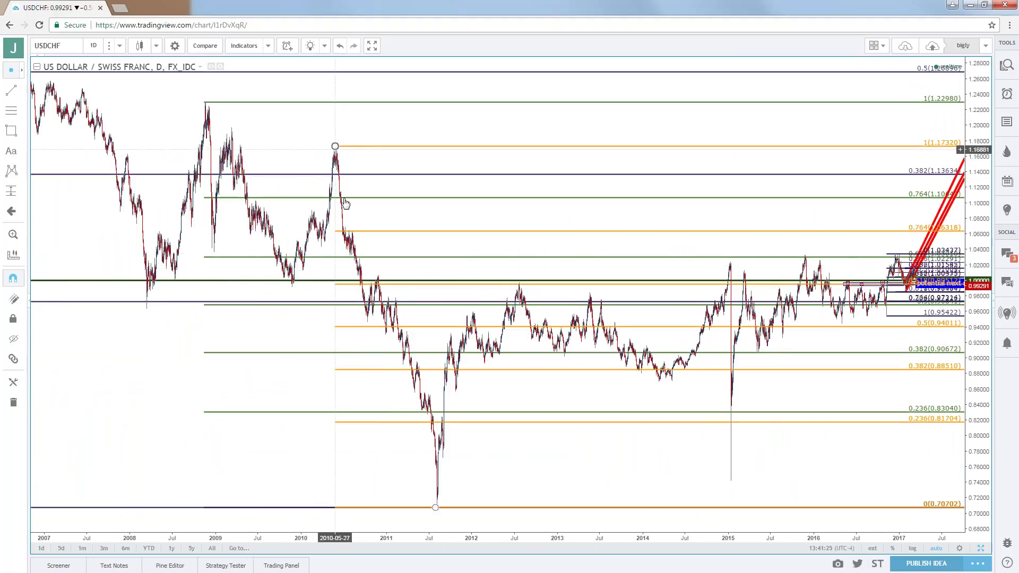
# - Select the orange Fibonacci retracement, then delete the small red February–March box
pyautogui.click(458, 285)
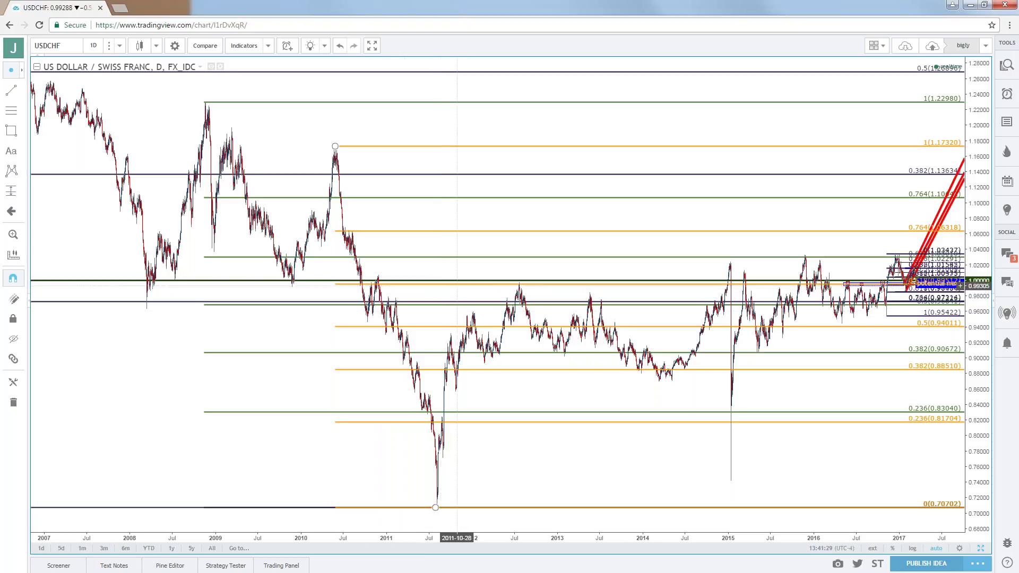
pyautogui.scroll(6, 457, 285)
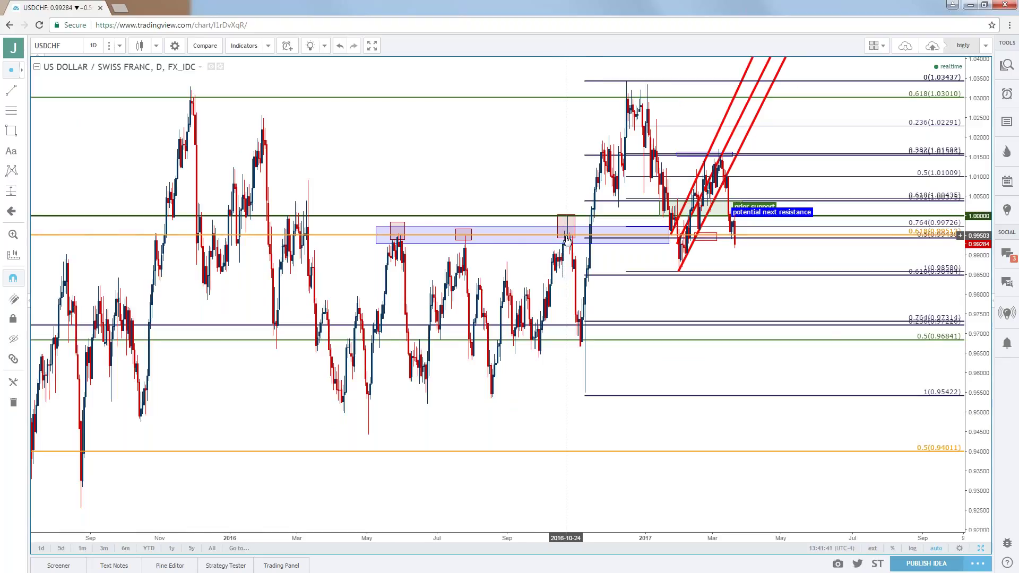
pyautogui.scroll(3, 567, 240)
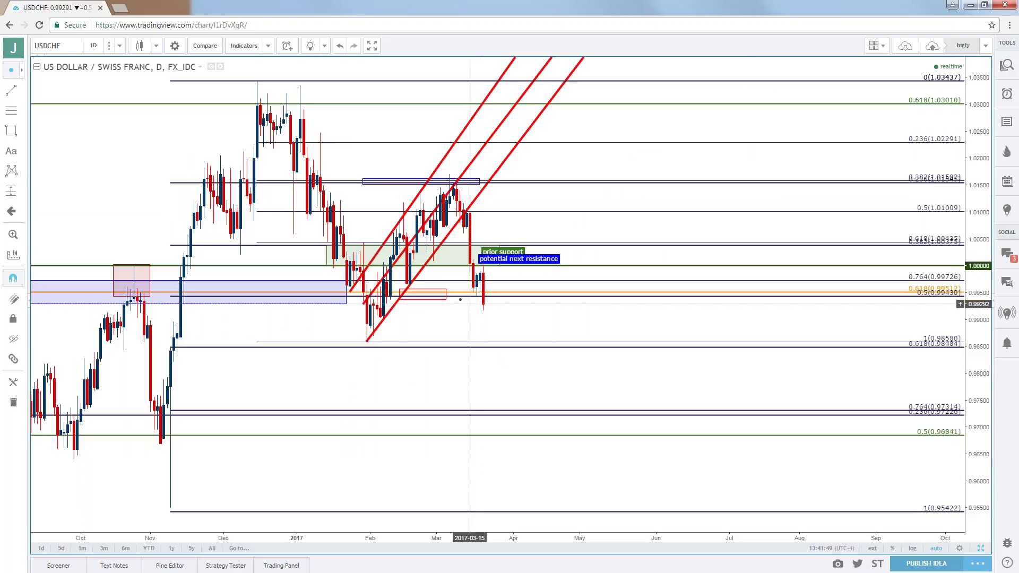
pyautogui.click(445, 294)
pyautogui.press('Delete')
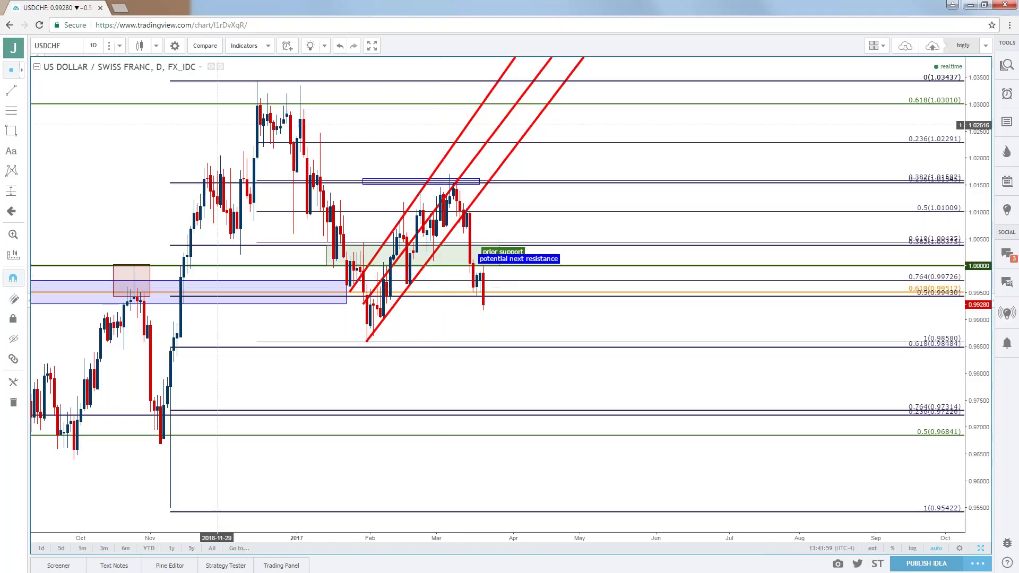
pyautogui.click(119, 46)
# - Switch USDCHF to 4-hour candles and pan back to earlier February candles
pyautogui.click(106, 206)
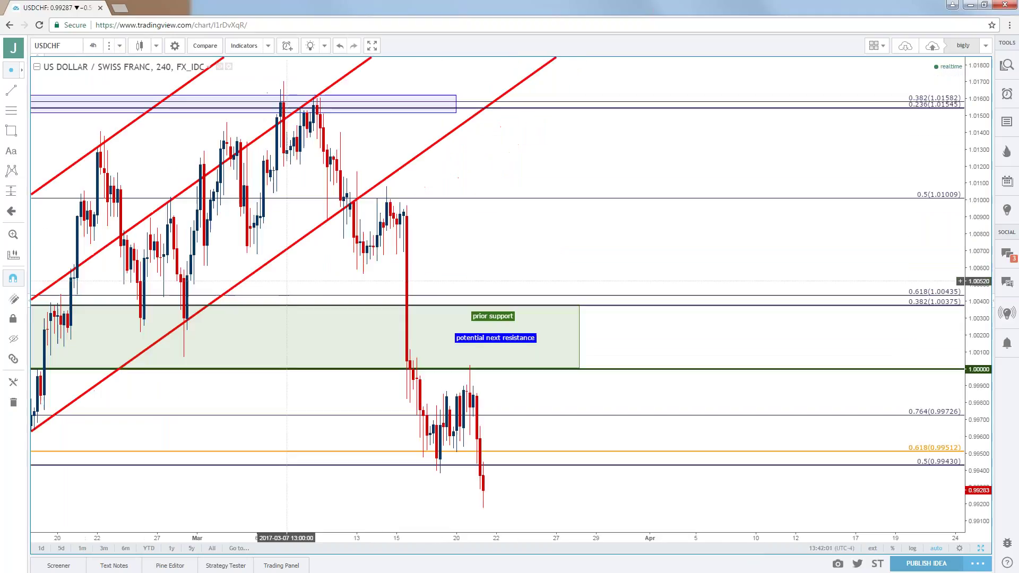
pyautogui.click(471, 370)
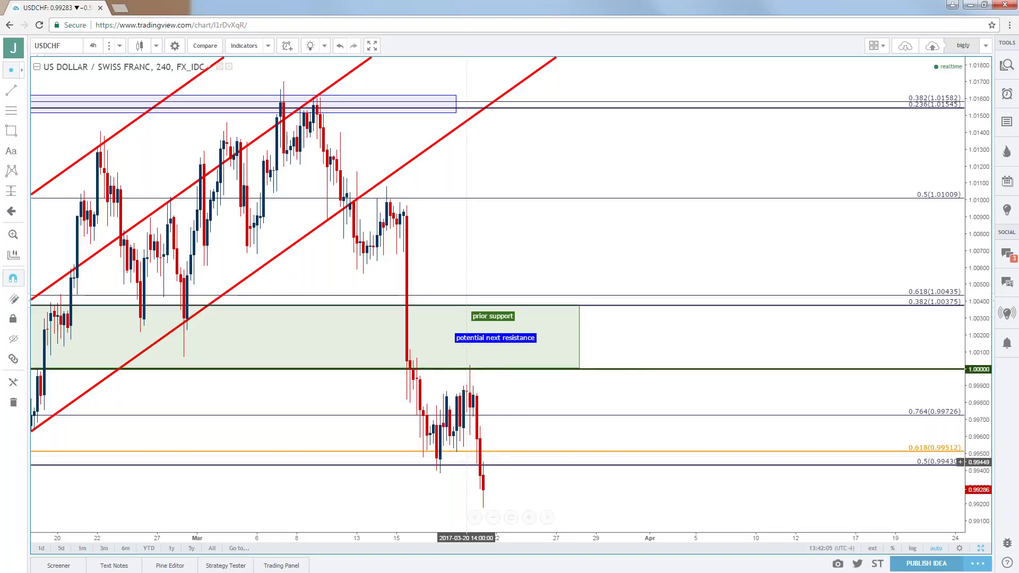
pyautogui.click(478, 467)
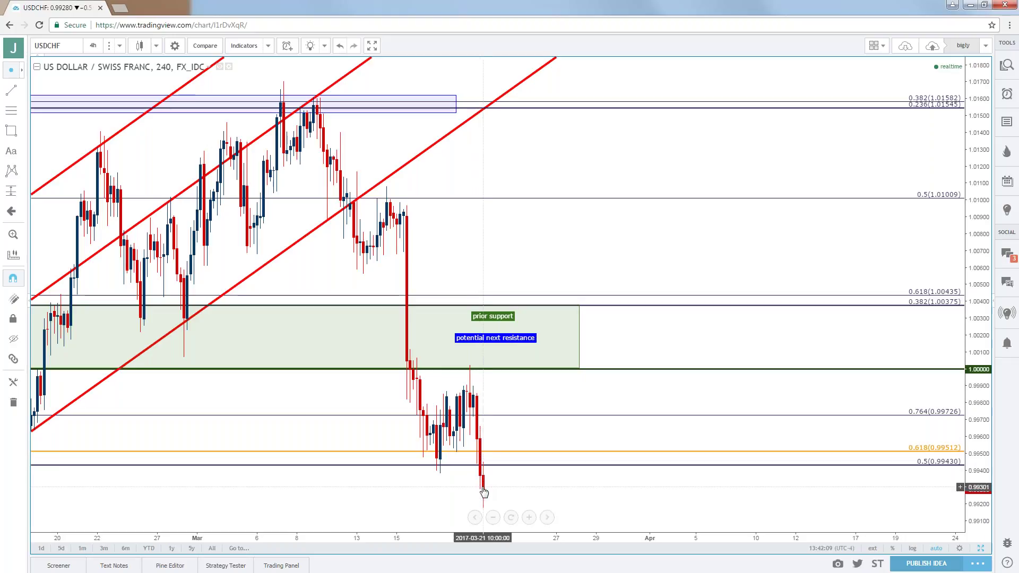
pyautogui.moveTo(484, 489); pyautogui.dragTo(710, 506)
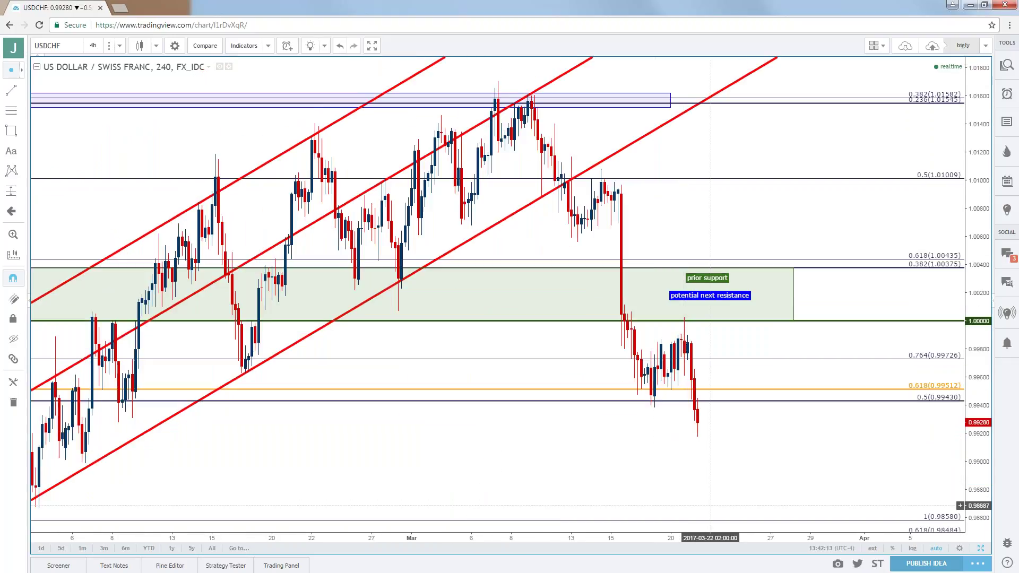
# - Review USDCHF on 1-hour candles, zooming and panning across earlier bars
pyautogui.click(93, 45)
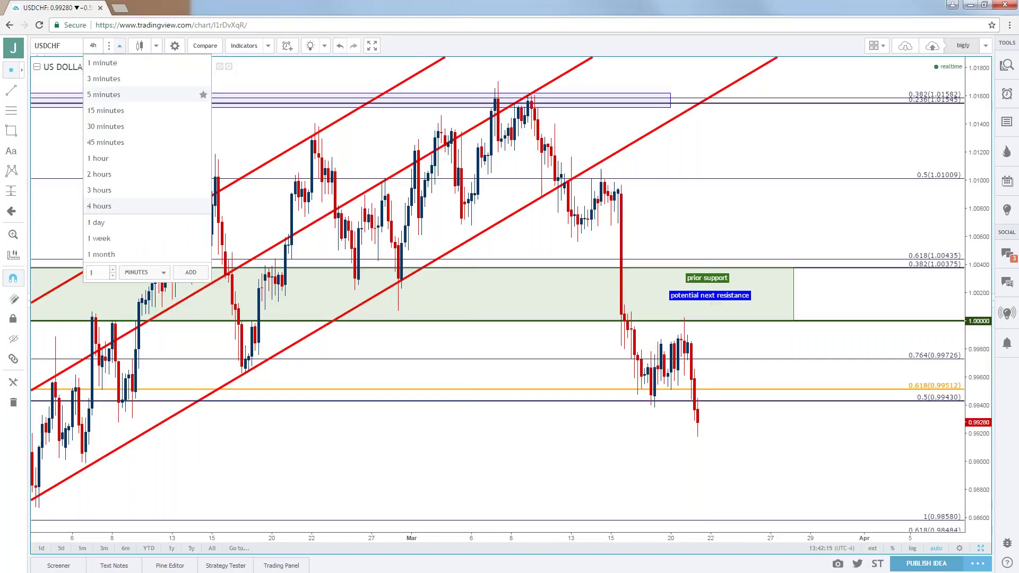
pyautogui.click(100, 158)
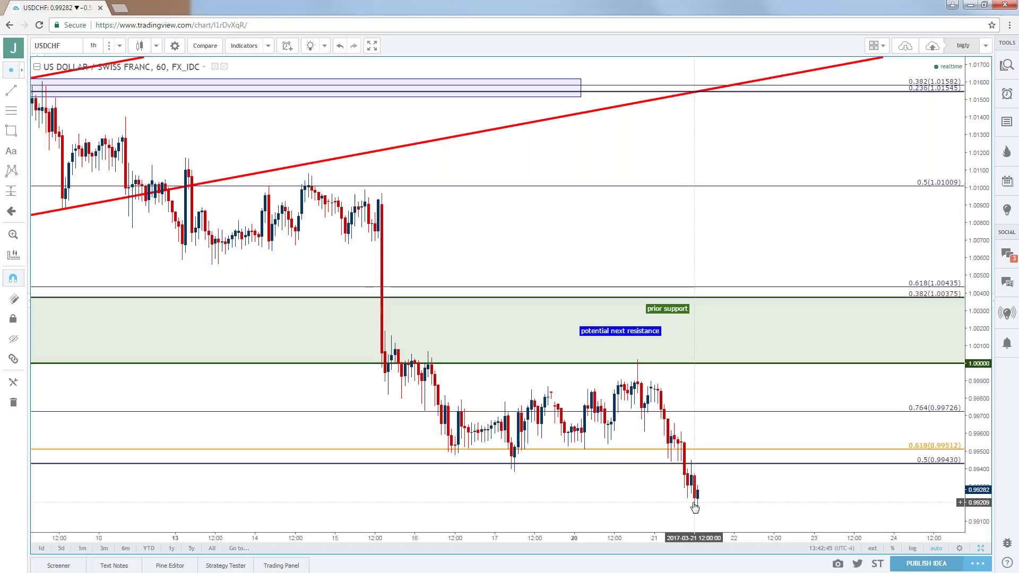
pyautogui.scroll(-5, 695, 507)
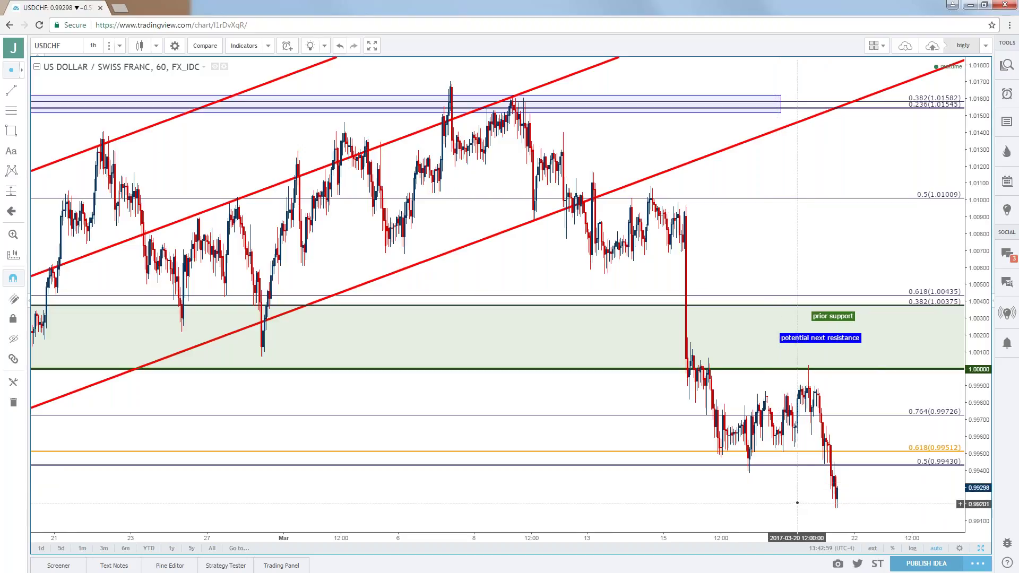
pyautogui.scroll(-3, 797, 503)
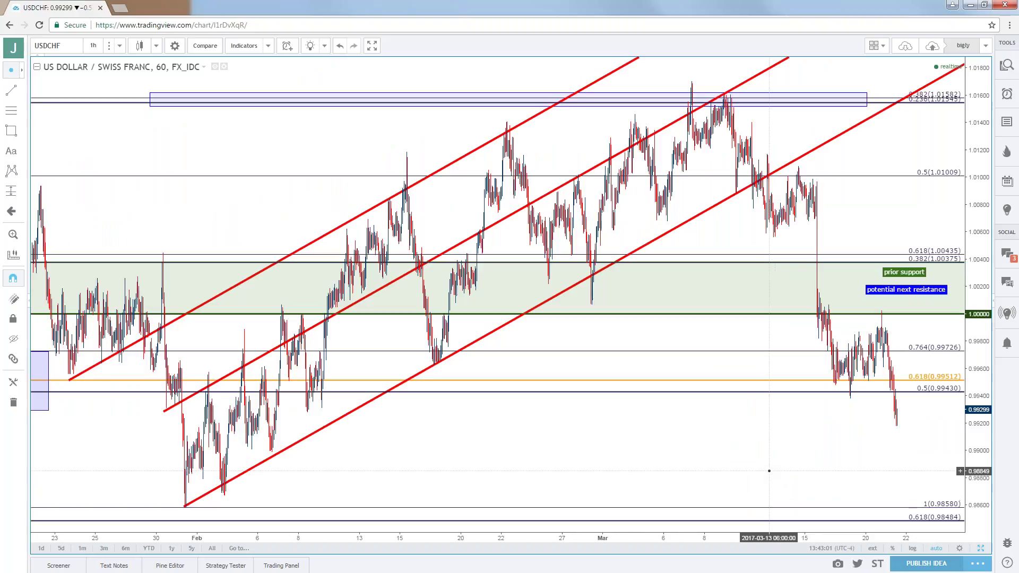
pyautogui.hscroll(3, 769, 467)
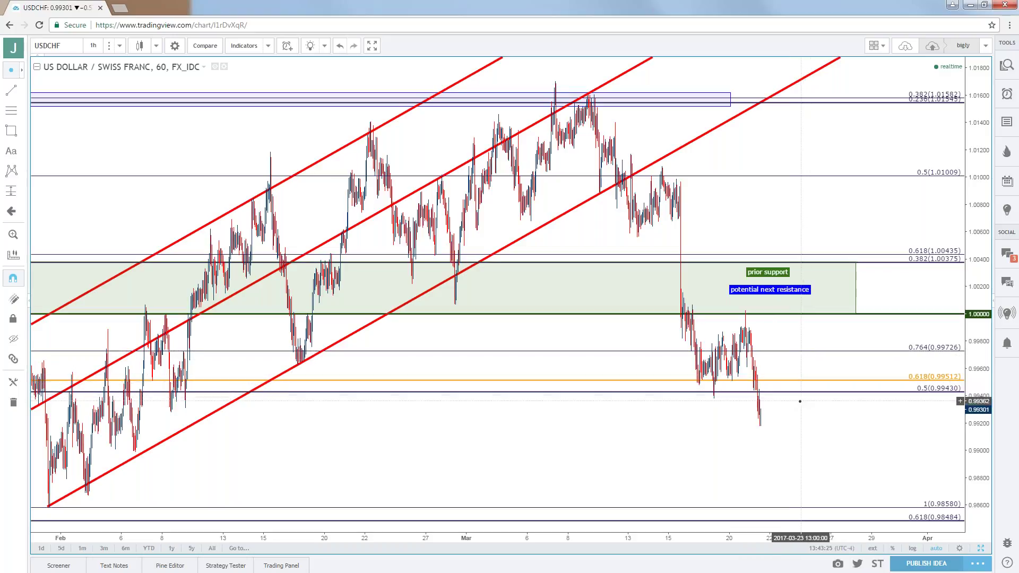
pyautogui.scroll(5, 785, 409)
pyautogui.moveTo(653, 409); pyautogui.dragTo(934, 424)
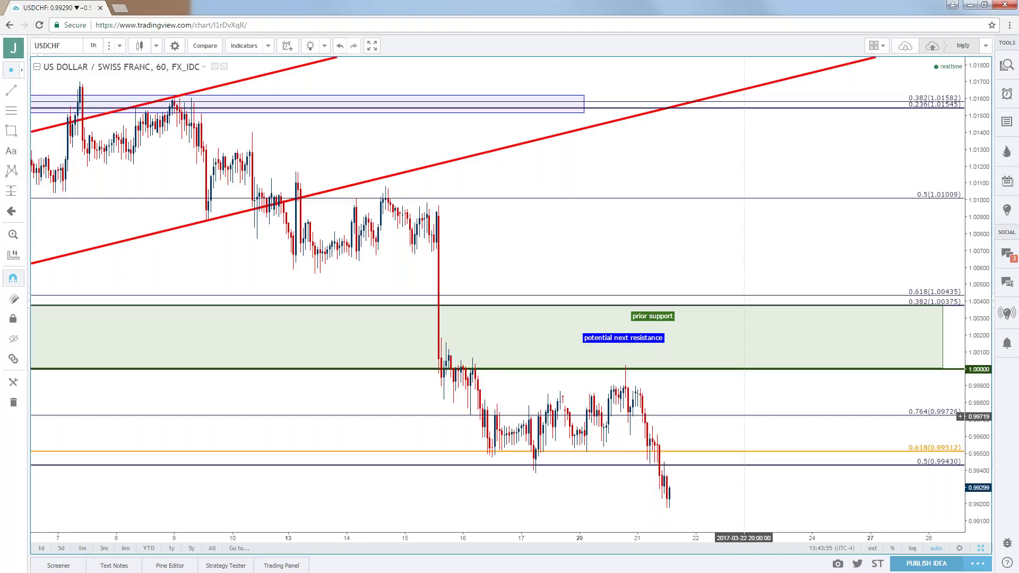
pyautogui.scroll(-5, 743, 419)
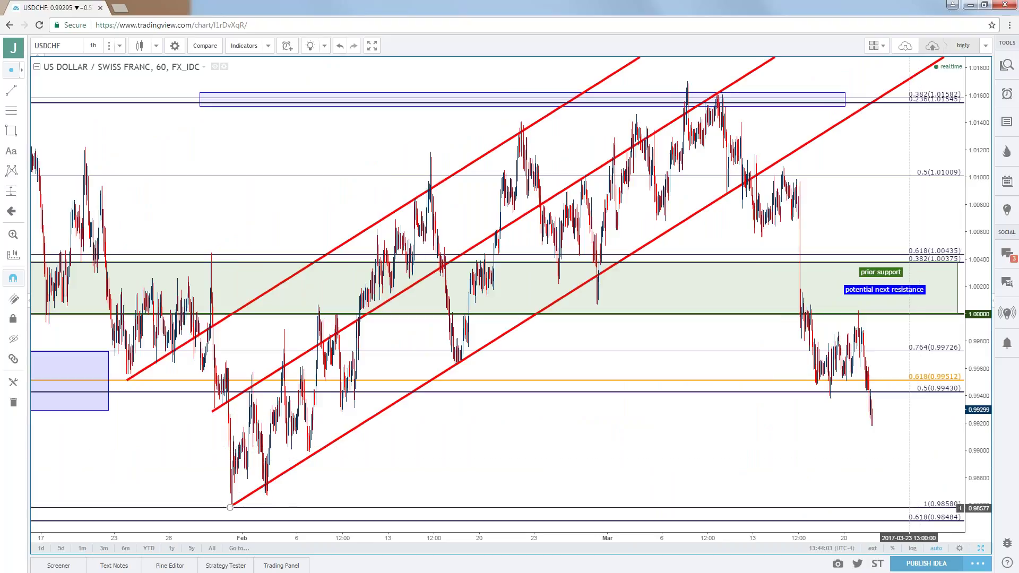
pyautogui.scroll(-5, 735, 469)
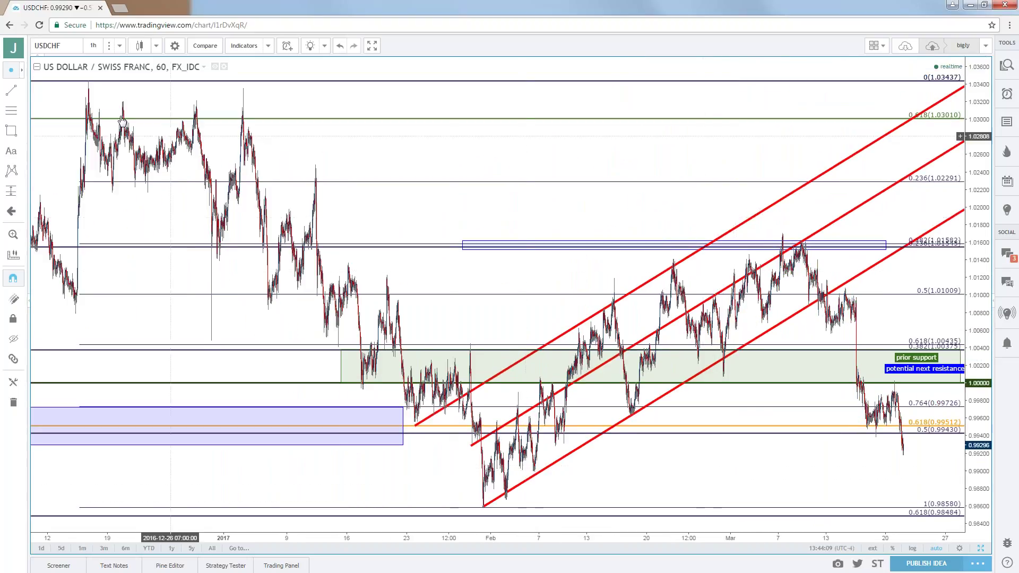
# - Load the FX_IDC NEW ZEALAND DOLLAR / US DOLLAR (NZDUSD) chart
pyautogui.click(48, 46)
pyautogui.write('NZDUSD')
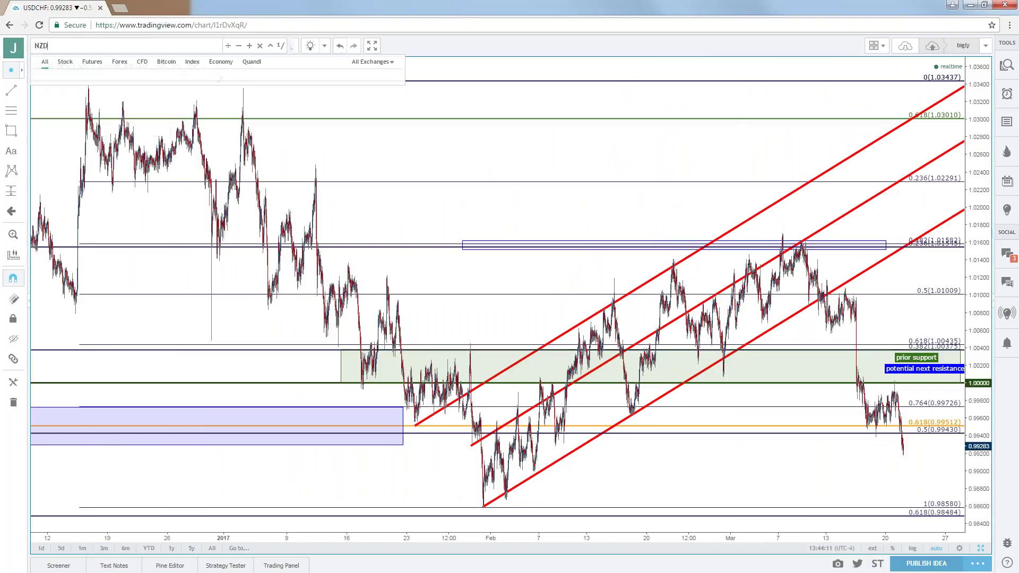
pyautogui.press('Down')
pyautogui.press('Down')
pyautogui.press('Down')
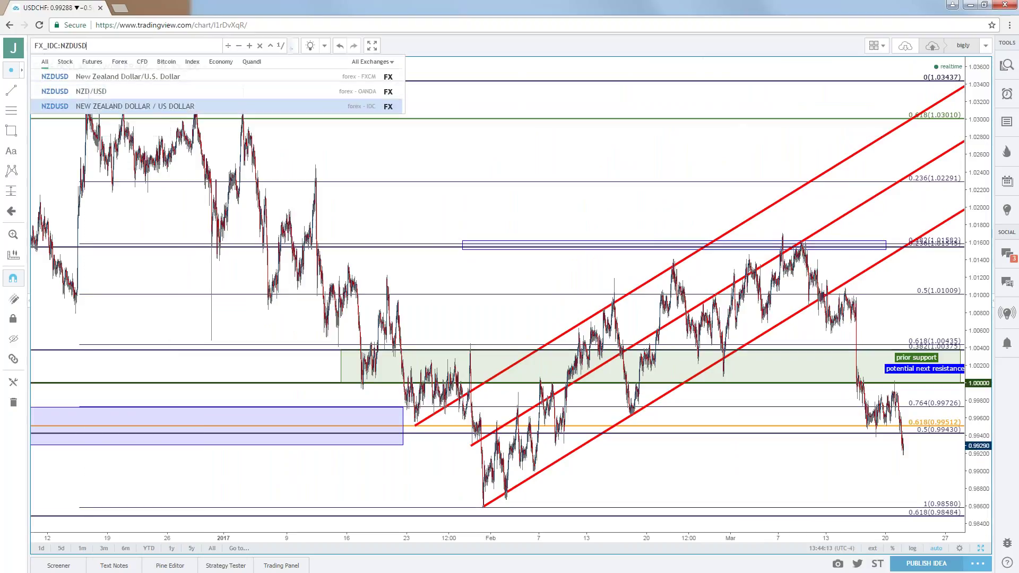
pyautogui.press('Return')
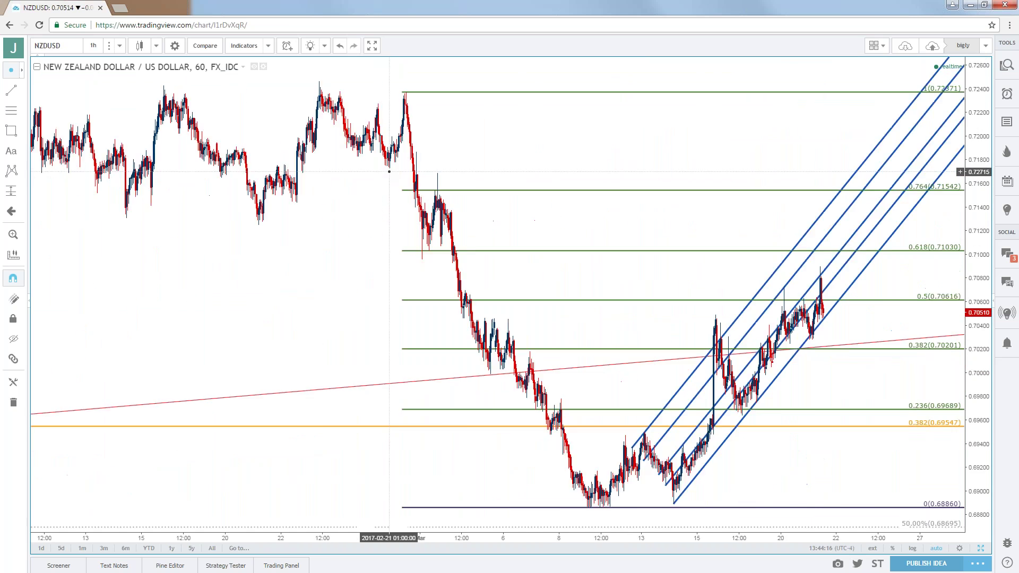
pyautogui.click(92, 45)
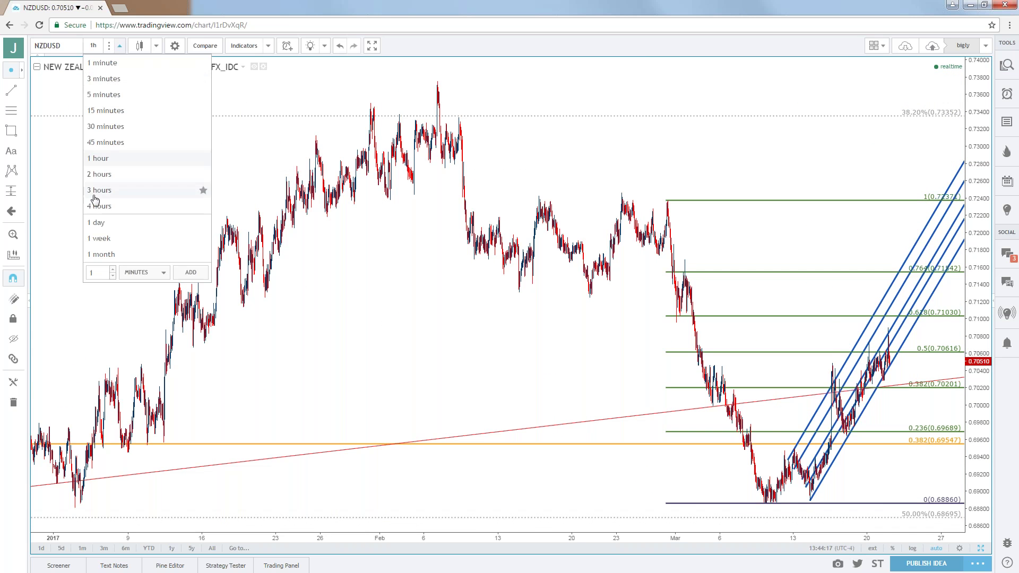
pyautogui.click(96, 222)
pyautogui.scroll(4, 379, 318)
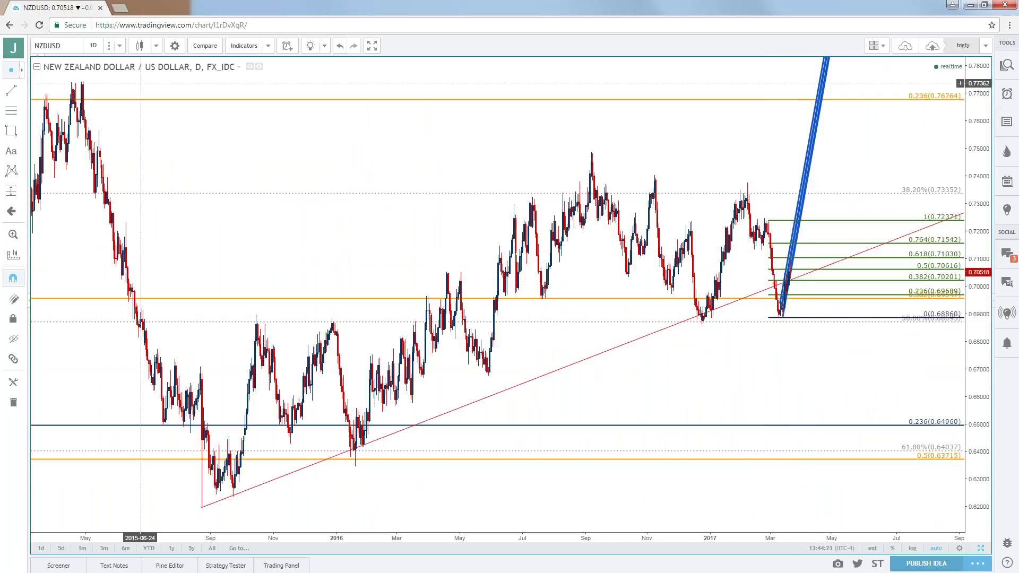
pyautogui.click(93, 45)
pyautogui.click(101, 207)
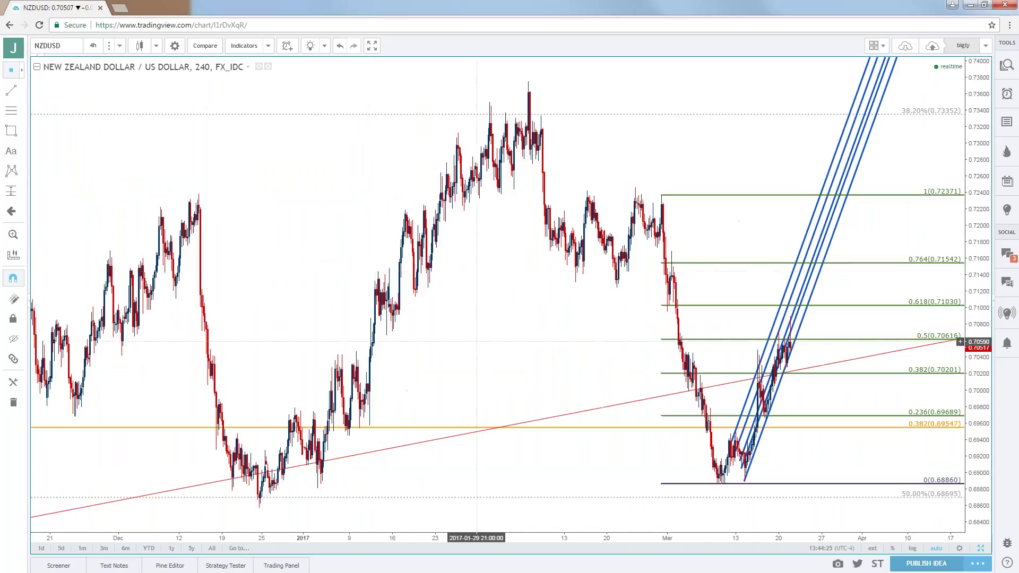
pyautogui.scroll(2, 637, 382)
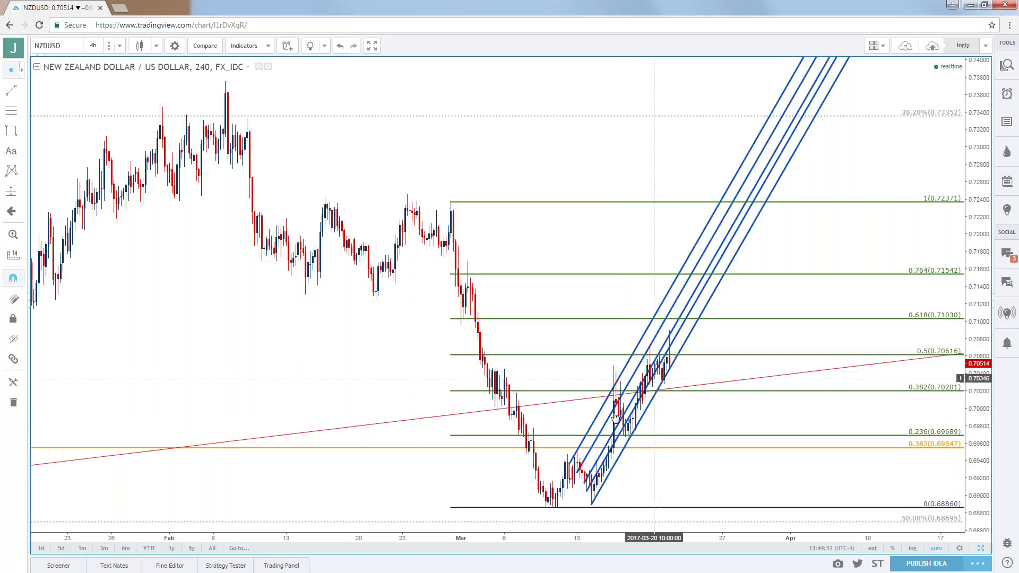
pyautogui.click(120, 45)
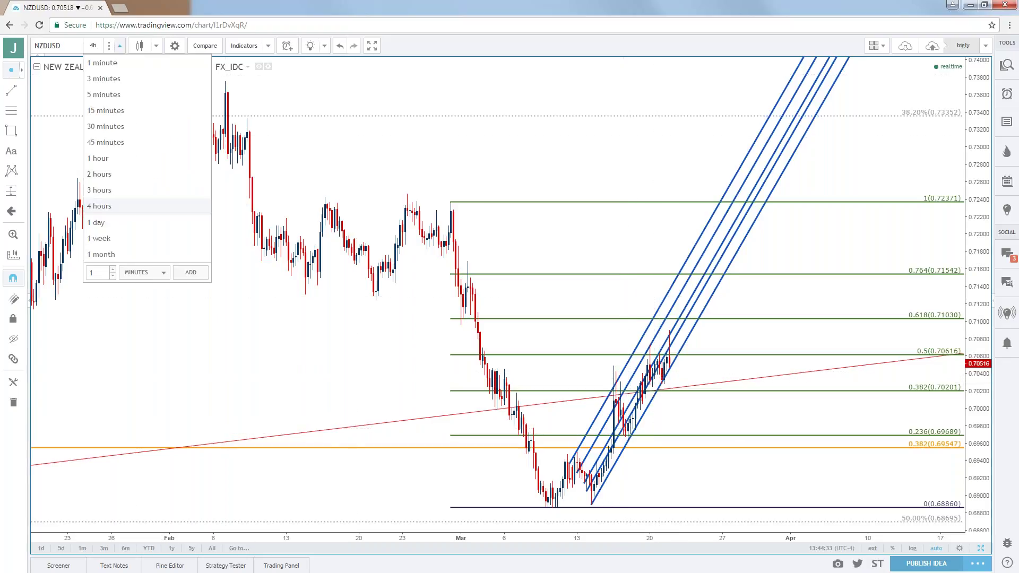
pyautogui.click(114, 158)
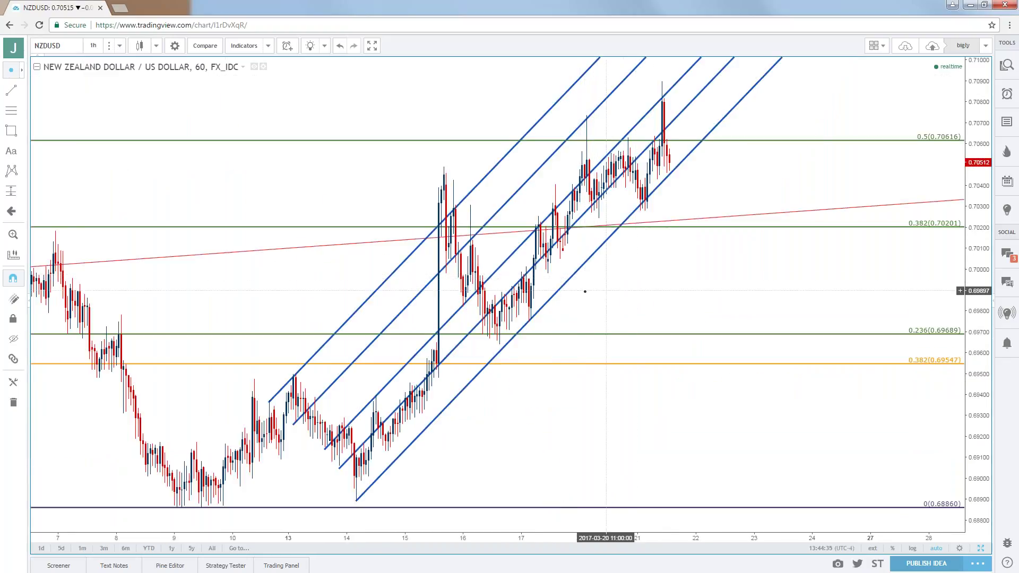
# - Zoom and pan the hourly NZDUSD chart to center the rising blue channel with space after the latest bars
pyautogui.scroll(2, 611, 292)
pyautogui.moveTo(530, 274); pyautogui.dragTo(735, 295)
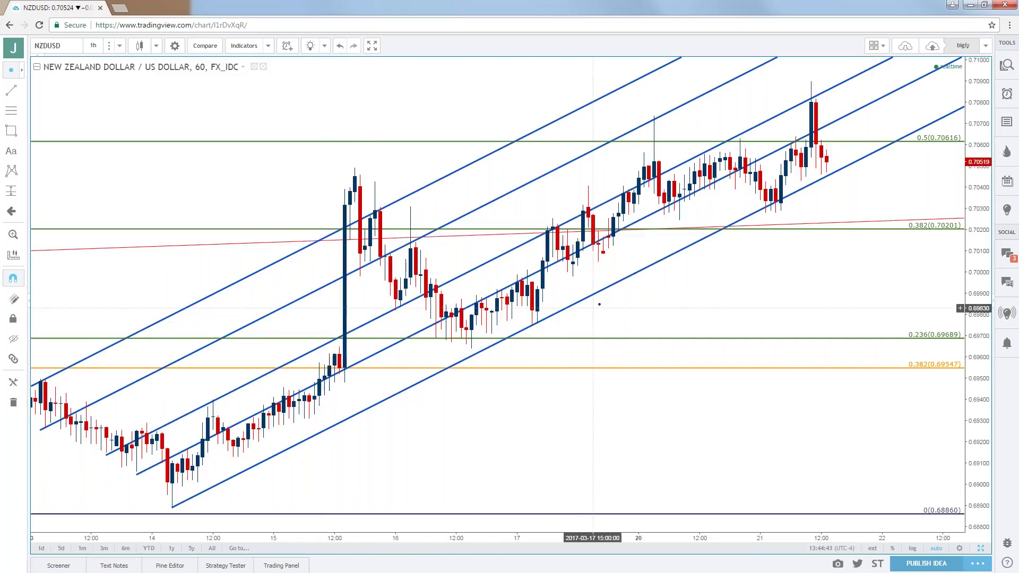
pyautogui.scroll(-10, 755, 238)
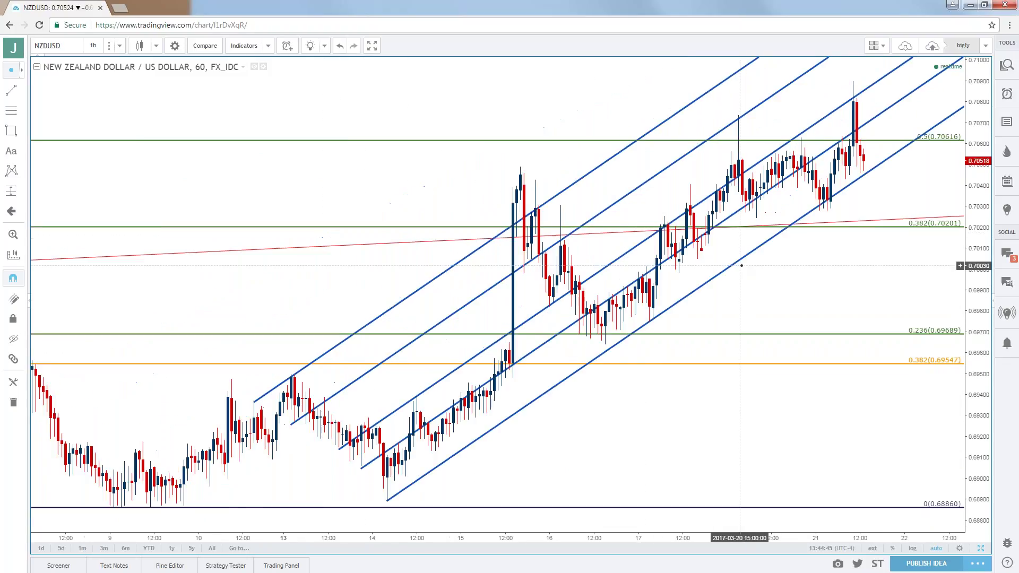
pyautogui.scroll(-3, 733, 271)
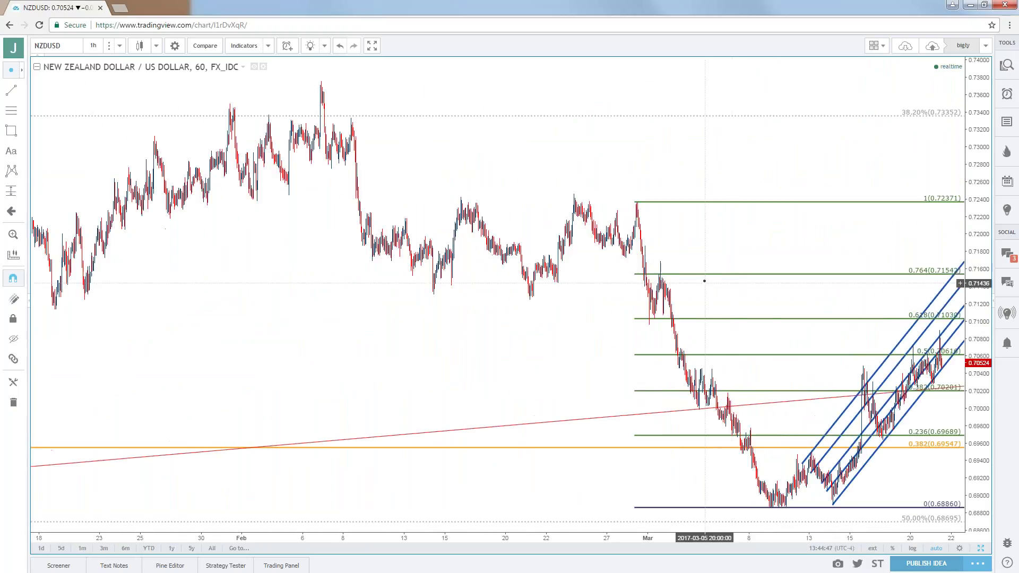
pyautogui.moveTo(778, 324); pyautogui.dragTo(658, 323)
pyautogui.scroll(2, 658, 321)
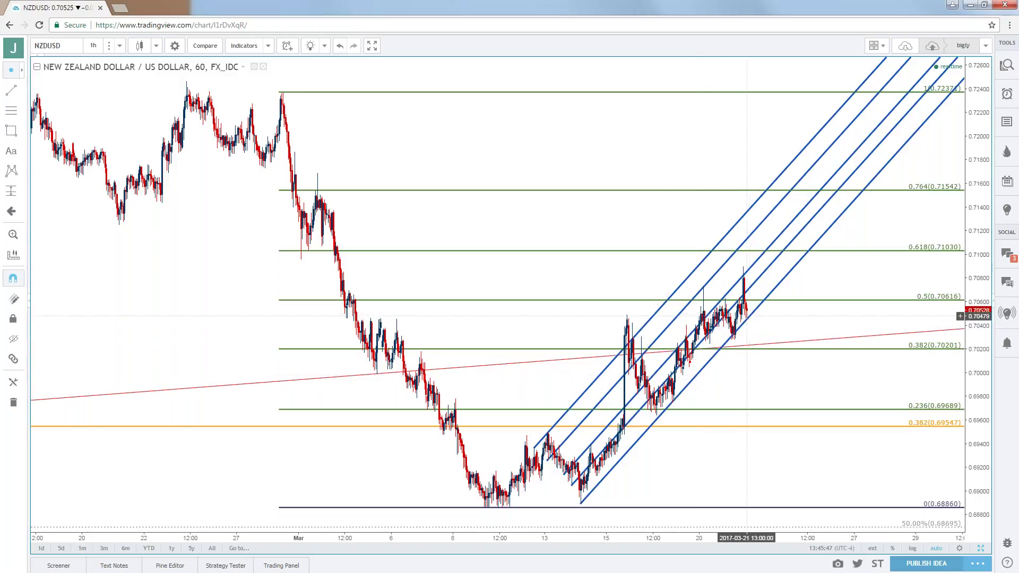
pyautogui.scroll(-4, 749, 317)
# - Check NZDUSD on weekly candles, then switch to daily candles below the 0.70616 Fibonacci level
pyautogui.click(93, 45)
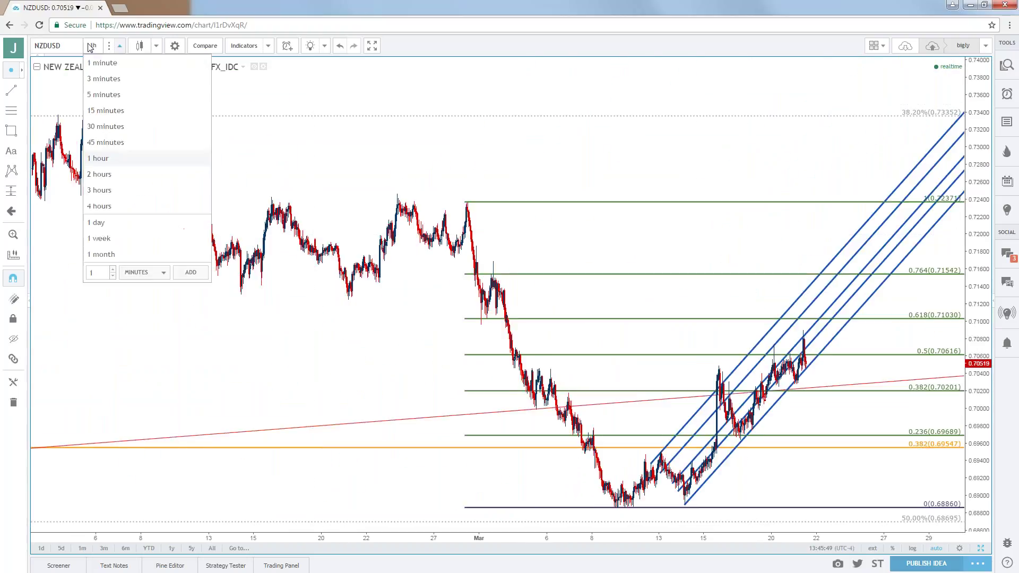
pyautogui.click(103, 234)
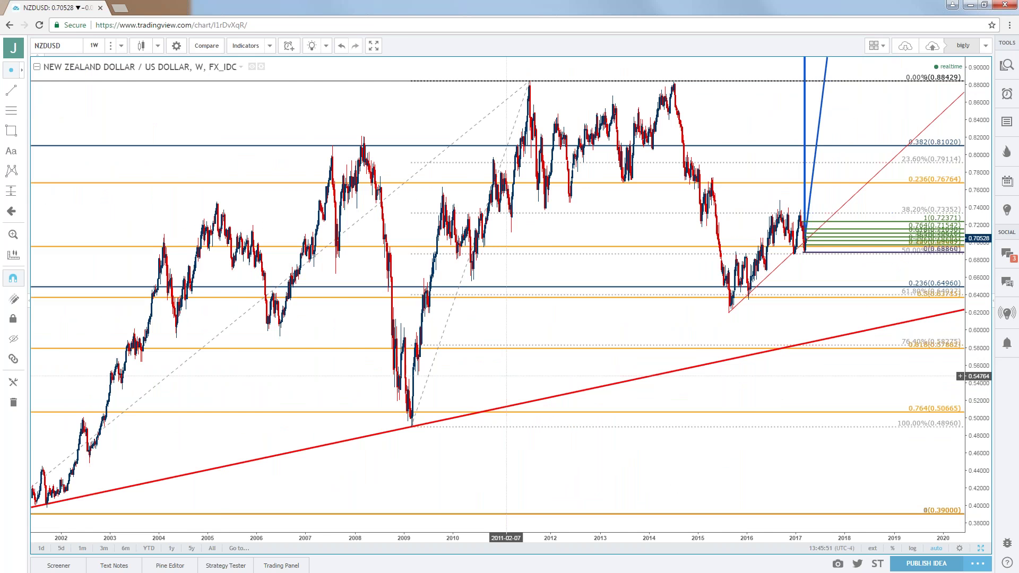
pyautogui.scroll(3, 506, 376)
pyautogui.scroll(2, 506, 376)
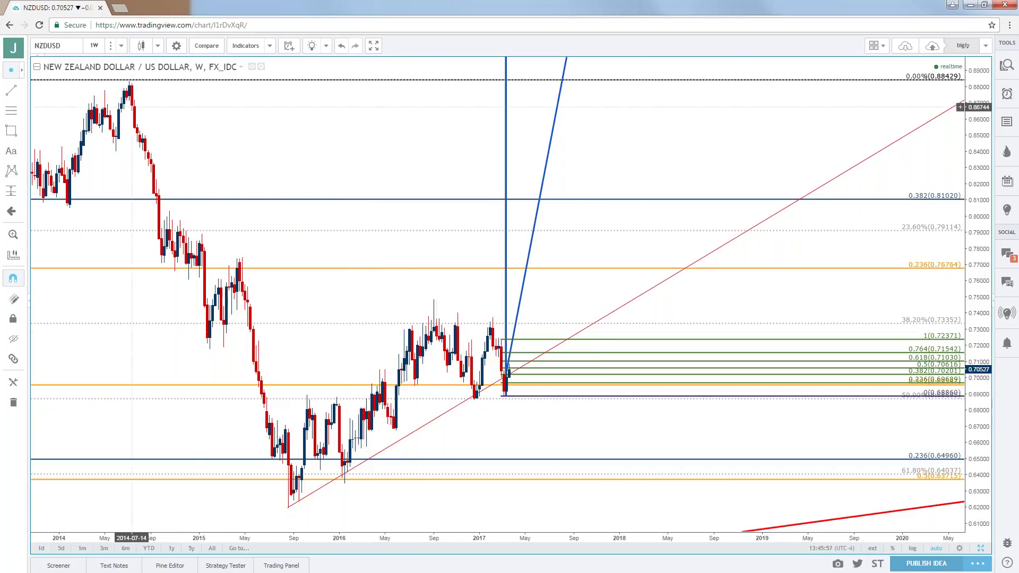
pyautogui.click(93, 46)
pyautogui.click(114, 222)
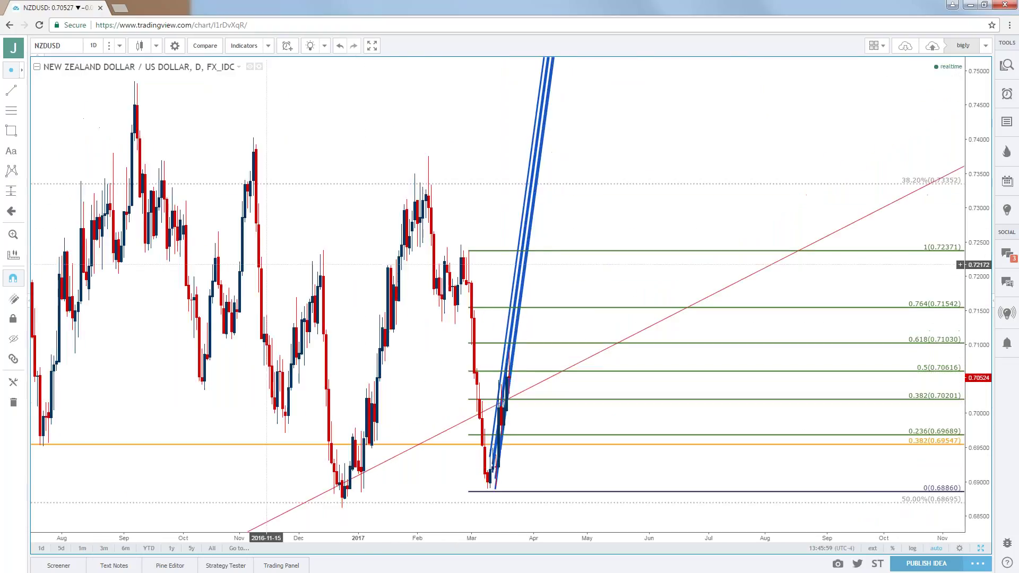
pyautogui.scroll(-3, 271, 478)
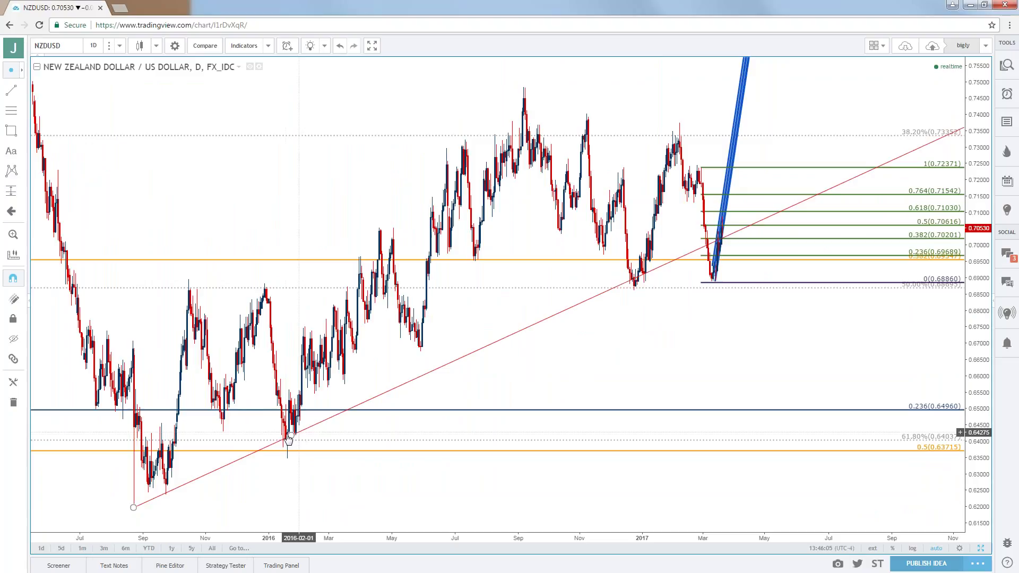
pyautogui.scroll(4, 469, 383)
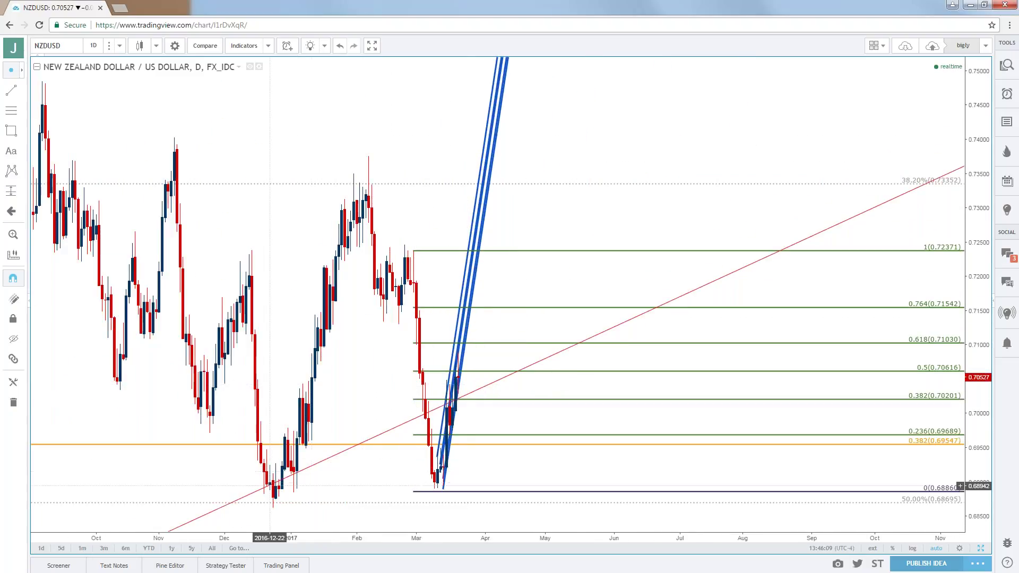
pyautogui.click(94, 46)
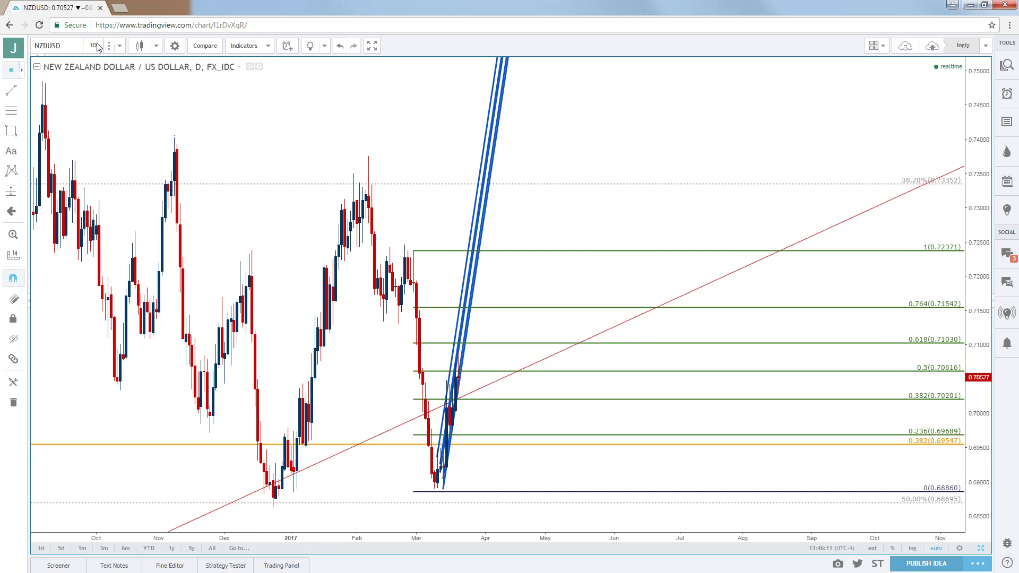
# - Switch NZDUSD to 4-hour candles and pan back to frame the February channel and decline
pyautogui.click(119, 207)
pyautogui.moveTo(464, 268); pyautogui.dragTo(543, 281)
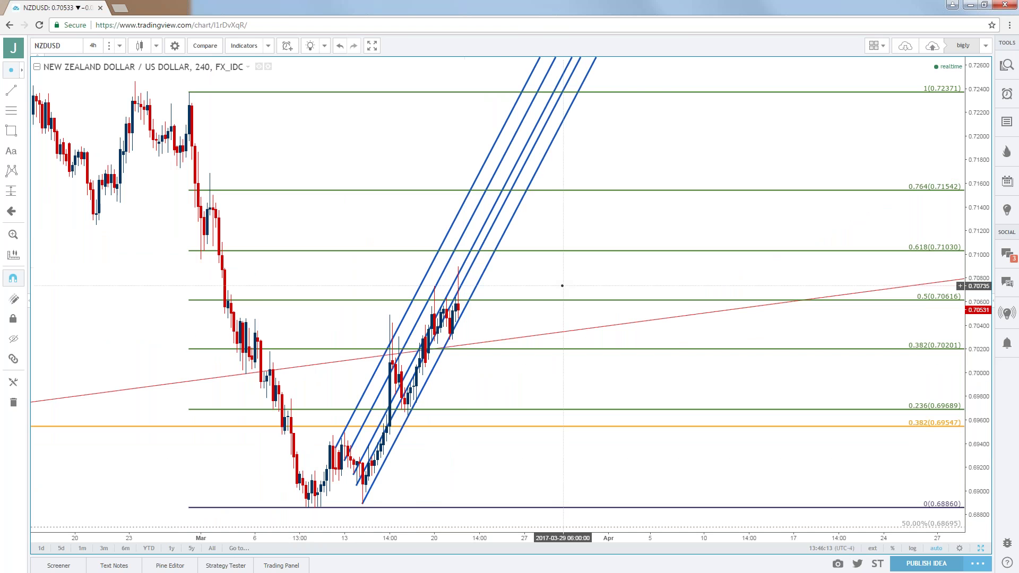
pyautogui.moveTo(433, 279); pyautogui.dragTo(678, 275)
pyautogui.scroll(5, 678, 275)
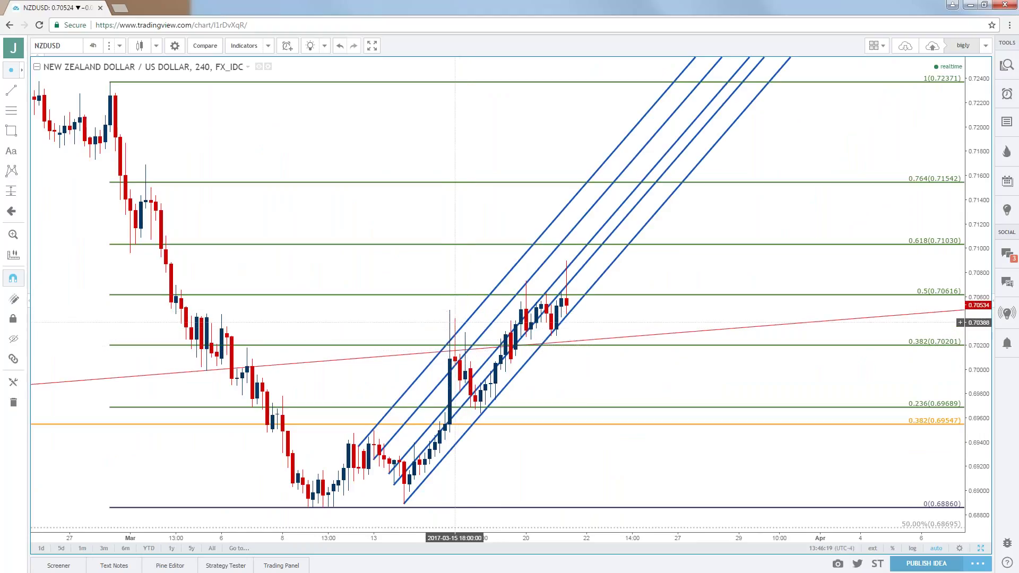
pyautogui.moveTo(440, 315); pyautogui.dragTo(630, 321)
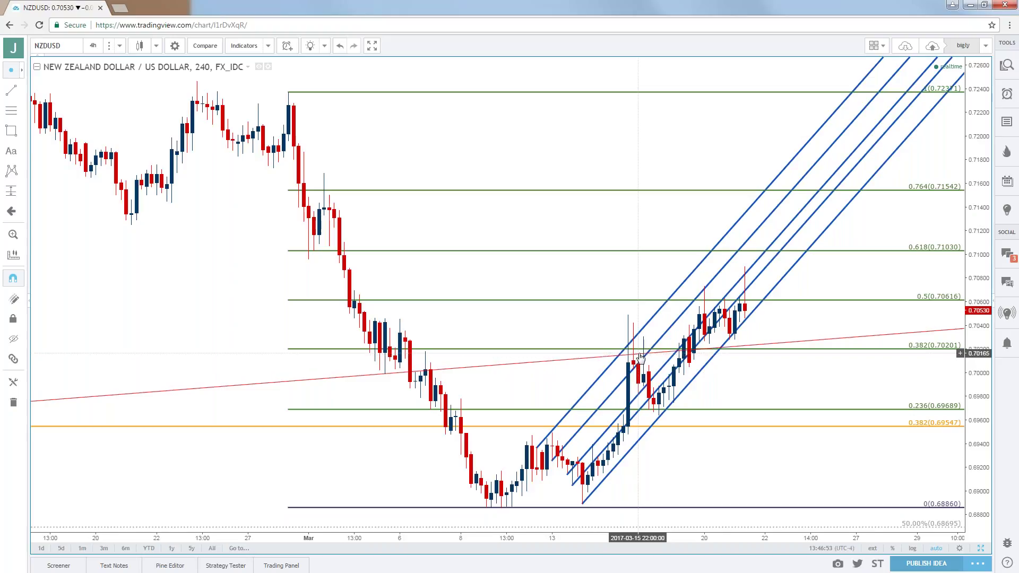
pyautogui.scroll(3, 640, 358)
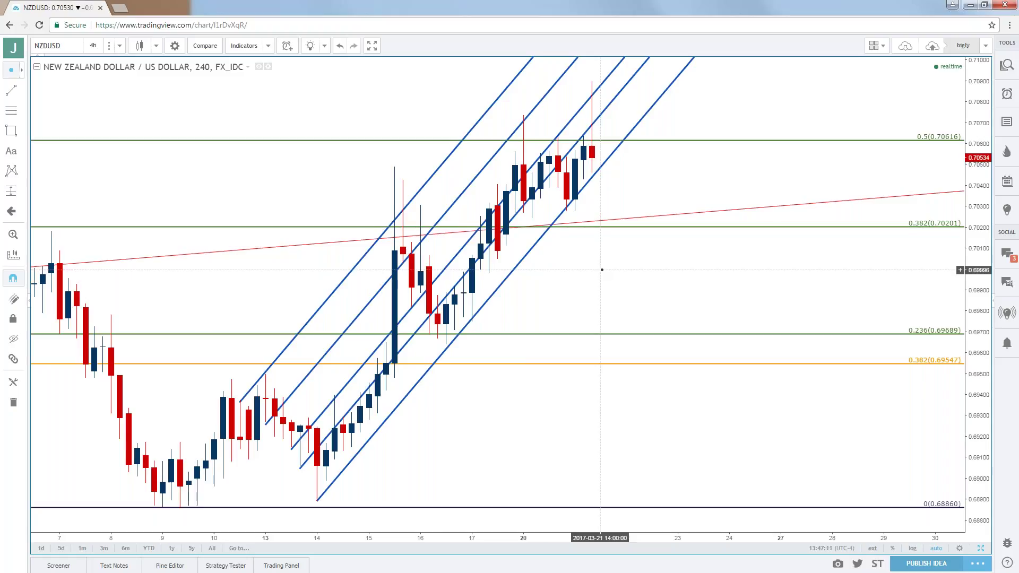
pyautogui.scroll(-2, 602, 270)
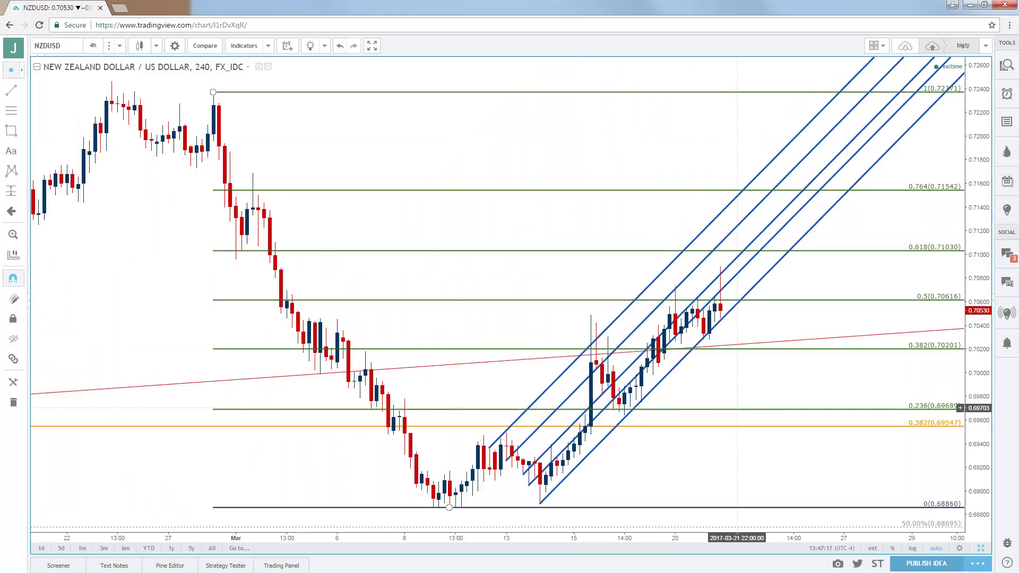
pyautogui.click(93, 45)
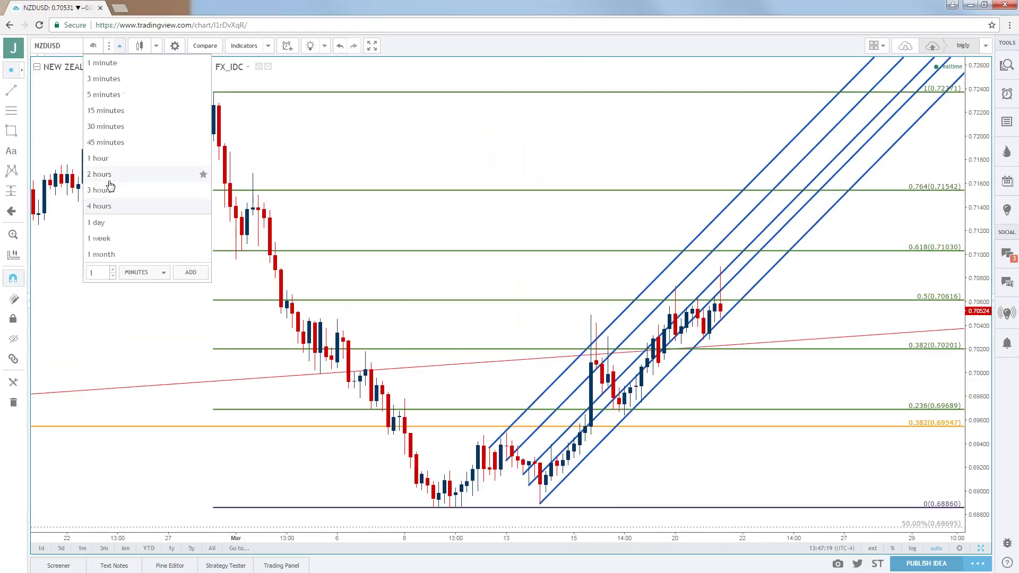
# - View NZDUSD on daily candles zoomed out to early 2016, then return to 4-hour
pyautogui.click(103, 222)
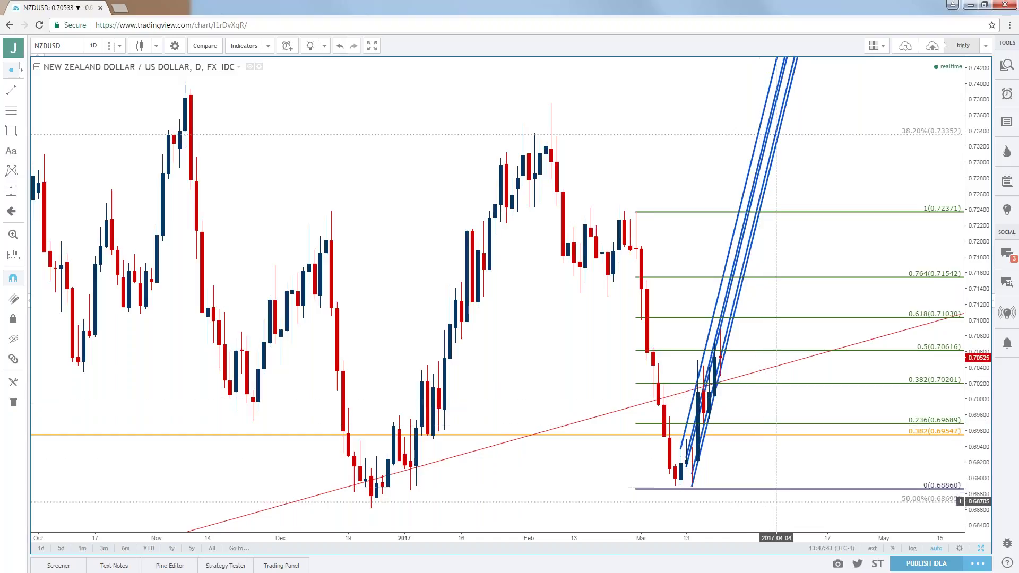
pyautogui.scroll(-3, 776, 501)
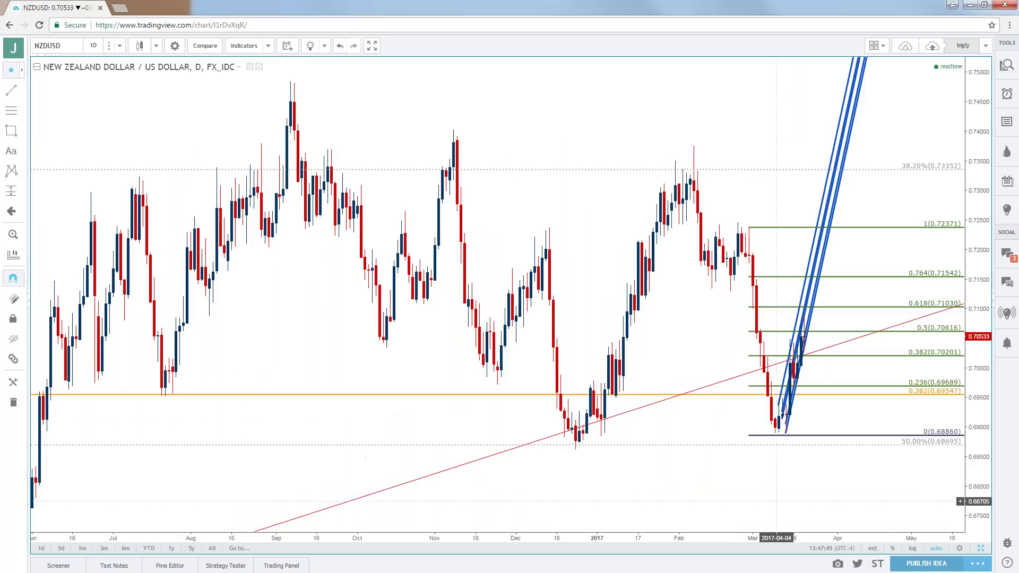
pyautogui.scroll(-3, 605, 488)
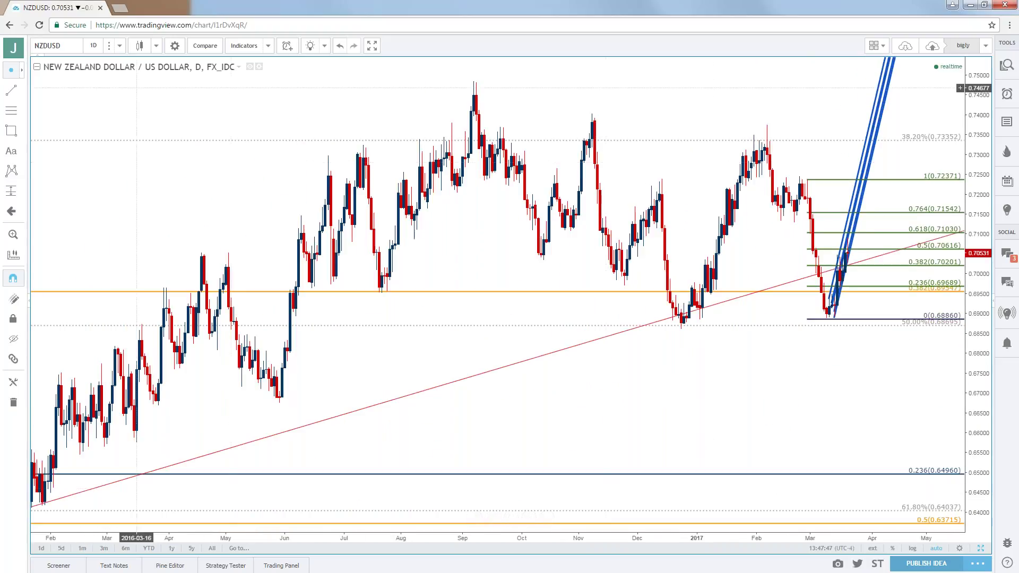
pyautogui.click(93, 46)
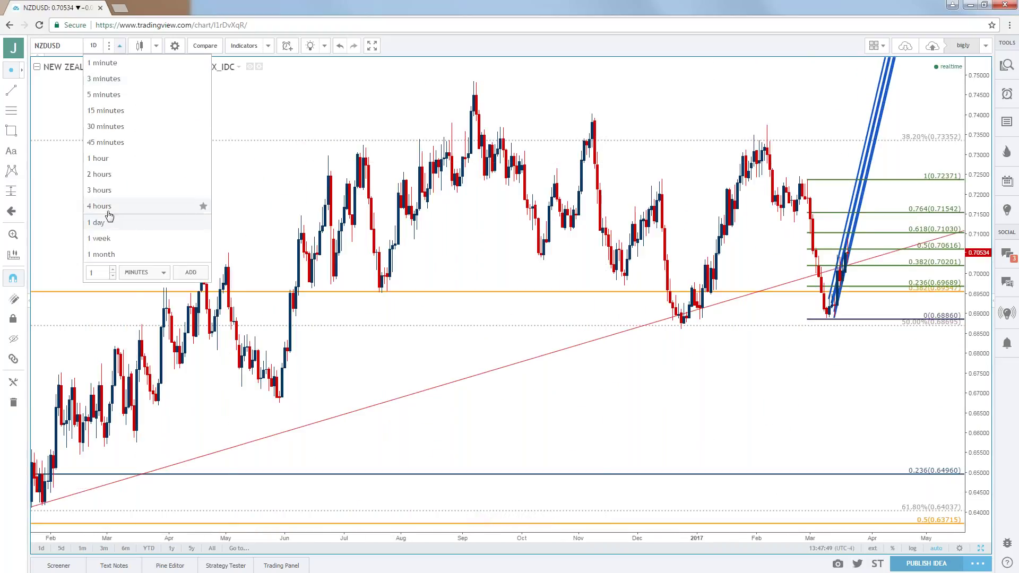
pyautogui.click(109, 212)
# - Zoom the 4-hour NZDUSD chart over the Fibonacci range and select the rising channel
pyautogui.scroll(4, 311, 242)
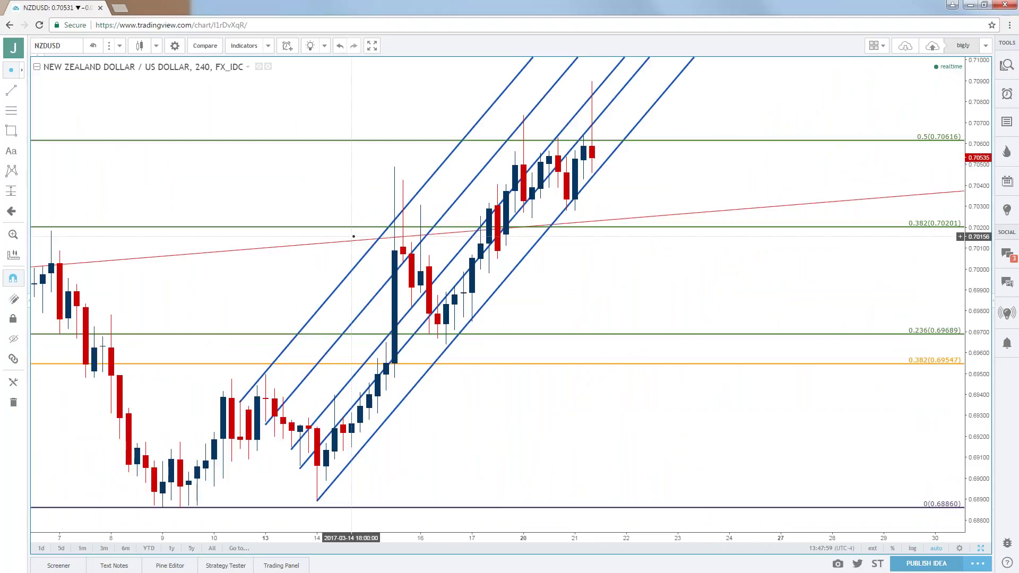
pyautogui.scroll(-3, 337, 248)
pyautogui.scroll(2, 569, 181)
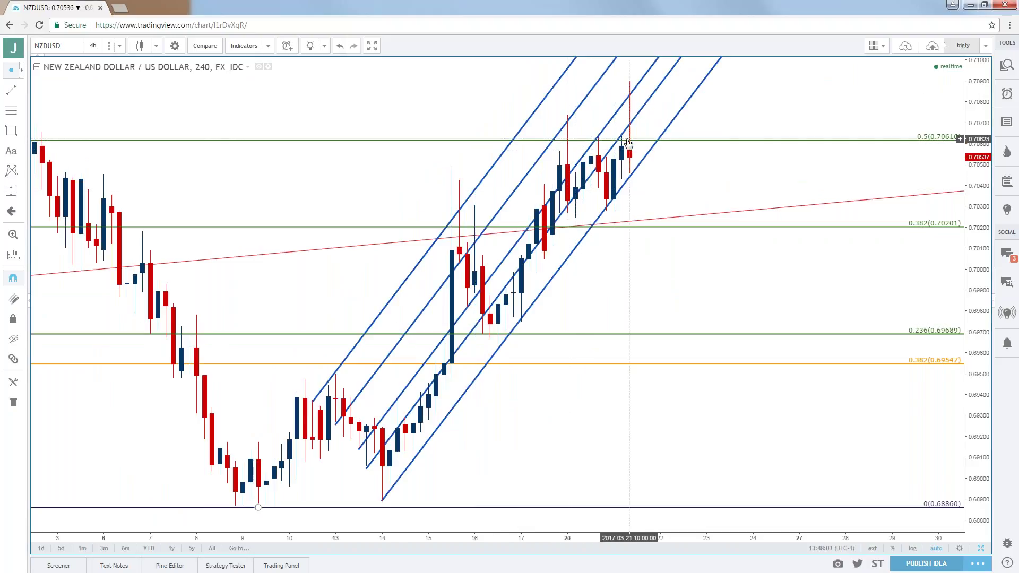
pyautogui.click(630, 100)
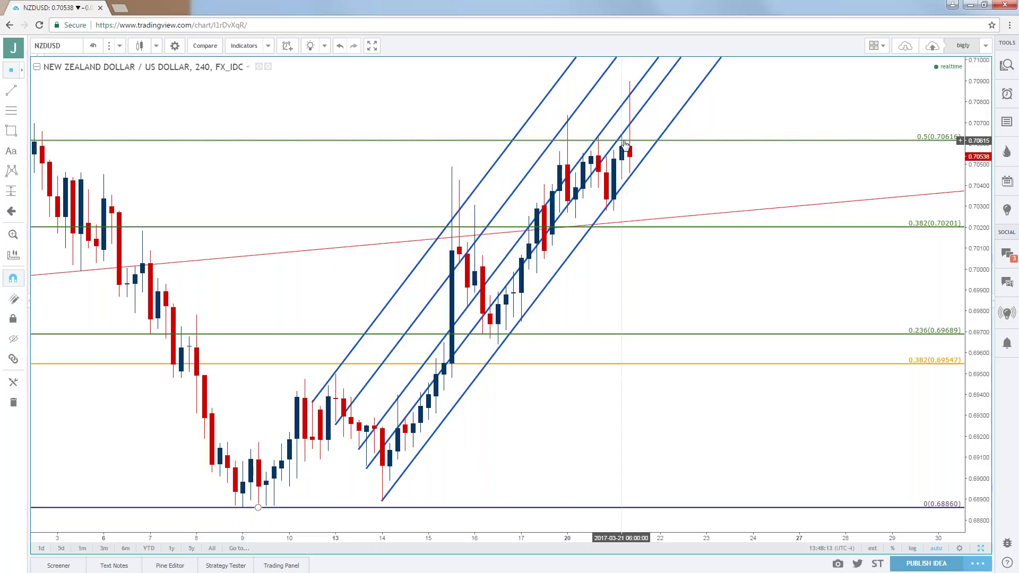
pyautogui.scroll(-2, 623, 143)
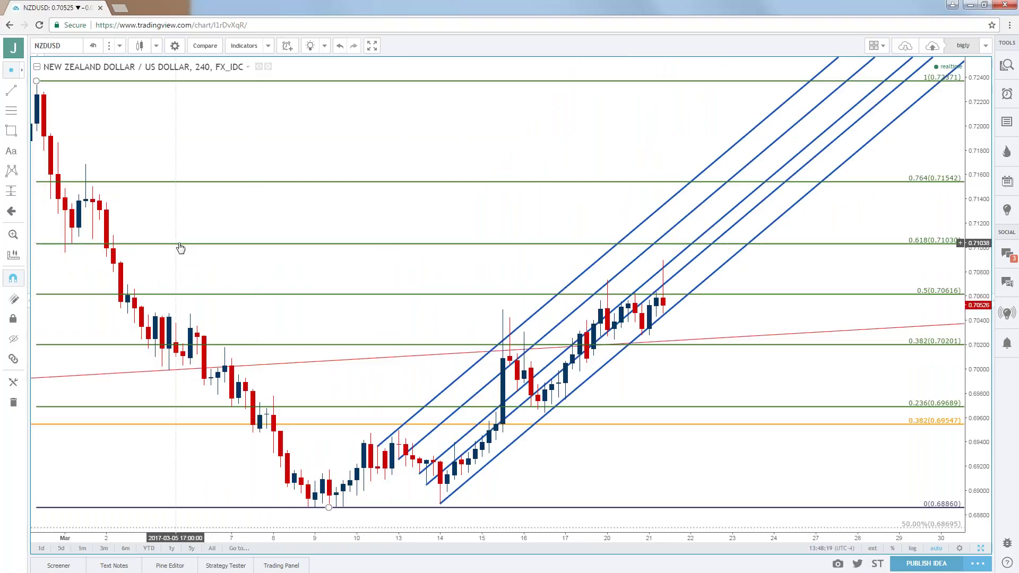
pyautogui.scroll(-2, 178, 245)
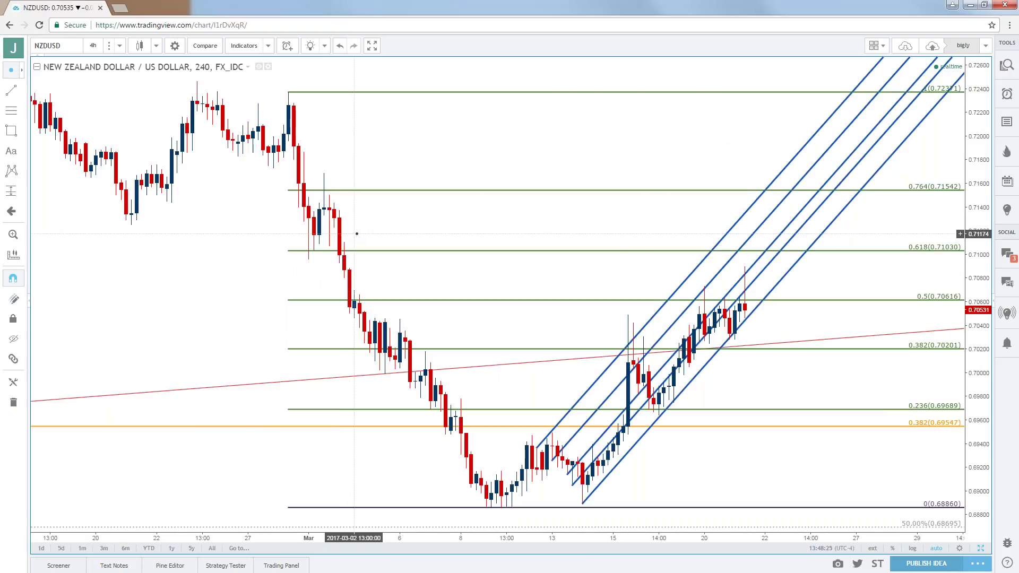
# - Begin editing the chart's symbol to move on from NZDUSD
pyautogui.click(69, 47)
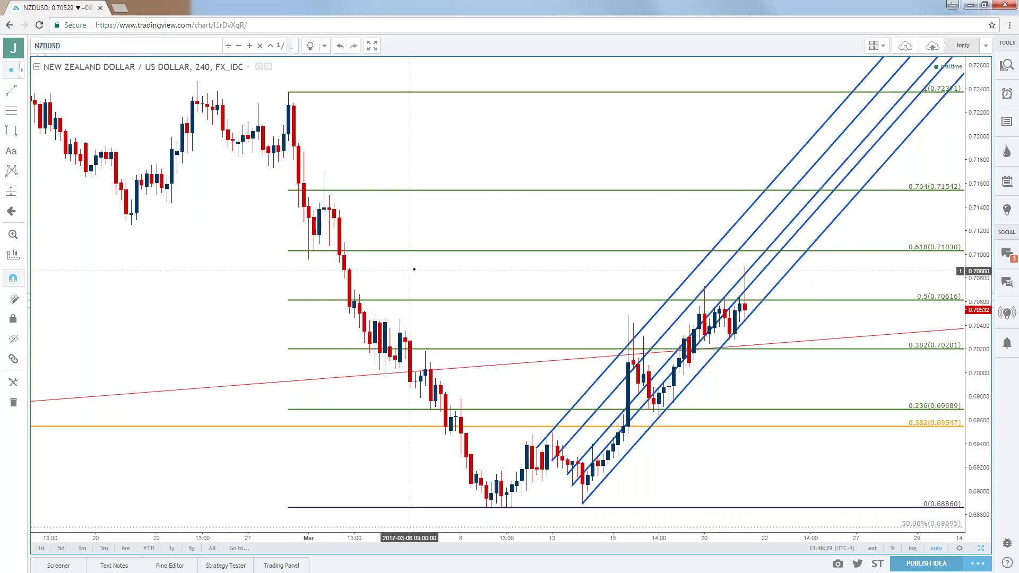
pyautogui.click(417, 265)
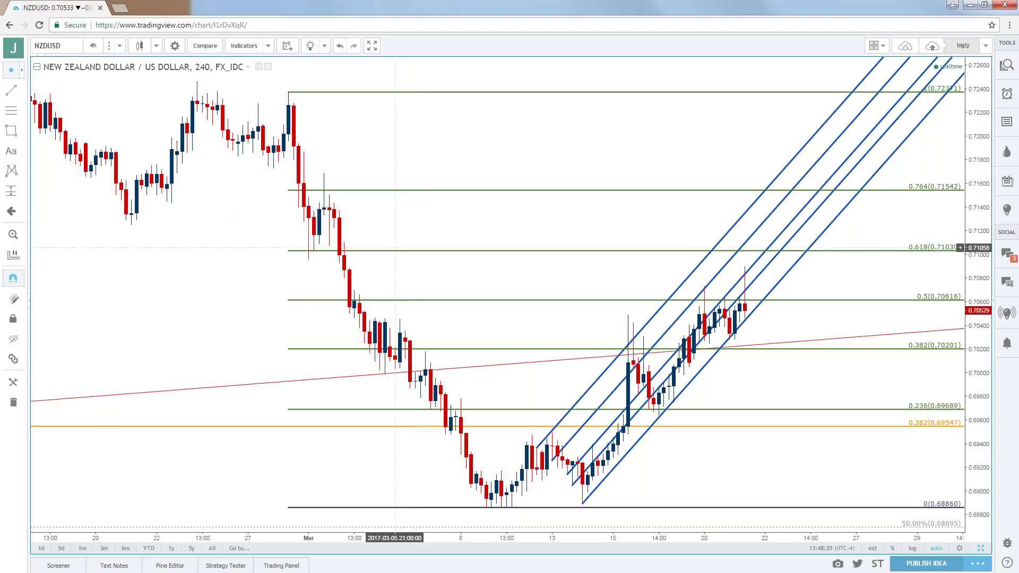
pyautogui.click(74, 50)
# - Load the USDCAD chart, frame its recent bars, and switch it to daily candles
pyautogui.write('USDCAD')
pyautogui.press('Return')
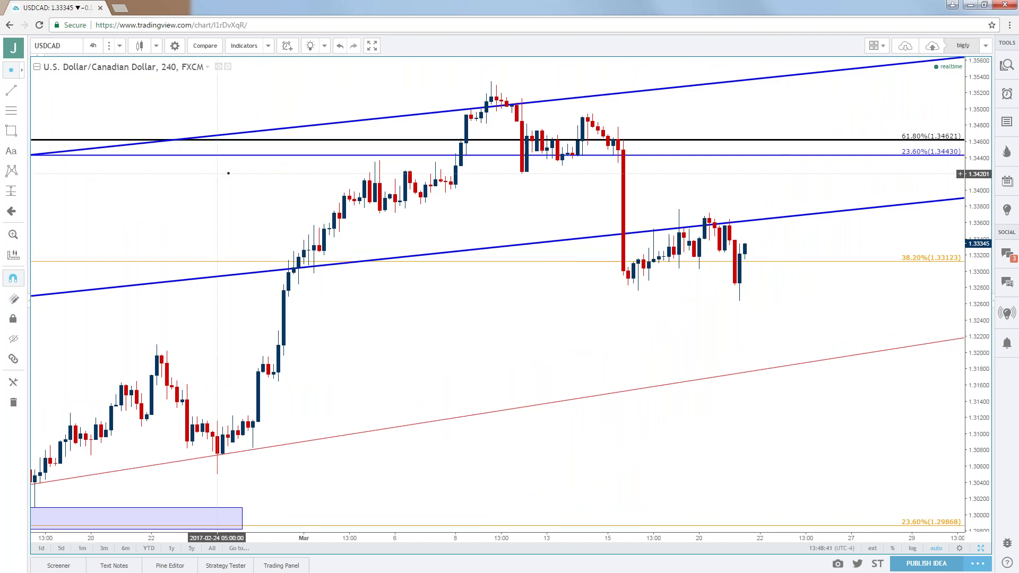
pyautogui.scroll(-4, 247, 165)
pyautogui.scroll(-5, 248, 165)
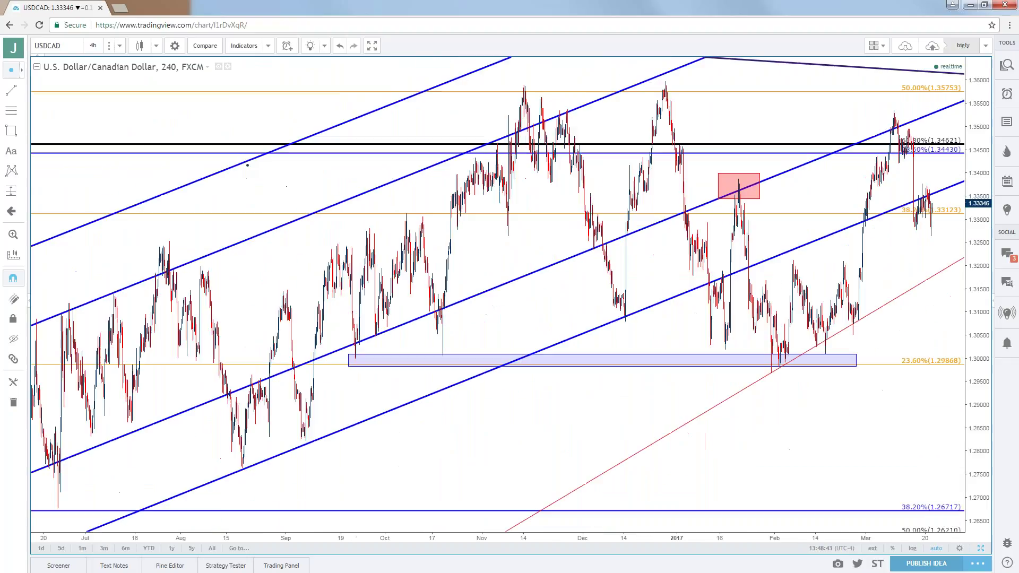
pyautogui.scroll(-3, 255, 161)
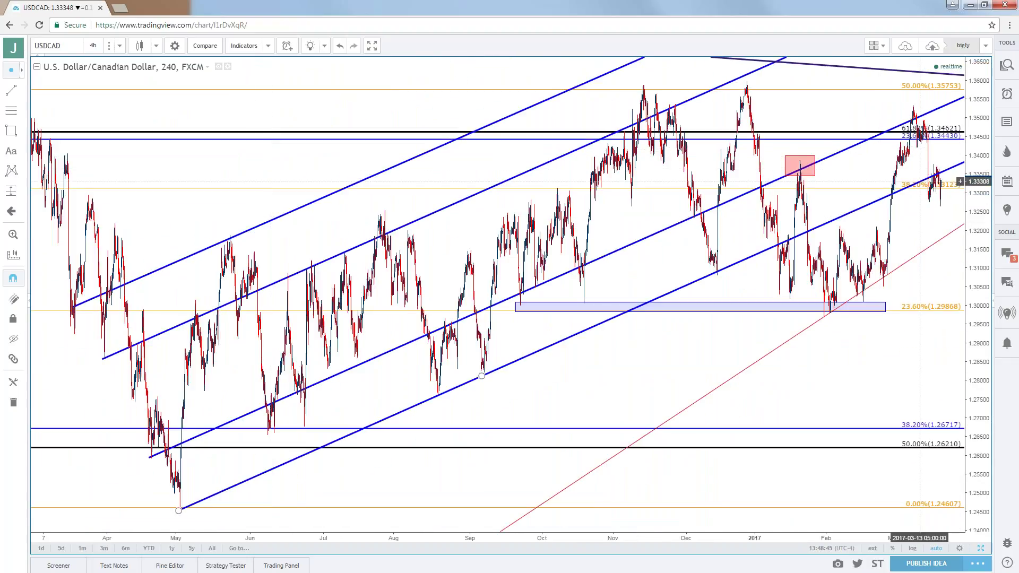
pyautogui.moveTo(924, 217); pyautogui.dragTo(877, 230)
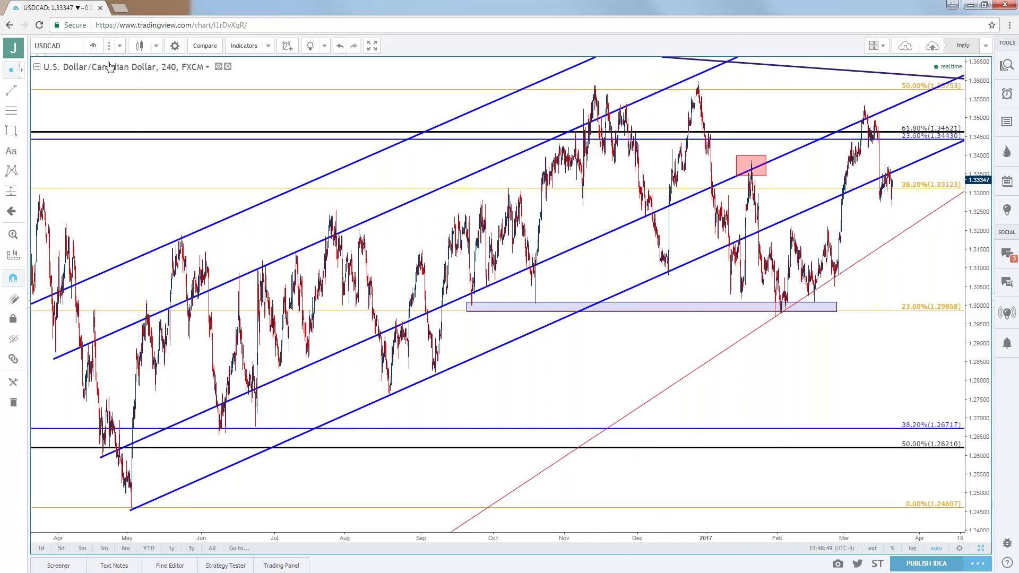
pyautogui.click(119, 46)
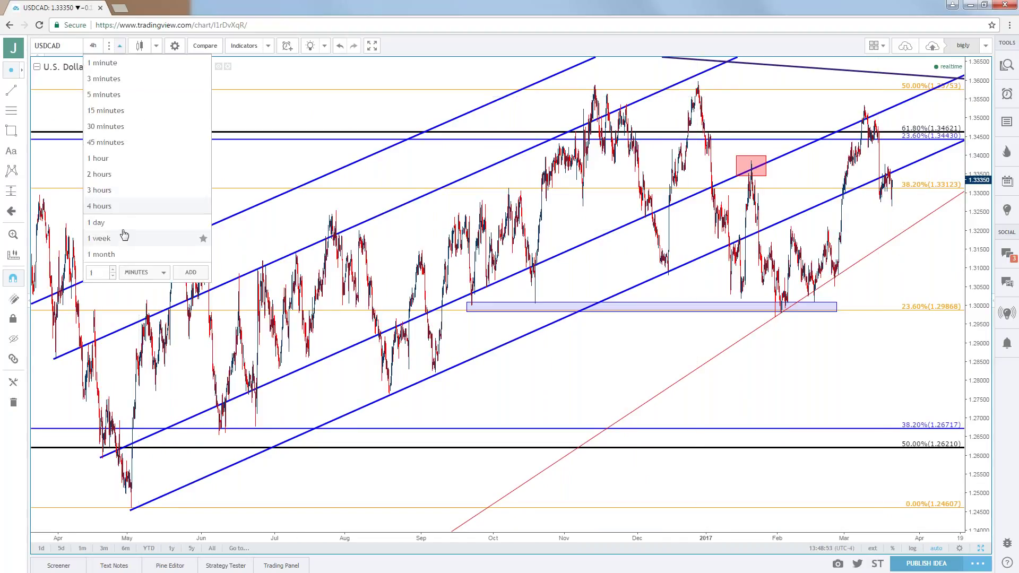
pyautogui.click(98, 222)
# - Zoom the USDCAD daily chart in on its 2015–2017 history
pyautogui.scroll(4, 371, 296)
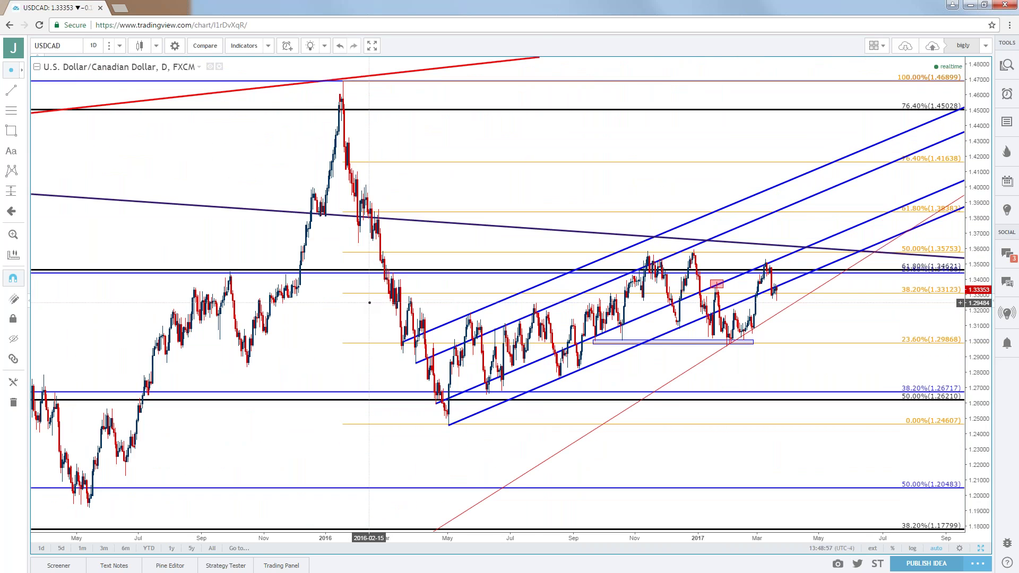
pyautogui.scroll(1, 369, 302)
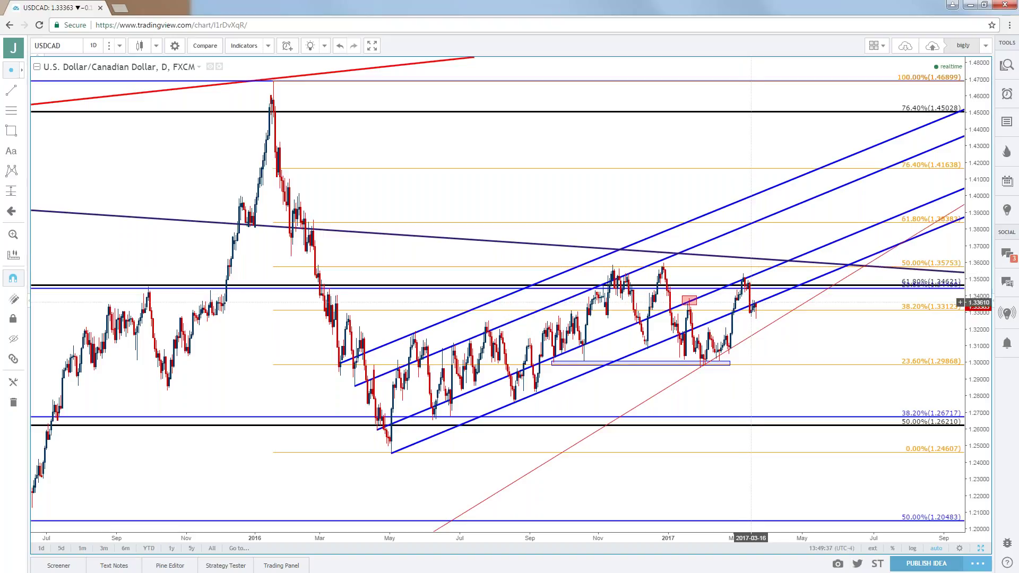
pyautogui.click(92, 45)
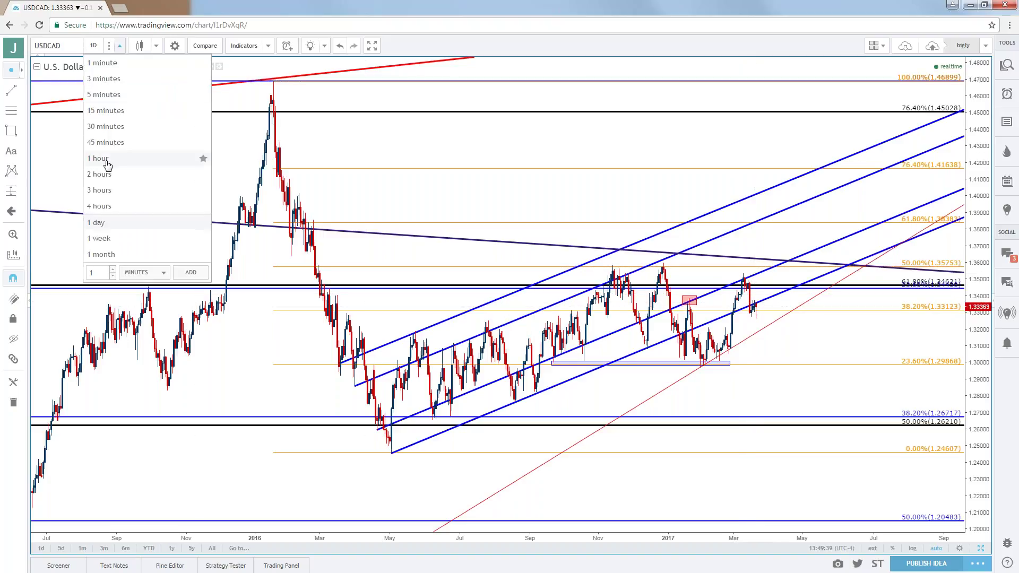
# - Return USDCAD to 4-hour candles and zoom across its channel, Fibonacci levels and support zone
pyautogui.click(138, 206)
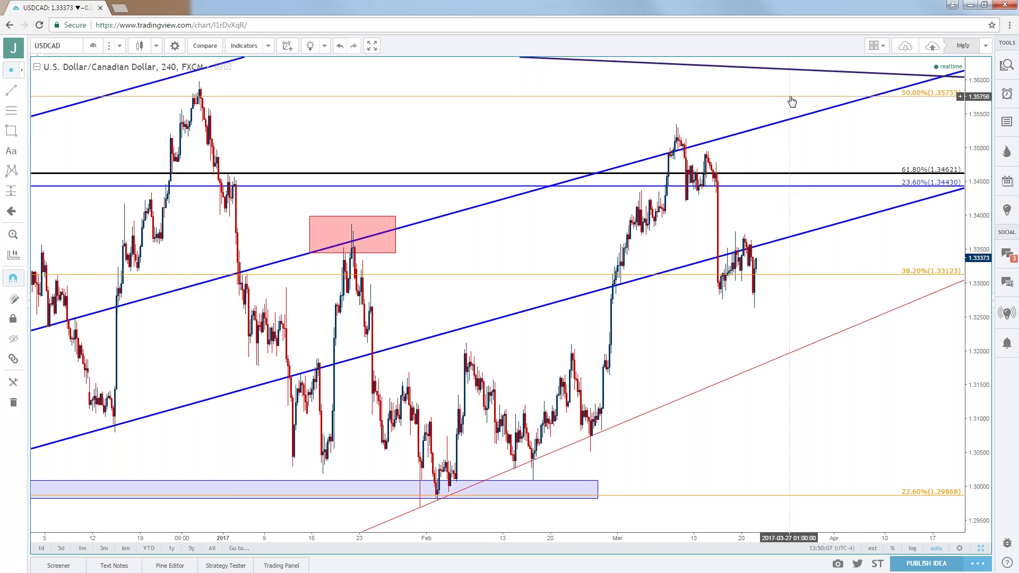
pyautogui.scroll(-5, 791, 101)
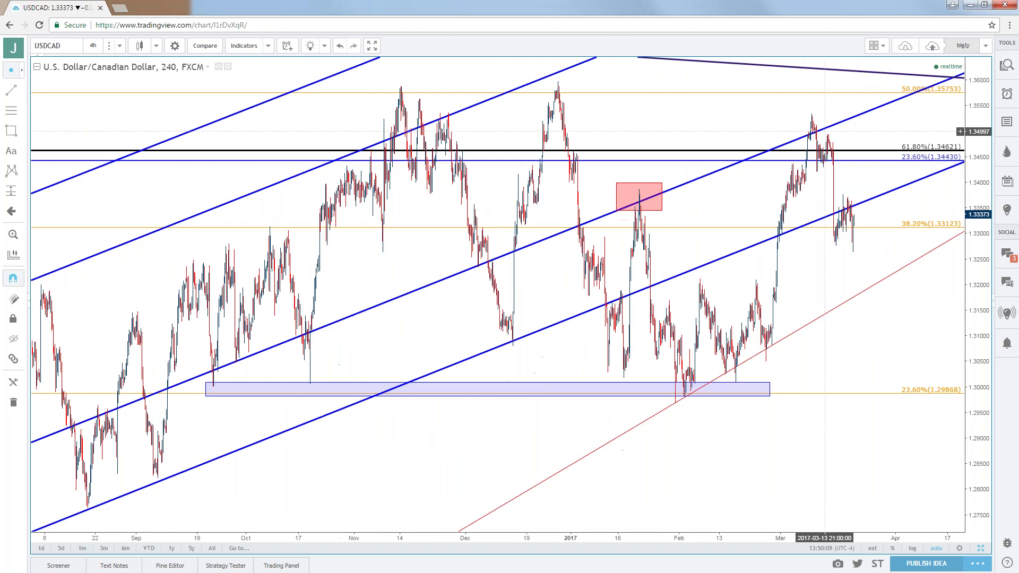
pyautogui.scroll(-1, 844, 64)
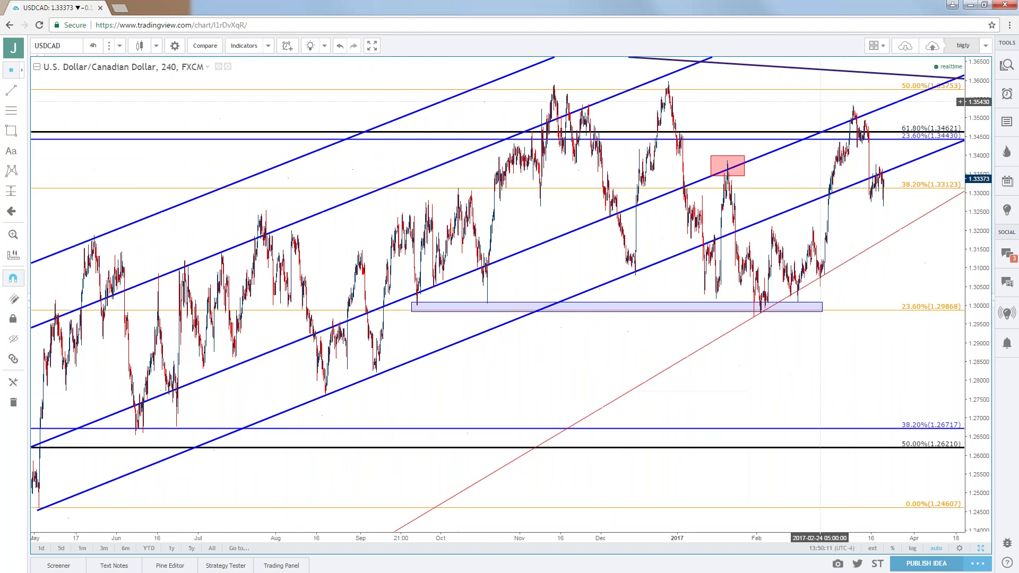
pyautogui.scroll(4, 817, 103)
pyautogui.scroll(1, 816, 103)
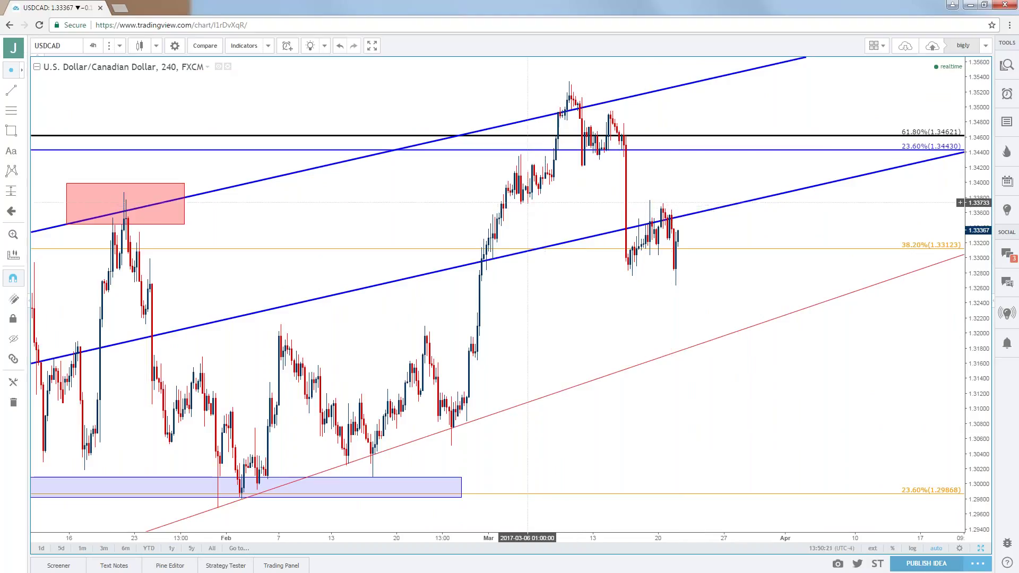
pyautogui.scroll(-6, 530, 201)
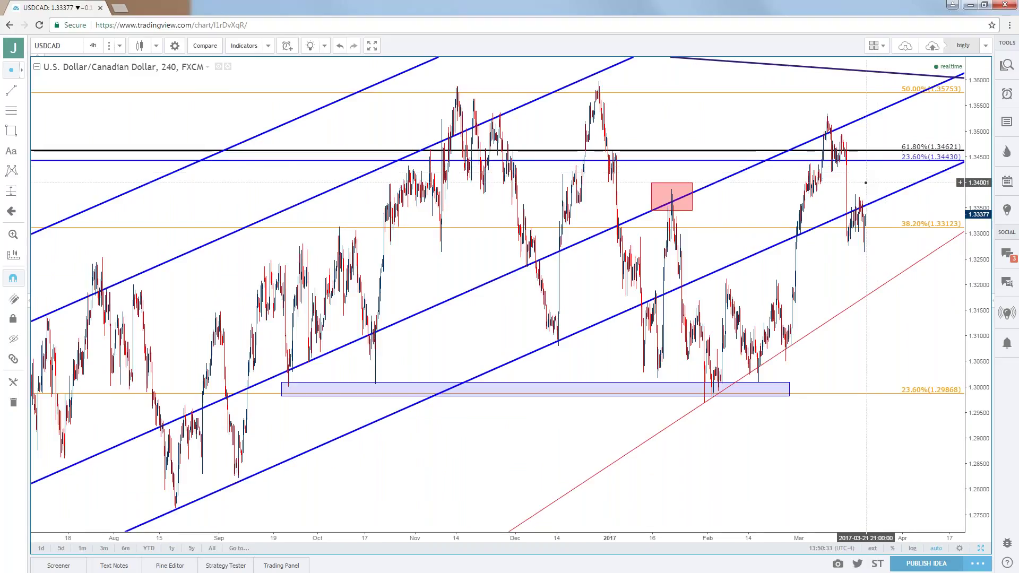
pyautogui.scroll(-5, 679, 130)
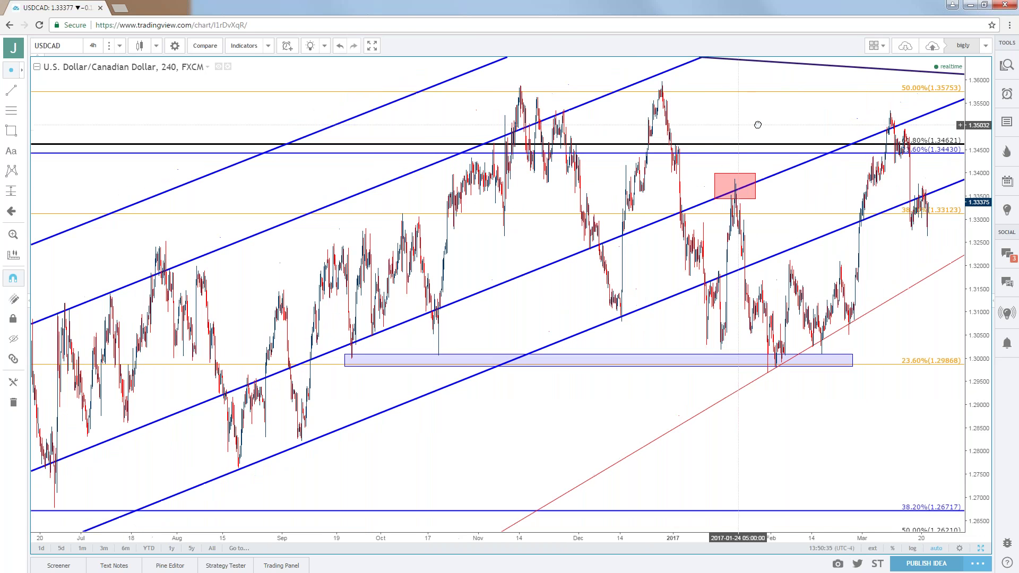
pyautogui.scroll(-2, 728, 125)
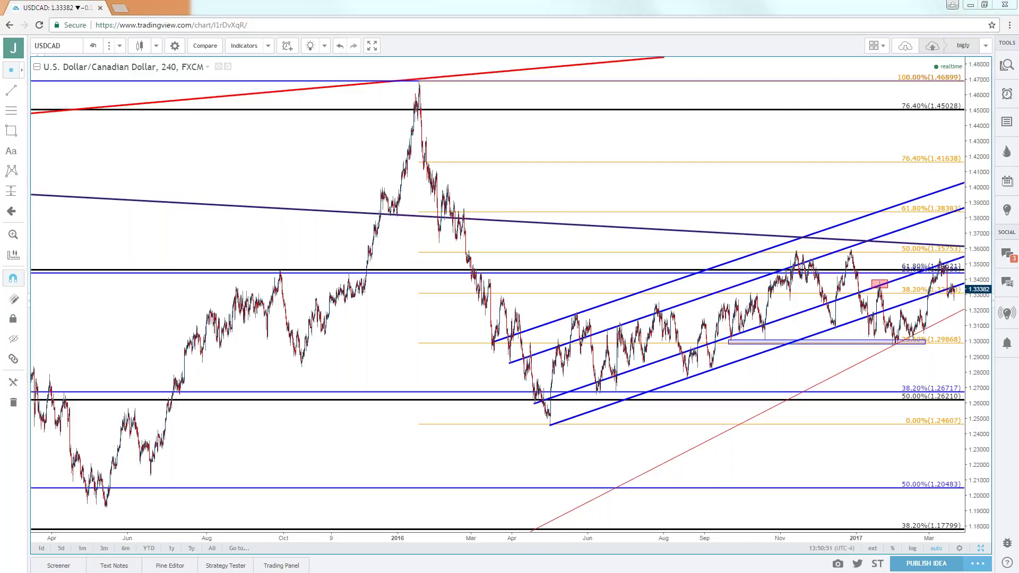
# - Replace USDCAD with the US Dollar Currency Index (DXY)
pyautogui.click(49, 48)
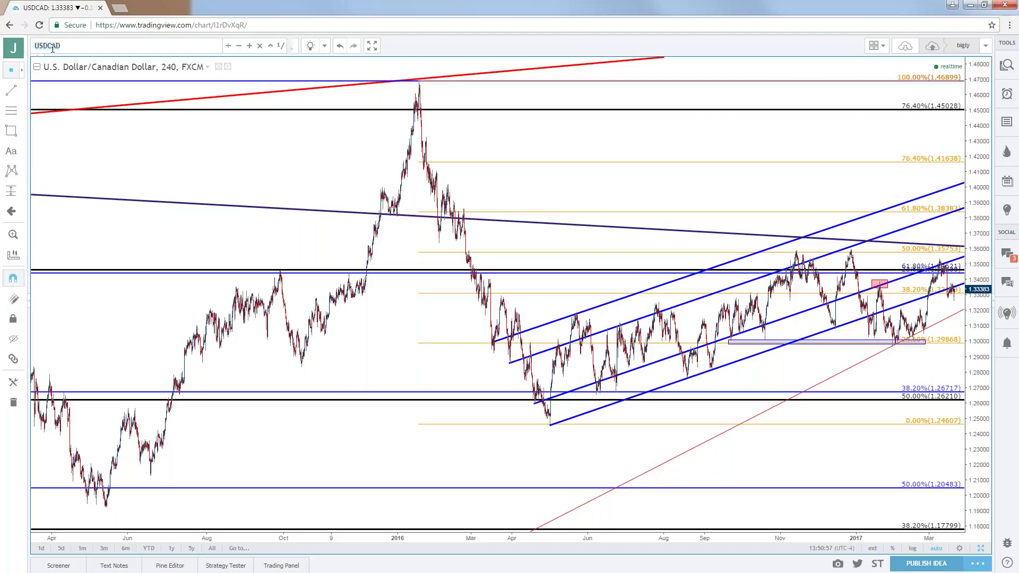
pyautogui.write('DXY')
pyautogui.press('Down')
pyautogui.press('Down')
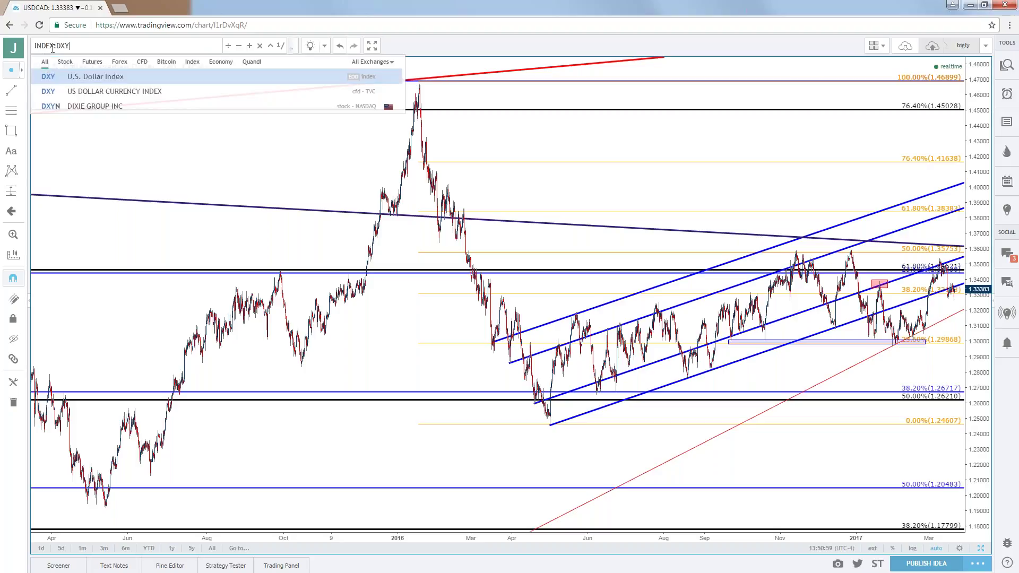
pyautogui.press('Return')
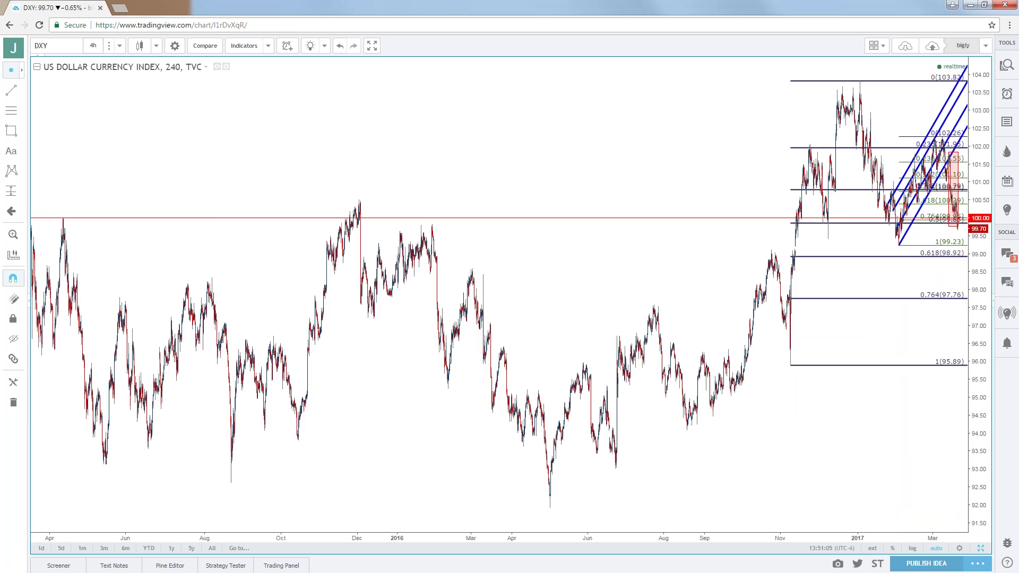
# - Put DXY on 1-hour candles and pan to leave space after the recent bars
pyautogui.click(93, 46)
pyautogui.click(103, 154)
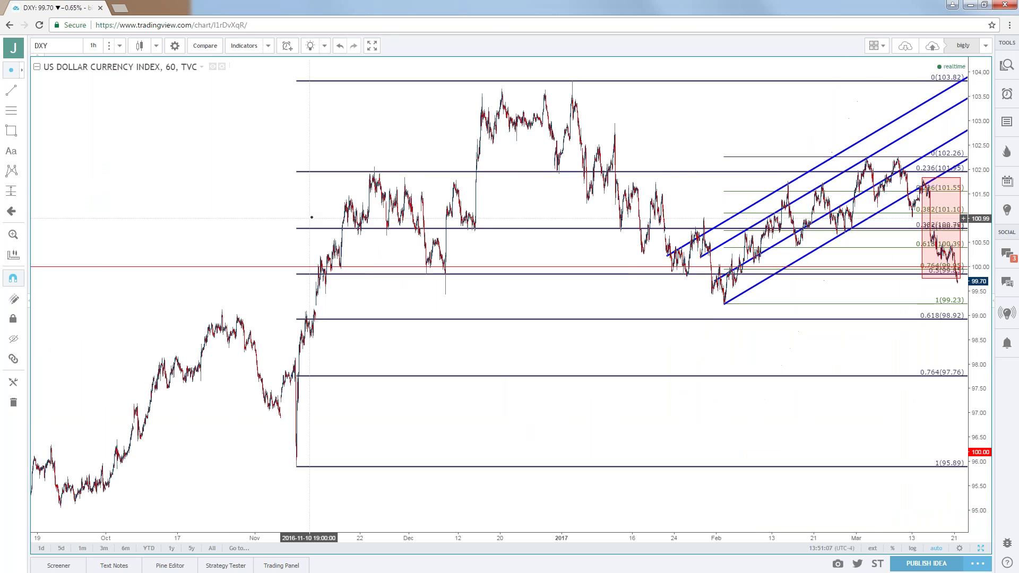
pyautogui.scroll(5, 361, 239)
pyautogui.moveTo(900, 172); pyautogui.dragTo(788, 172)
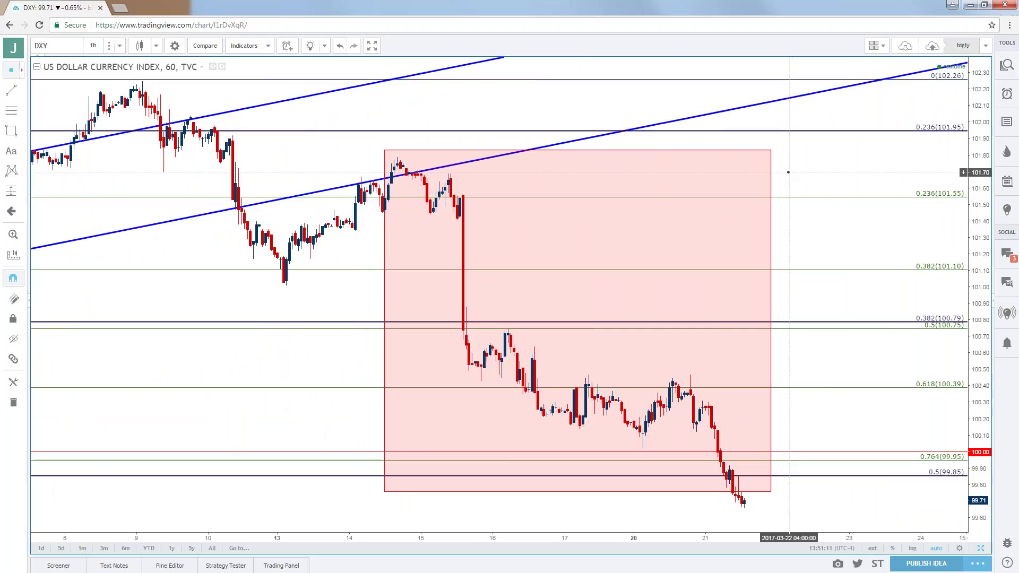
pyautogui.scroll(-5, 788, 171)
pyautogui.click(93, 45)
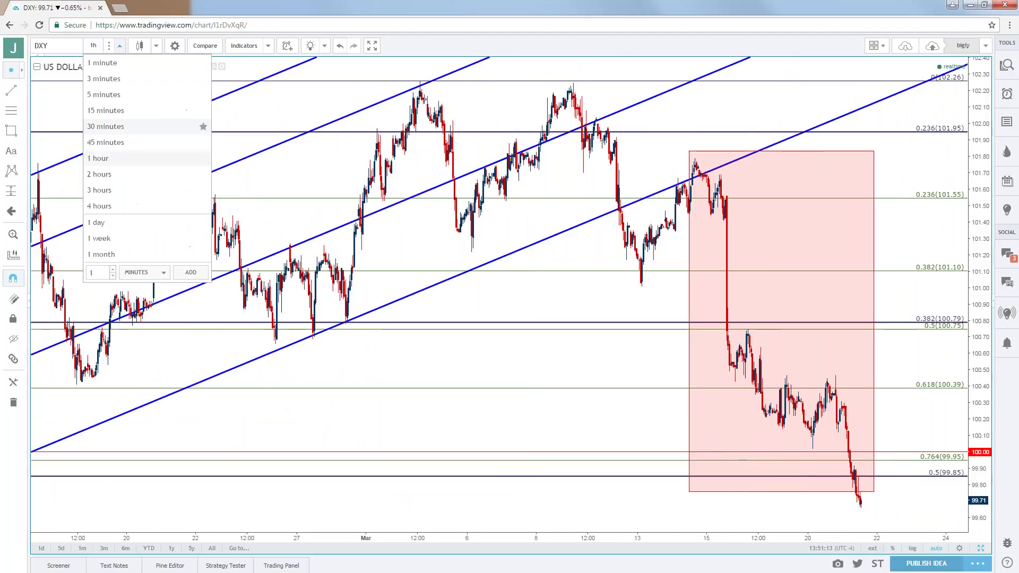
# - Show DXY monthly, restore the four-chart layout, and set the maximized 60-minute pane to monthly
pyautogui.click(103, 255)
pyautogui.scroll(3, 238, 229)
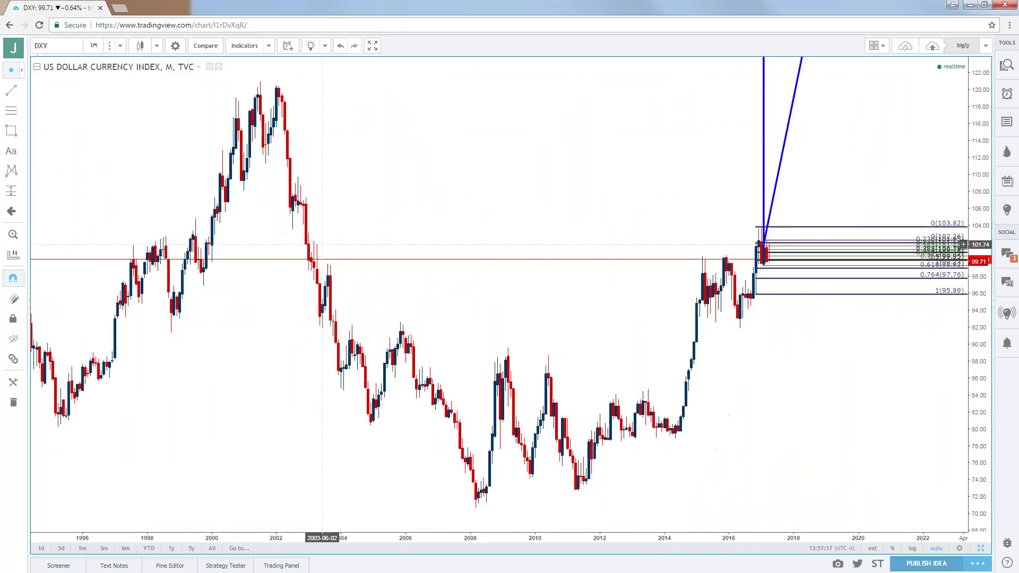
pyautogui.click(980, 548)
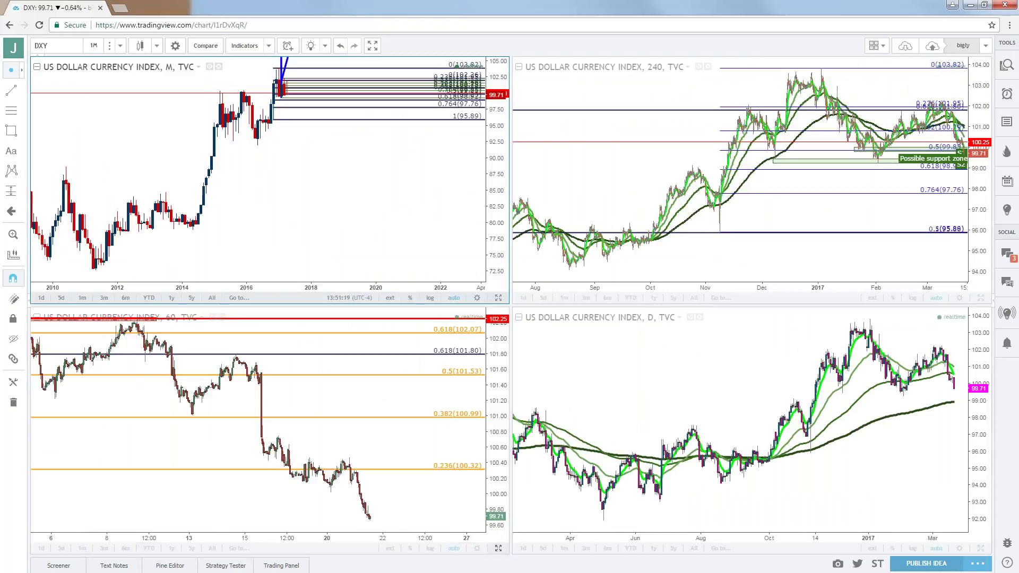
pyautogui.click(498, 548)
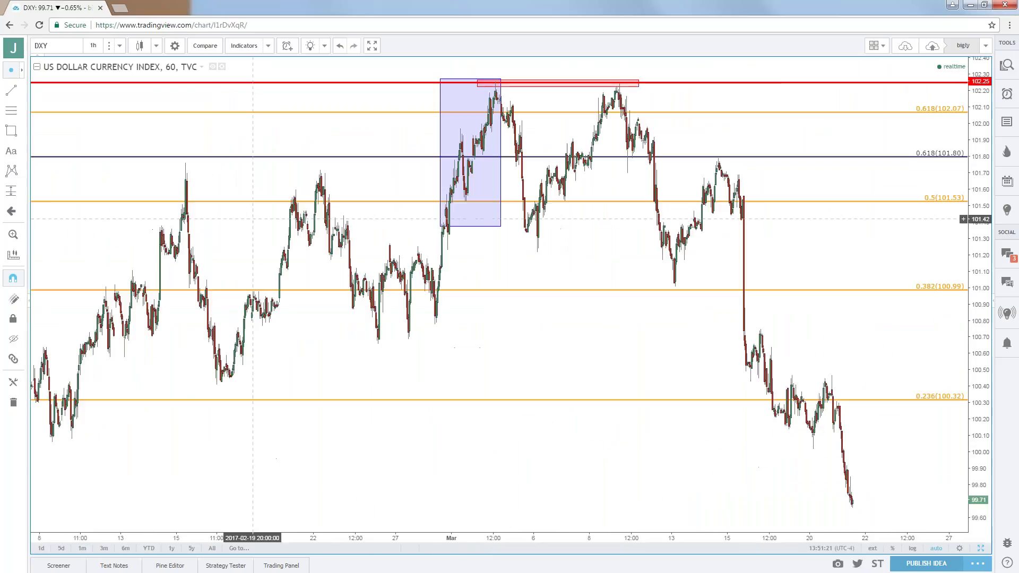
pyautogui.click(120, 46)
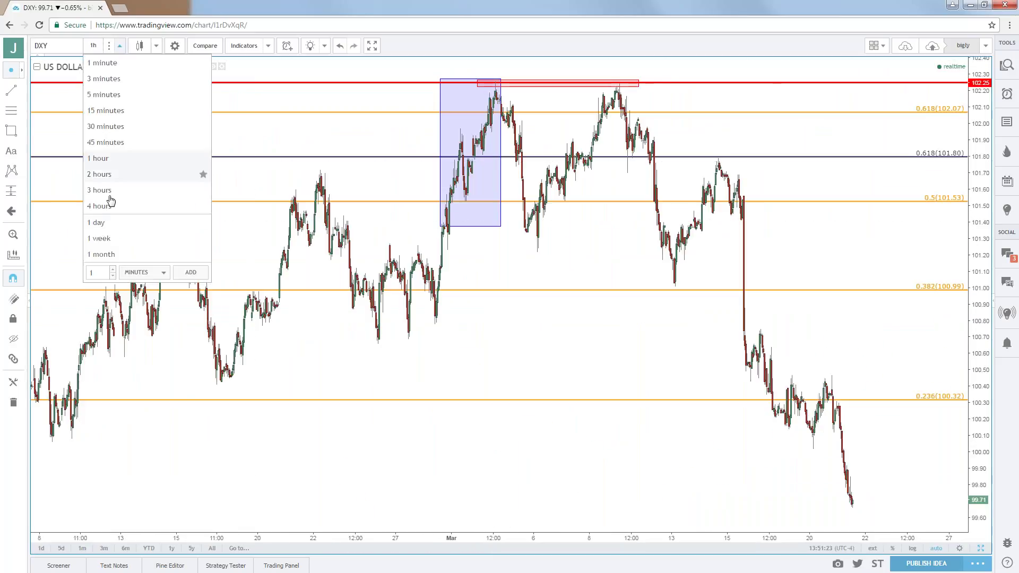
pyautogui.click(105, 253)
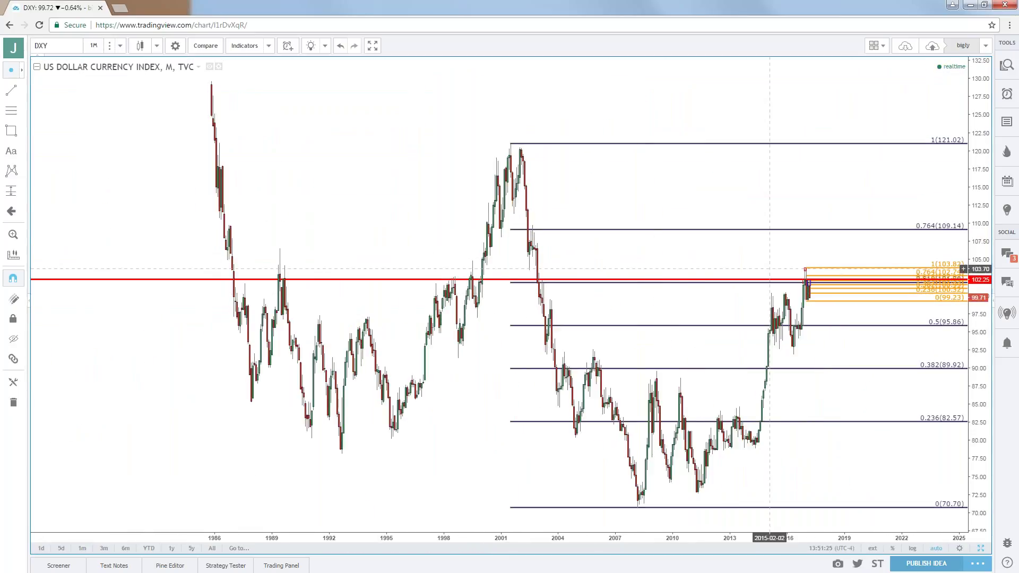
# - Delete the short-term orange Fibonacci retracement and the red horizontal line
pyautogui.press('Delete')
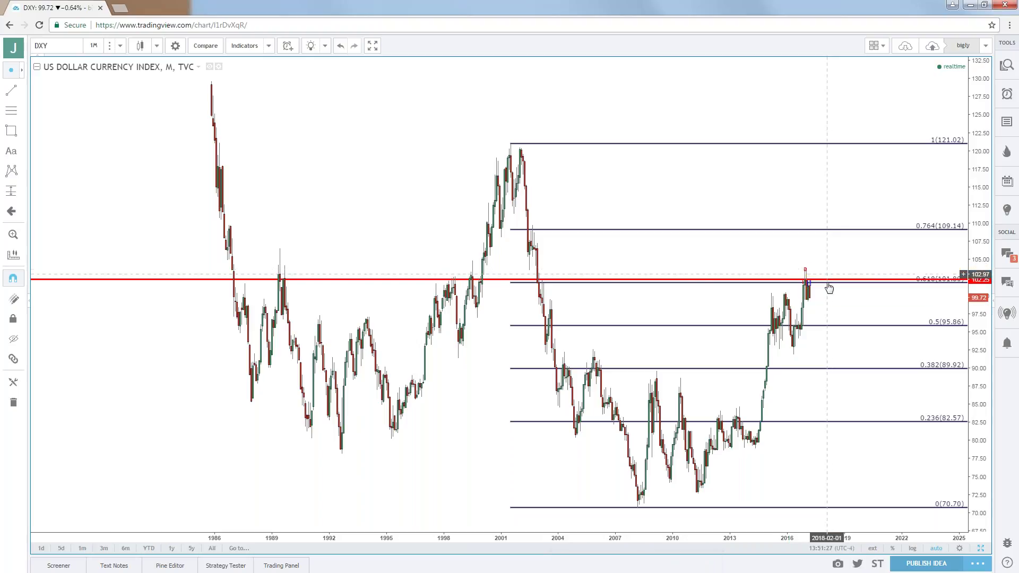
pyautogui.click(829, 280)
pyautogui.press('Delete')
# - Frame the 2002–2025 monthly history and save the layout with Ctrl+S
pyautogui.scroll(1, 820, 293)
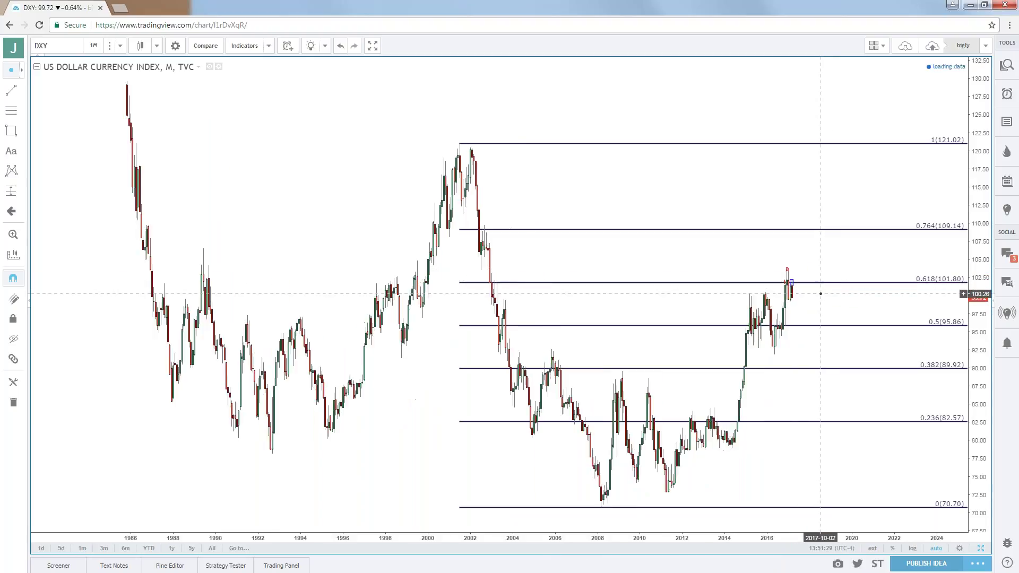
pyautogui.scroll(3, 820, 293)
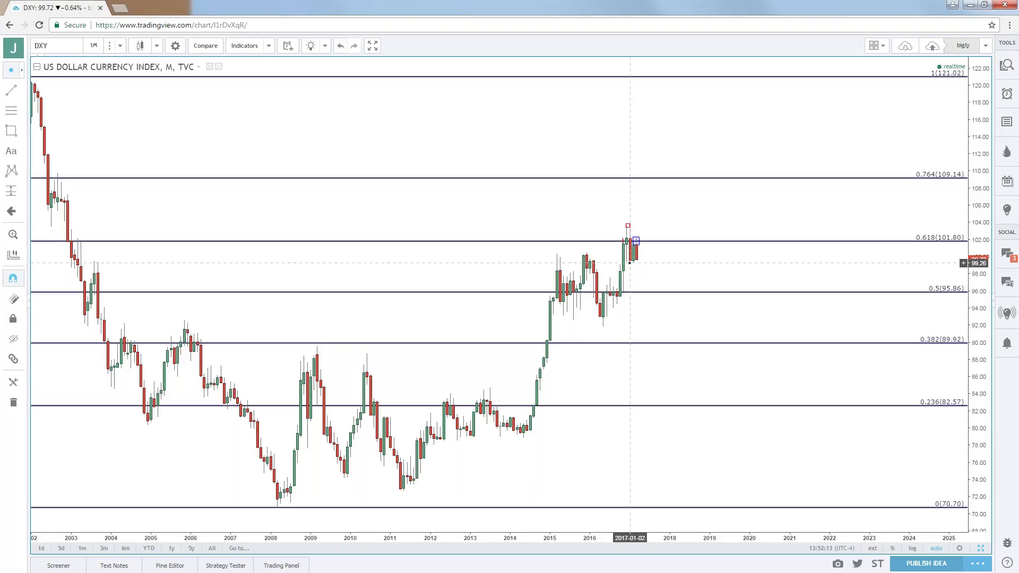
pyautogui.moveTo(608, 260); pyautogui.dragTo(630, 257)
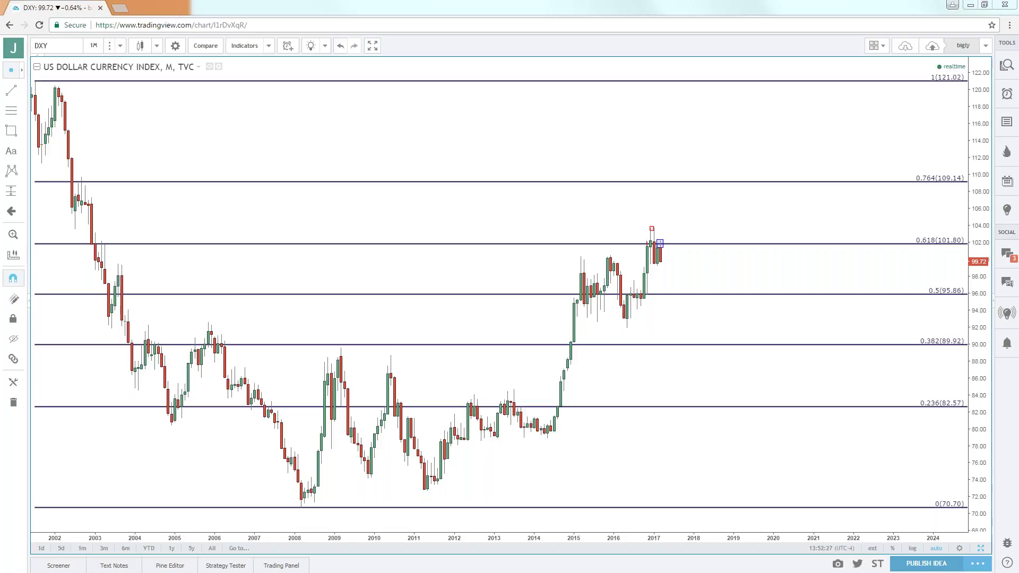
pyautogui.hotkey('ctrl', 's')
# - Bring the DailyFX article forward, scroll to the Shiller PE Ratio chart, and maximize the window
pyautogui.hotkey('alt', 'Tab')
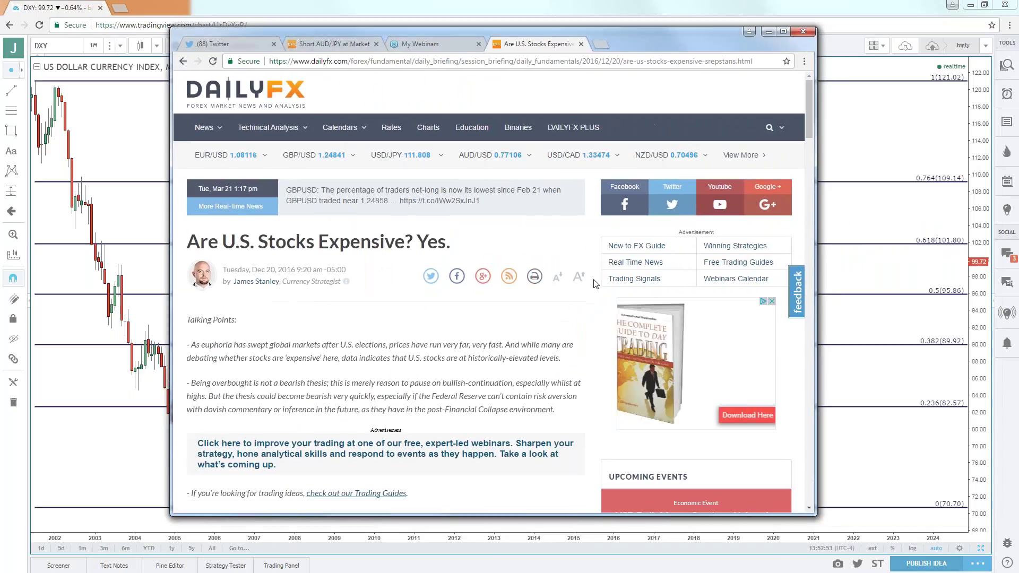
pyautogui.scroll(-10, 594, 282)
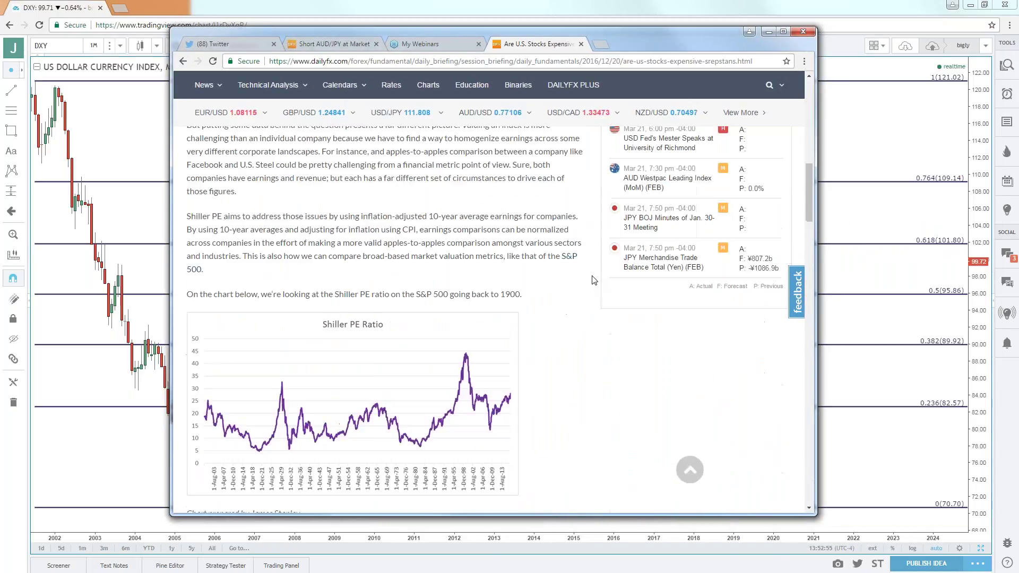
pyautogui.scroll(-7, 594, 277)
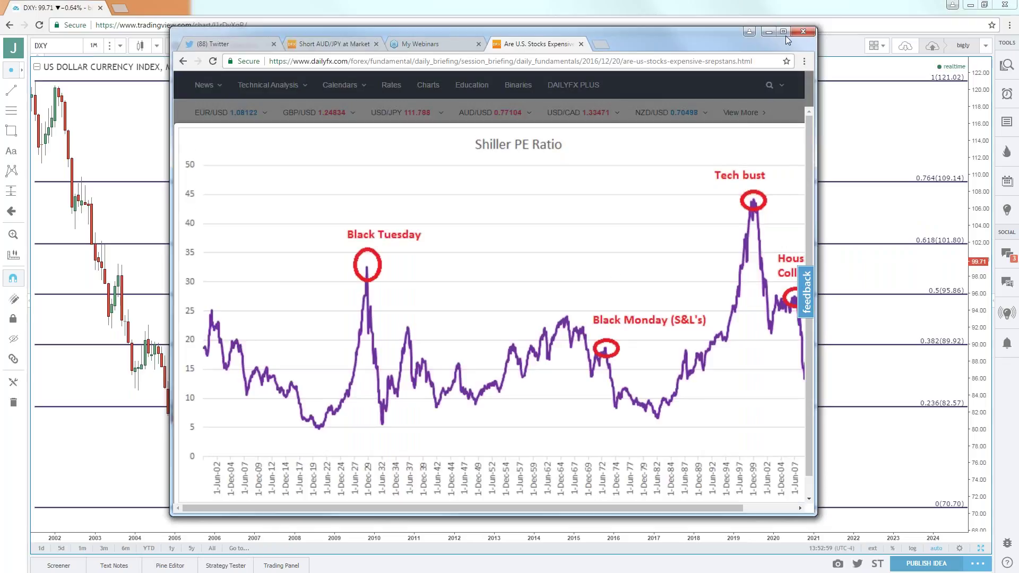
pyautogui.click(783, 32)
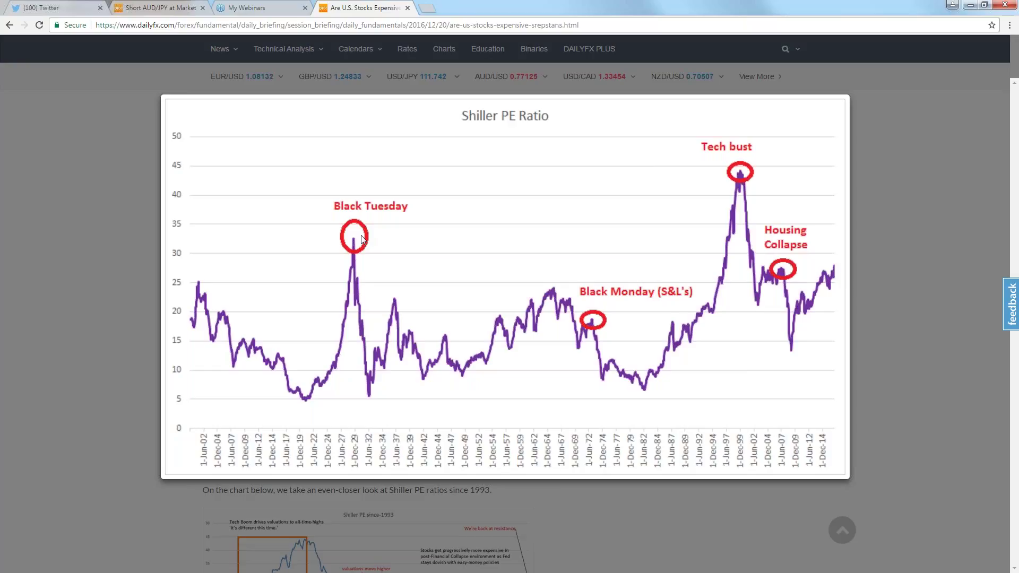
# - Dismiss the Shiller PE Ratio lightbox, shrink the DailyFX article window and return to TradingView
pyautogui.click(874, 273)
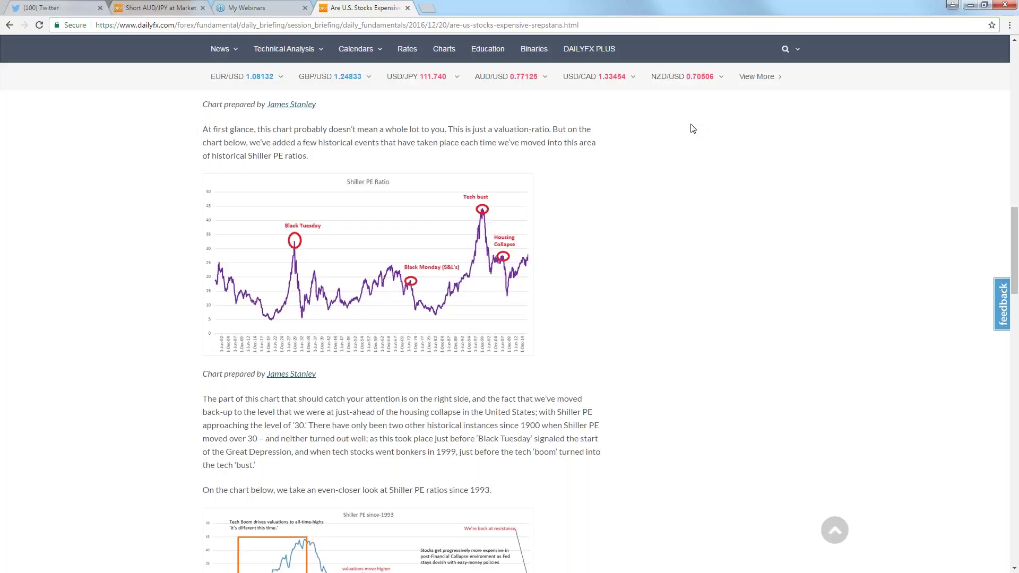
pyautogui.hotkey('ctrl', 'l')
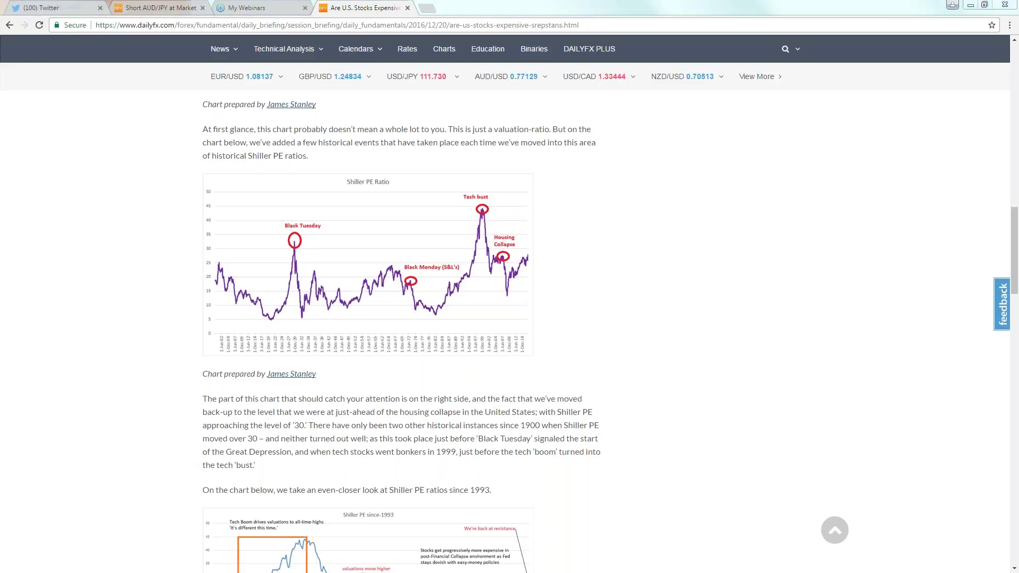
pyautogui.click(299, 25)
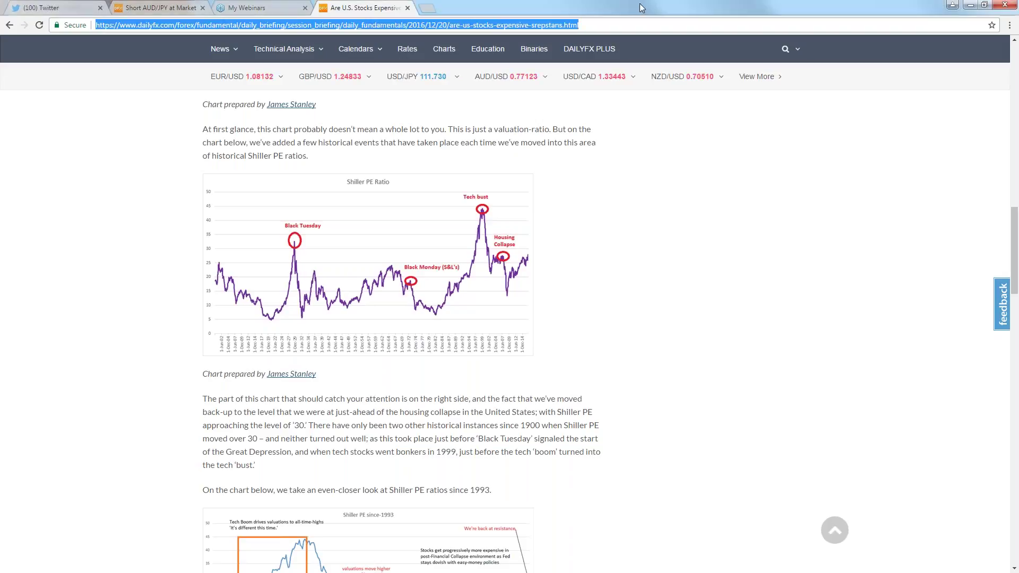
pyautogui.press('super+Down')
pyautogui.press('super+Down')
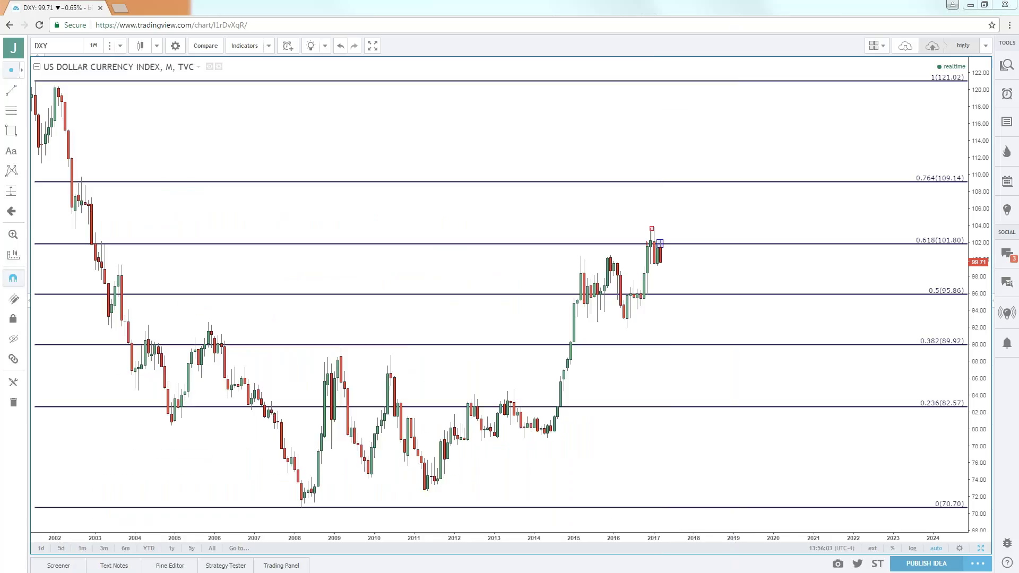
# - Replace the DXY chart with the FX_IDC EURUSD monthly chart
pyautogui.click(74, 47)
pyautogui.write('EURUSD')
pyautogui.press('Down')
pyautogui.press('Down')
pyautogui.press('Down')
pyautogui.press('Down')
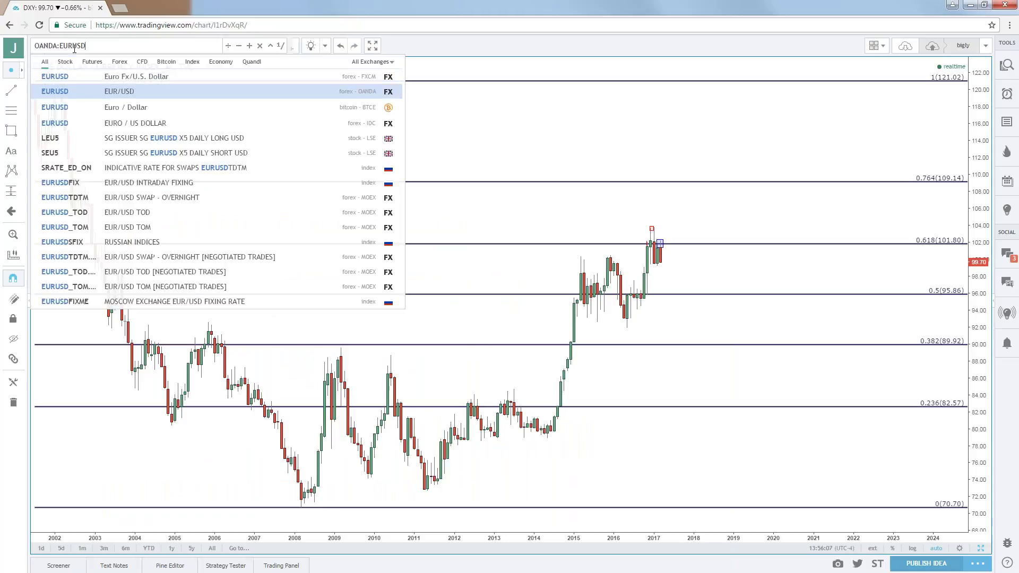
pyautogui.press('Return')
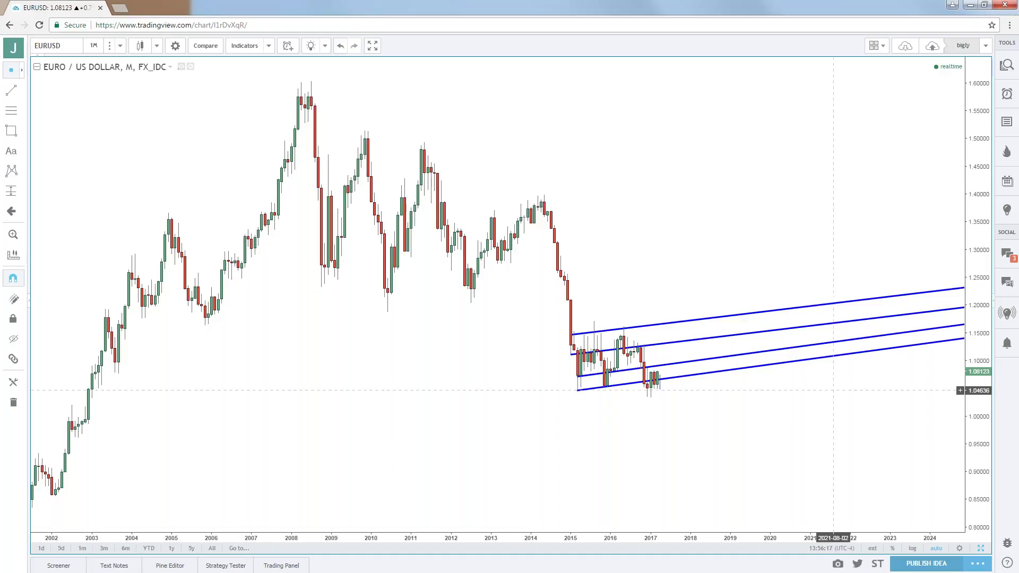
# - Restore the four-chart layout and load USDJPY into all four charts
pyautogui.click(980, 552)
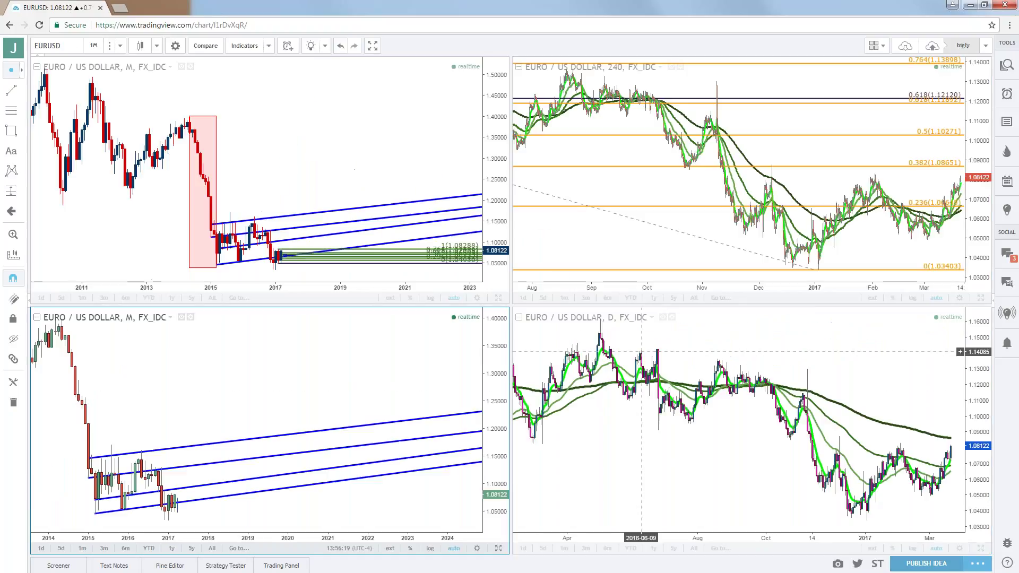
pyautogui.click(53, 46)
pyautogui.write('usdjpy')
pyautogui.press('Down')
pyautogui.press('Down')
pyautogui.press('Down')
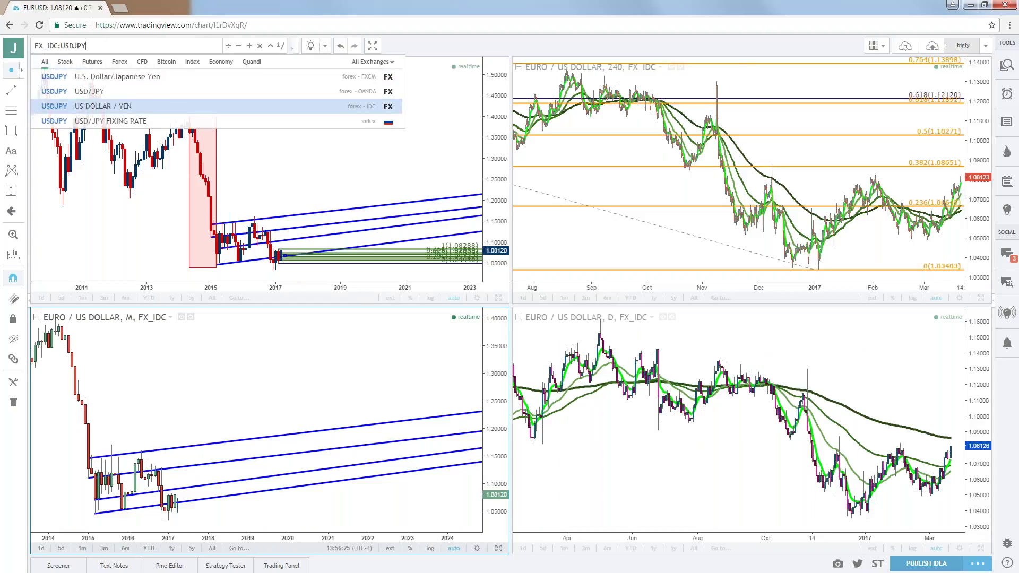
pyautogui.press('Return')
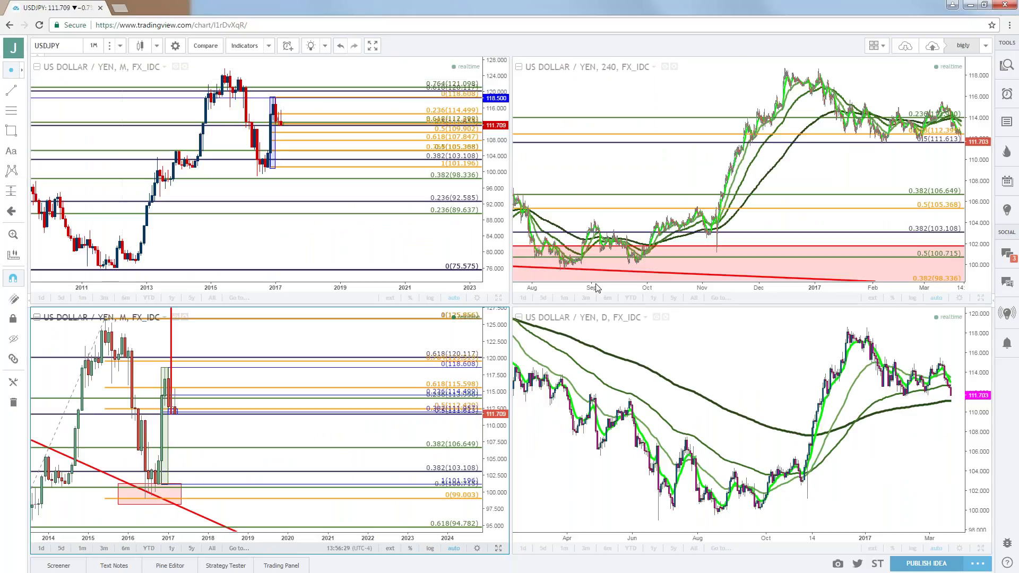
# - Maximize the monthly USDJPY pane and switch it to 1-hour candles
pyautogui.click(497, 298)
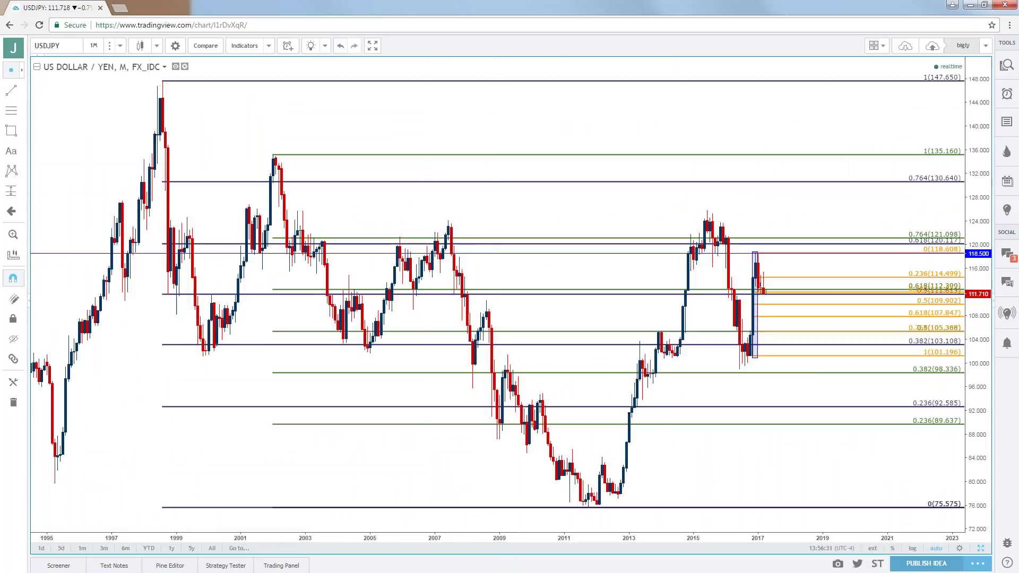
pyautogui.click(94, 46)
pyautogui.click(122, 164)
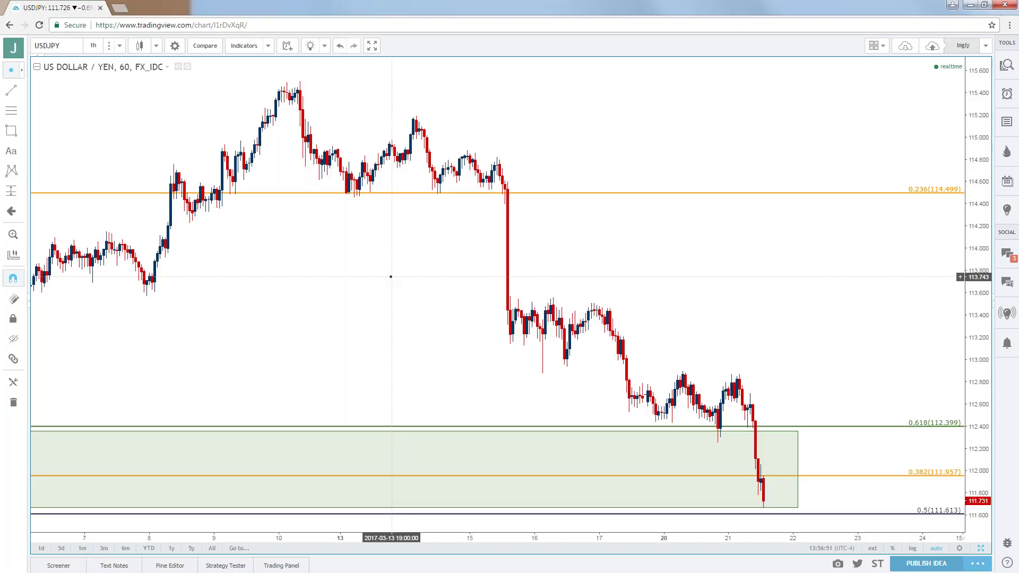
# - Zoom out the hourly USDJPY chart to show history back to late February
pyautogui.scroll(-3, 391, 277)
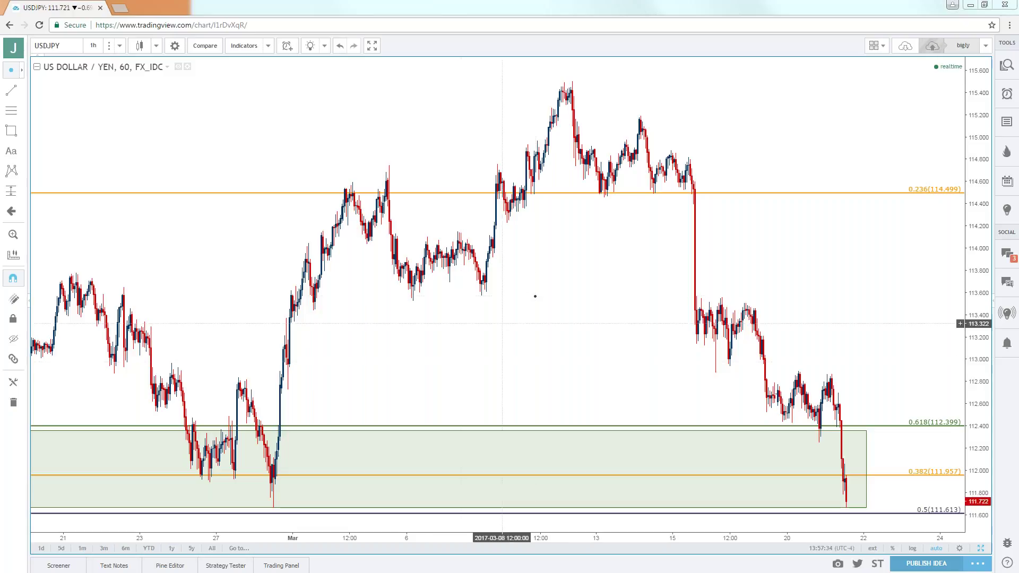
pyautogui.scroll(-3, 536, 296)
# - Zoom the hourly USDJPY chart and shift it slightly toward later dates
pyautogui.scroll(-3, 536, 295)
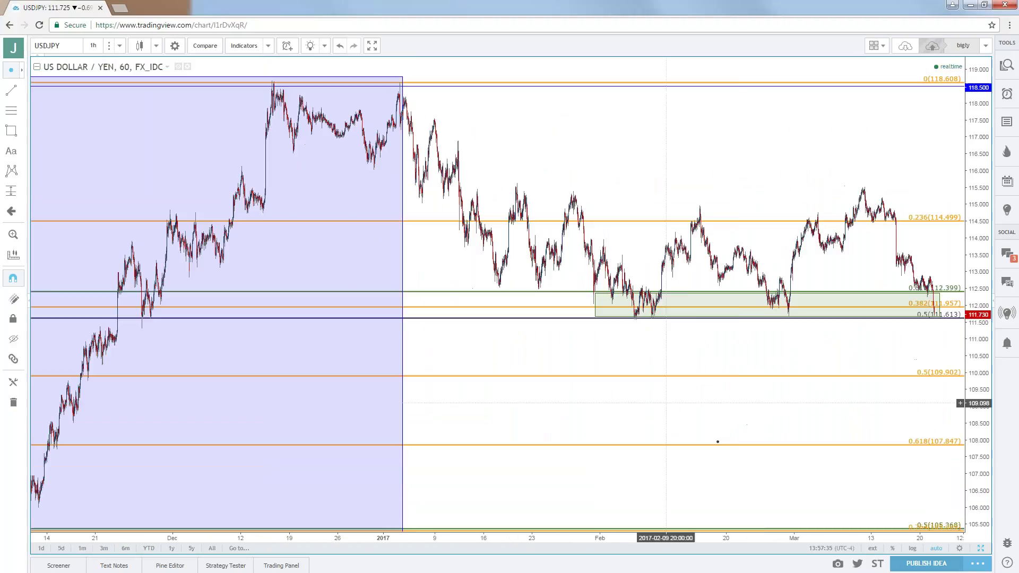
pyautogui.scroll(-5, 797, 328)
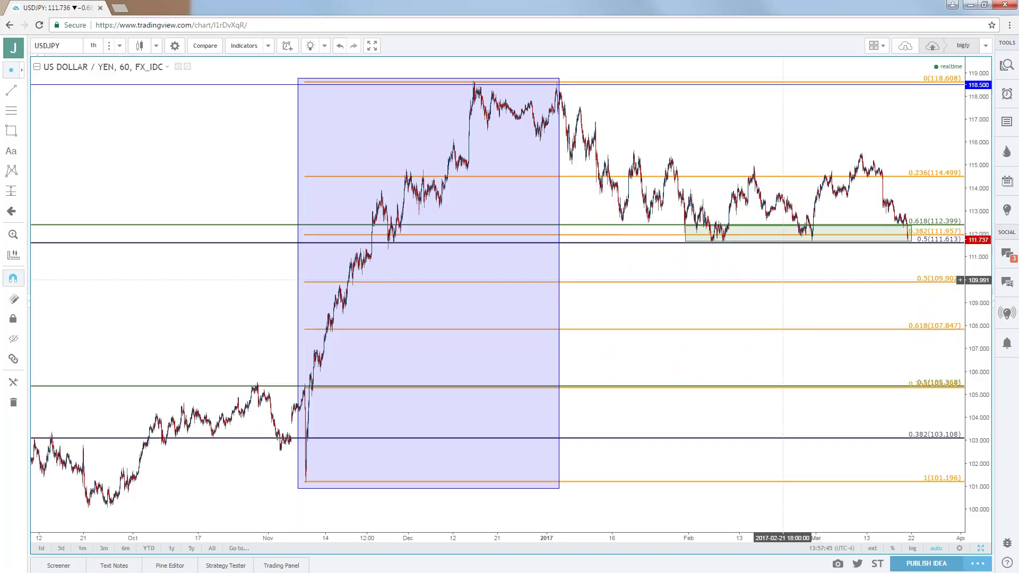
pyautogui.moveTo(782, 275); pyautogui.dragTo(769, 276)
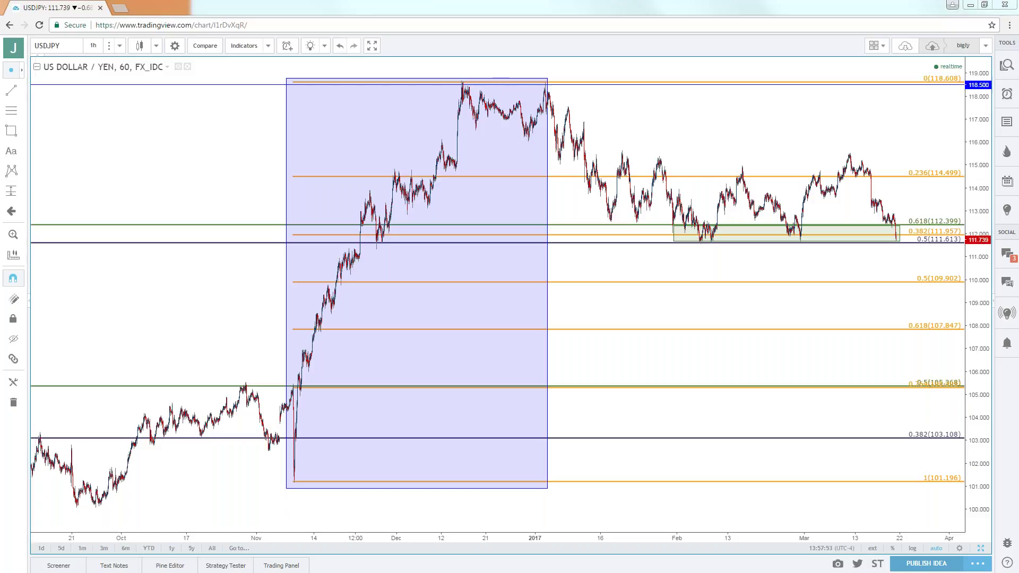
pyautogui.click(46, 46)
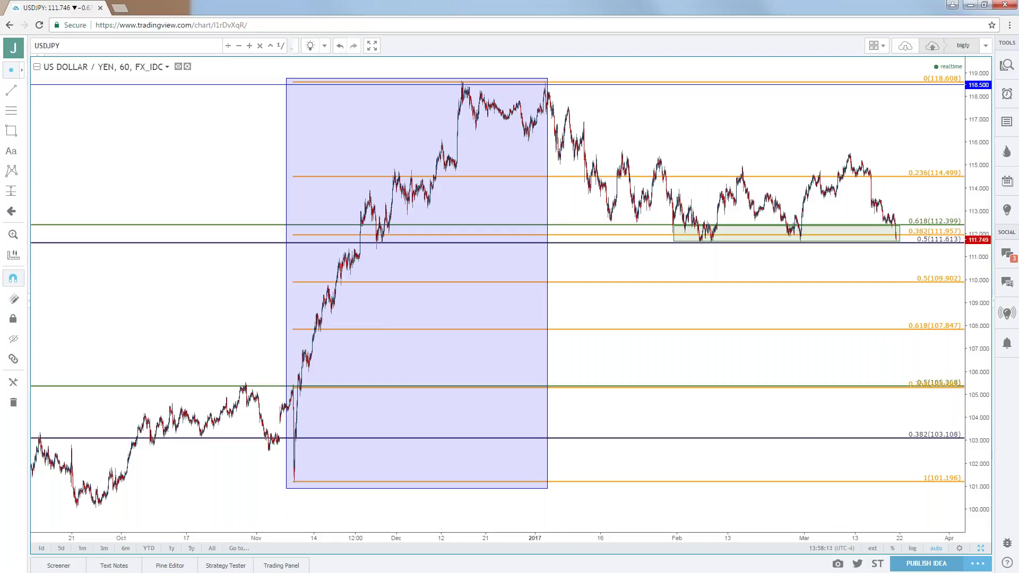
pyautogui.press('Escape')
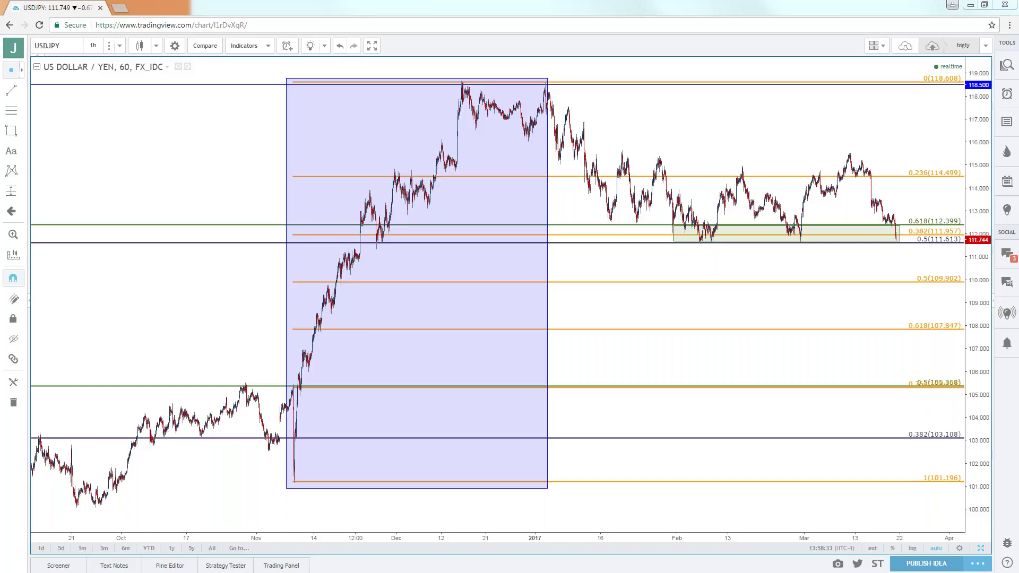
# - Switch USD/JPY to daily candles and zoom into mid-2016 onward
pyautogui.scroll(3, 218, 196)
pyautogui.scroll(-3, 217, 196)
pyautogui.click(119, 45)
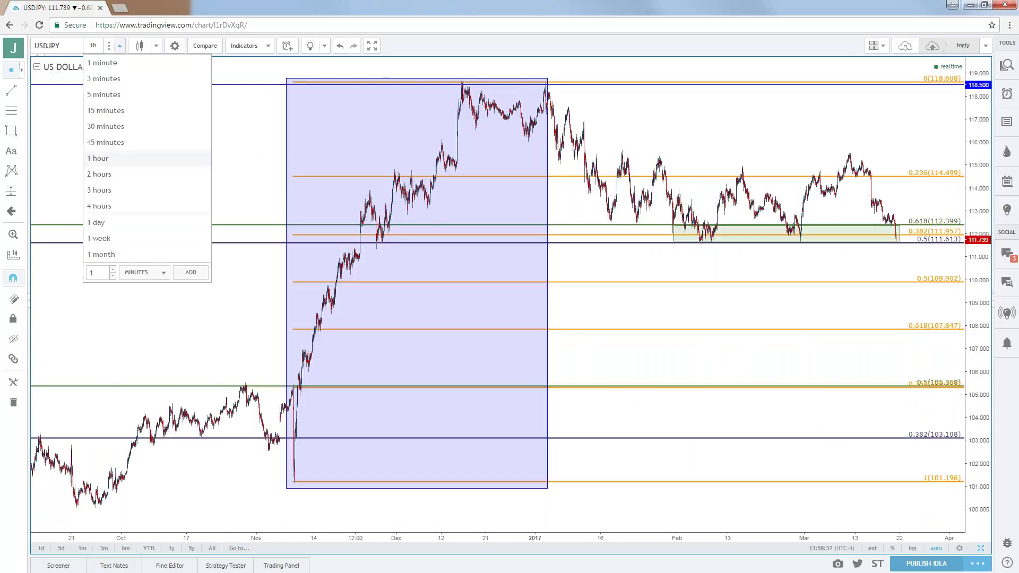
pyautogui.click(113, 224)
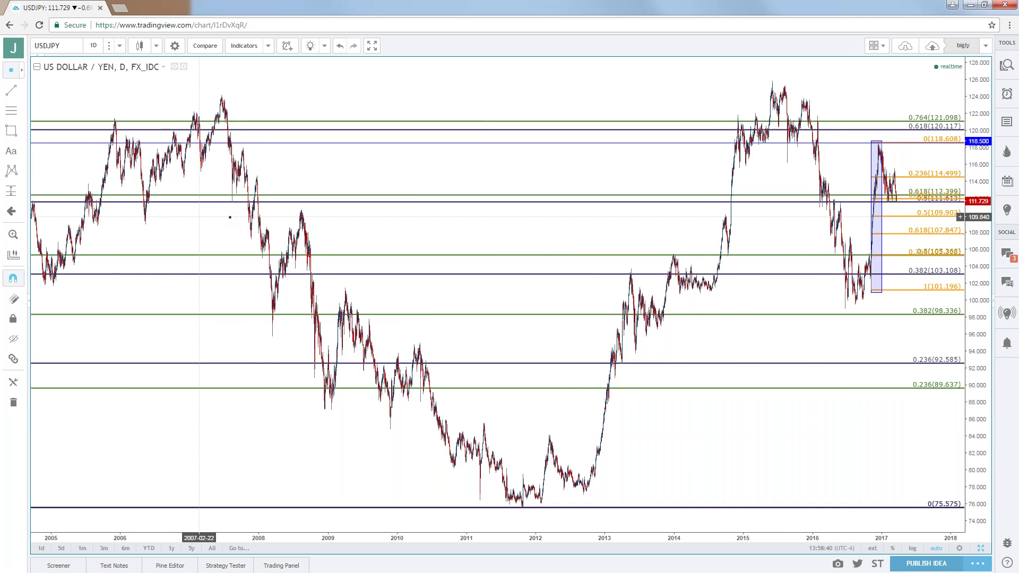
pyautogui.scroll(10, 233, 217)
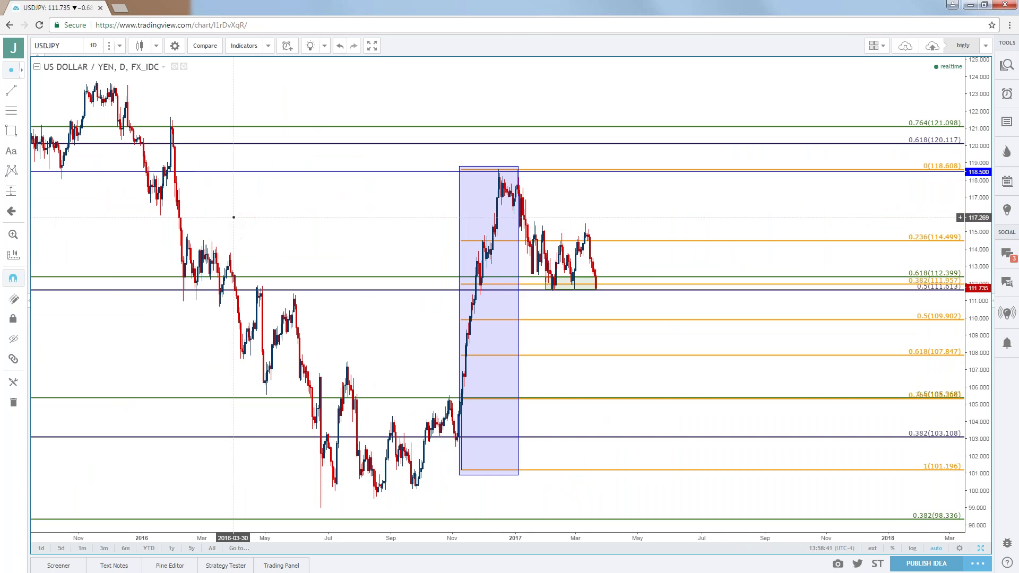
pyautogui.click(50, 46)
pyautogui.click(115, 123)
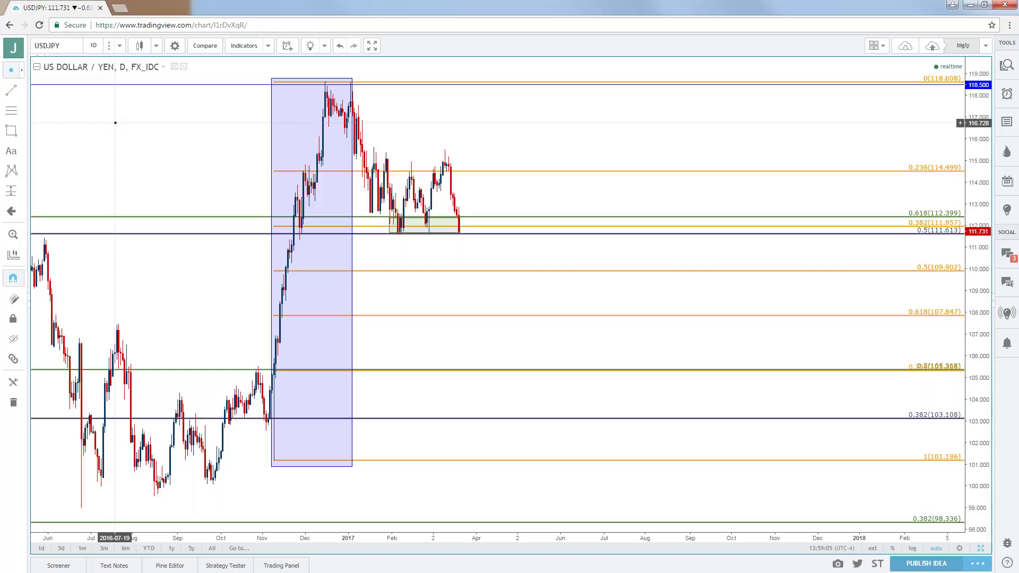
pyautogui.click(61, 49)
# - Load the FX_IDC GBPUSD chart and set it to 1-hour candles
pyautogui.write('GBPUSD')
pyautogui.press('Down')
pyautogui.press('Down')
pyautogui.press('Down')
pyautogui.press('Return')
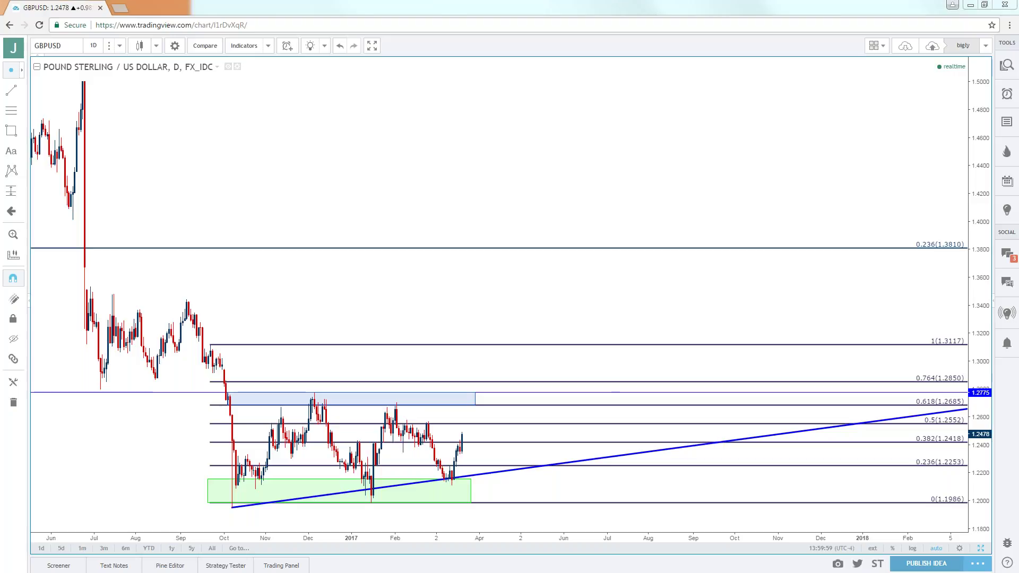
pyautogui.click(94, 46)
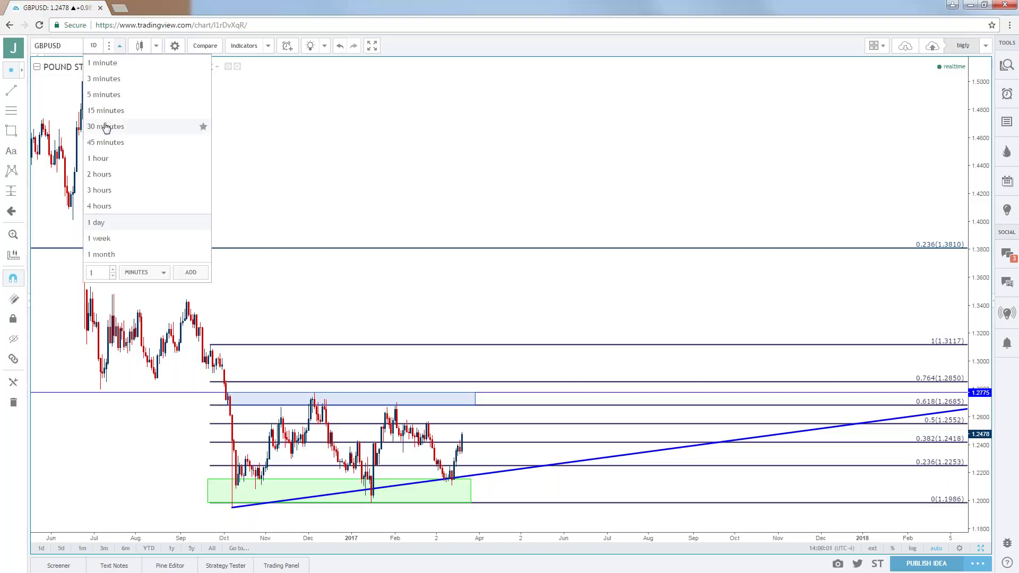
pyautogui.click(105, 161)
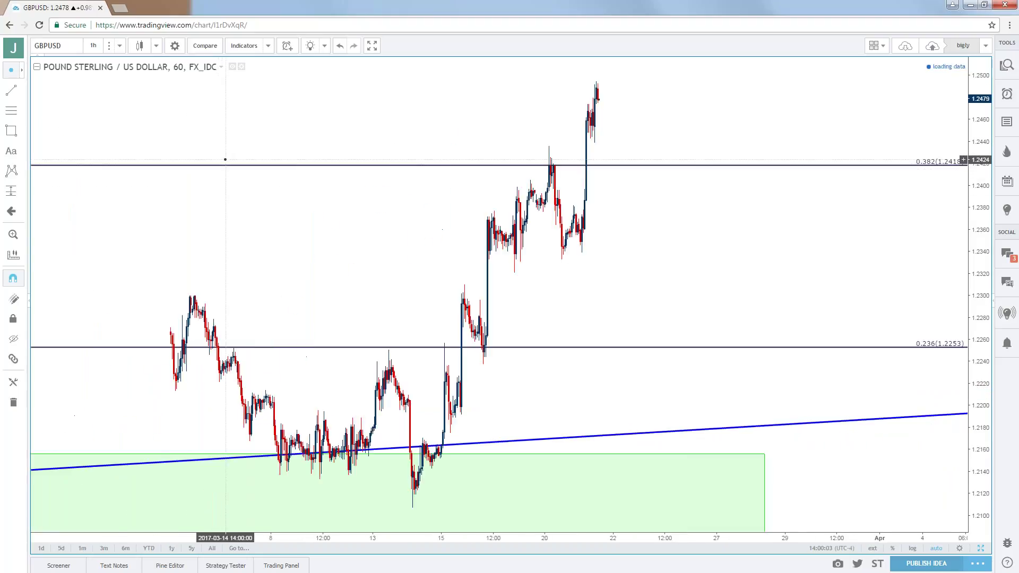
# - Load the FXCM SPX500 chart and zoom out to show late January onward
pyautogui.write('SPX')
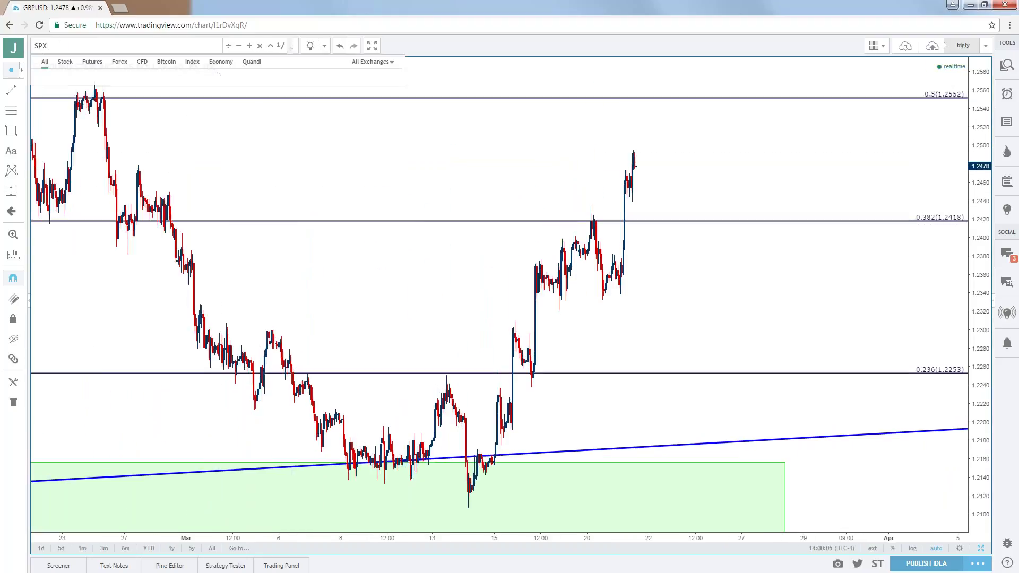
pyautogui.write('500')
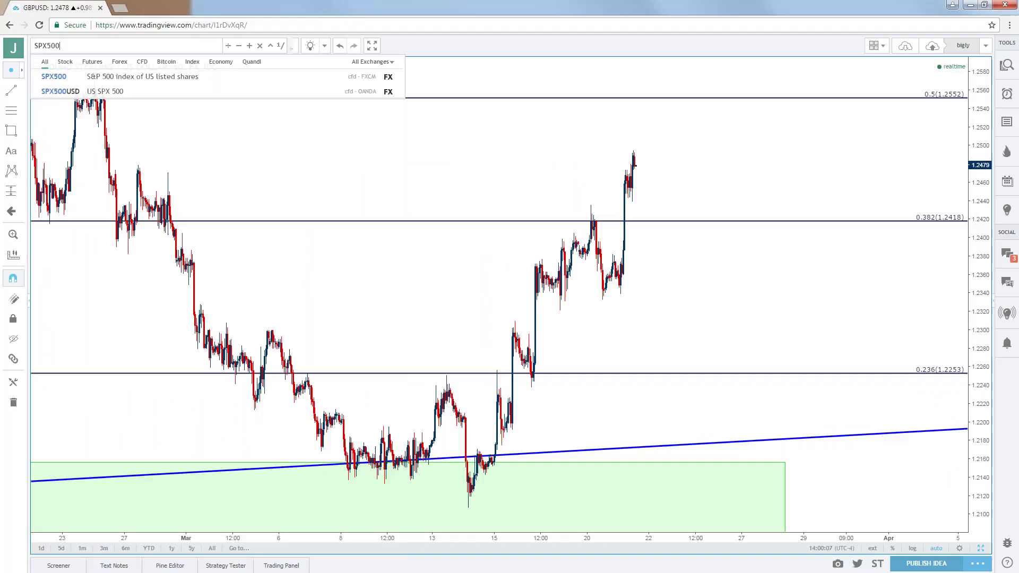
pyautogui.press('Down')
pyautogui.press('Return')
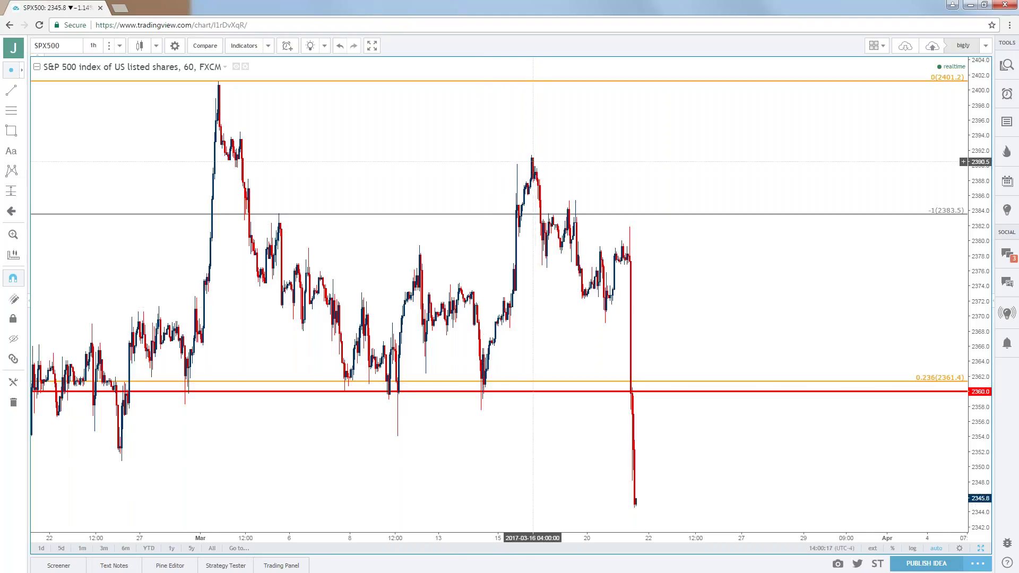
pyautogui.scroll(-3, 533, 161)
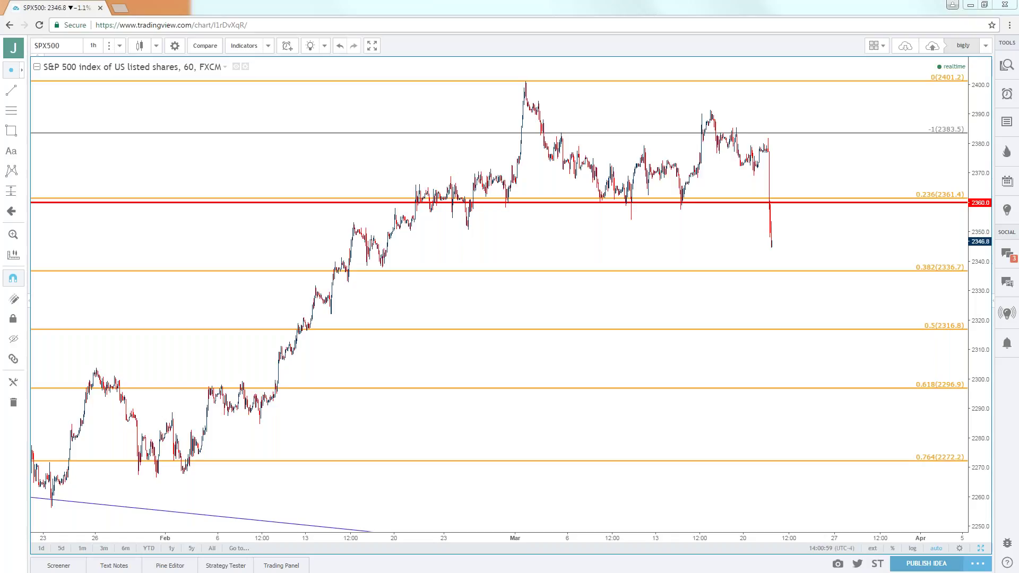
pyautogui.click(63, 45)
# - Load the US Dollar Currency Index (DXY) chart and zoom out to September onward
pyautogui.write('DXY')
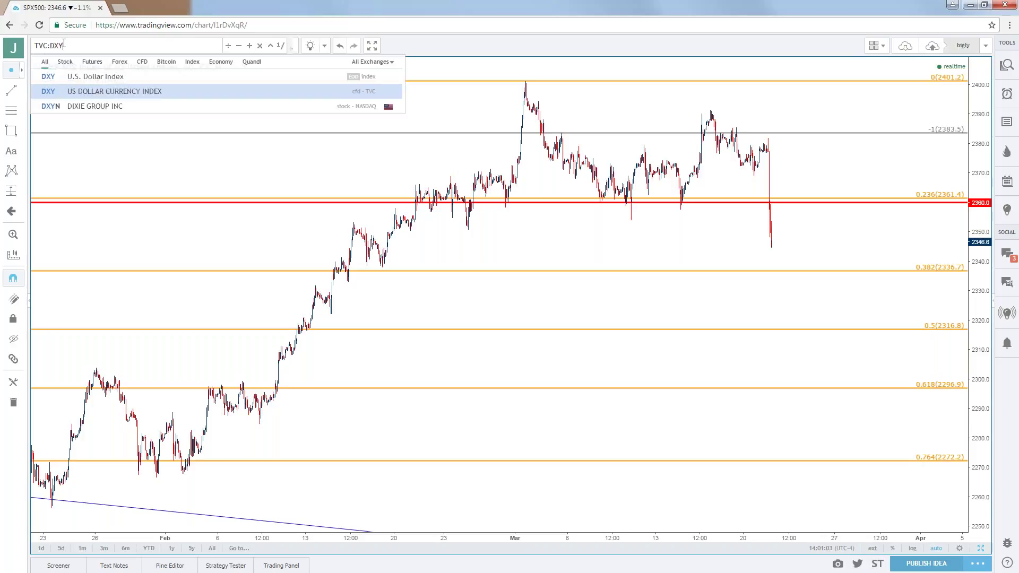
pyautogui.click(115, 91)
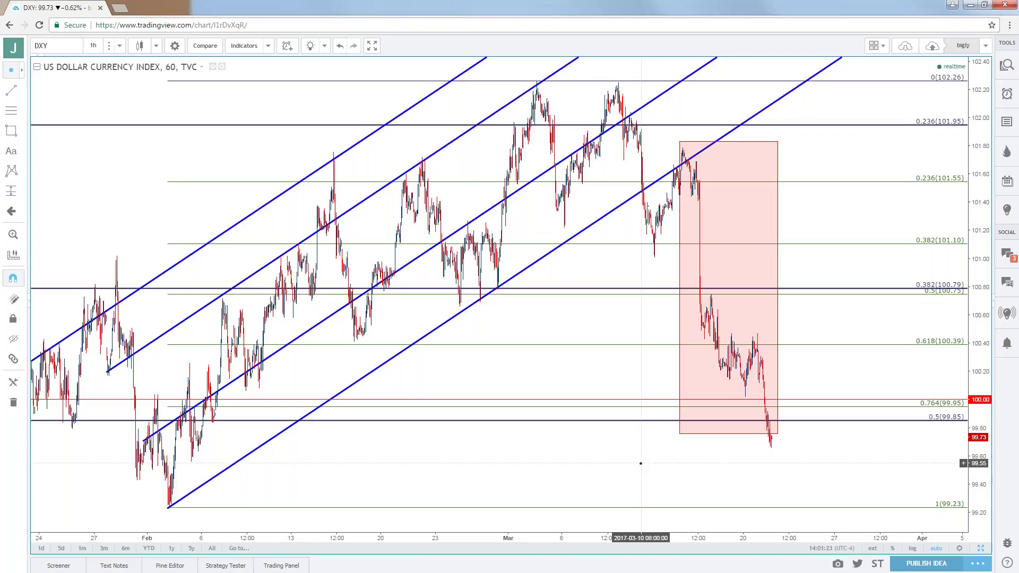
pyautogui.scroll(-4, 641, 463)
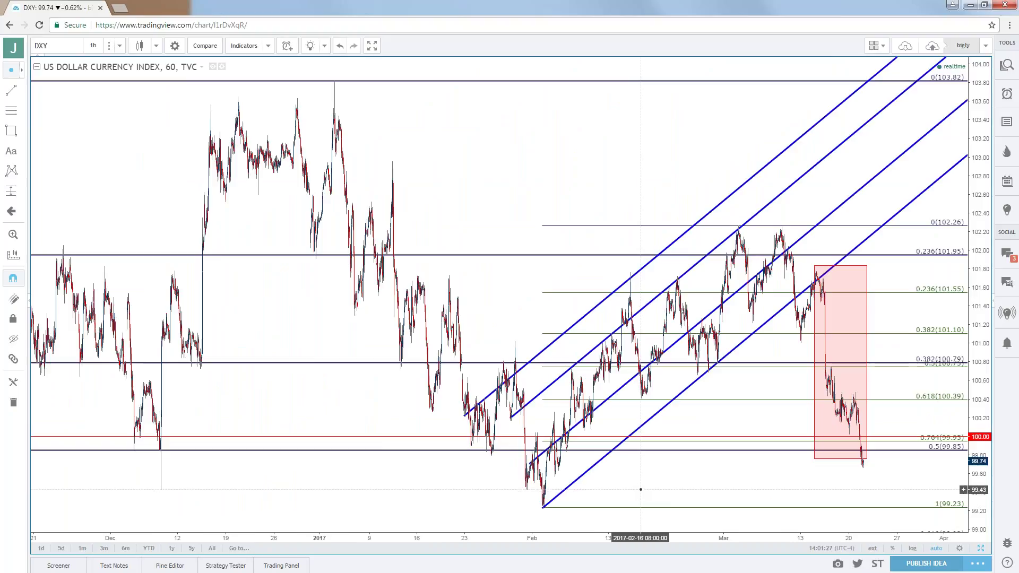
pyautogui.scroll(-3, 241, 458)
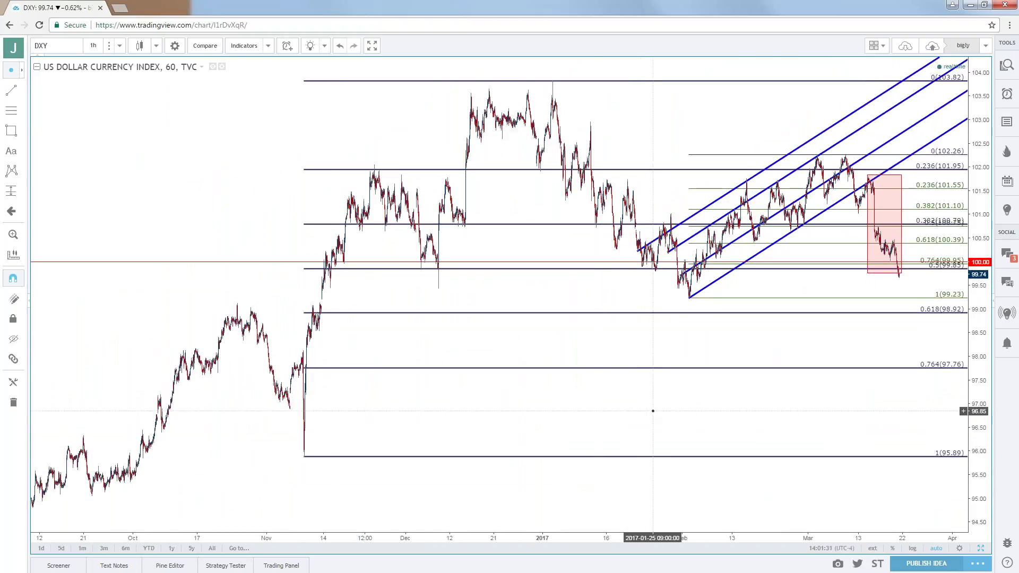
pyautogui.moveTo(652, 409); pyautogui.dragTo(626, 419)
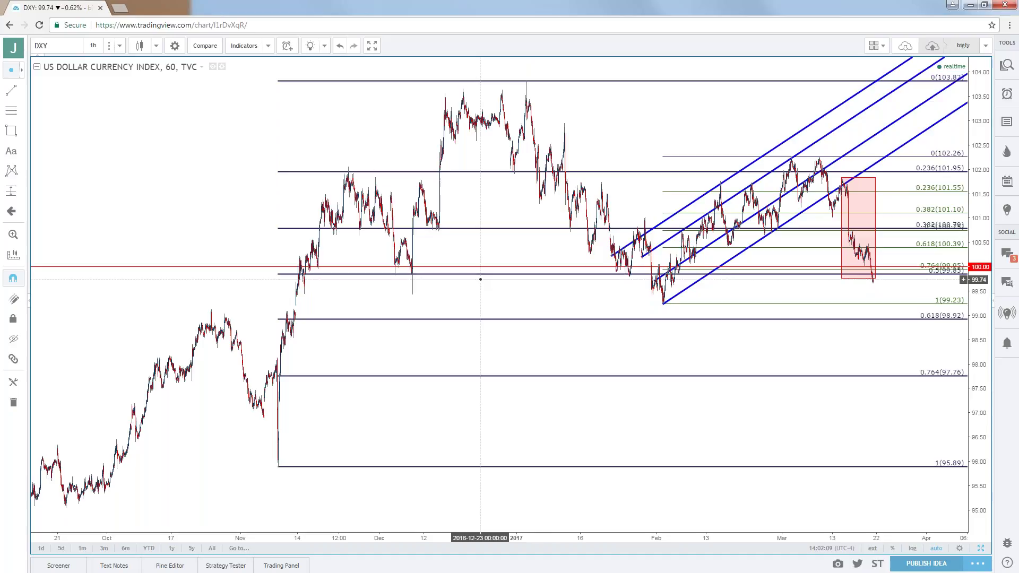
pyautogui.scroll(4, 480, 279)
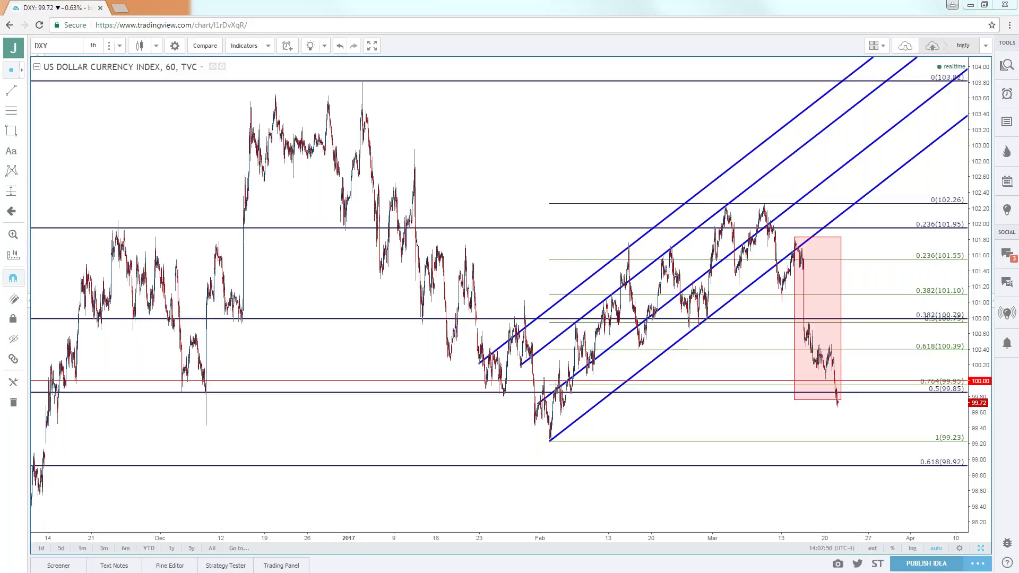
pyautogui.click(61, 42)
# - Replace the DXY symbol with the SPX500 S&P 500 index chart
pyautogui.press('BackSpace')
pyautogui.press('BackSpace')
pyautogui.press('BackSpace')
pyautogui.write('SPX500')
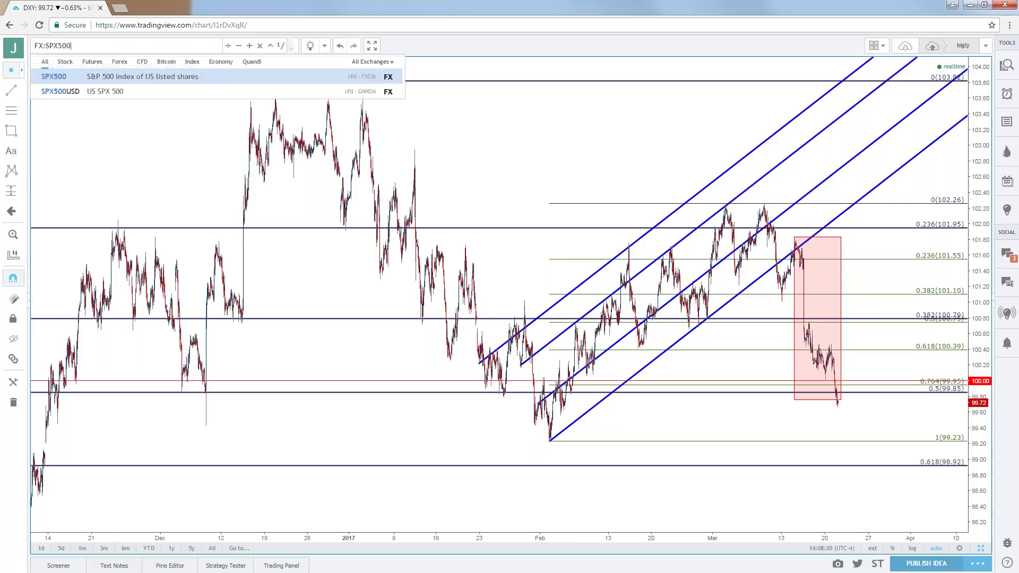
pyautogui.click(122, 76)
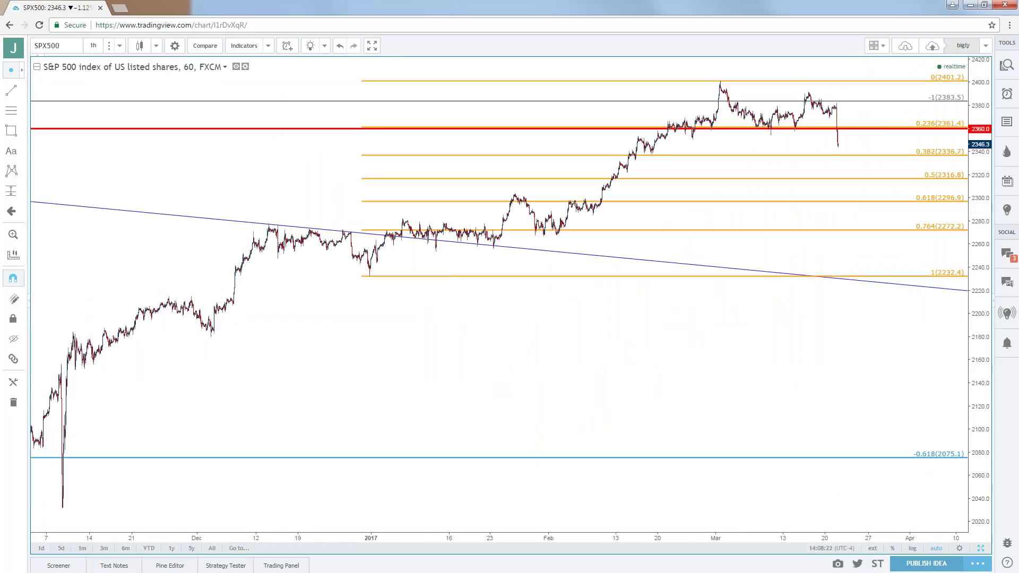
pyautogui.scroll(5, 358, 129)
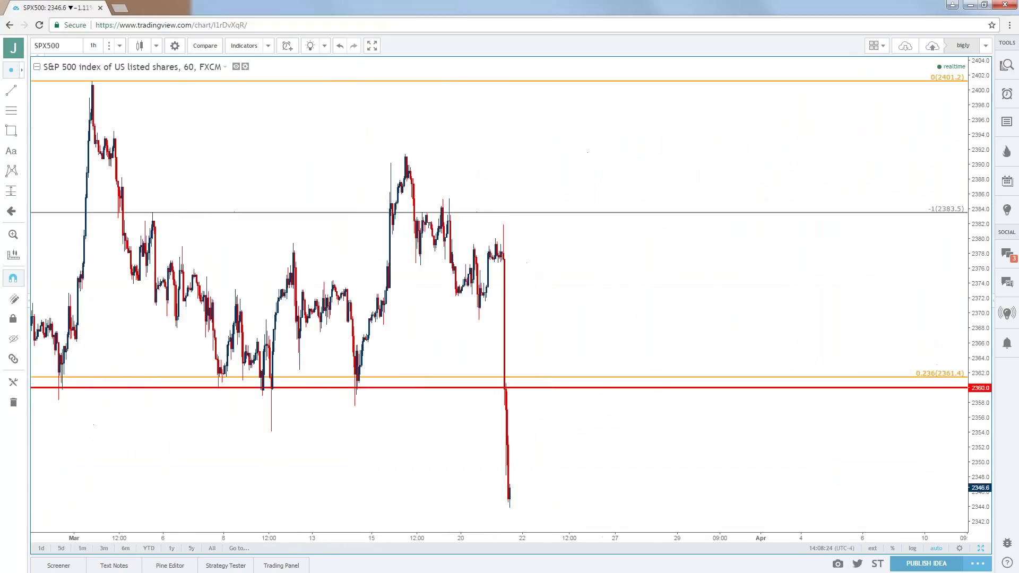
# - Set SPX500 to 5-minute bars framed on the recent drop below 2360
pyautogui.click(94, 45)
pyautogui.click(112, 95)
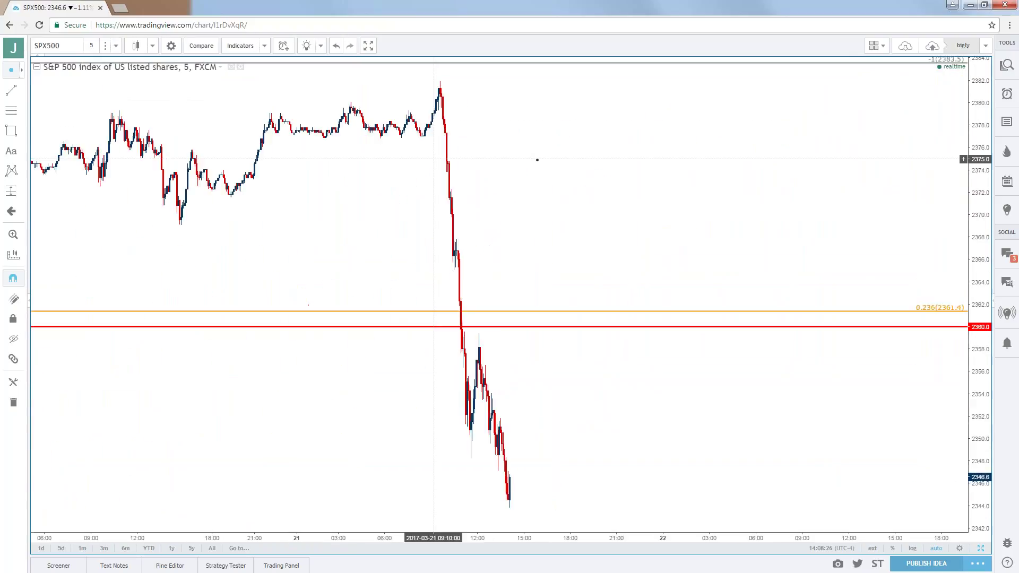
pyautogui.moveTo(537, 175); pyautogui.dragTo(751, 189)
pyautogui.scroll(3, 750, 189)
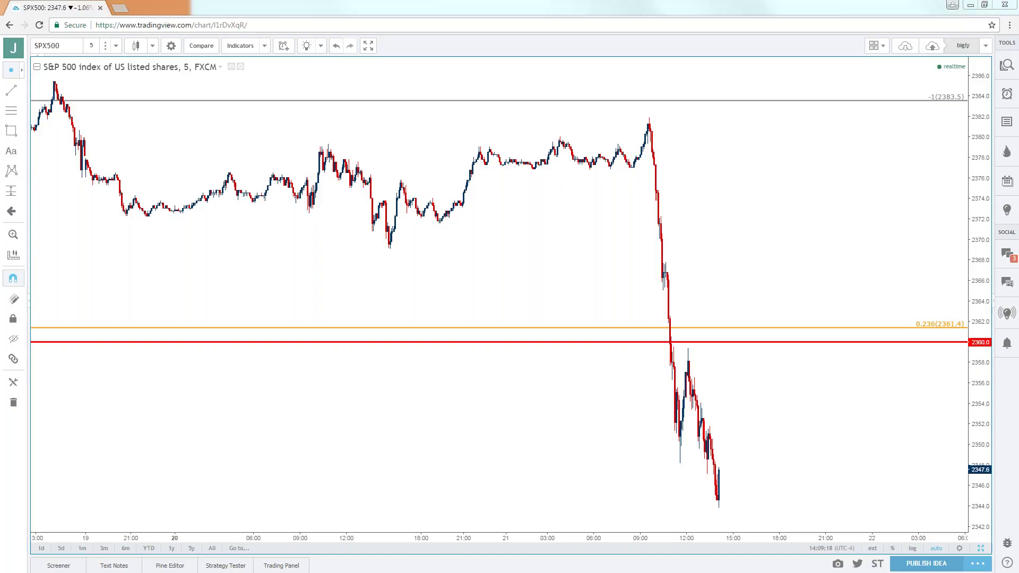
pyautogui.click(83, 42)
# - Load the GOLD (US$/OZ) chart on daily bars, zoomed into 2016–2017
pyautogui.write('GOLD')
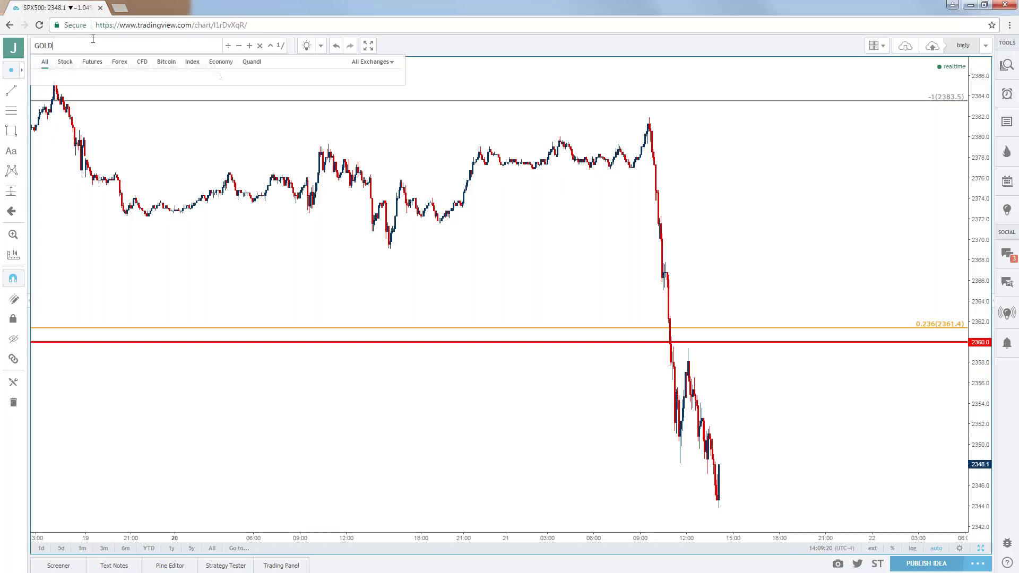
pyautogui.press('Down')
pyautogui.press('Down')
pyautogui.press('Return')
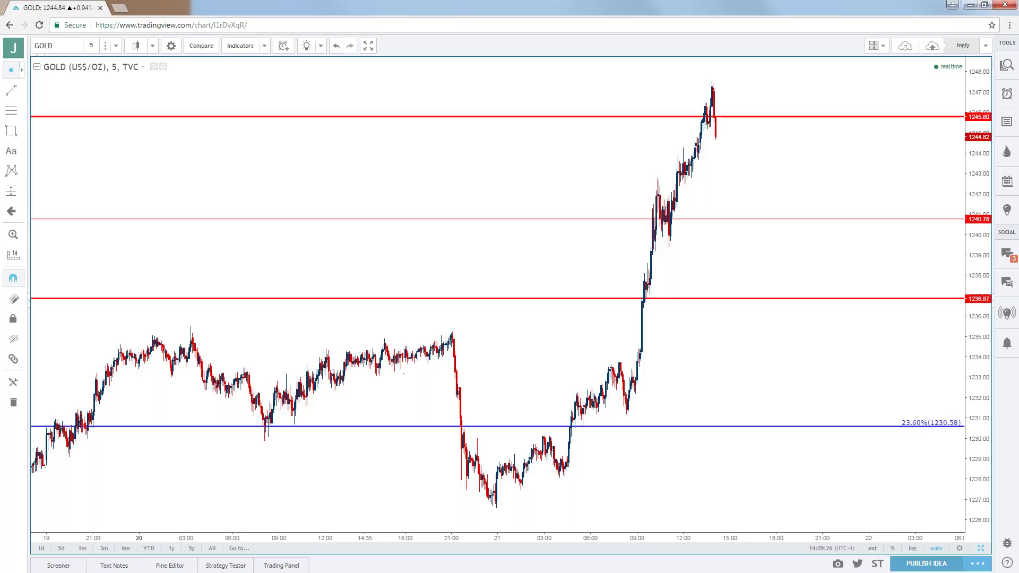
pyautogui.click(91, 46)
pyautogui.click(106, 222)
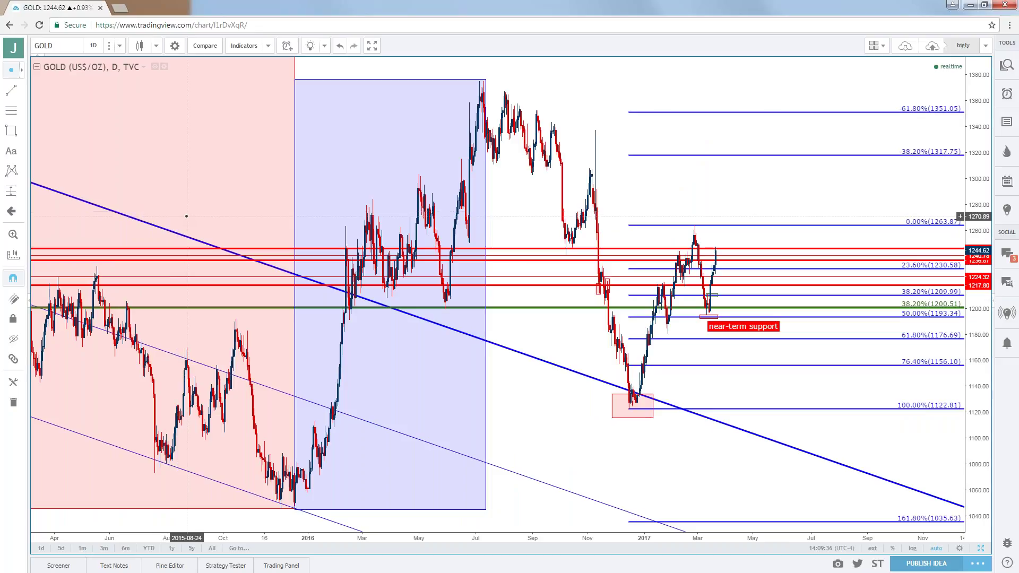
pyautogui.scroll(3, 180, 215)
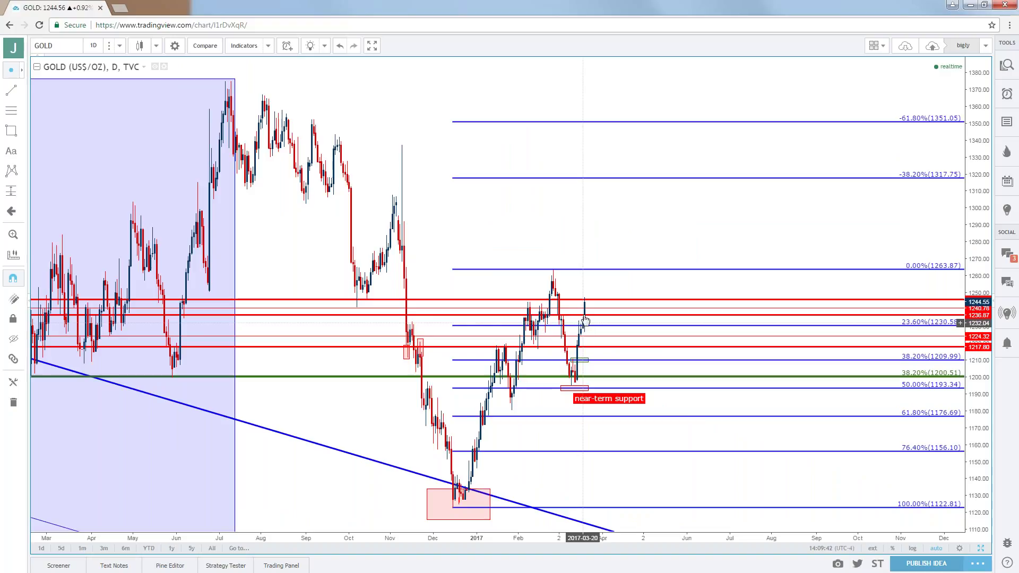
pyautogui.click(119, 46)
# - Switch Gold to 15-minute bars and zoom out to early March, then back in to the rally near 1245
pyautogui.click(108, 111)
pyautogui.scroll(-5, 285, 231)
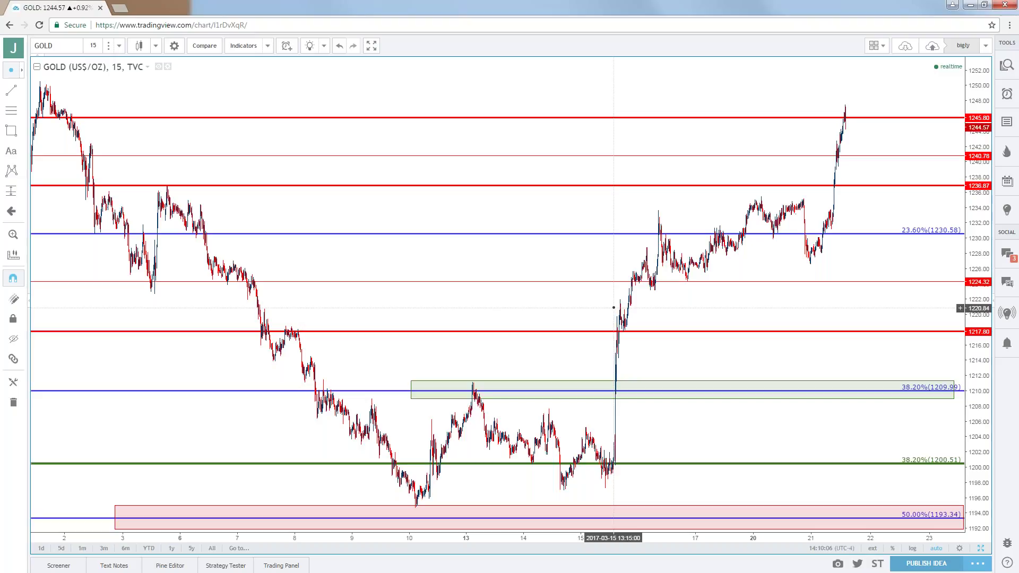
pyautogui.scroll(-4, 598, 295)
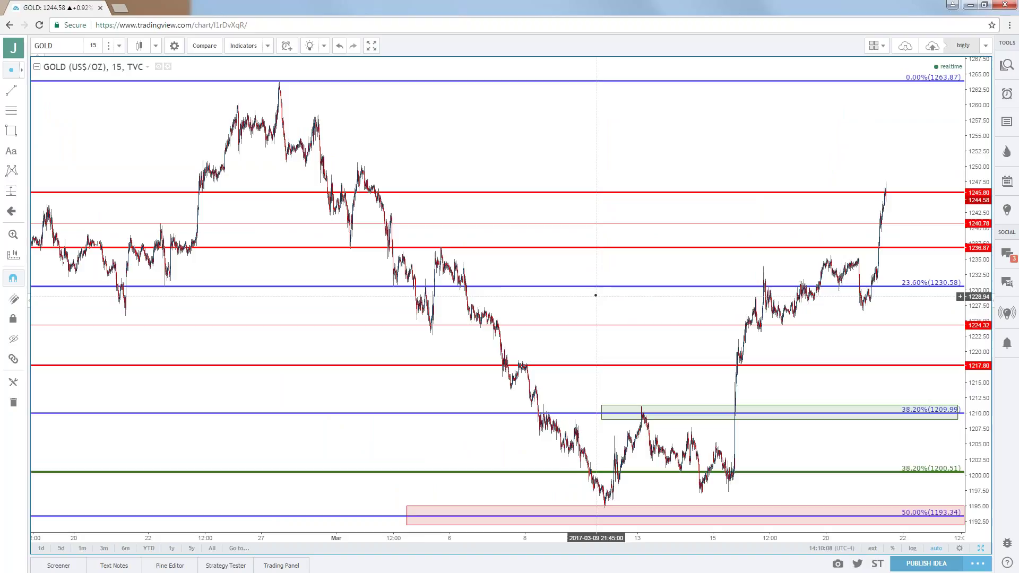
pyautogui.scroll(-3, 596, 296)
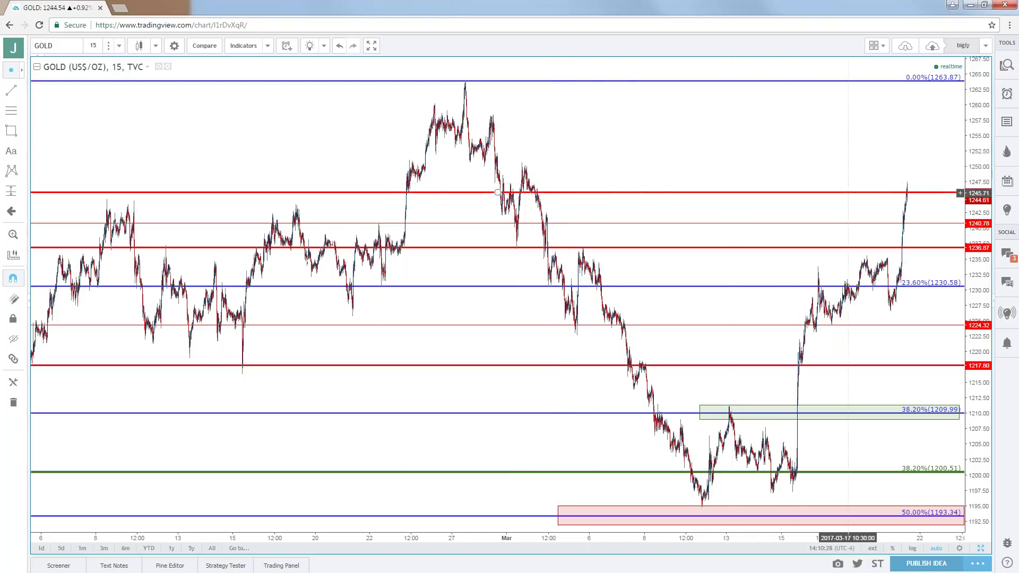
pyautogui.scroll(2, 846, 194)
pyautogui.scroll(2, 846, 194)
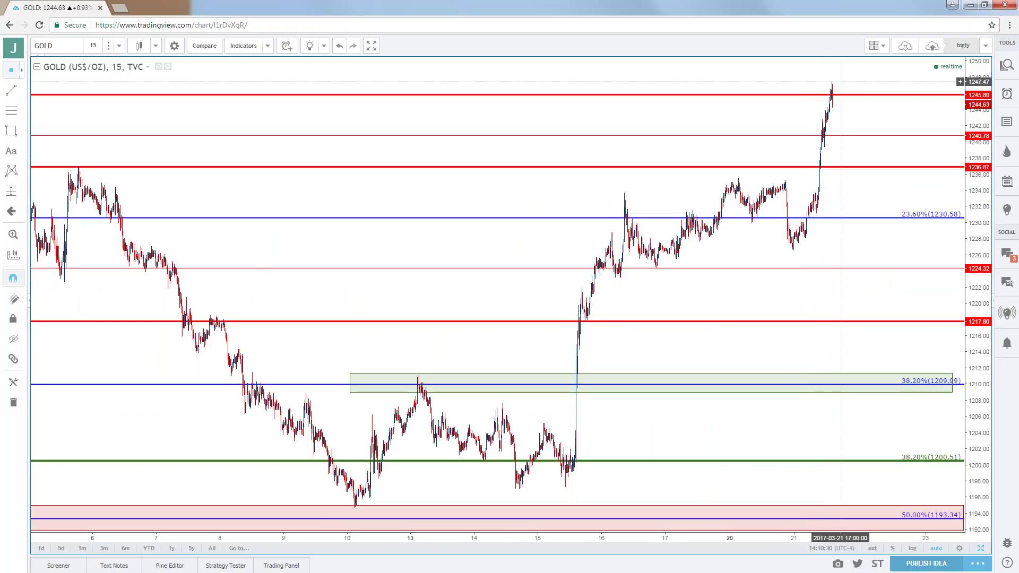
pyautogui.scroll(-2, 840, 82)
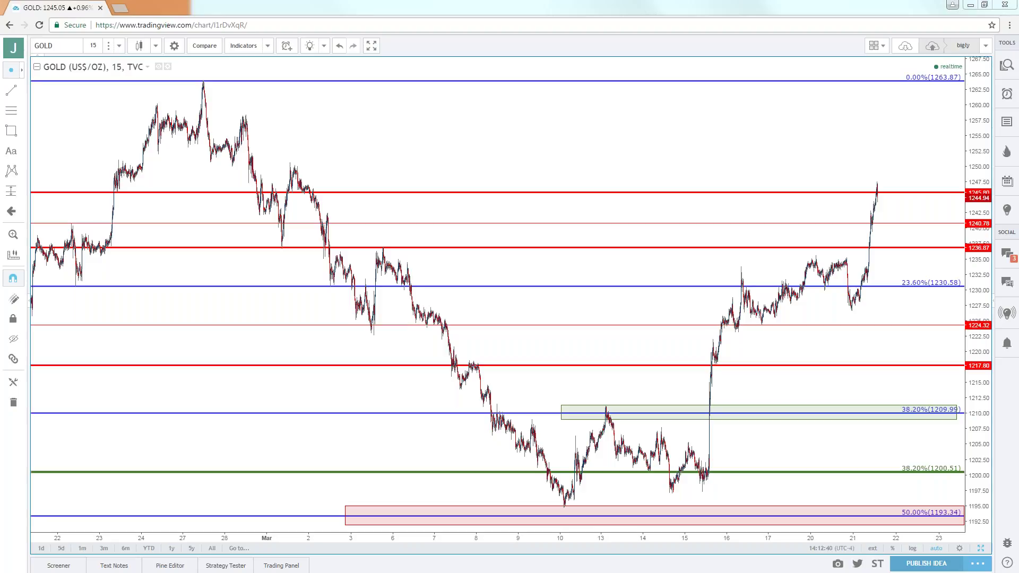
# - Load the FX_IDC Pound Sterling / US Dollar chart via the FX:GBPUSD symbol search
pyautogui.click(58, 46)
pyautogui.write('FX:GBPUSD')
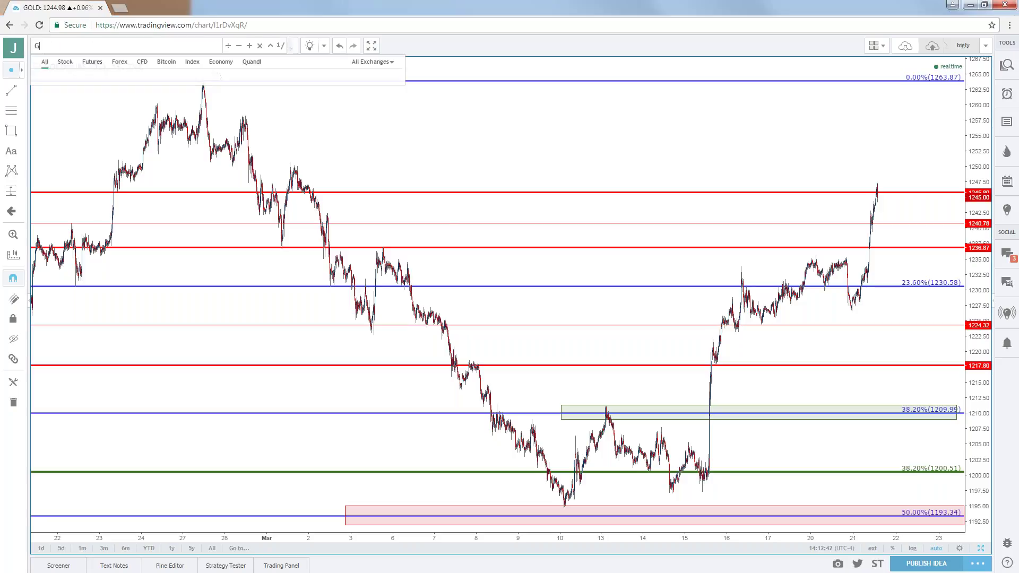
pyautogui.press('Down')
pyautogui.press('Down')
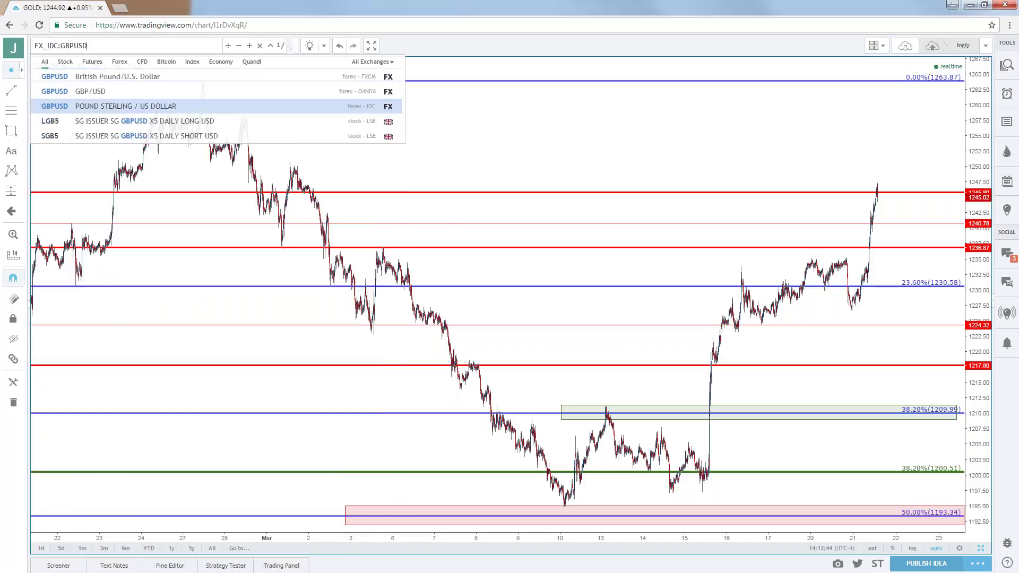
pyautogui.press('Return')
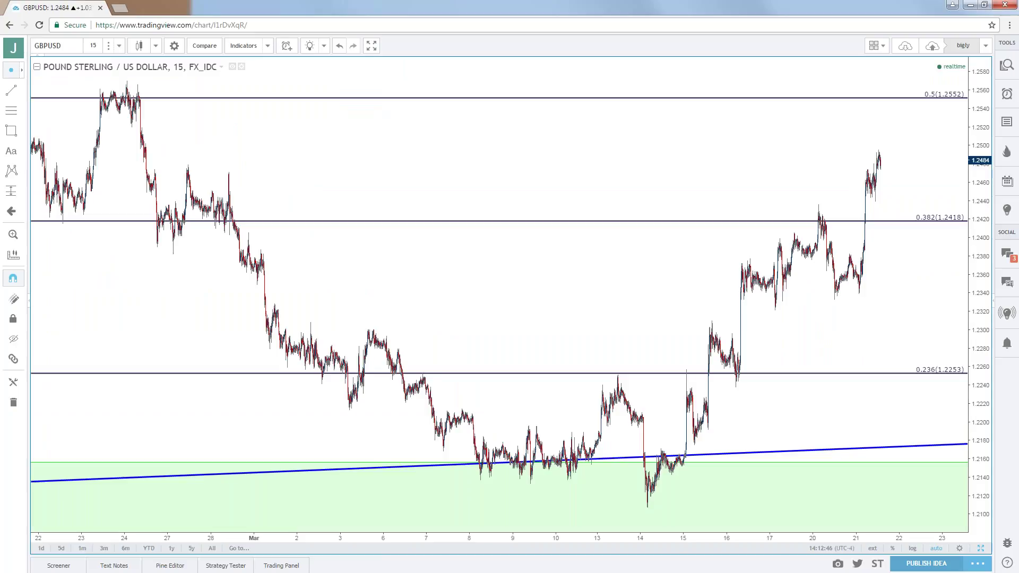
pyautogui.click(93, 46)
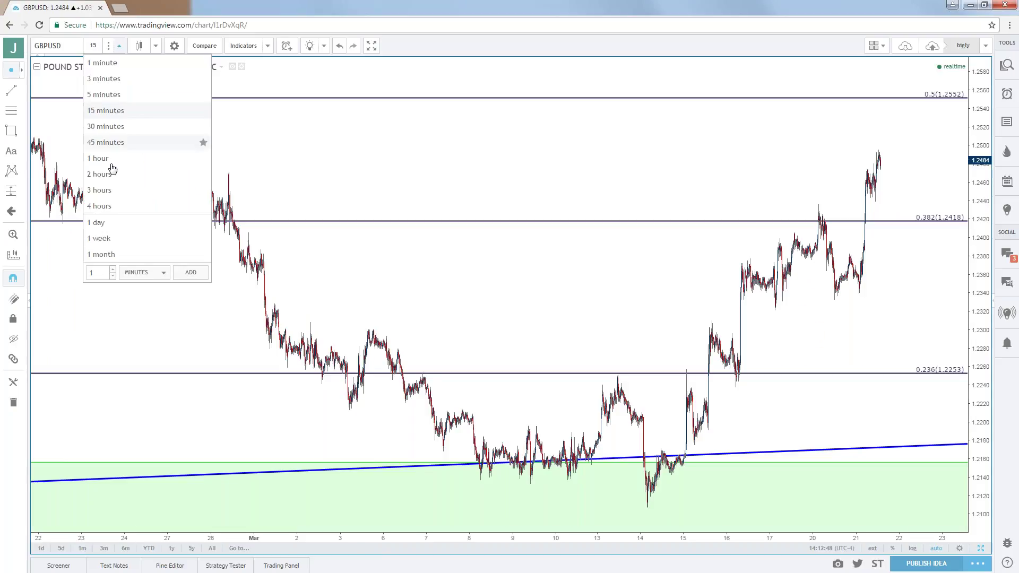
# - Switch GBP/USD to daily bars and pan back through earlier 2016 price history
pyautogui.click(108, 221)
pyautogui.scroll(5, 414, 226)
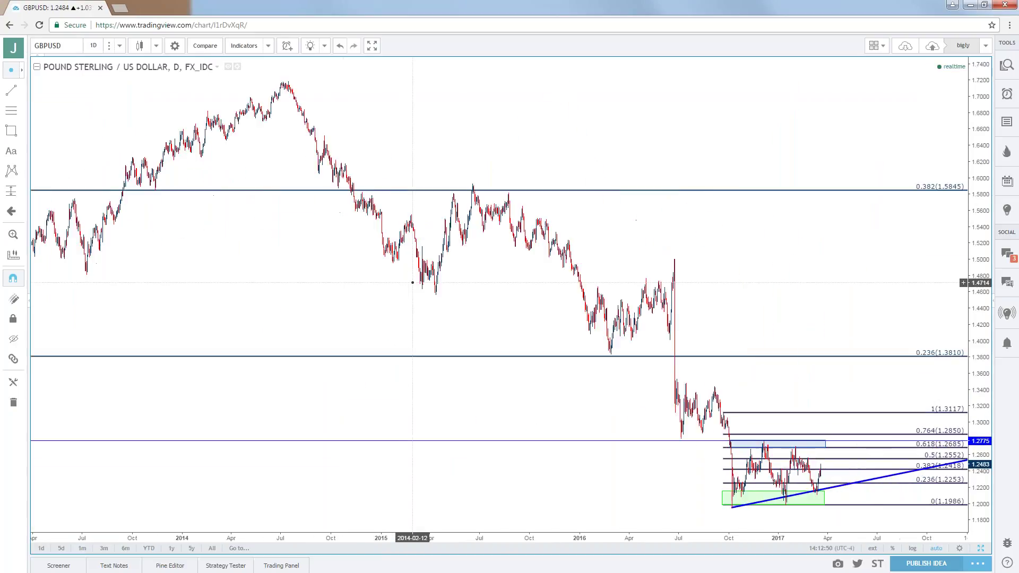
pyautogui.moveTo(464, 223); pyautogui.dragTo(574, 210)
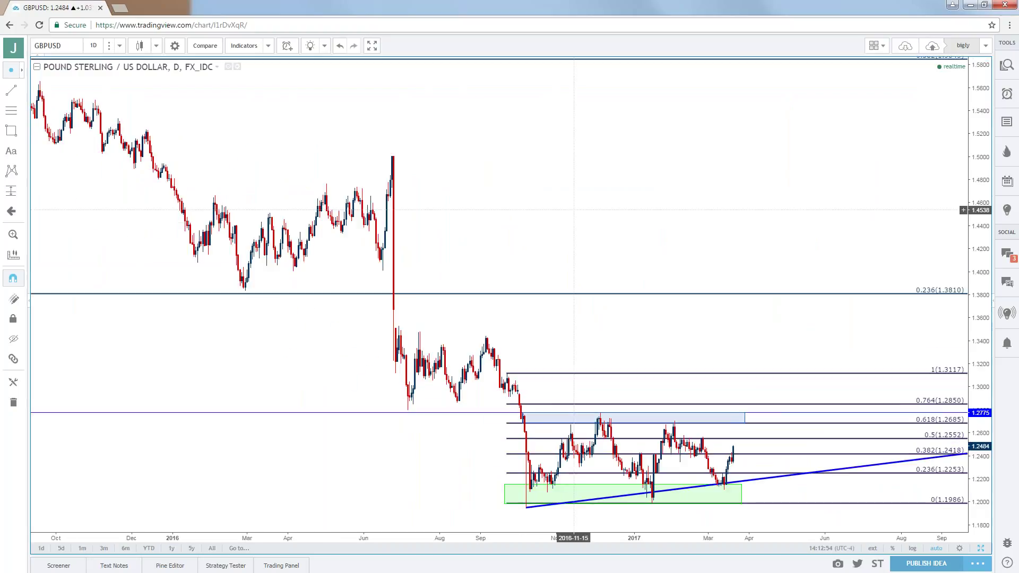
pyautogui.scroll(5, 570, 210)
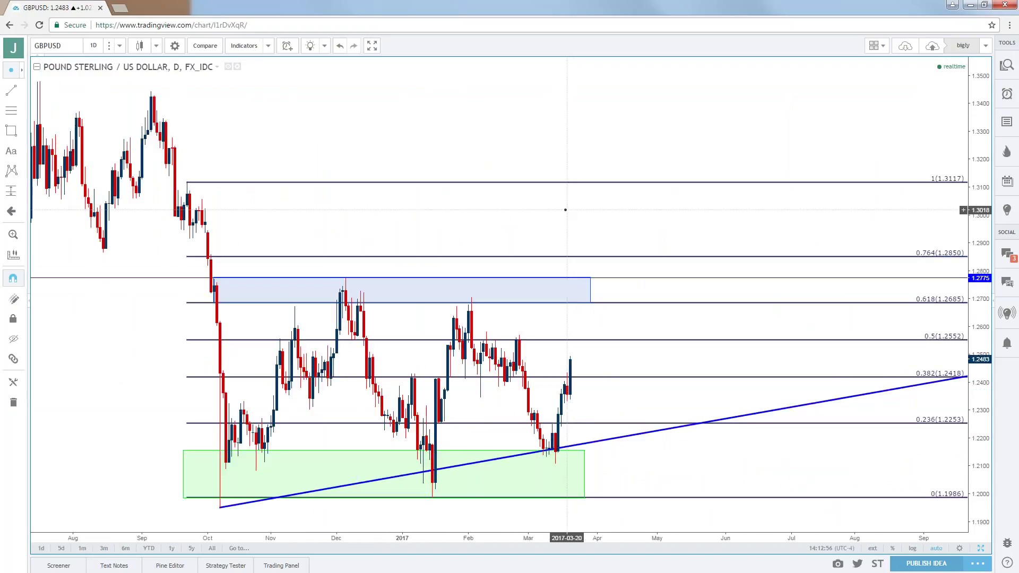
pyautogui.moveTo(567, 210); pyautogui.dragTo(676, 211)
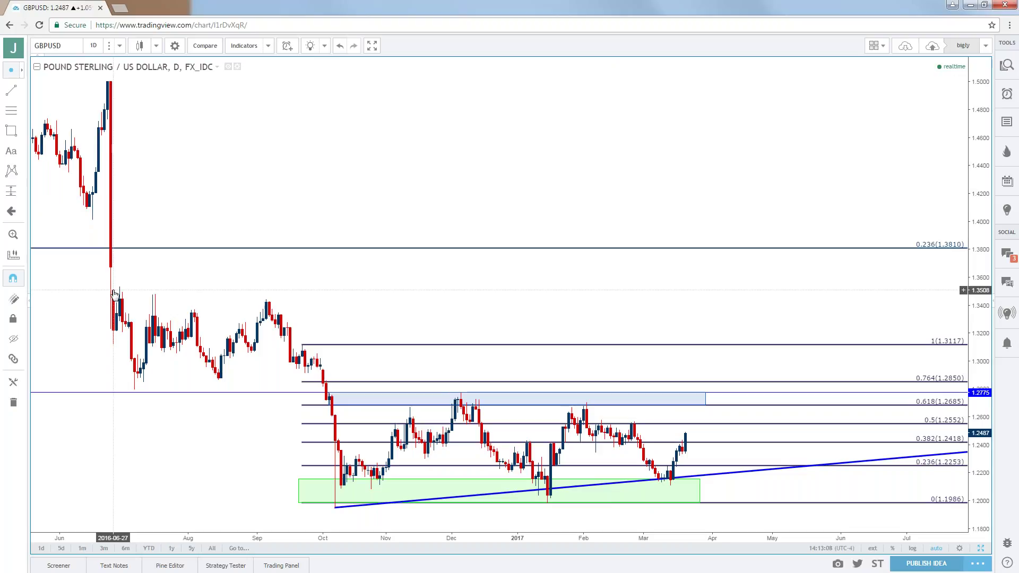
# - Pan past 2016's sharp drop to February 2017, leaving empty space for future dates
pyautogui.moveTo(232, 137); pyautogui.dragTo(630, 159)
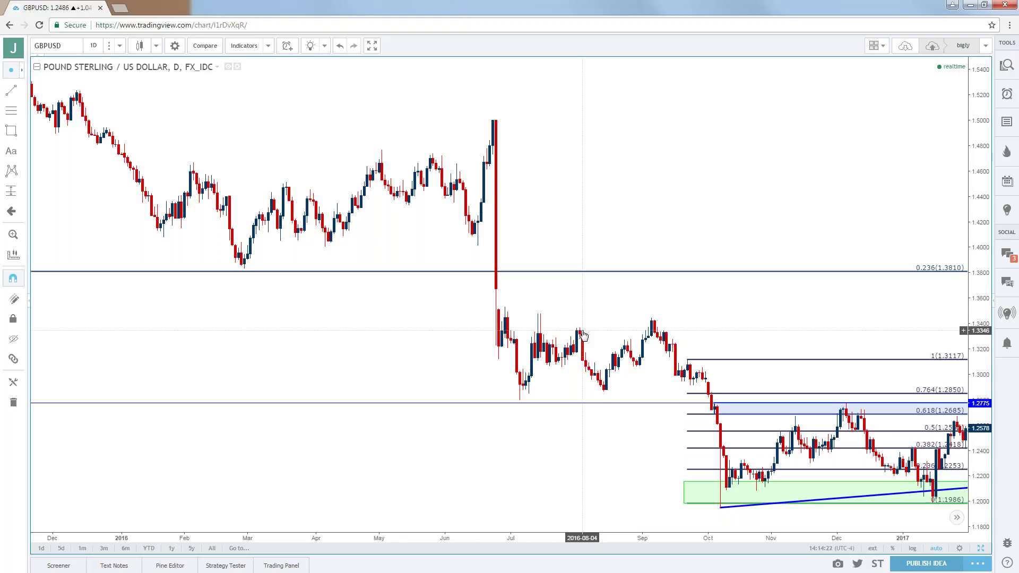
pyautogui.moveTo(582, 335); pyautogui.dragTo(531, 330)
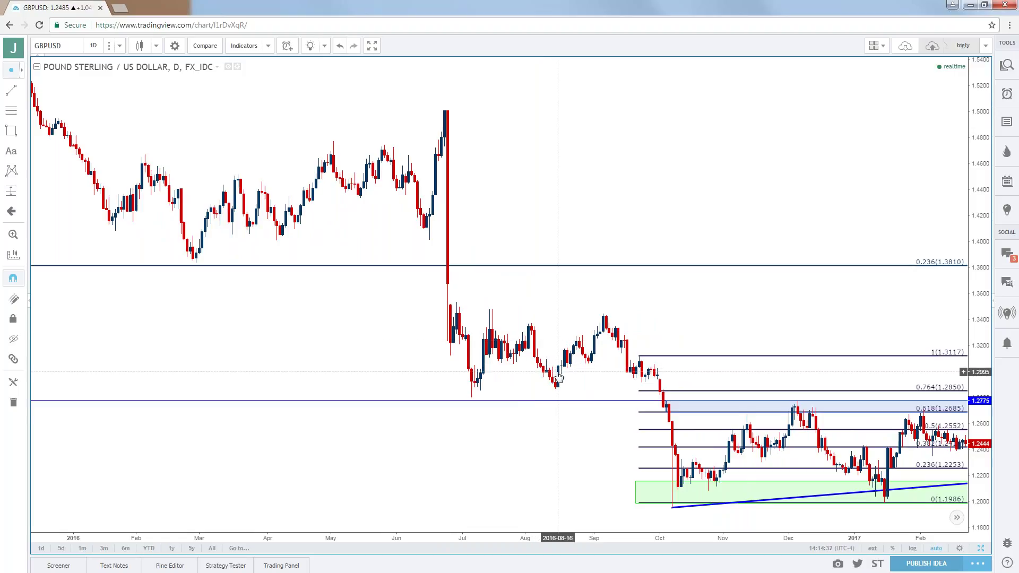
pyautogui.moveTo(603, 460); pyautogui.dragTo(398, 428)
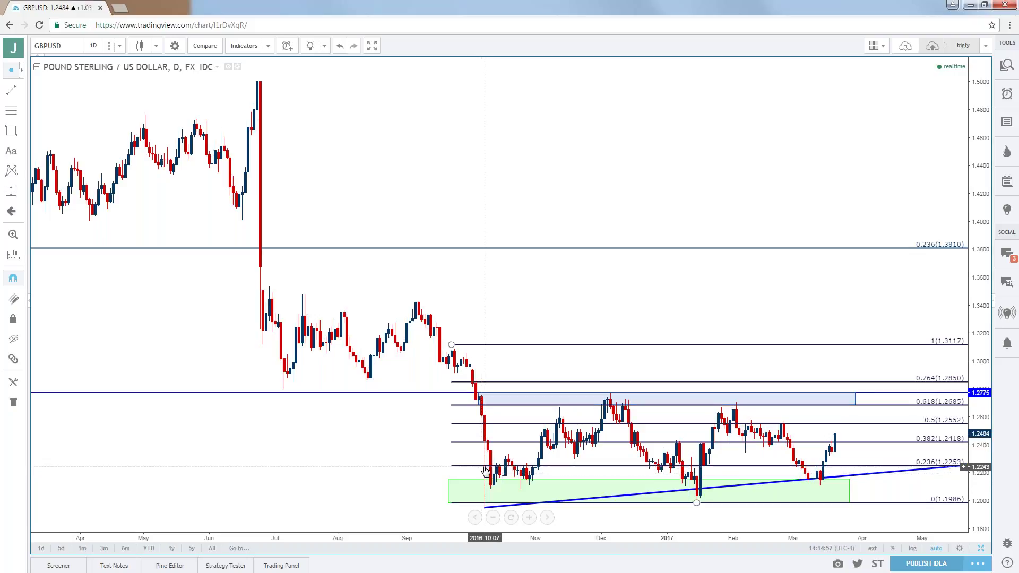
pyautogui.click(54, 46)
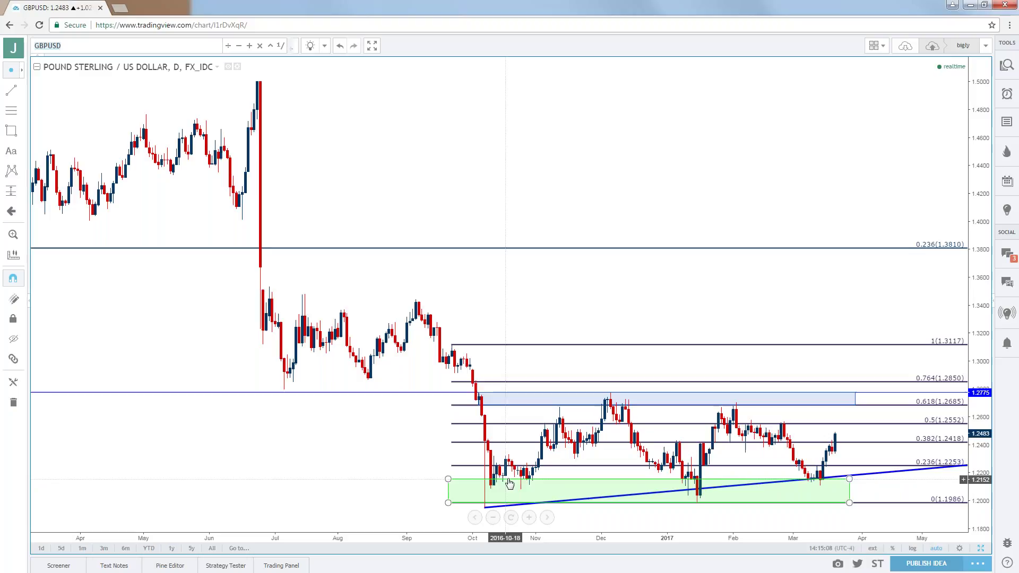
pyautogui.click(527, 479)
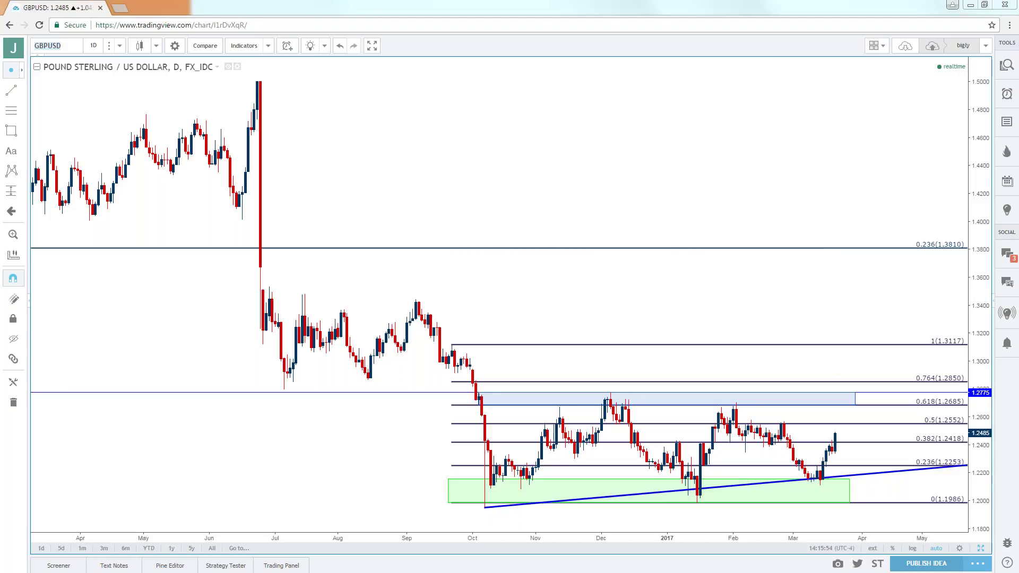
pyautogui.hotkey('alt', 'Tab')
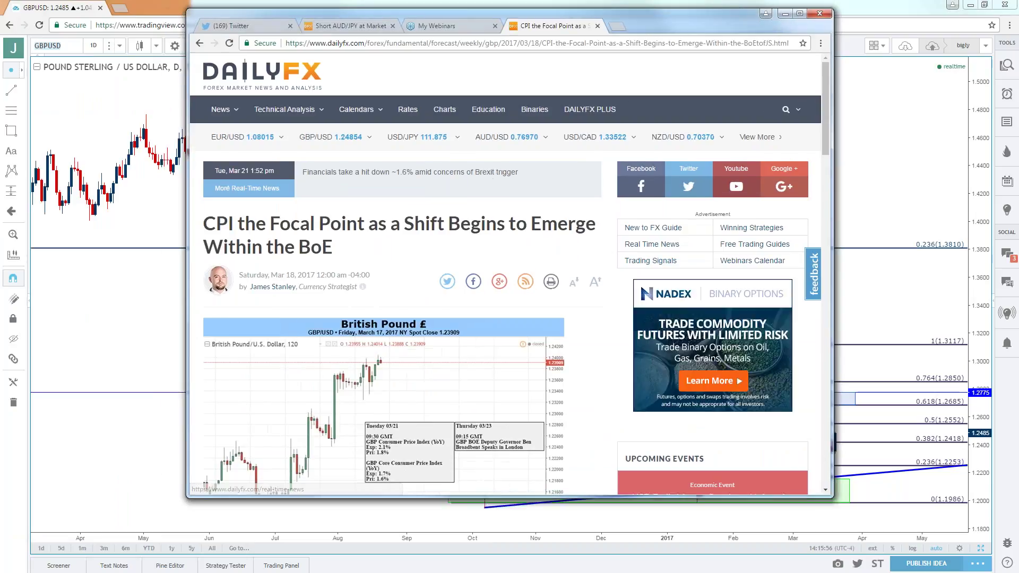
pyautogui.moveTo(403, 224); pyautogui.dragTo(563, 238)
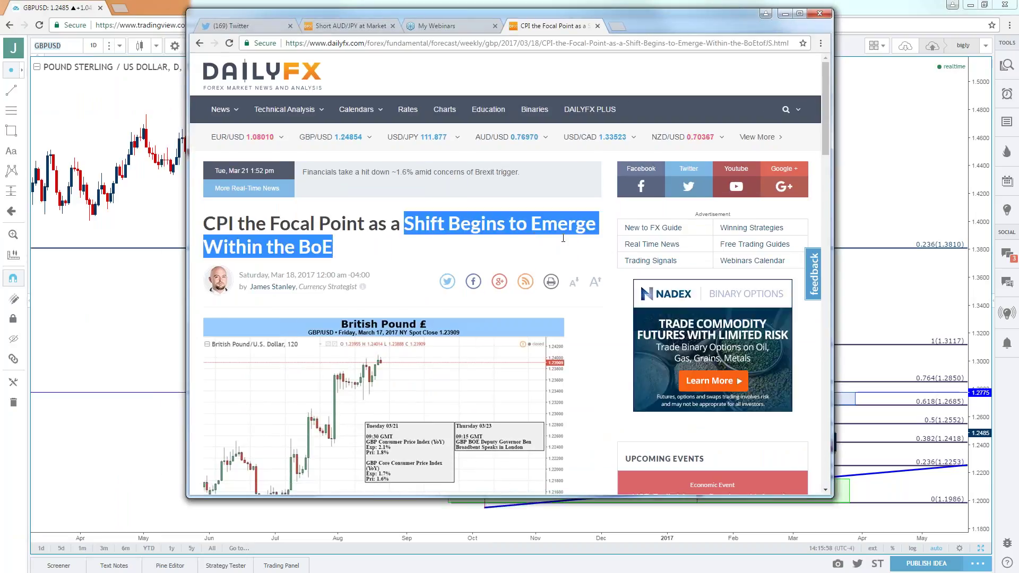
pyautogui.click(435, 44)
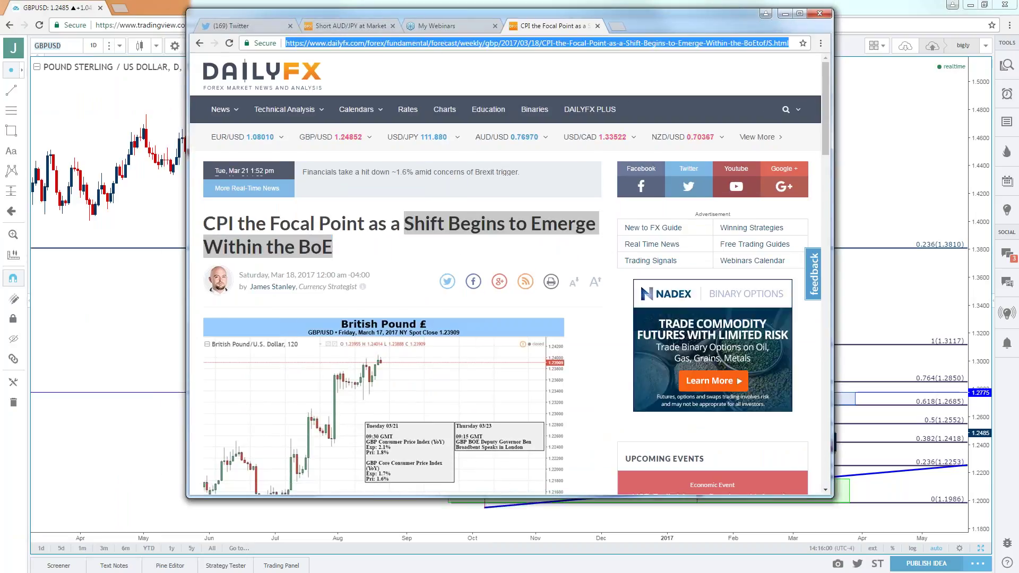
pyautogui.hotkey('ctrl', 'c')
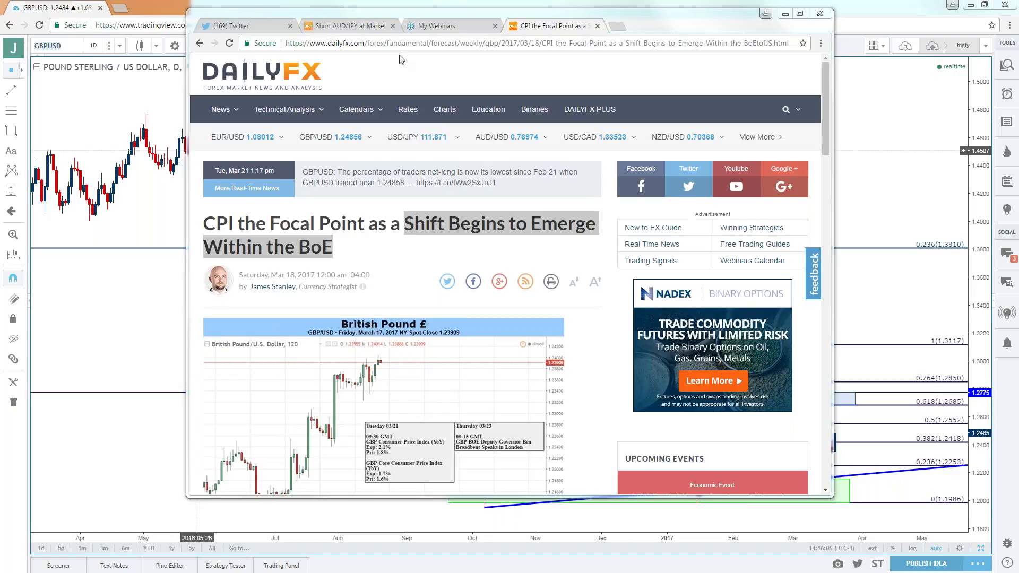
pyautogui.press('super+Down')
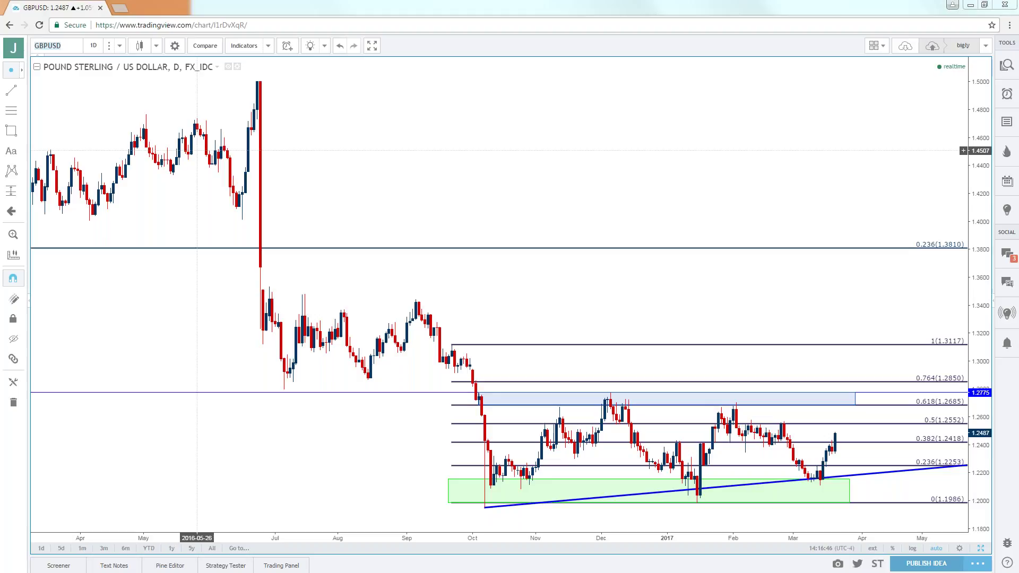
pyautogui.moveTo(0, 114); pyautogui.dragTo(663, 43)
pyautogui.click(648, 61)
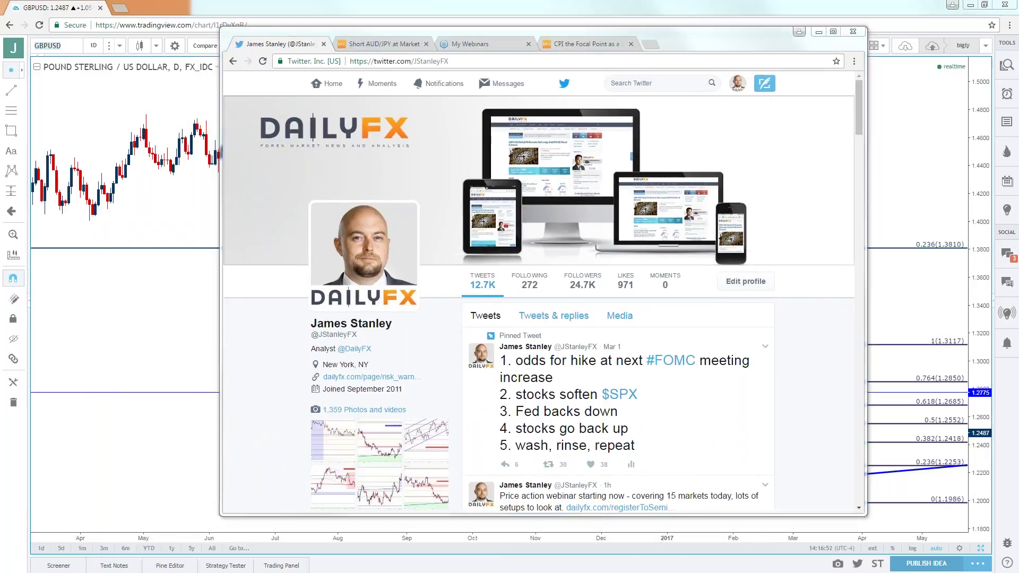
pyautogui.click(218, 141)
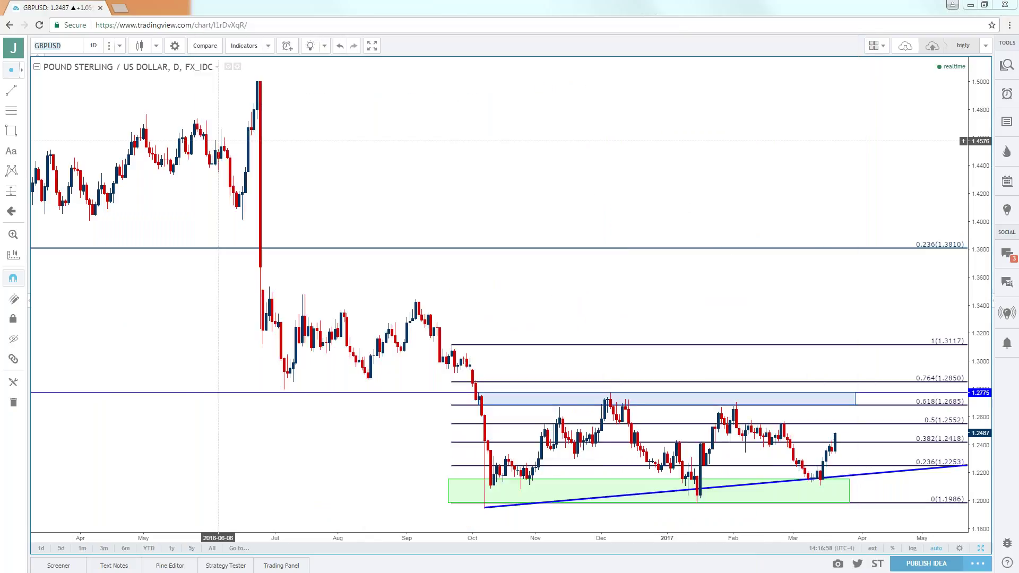
pyautogui.hotkey('alt', 'Tab')
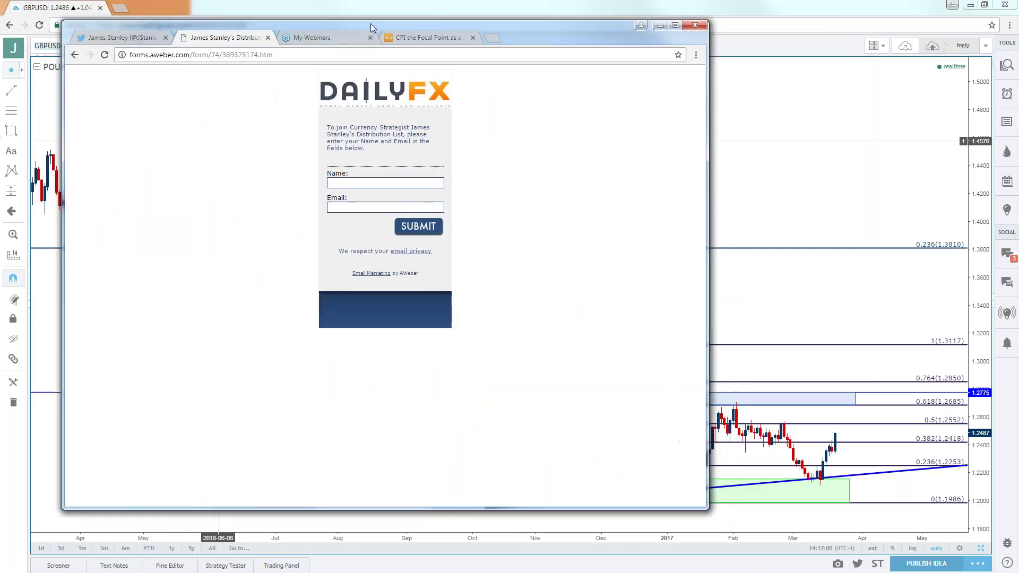
pyautogui.click(383, 74)
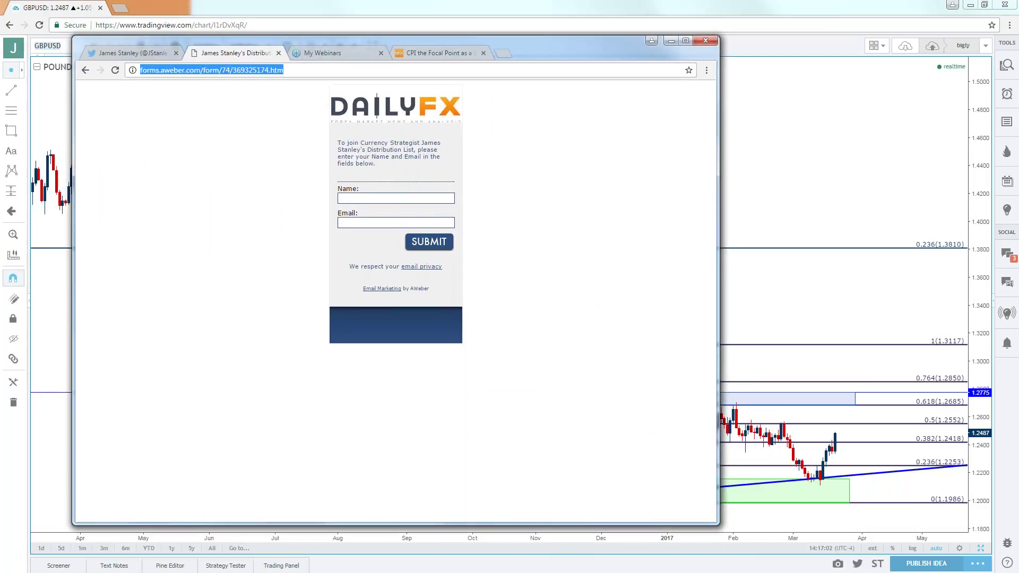
pyautogui.click(101, 232)
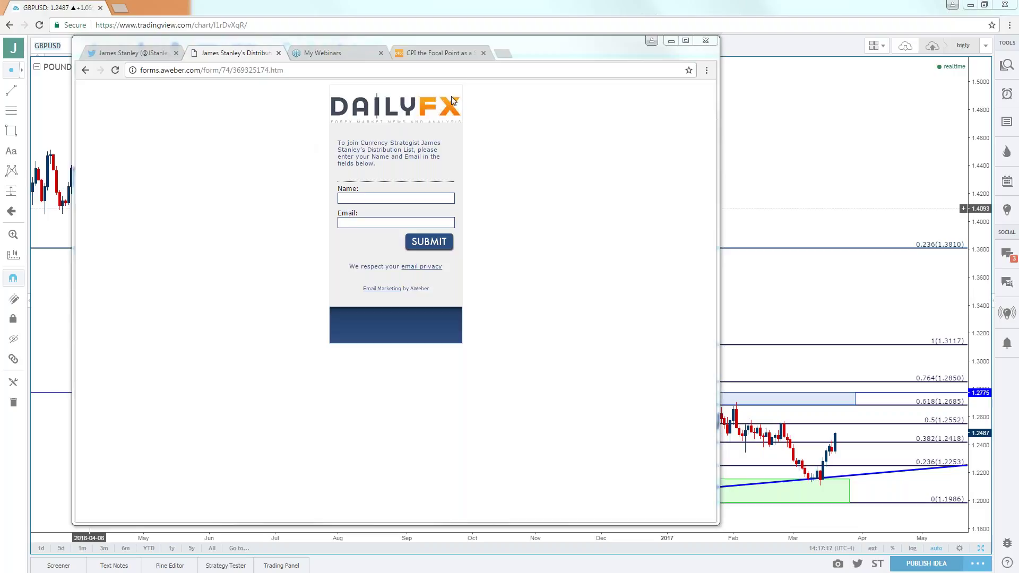
pyautogui.click(671, 40)
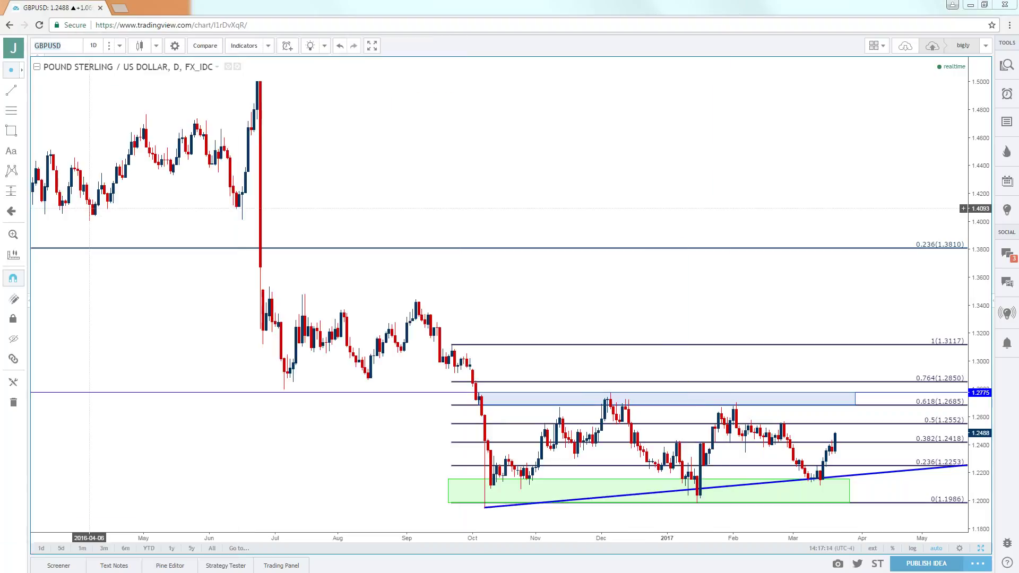